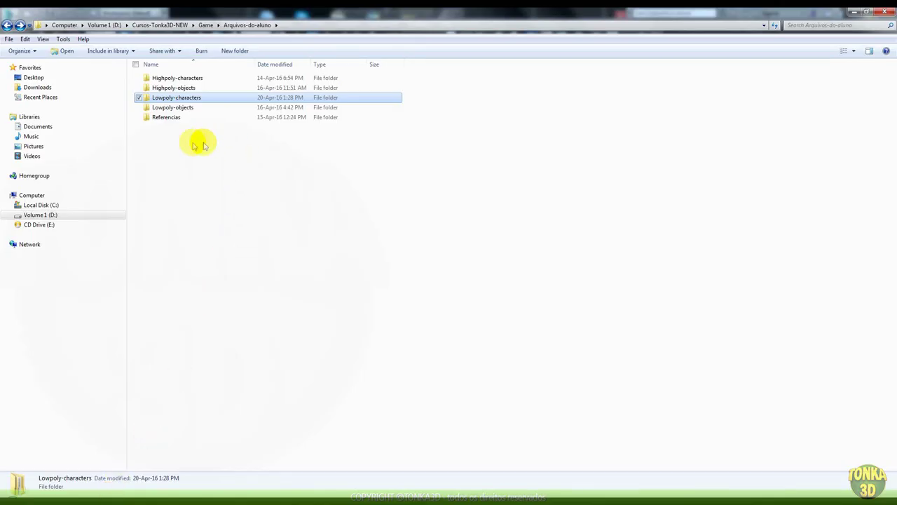
Step: Bring up the Arquivos-do-aluno course folder and its five subfolders in Windows Explorer
{"action": "left_click", "coordinate": [194, 141]}
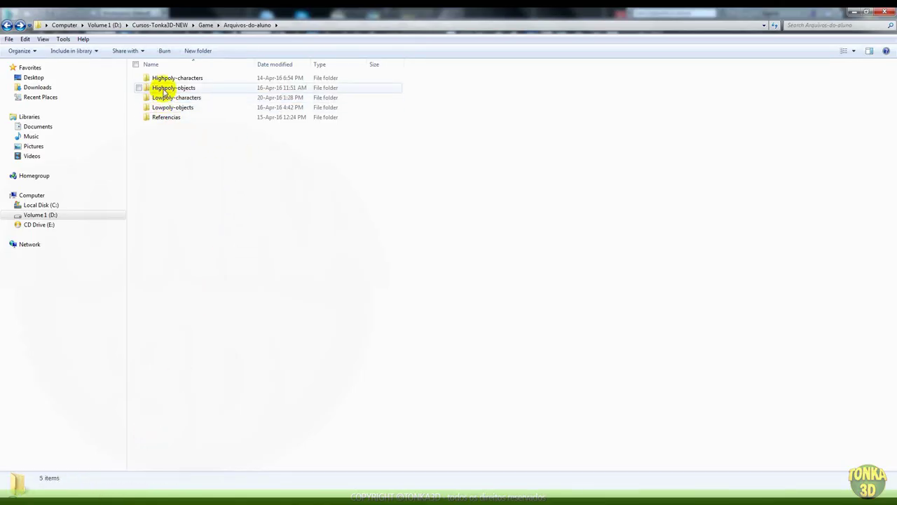
Step: Open Banzinha-highpoly.max from Highpoly-characters > Banzinha in 3ds Max, dismissing the cloth warning
{"action": "double_click", "coordinate": [172, 78]}
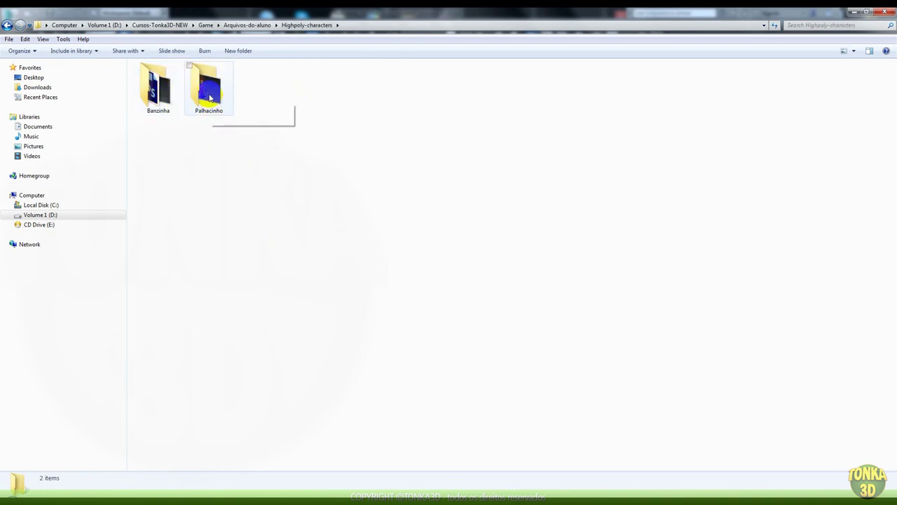
{"action": "double_click", "coordinate": [159, 99]}
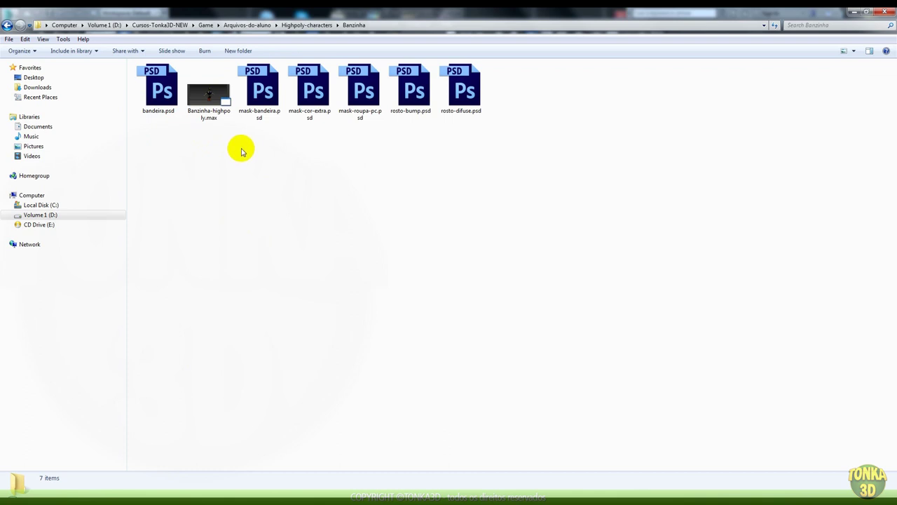
{"action": "left_click", "coordinate": [208, 104]}
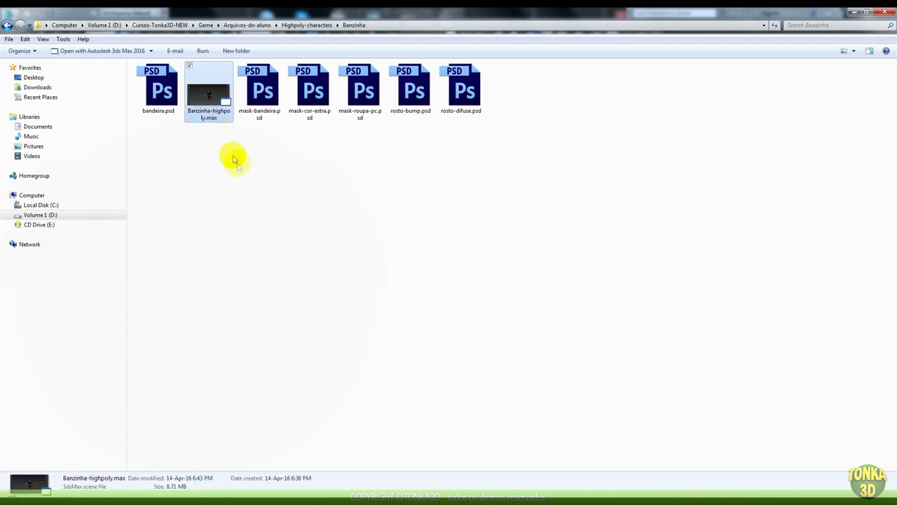
{"action": "left_click_drag", "start_coordinate": [221, 103], "coordinate": [520, 310]}
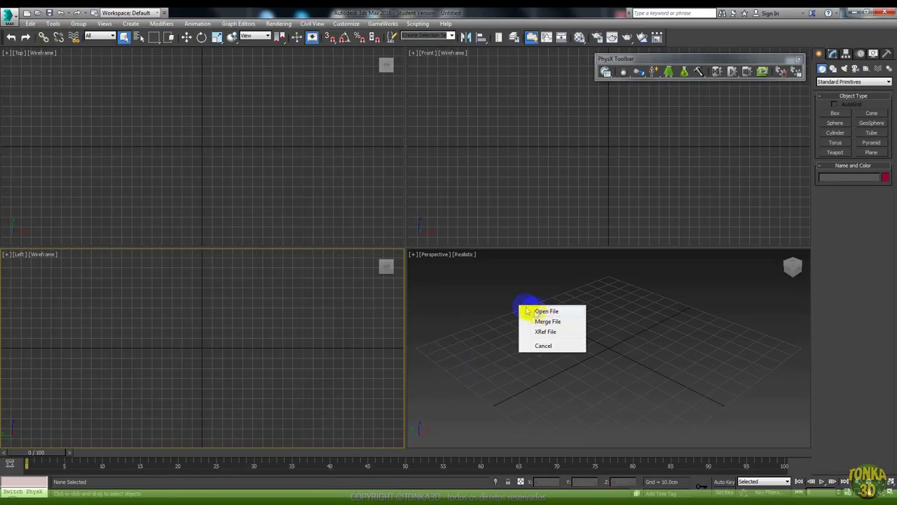
{"action": "left_click", "coordinate": [533, 311]}
{"action": "left_click", "coordinate": [509, 288]}
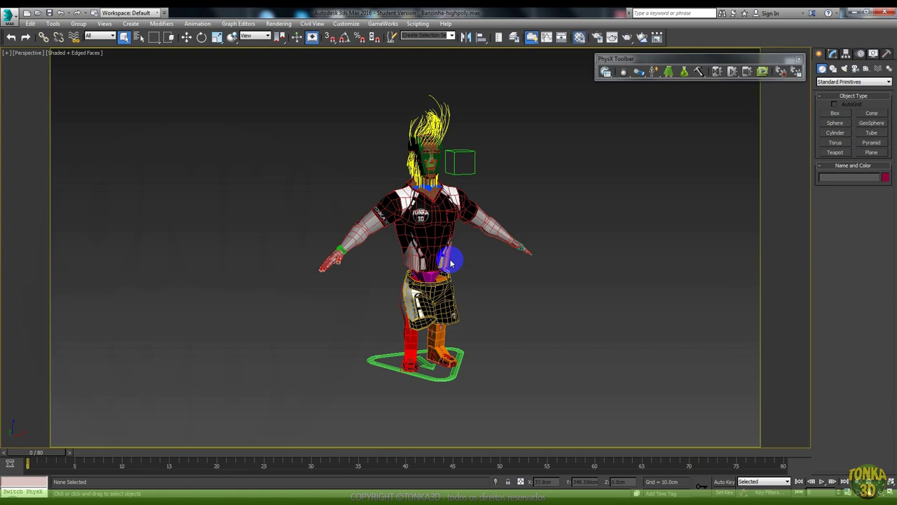
Step: Open the Material Editor, hide all categories except Geometry, and show the bermuda shorts' modifier stack
{"action": "key", "text": "m"}
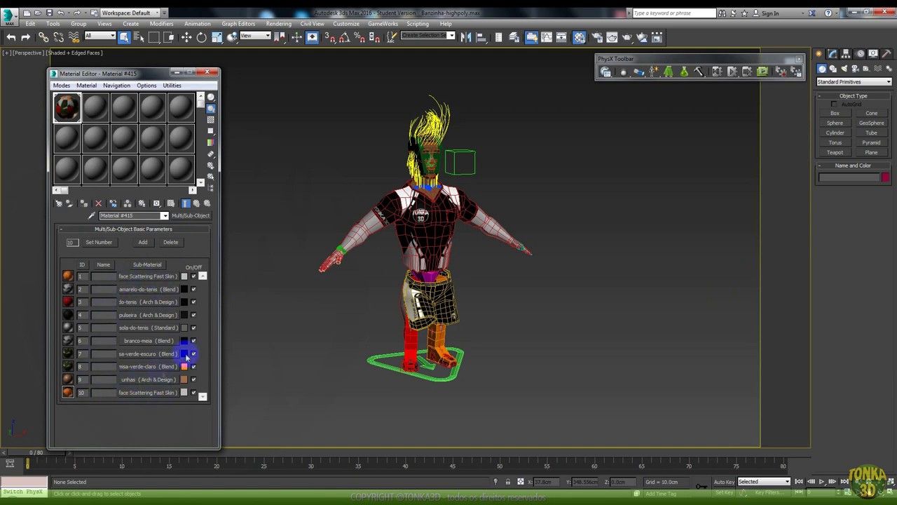
{"action": "left_click", "coordinate": [873, 53]}
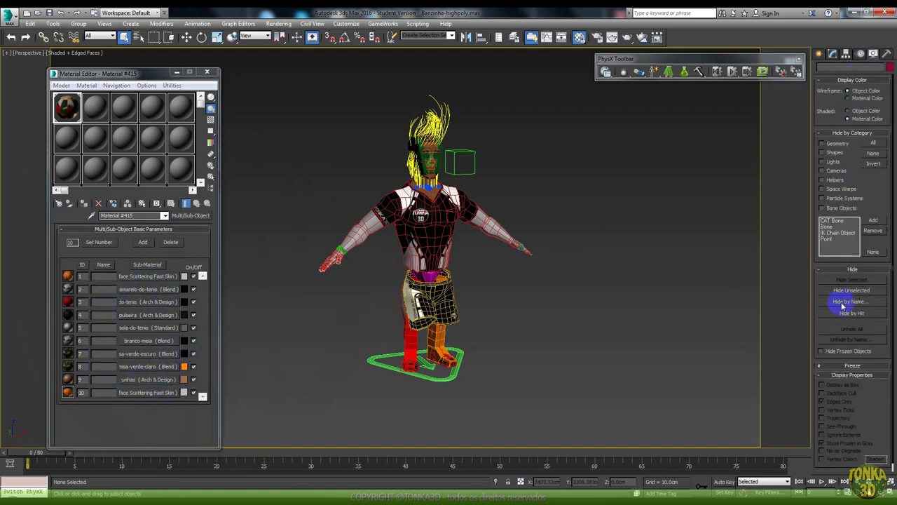
{"action": "left_click", "coordinate": [426, 245]}
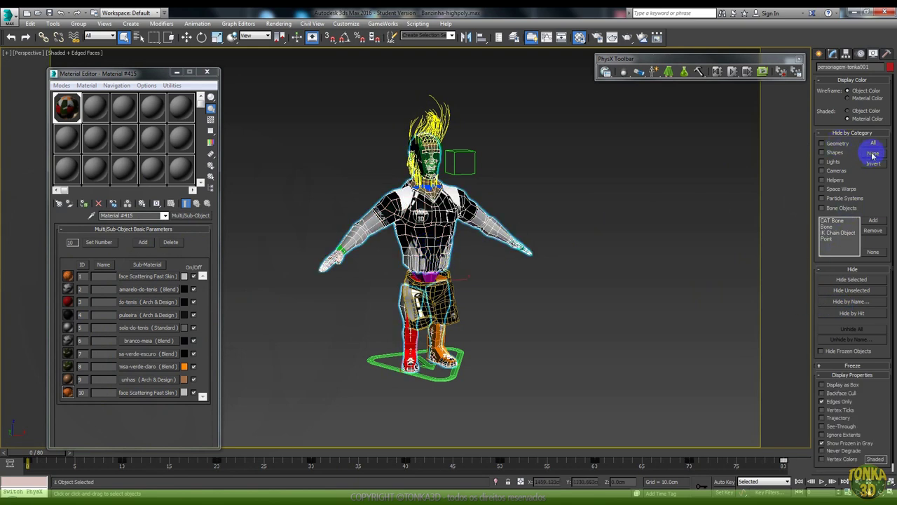
{"action": "left_click", "coordinate": [874, 143]}
{"action": "left_click", "coordinate": [823, 143]}
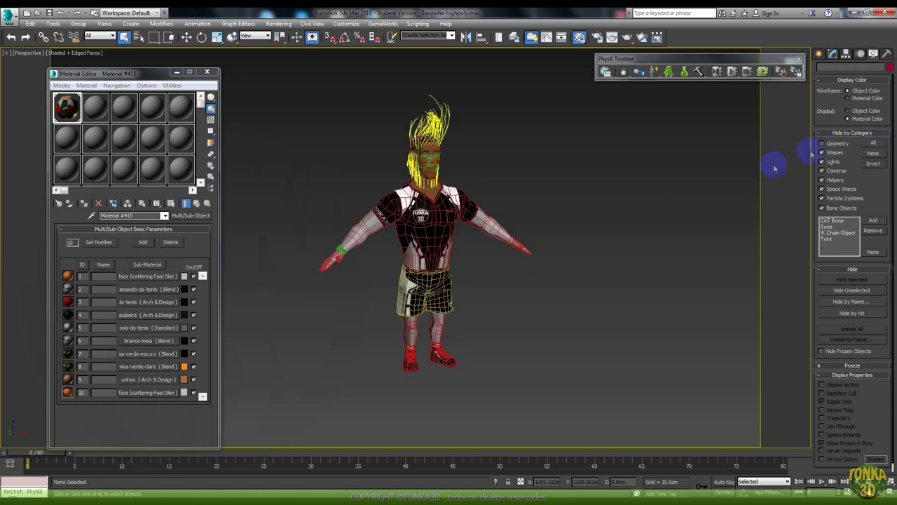
{"action": "left_click", "coordinate": [443, 279]}
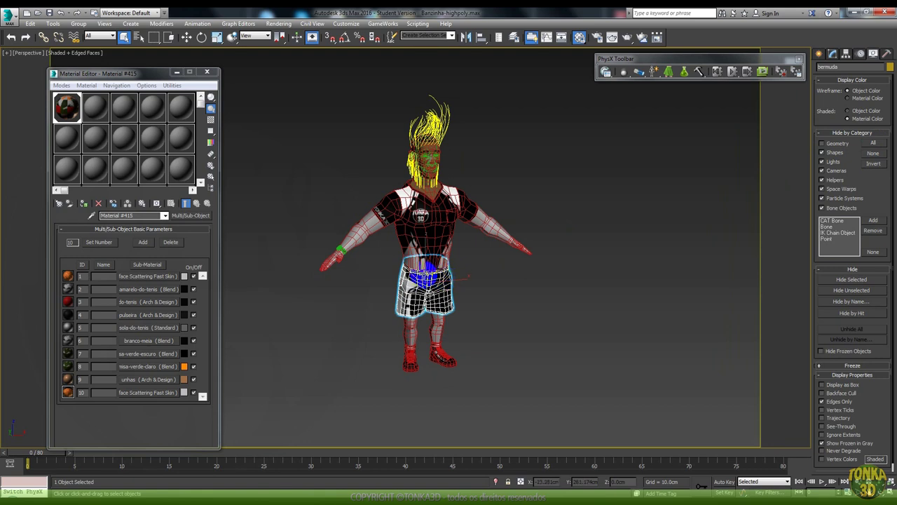
{"action": "left_click", "coordinate": [833, 54]}
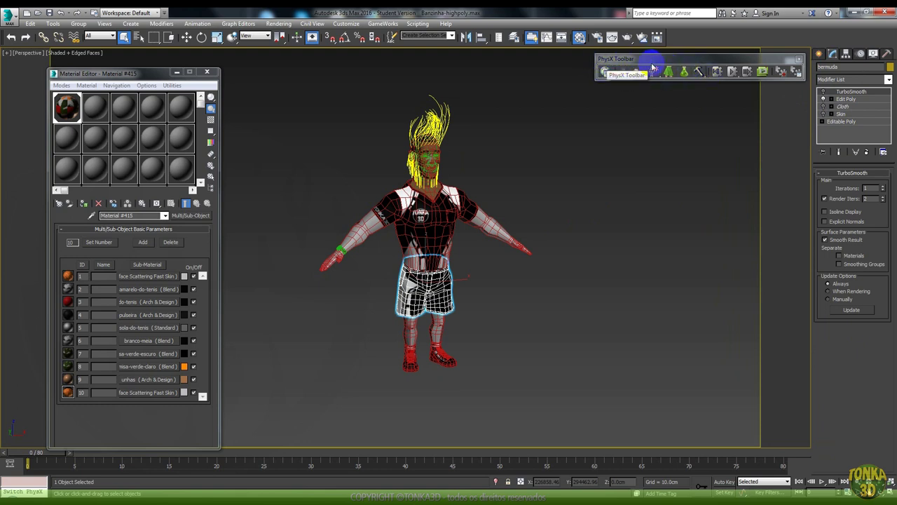
Step: Close the PhysX toolbar and hide everything except the personagem-tonka001 body mesh
{"action": "left_click", "coordinate": [800, 60]}
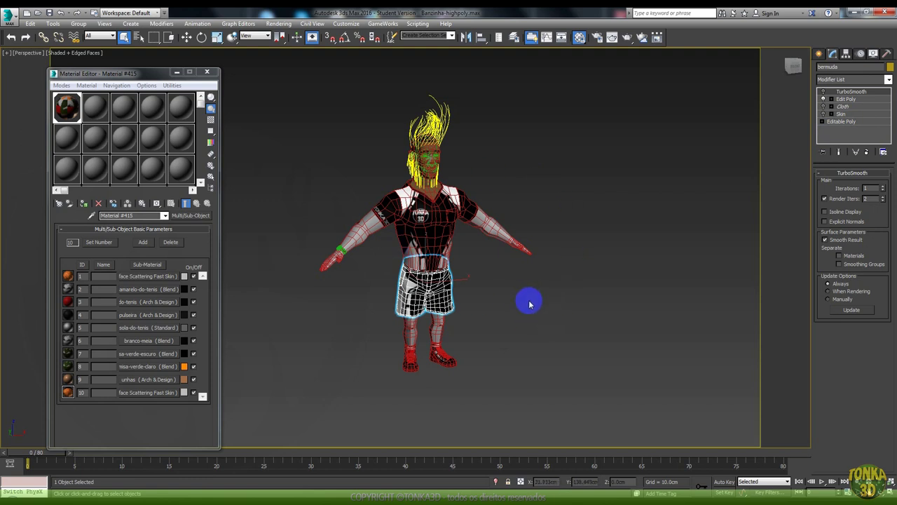
{"action": "left_click", "coordinate": [489, 293]}
{"action": "left_click", "coordinate": [458, 290]}
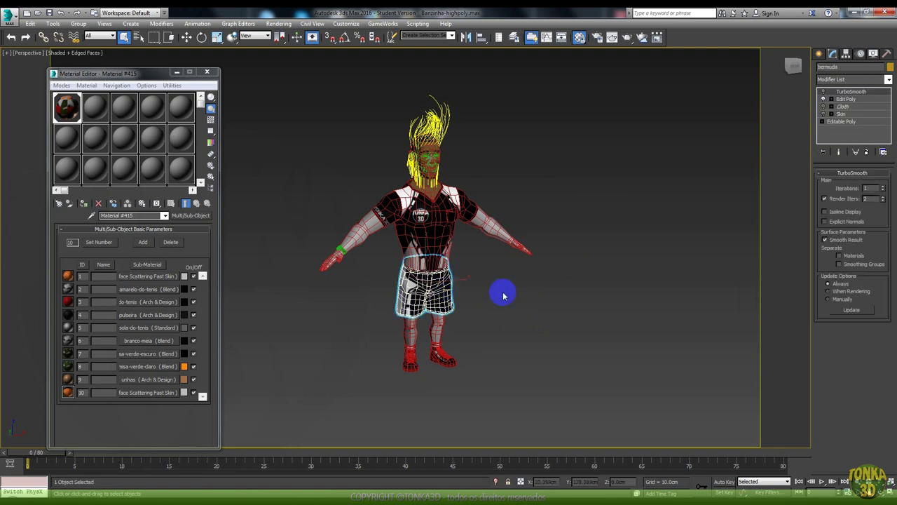
{"action": "left_click", "coordinate": [504, 296]}
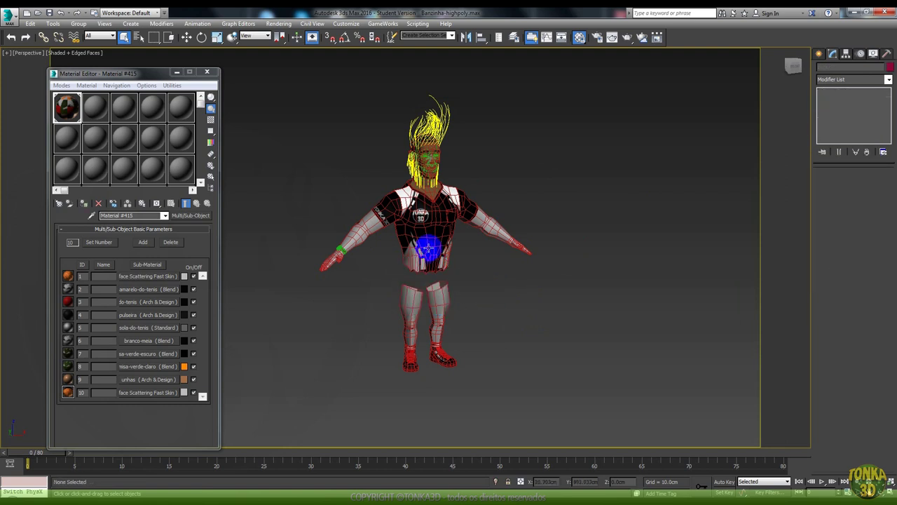
{"action": "left_click", "coordinate": [429, 245]}
{"action": "left_click", "coordinate": [872, 54]}
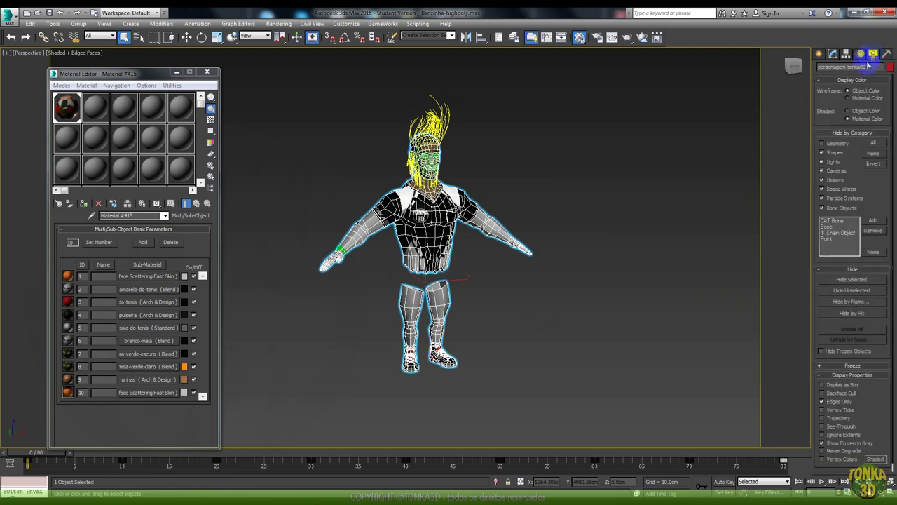
{"action": "left_click", "coordinate": [851, 291]}
{"action": "left_click", "coordinate": [491, 290]}
{"action": "left_click", "coordinate": [465, 192]}
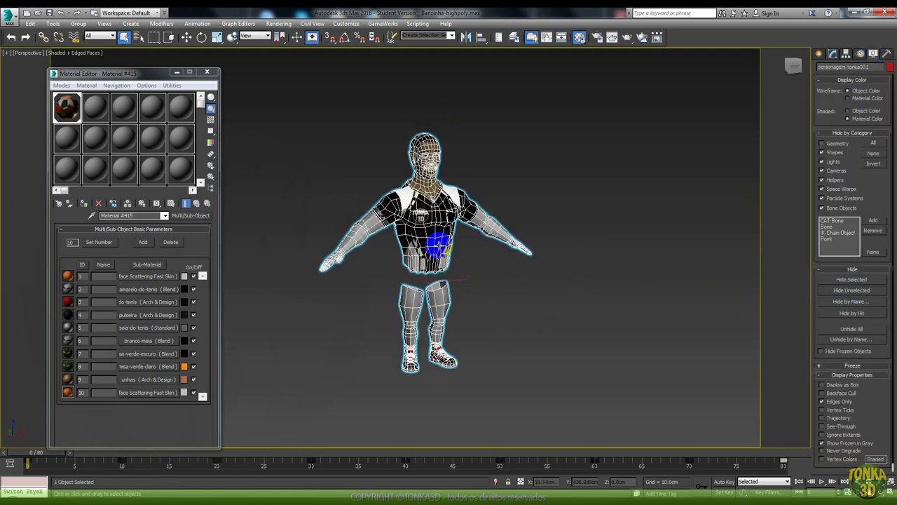
Step: Toggle the body's Edit Poly modifier off and on to check the waist
{"action": "left_click", "coordinate": [833, 55]}
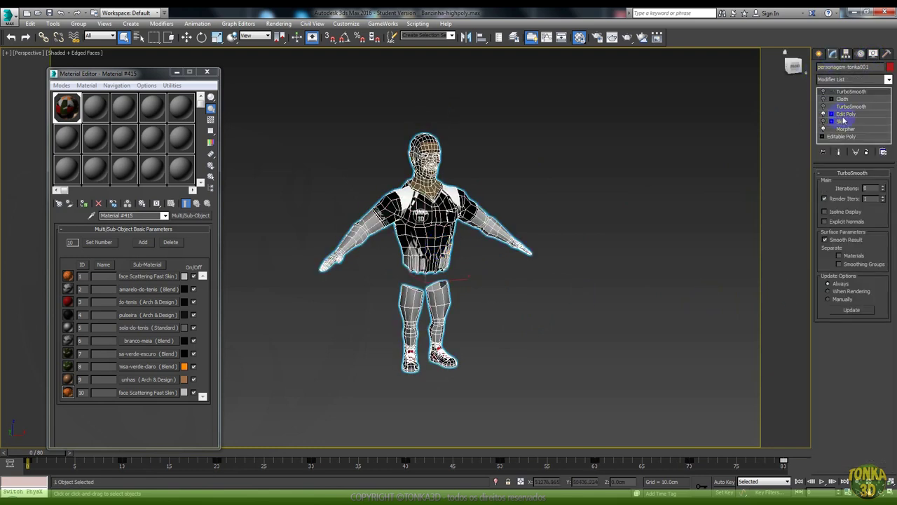
{"action": "left_click", "coordinate": [824, 115]}
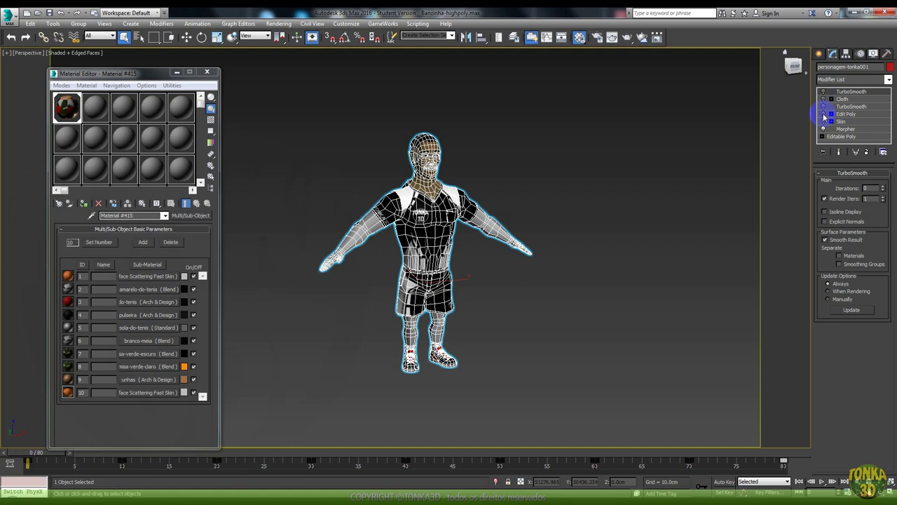
{"action": "left_click", "coordinate": [824, 115]}
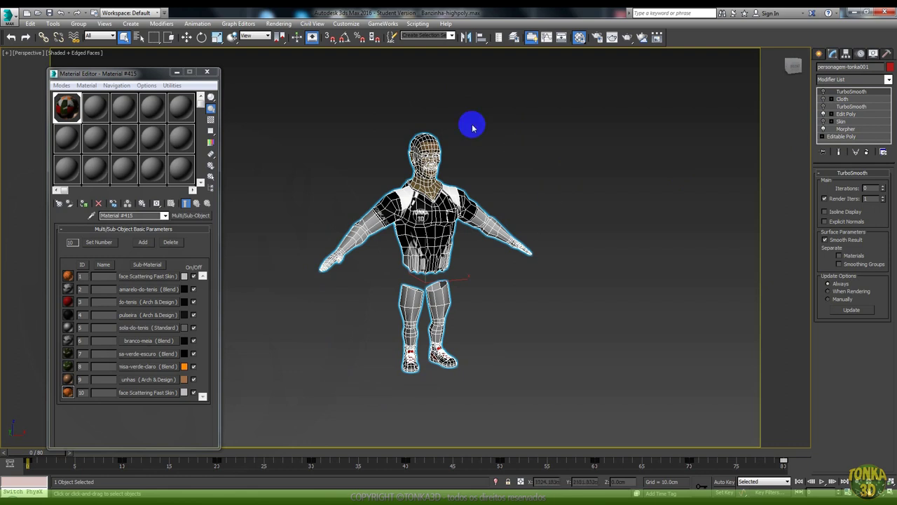
{"action": "right_click", "coordinate": [847, 117]}
Step: Delete the body's Edit Poly, Cloth and both TurboSmooth modifiers, leaving Skin and Morpher
{"action": "left_click", "coordinate": [815, 128]}
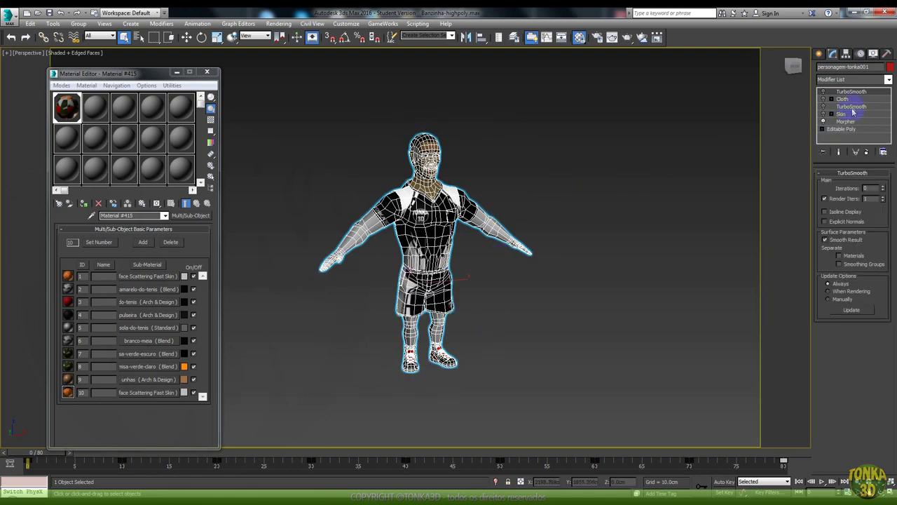
{"action": "right_click", "coordinate": [848, 99]}
{"action": "left_click", "coordinate": [845, 99]}
{"action": "right_click", "coordinate": [841, 99]}
{"action": "left_click", "coordinate": [822, 109]}
{"action": "right_click", "coordinate": [838, 99]}
{"action": "left_click", "coordinate": [799, 109]}
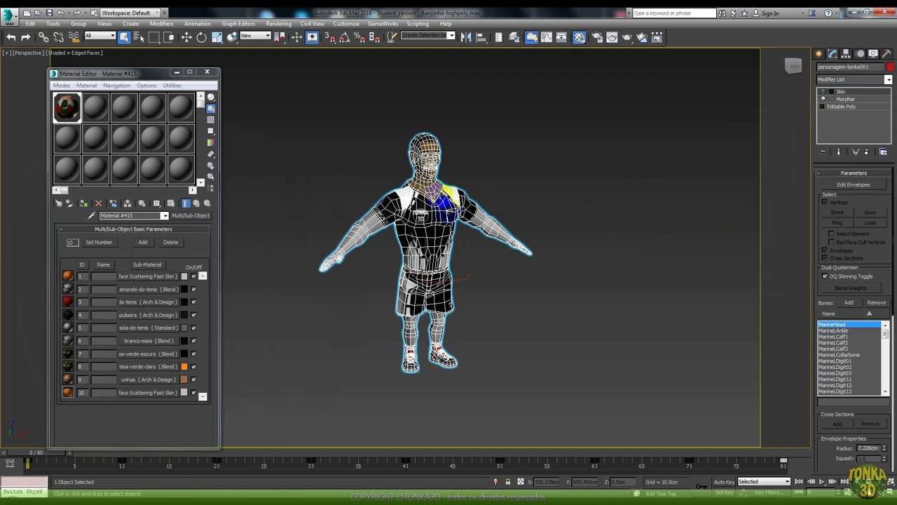
{"action": "left_click", "coordinate": [844, 101]}
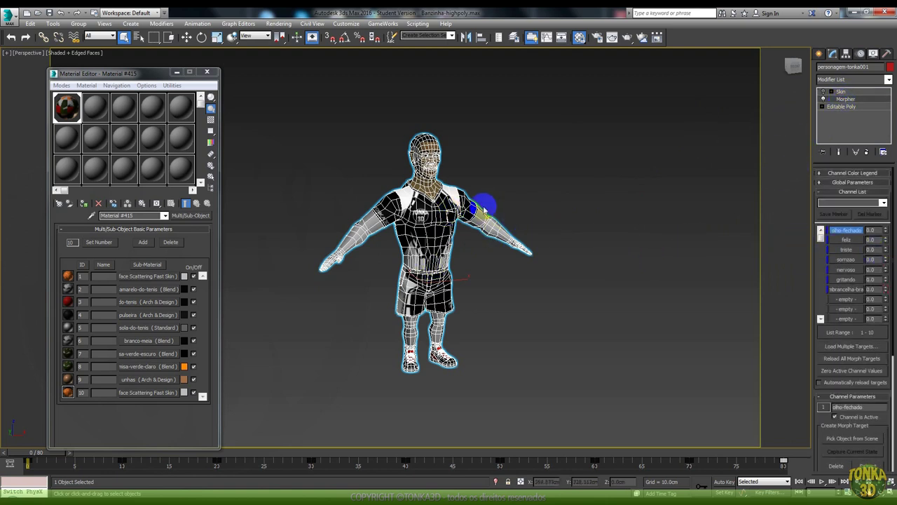
Step: Hide the edged faces, try the smile morph channel, then delete the Morpher modifier
{"action": "key", "text": "F4"}
{"action": "scroll", "coordinate": [453, 179], "scroll_direction": "up", "scroll_amount": 5}
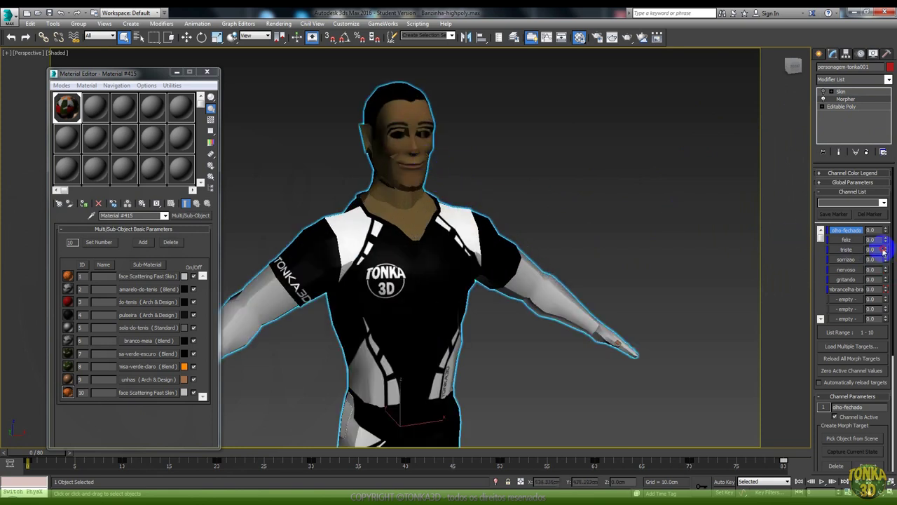
{"action": "mouse_move", "coordinate": [886, 254]}
{"action": "left_mouse_down"}
{"action": "mouse_move", "coordinate": [877, 161]}
{"action": "mouse_move", "coordinate": [887, 264]}
{"action": "mouse_move", "coordinate": [887, 160]}
{"action": "mouse_move", "coordinate": [876, 309]}
{"action": "left_mouse_up"}
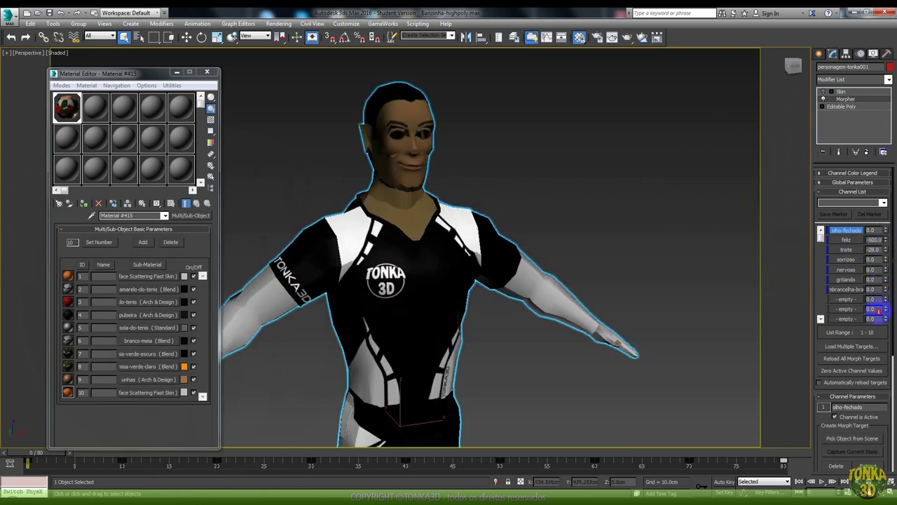
{"action": "right_click", "coordinate": [846, 101]}
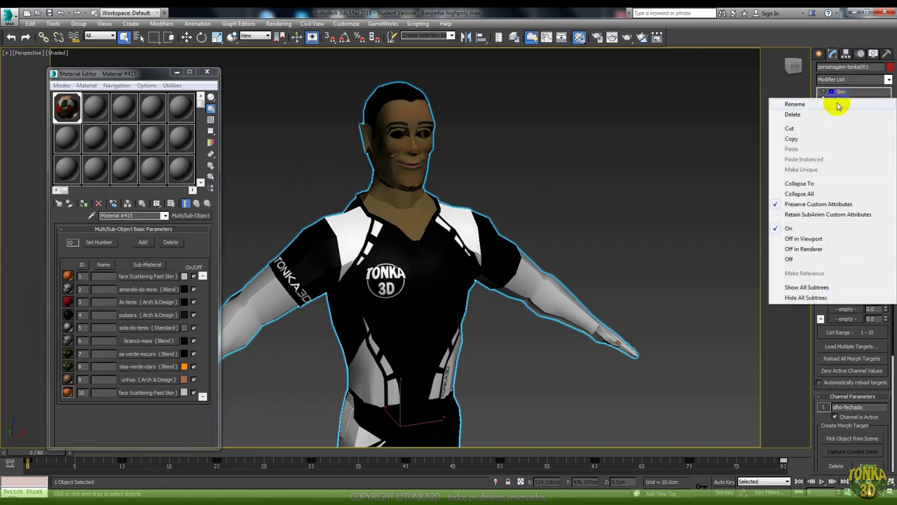
{"action": "left_click", "coordinate": [796, 113]}
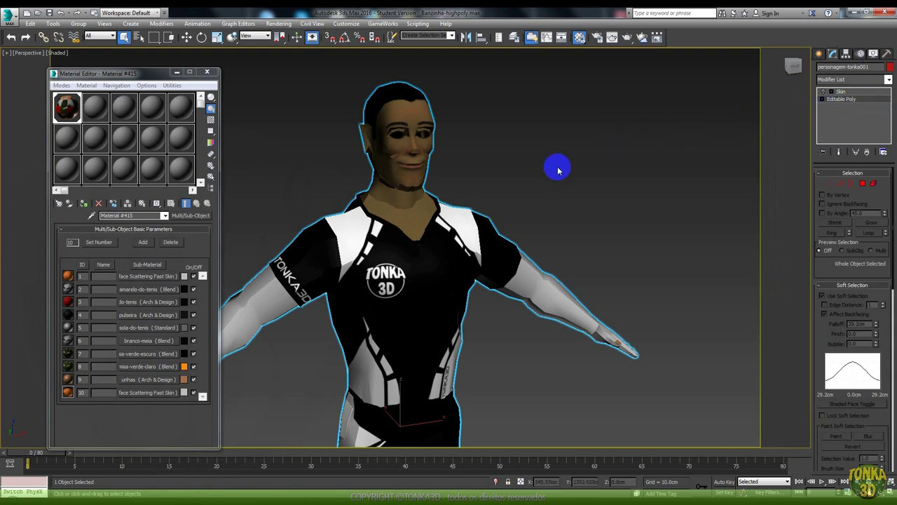
Step: Shade the character in its solid red object colour and orbit around it
{"action": "left_click", "coordinate": [873, 54]}
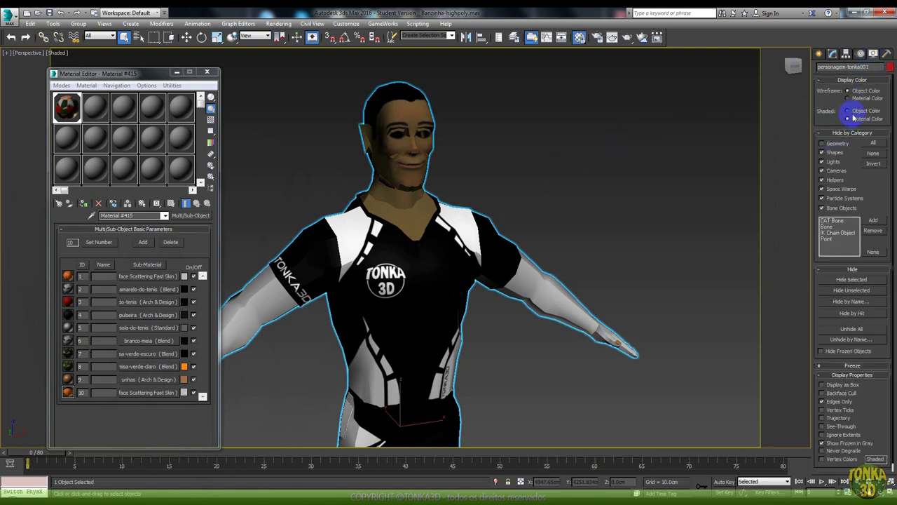
{"action": "left_click", "coordinate": [848, 111]}
{"action": "left_click", "coordinate": [535, 190]}
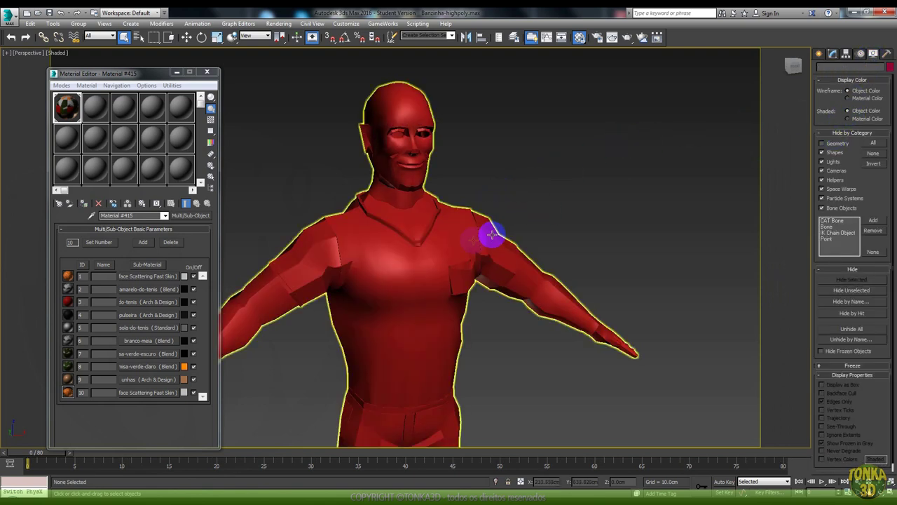
{"action": "middle_click_drag", "start_coordinate": [541, 221], "coordinate": [417, 223], "text": "alt"}
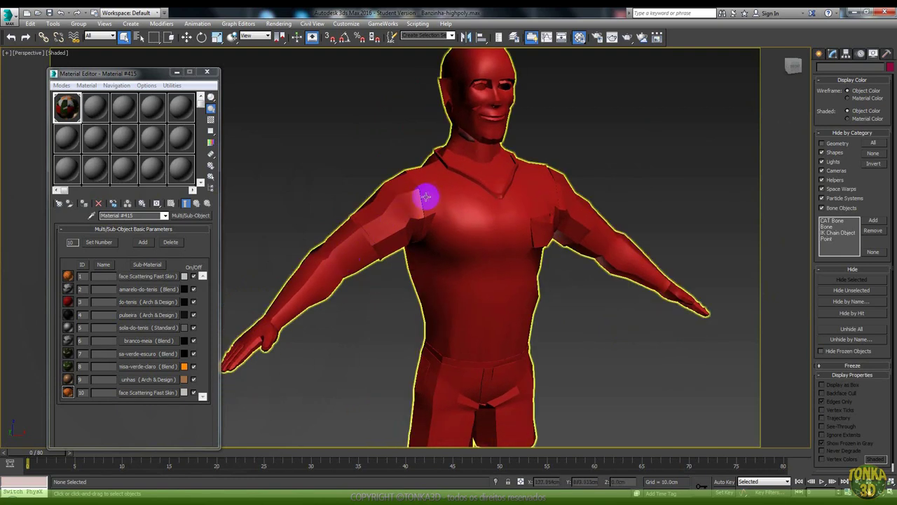
{"action": "left_click", "coordinate": [833, 54]}
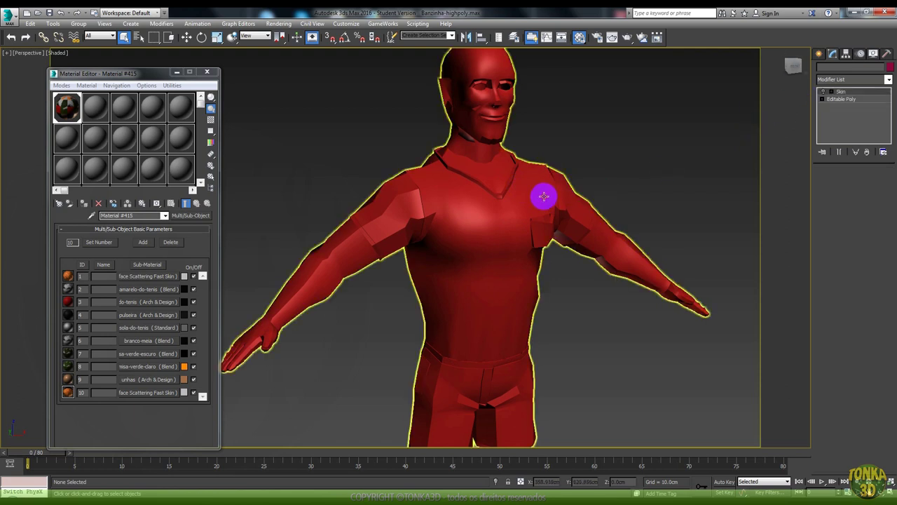
Step: Select all polygons of the base Editable Poly below Skin, with soft selection turned off
{"action": "left_click", "coordinate": [540, 197]}
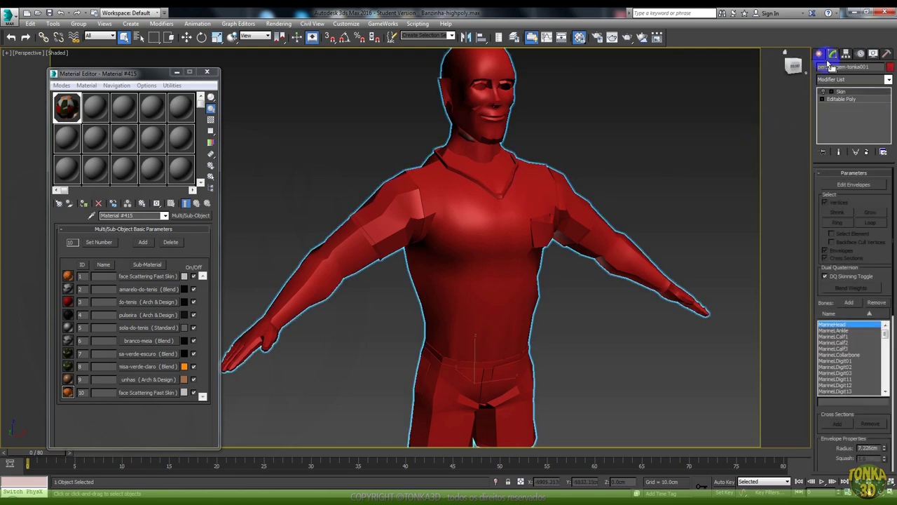
{"action": "left_click", "coordinate": [846, 101]}
{"action": "left_click", "coordinate": [505, 281]}
{"action": "left_click", "coordinate": [874, 184]}
{"action": "left_click", "coordinate": [591, 244]}
{"action": "key", "text": "ctrl+a"}
{"action": "scroll", "coordinate": [526, 243], "scroll_direction": "down", "scroll_amount": 5}
{"action": "left_click", "coordinate": [823, 295]}
Step: Assign every body polygon to smoothing group 1 and exit polygon mode
{"action": "left_click_drag", "start_coordinate": [666, 134], "coordinate": [354, 436]}
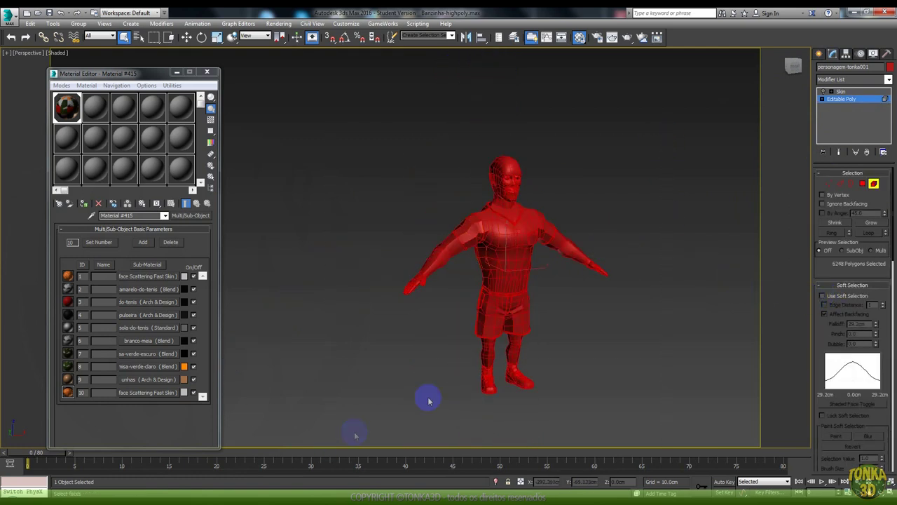
{"action": "scroll", "coordinate": [824, 417], "scroll_direction": "down", "scroll_amount": 5}
{"action": "scroll", "coordinate": [885, 364], "scroll_direction": "down", "scroll_amount": 1}
{"action": "scroll", "coordinate": [882, 342], "scroll_direction": "down", "scroll_amount": 3}
{"action": "left_click", "coordinate": [869, 463]}
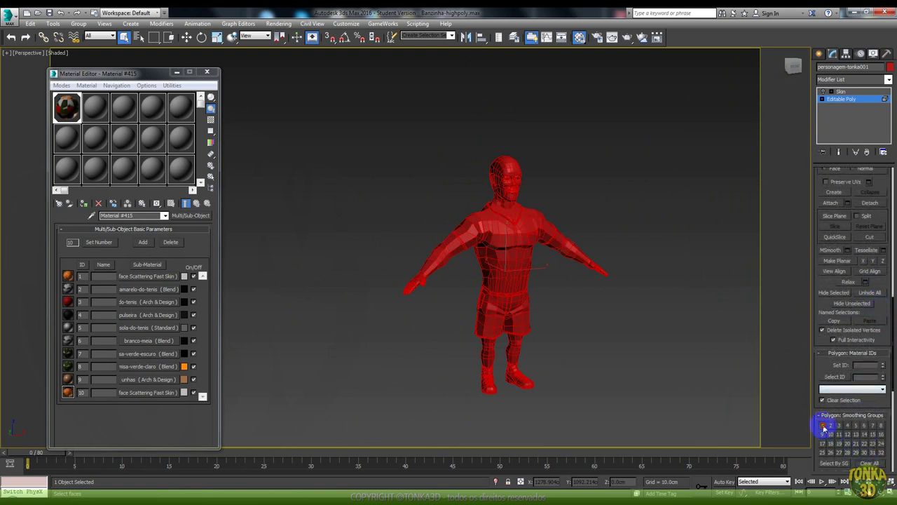
{"action": "left_click", "coordinate": [823, 425]}
{"action": "left_click", "coordinate": [845, 100]}
Step: Orbit to a three-quarter view of the smoothed upper body and open the Modifier List
{"action": "scroll", "coordinate": [516, 245], "scroll_direction": "up", "scroll_amount": 3}
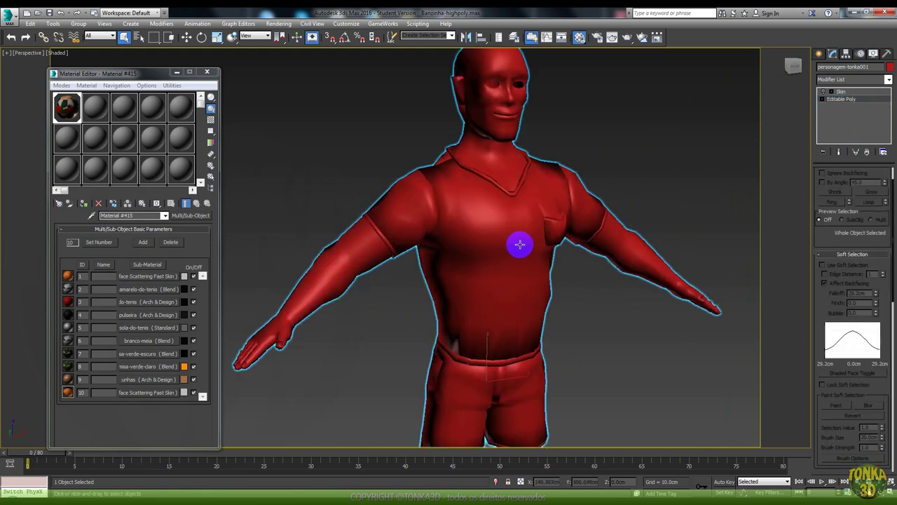
{"action": "scroll", "coordinate": [517, 243], "scroll_direction": "up", "scroll_amount": 3}
{"action": "scroll", "coordinate": [530, 236], "scroll_direction": "down", "scroll_amount": 3}
{"action": "scroll", "coordinate": [540, 240], "scroll_direction": "down", "scroll_amount": 3}
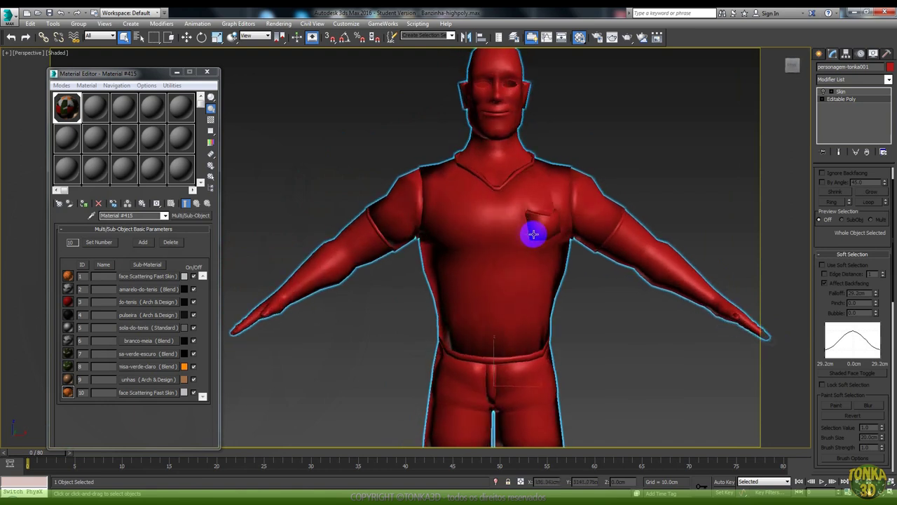
{"action": "scroll", "coordinate": [502, 238], "scroll_direction": "up", "scroll_amount": 3}
{"action": "mouse_move", "coordinate": [537, 236]}
{"action": "middle_mouse_down", "text": "alt"}
{"action": "mouse_move", "coordinate": [502, 239]}
{"action": "mouse_move", "coordinate": [521, 235]}
{"action": "mouse_move", "coordinate": [511, 250]}
{"action": "mouse_move", "coordinate": [519, 227]}
{"action": "mouse_move", "coordinate": [516, 242]}
{"action": "mouse_move", "coordinate": [569, 230]}
{"action": "mouse_move", "coordinate": [497, 243]}
{"action": "middle_mouse_up", "text": "alt"}
{"action": "scroll", "coordinate": [535, 231], "scroll_direction": "up", "scroll_amount": 2}
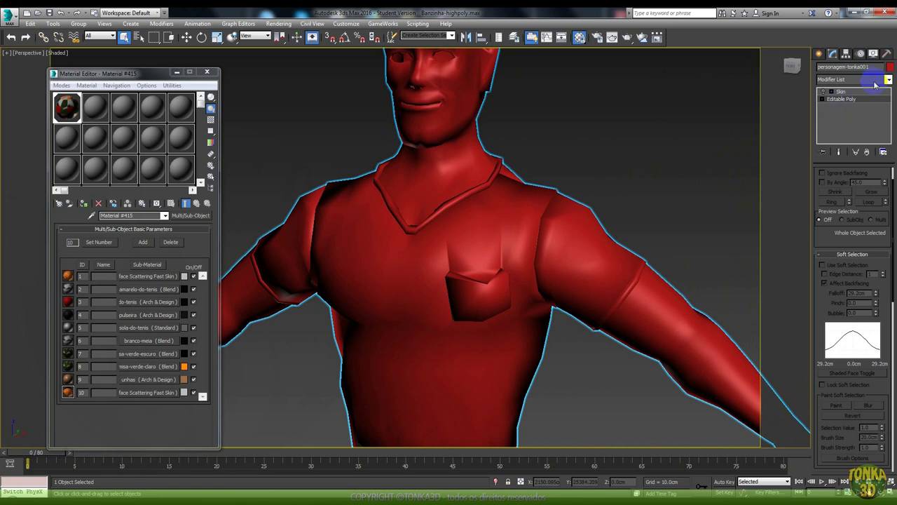
{"action": "scroll", "coordinate": [652, 168], "scroll_direction": "down", "scroll_amount": 3}
{"action": "middle_click_drag", "start_coordinate": [624, 220], "coordinate": [579, 195], "text": "alt"}
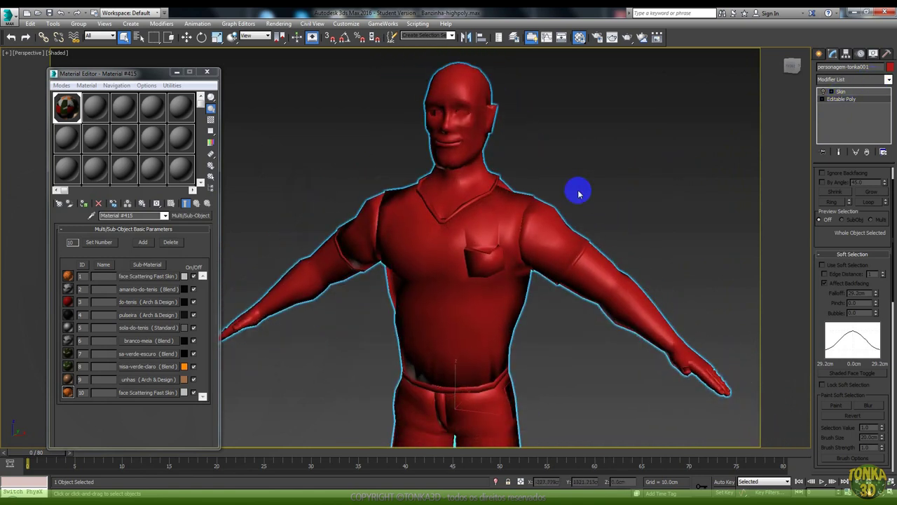
{"action": "left_click", "coordinate": [877, 82]}
{"action": "left_click_drag", "start_coordinate": [888, 210], "coordinate": [888, 337]}
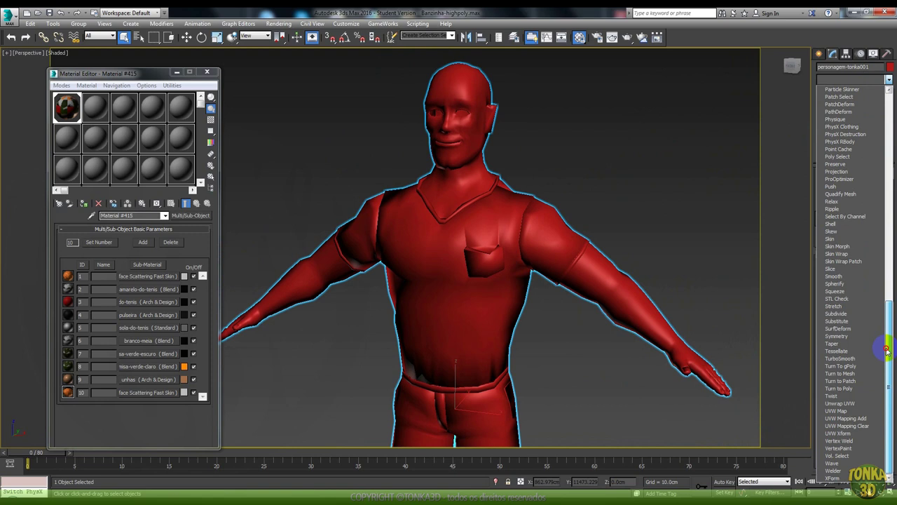
Step: Add a Relax modifier under Skin and toggle it on and off to compare the head close up
{"action": "left_click", "coordinate": [842, 201]}
{"action": "left_click", "coordinate": [824, 99]}
{"action": "left_click", "coordinate": [824, 99]}
{"action": "left_click", "coordinate": [824, 99]}
{"action": "left_click", "coordinate": [824, 99]}
{"action": "left_click", "coordinate": [824, 99]}
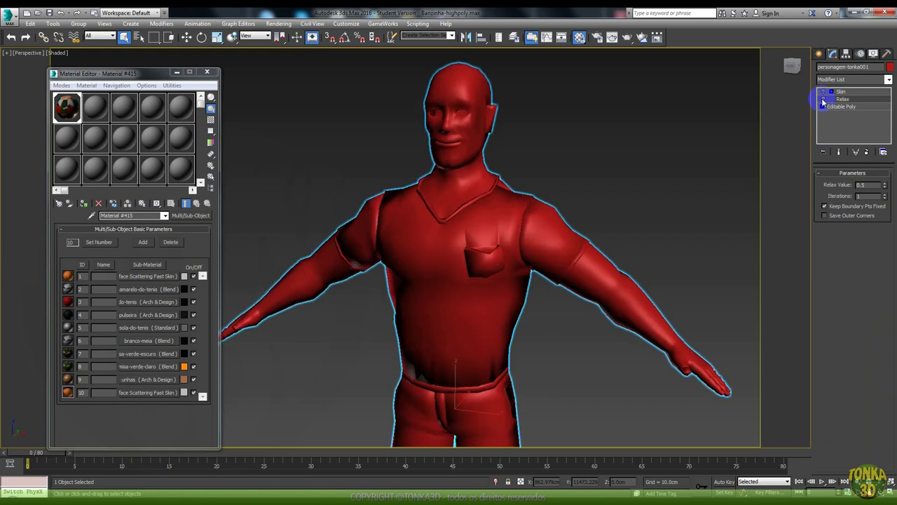
{"action": "left_click", "coordinate": [824, 99]}
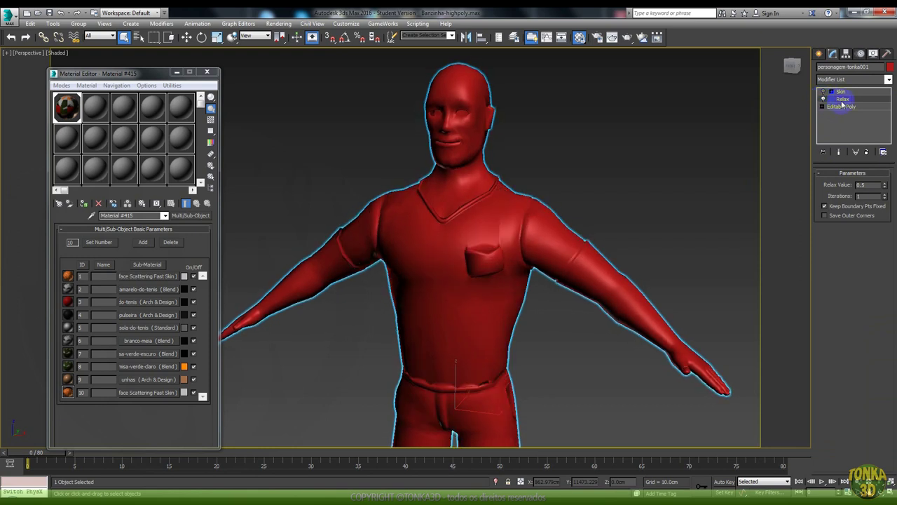
{"action": "left_click", "coordinate": [823, 99]}
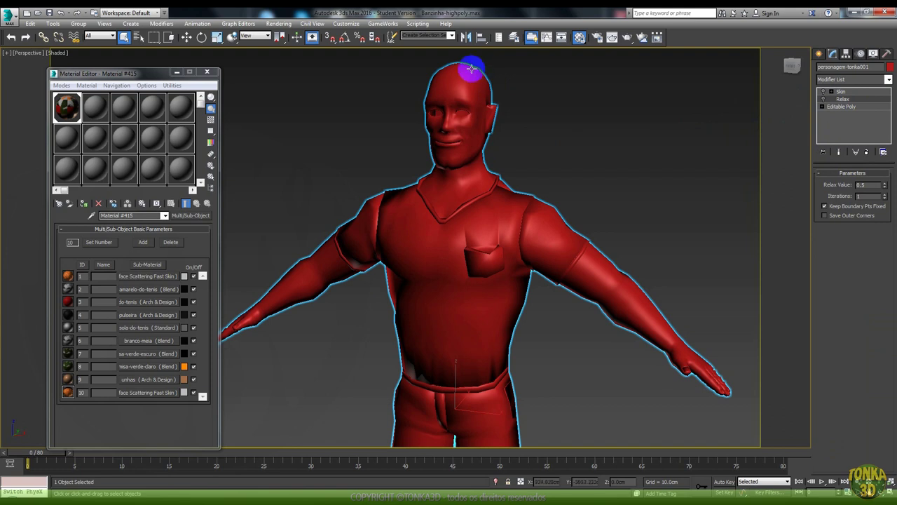
{"action": "middle_click_drag", "start_coordinate": [452, 70], "coordinate": [355, 234]}
{"action": "scroll", "coordinate": [456, 280], "scroll_direction": "up", "scroll_amount": 3}
{"action": "middle_click_drag", "start_coordinate": [456, 280], "coordinate": [457, 145]}
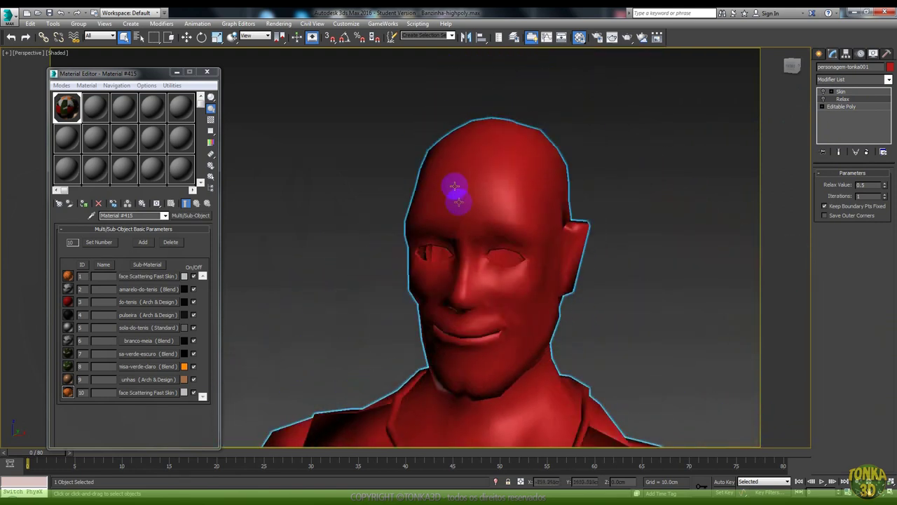
{"action": "left_click", "coordinate": [824, 100]}
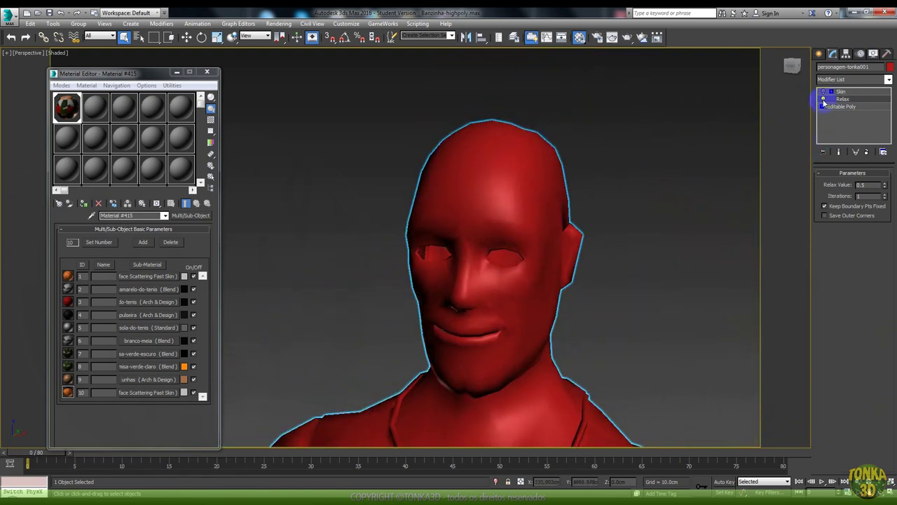
Step: Collapse the Relax into the base Editable Poly, reselect the character and switch to Front view
{"action": "right_click", "coordinate": [845, 103]}
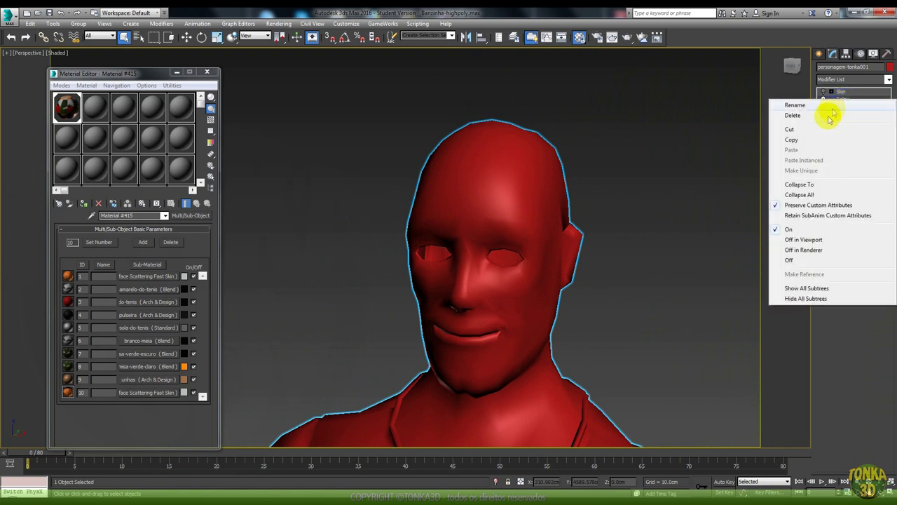
{"action": "left_click", "coordinate": [803, 176]}
{"action": "left_click", "coordinate": [495, 295]}
{"action": "scroll", "coordinate": [517, 185], "scroll_direction": "down", "scroll_amount": 2}
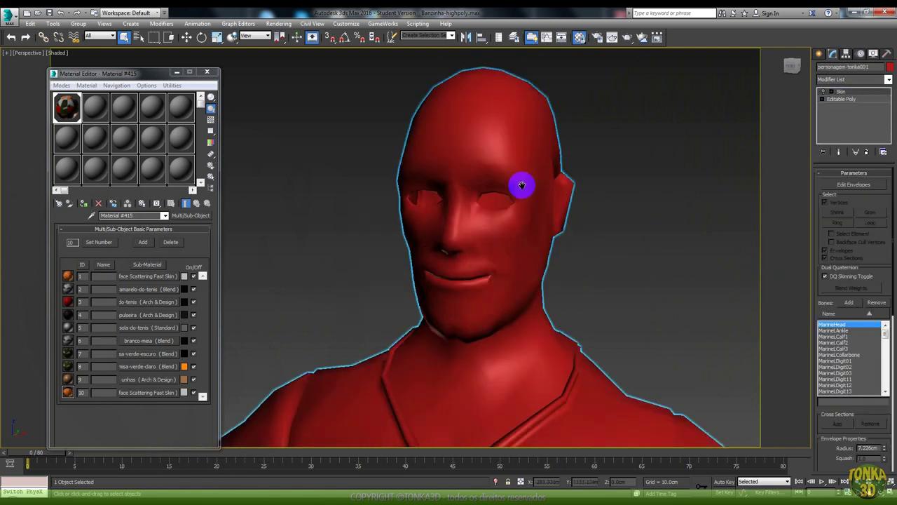
{"action": "scroll", "coordinate": [519, 189], "scroll_direction": "down", "scroll_amount": 3}
{"action": "scroll", "coordinate": [525, 200], "scroll_direction": "down", "scroll_amount": 3}
{"action": "left_click", "coordinate": [596, 190]}
{"action": "left_click", "coordinate": [530, 220]}
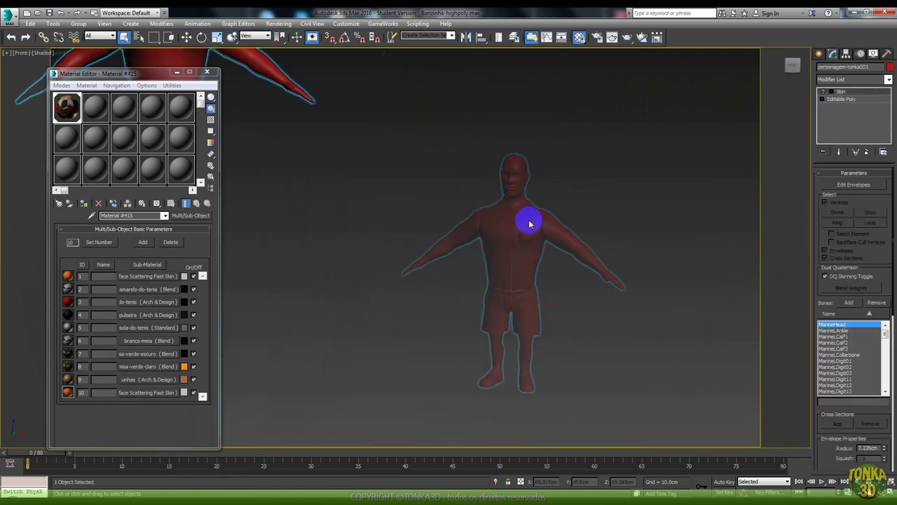
{"action": "key", "text": "f"}
{"action": "scroll", "coordinate": [493, 206], "scroll_direction": "up", "scroll_amount": 4}
{"action": "scroll", "coordinate": [494, 205], "scroll_direction": "down", "scroll_amount": 3}
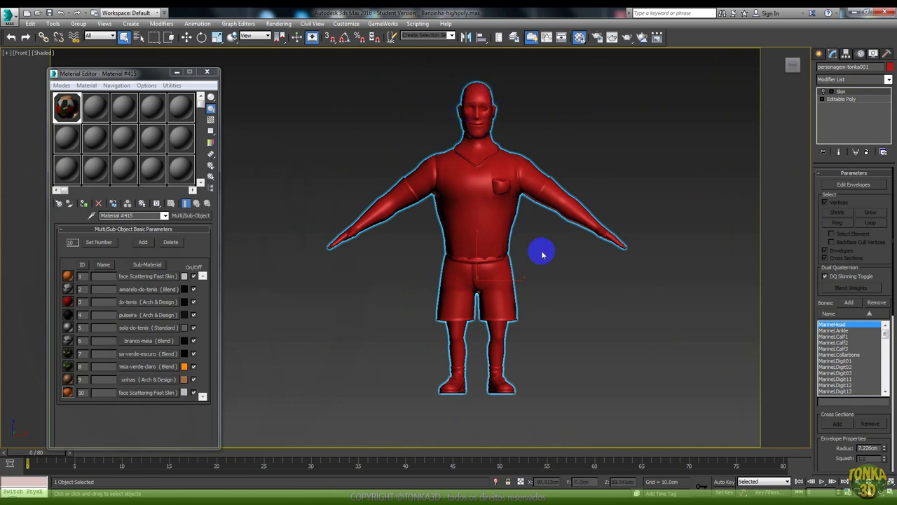
Step: Zoom in and out on the relaxed face and torso in Front view, then pick Editable Poly below Skin
{"action": "middle_click_drag", "start_coordinate": [484, 189], "coordinate": [469, 188]}
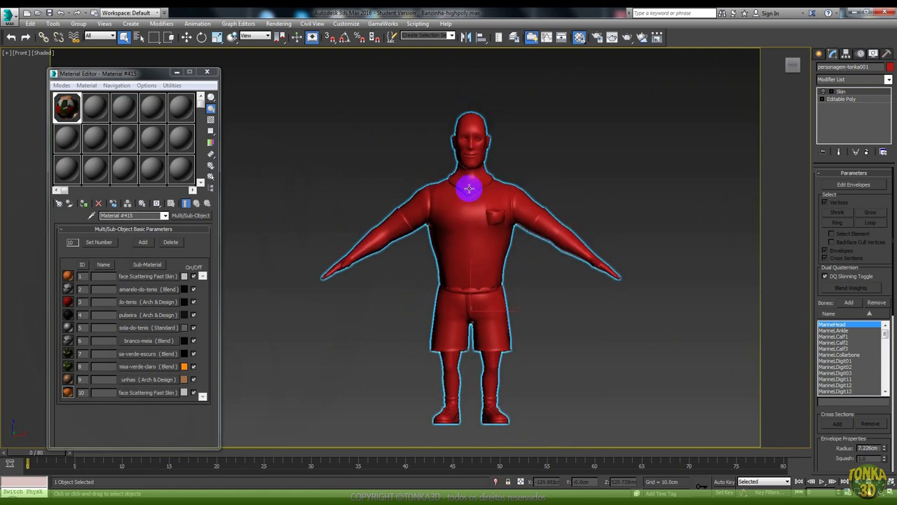
{"action": "scroll", "coordinate": [466, 116], "scroll_direction": "up", "scroll_amount": 5}
{"action": "scroll", "coordinate": [437, 129], "scroll_direction": "up", "scroll_amount": 4}
{"action": "scroll", "coordinate": [445, 135], "scroll_direction": "up", "scroll_amount": 4}
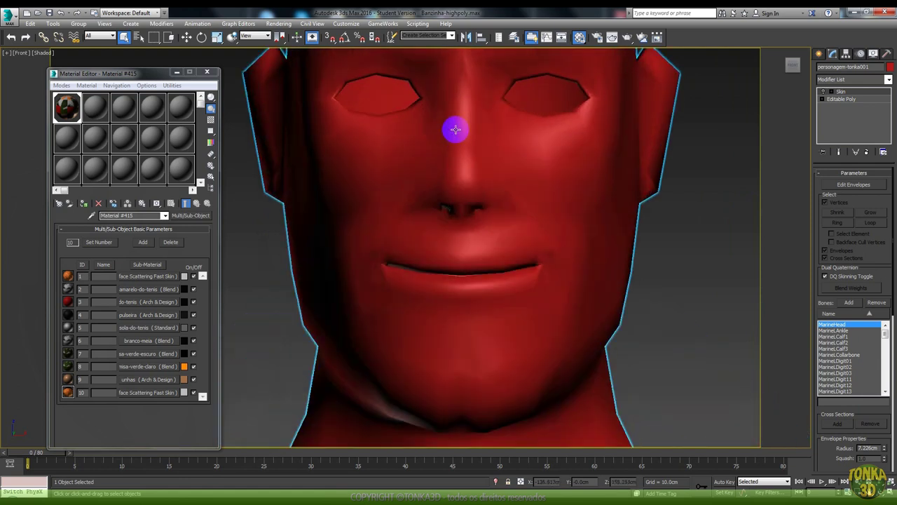
{"action": "scroll", "coordinate": [456, 130], "scroll_direction": "down", "scroll_amount": 2}
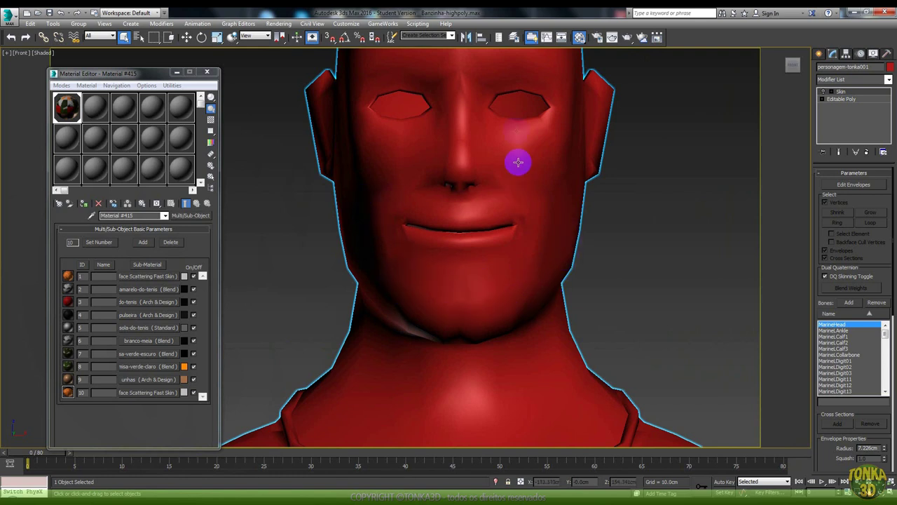
{"action": "scroll", "coordinate": [456, 179], "scroll_direction": "down", "scroll_amount": 3}
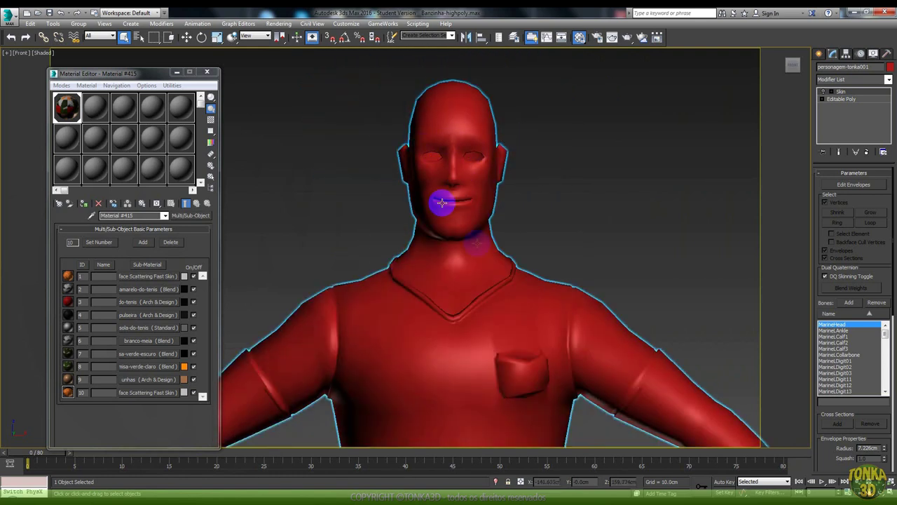
{"action": "scroll", "coordinate": [442, 202], "scroll_direction": "down", "scroll_amount": 2}
{"action": "scroll", "coordinate": [448, 223], "scroll_direction": "down", "scroll_amount": 1}
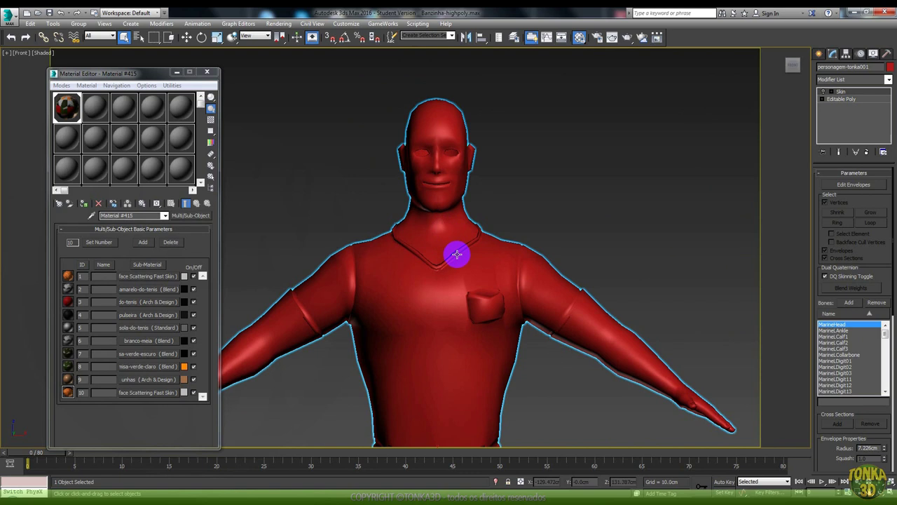
{"action": "scroll", "coordinate": [461, 200], "scroll_direction": "down", "scroll_amount": 2}
{"action": "scroll", "coordinate": [444, 202], "scroll_direction": "up", "scroll_amount": 2}
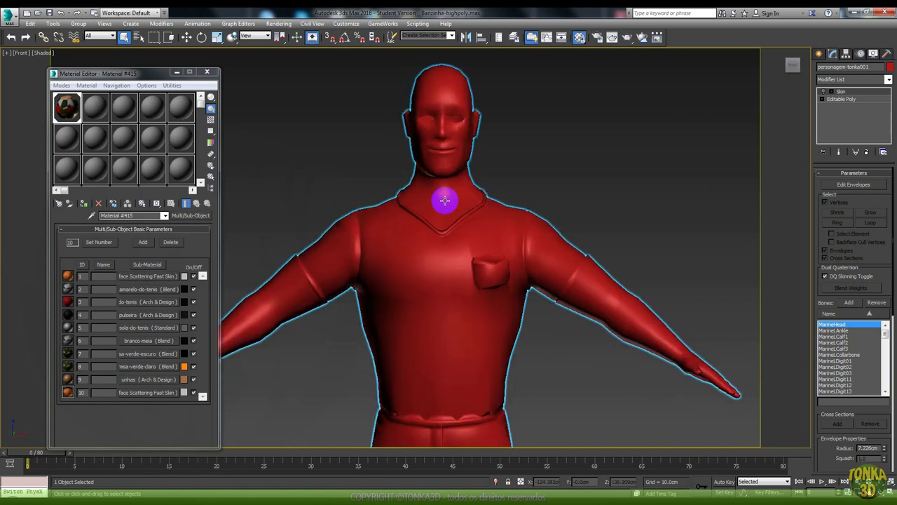
{"action": "left_click", "coordinate": [846, 99]}
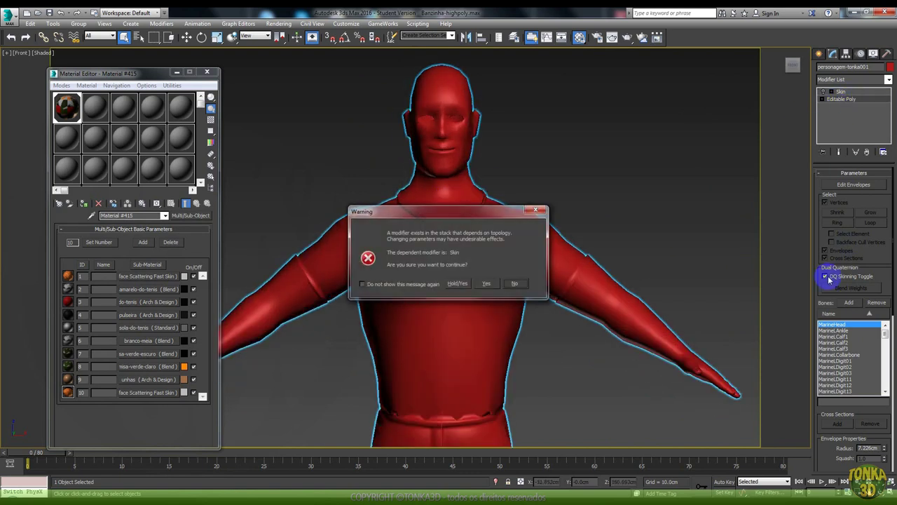
Step: Detach the head and face polygons from the body as a new object named cabeca
{"action": "left_click", "coordinate": [487, 284]}
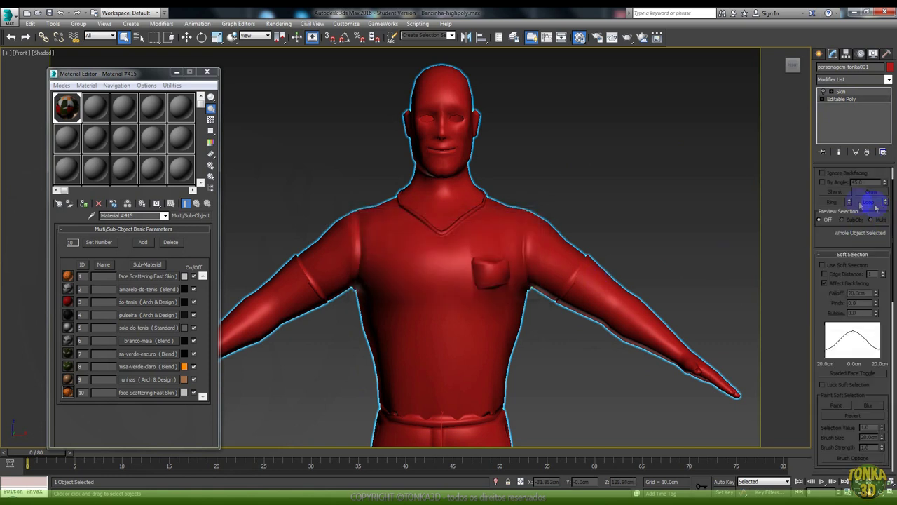
{"action": "left_click", "coordinate": [874, 184]}
{"action": "left_click", "coordinate": [454, 161]}
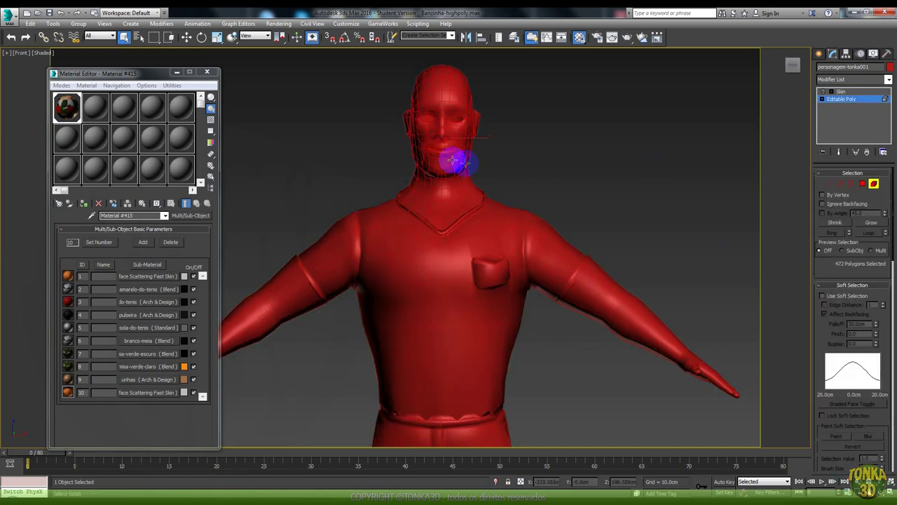
{"action": "left_click_drag", "start_coordinate": [856, 375], "coordinate": [881, 329]}
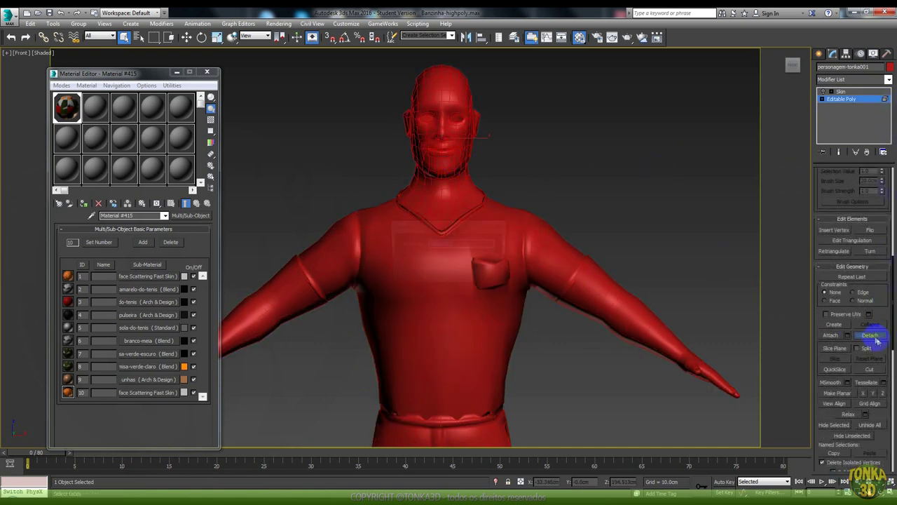
{"action": "left_click", "coordinate": [872, 336]}
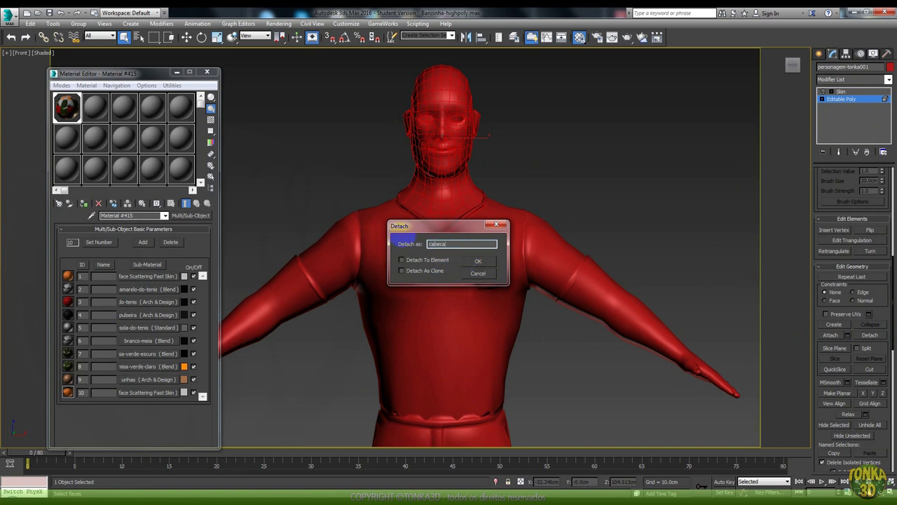
{"action": "left_click", "coordinate": [495, 260]}
Step: Give the body an orange object colour and the detached head a green one
{"action": "left_click", "coordinate": [842, 99]}
{"action": "left_click", "coordinate": [891, 67]}
{"action": "left_click", "coordinate": [382, 247]}
{"action": "left_click", "coordinate": [493, 304]}
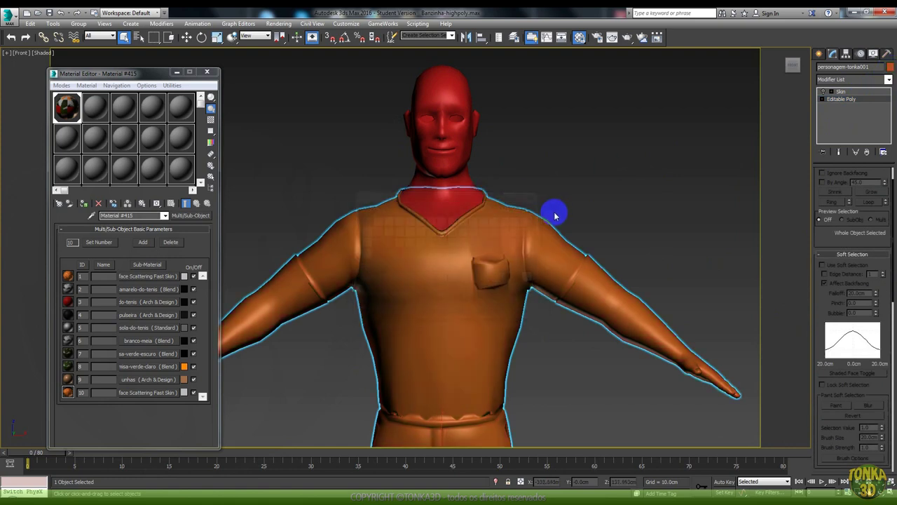
{"action": "left_click", "coordinate": [890, 67]}
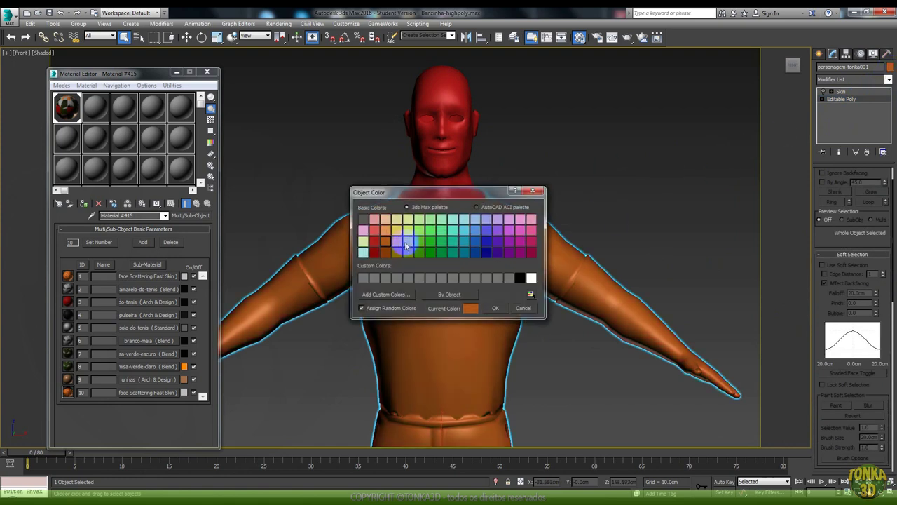
{"action": "left_click", "coordinate": [495, 306]}
{"action": "left_click", "coordinate": [461, 150]}
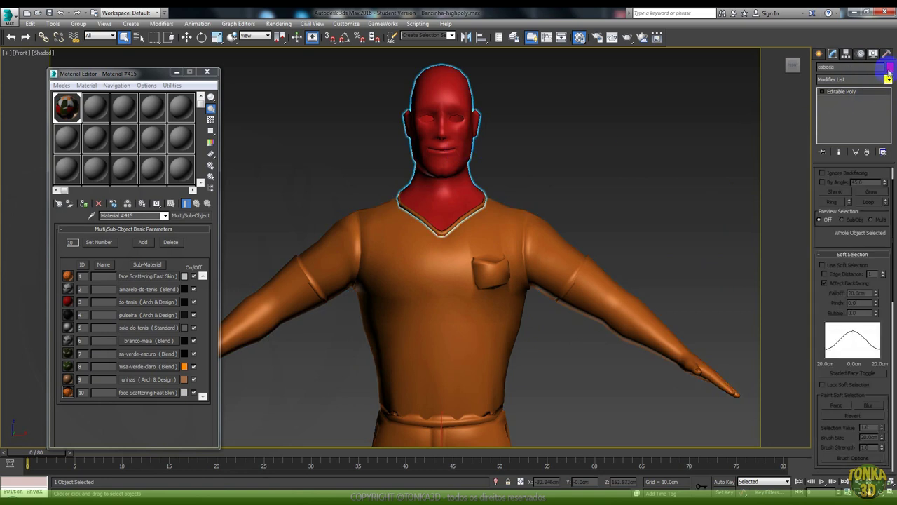
{"action": "left_click", "coordinate": [890, 68]}
{"action": "left_click", "coordinate": [411, 242]}
{"action": "left_click", "coordinate": [495, 308]}
Step: Region-select the head and body together, then close the Material Editor
{"action": "left_click", "coordinate": [587, 239]}
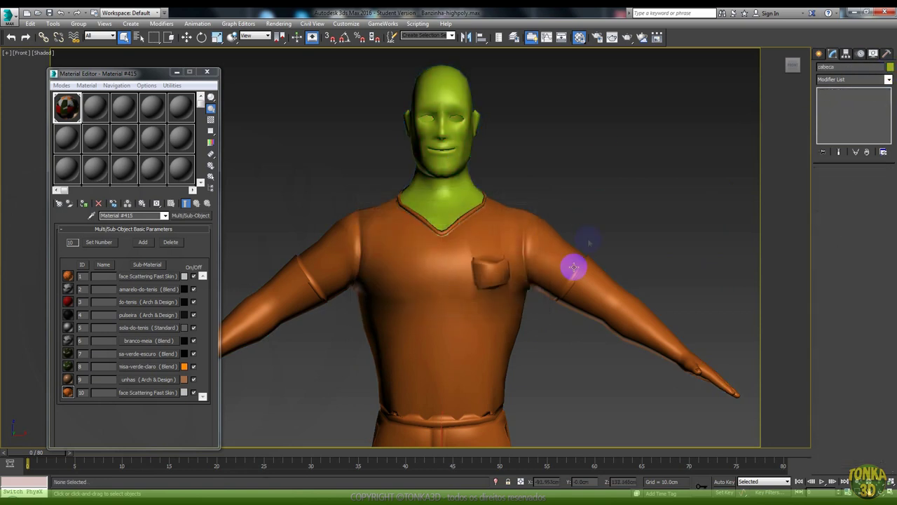
{"action": "scroll", "coordinate": [525, 206], "scroll_direction": "down", "scroll_amount": 3}
{"action": "scroll", "coordinate": [511, 216], "scroll_direction": "up", "scroll_amount": 2}
{"action": "left_click", "coordinate": [437, 224]}
{"action": "scroll", "coordinate": [484, 182], "scroll_direction": "down", "scroll_amount": 3}
{"action": "left_click", "coordinate": [505, 144]}
{"action": "left_click", "coordinate": [456, 150]}
{"action": "scroll", "coordinate": [463, 171], "scroll_direction": "up", "scroll_amount": 2}
{"action": "left_click", "coordinate": [475, 227]}
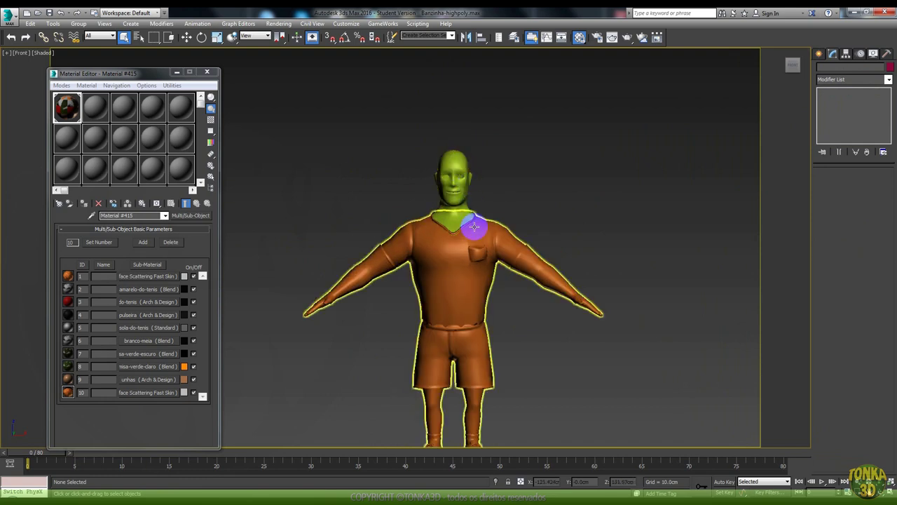
{"action": "left_click", "coordinate": [451, 191]}
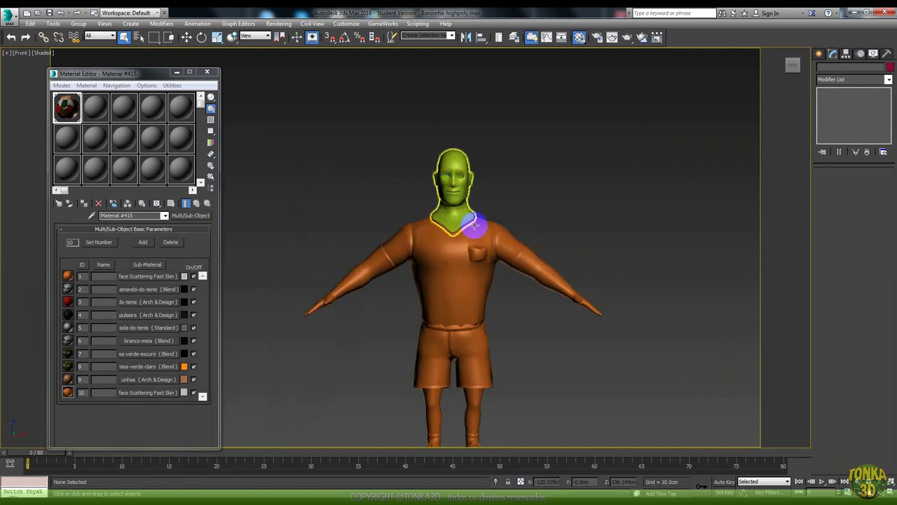
{"action": "left_click_drag", "start_coordinate": [617, 108], "coordinate": [489, 242]}
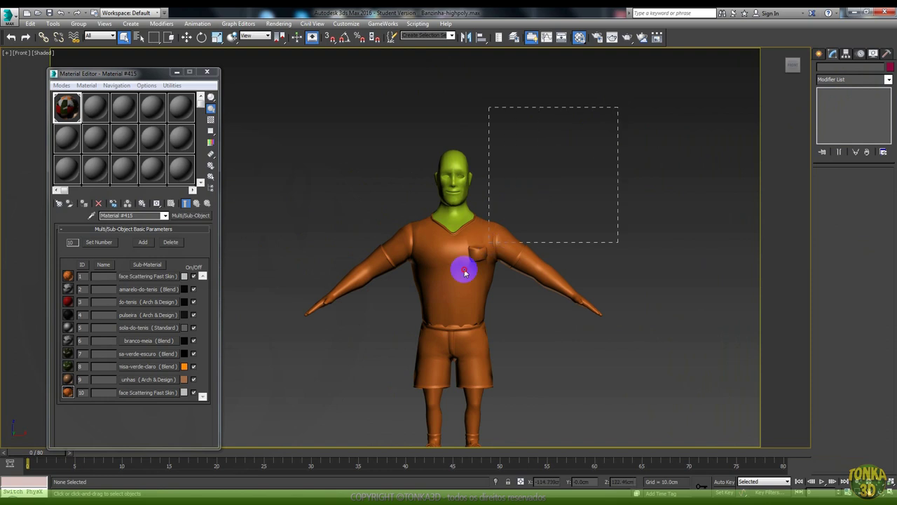
{"action": "left_click_drag", "start_coordinate": [294, 440], "coordinate": [332, 407]}
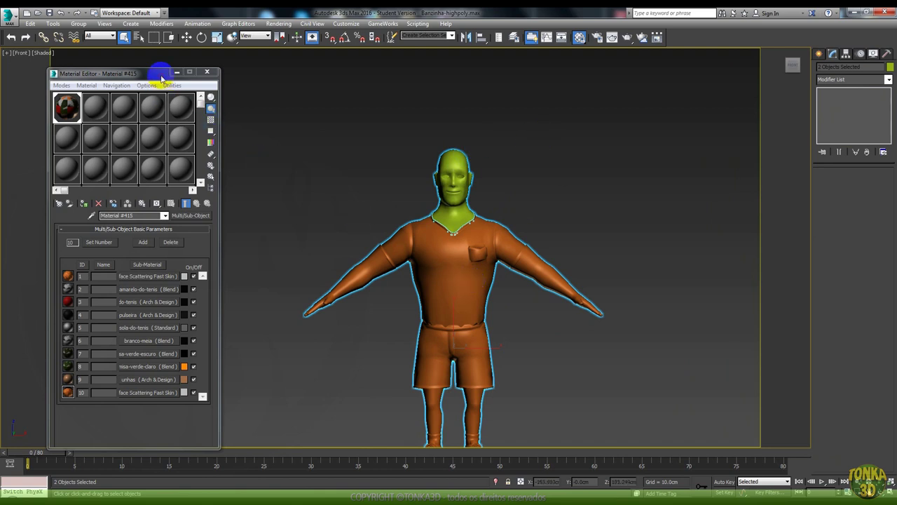
{"action": "left_click", "coordinate": [207, 71]}
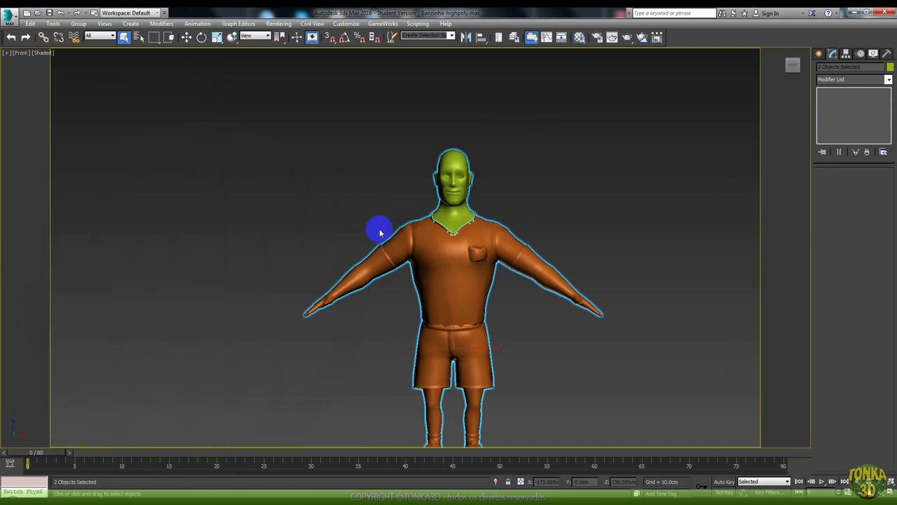
Step: Show viewport statistics as a selection triangle count, reading 12,606 for the head and body
{"action": "key", "text": "7"}
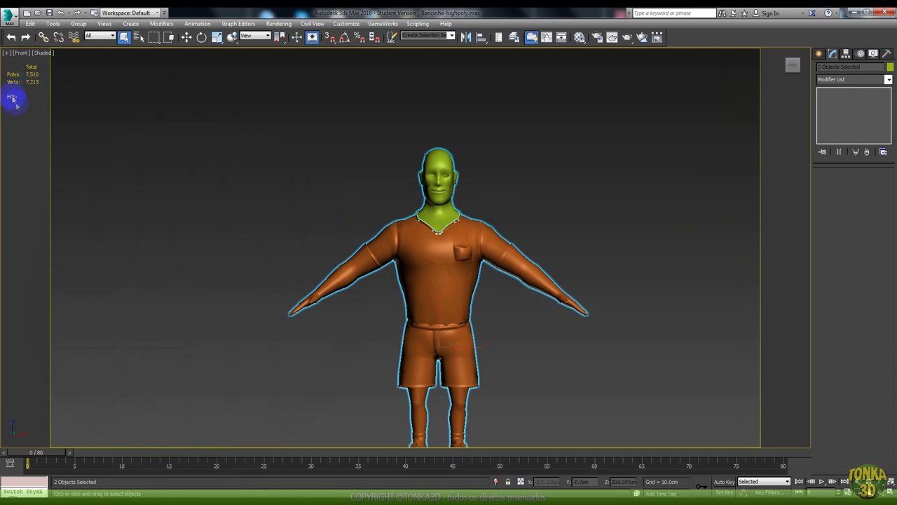
{"action": "left_click", "coordinate": [6, 54]}
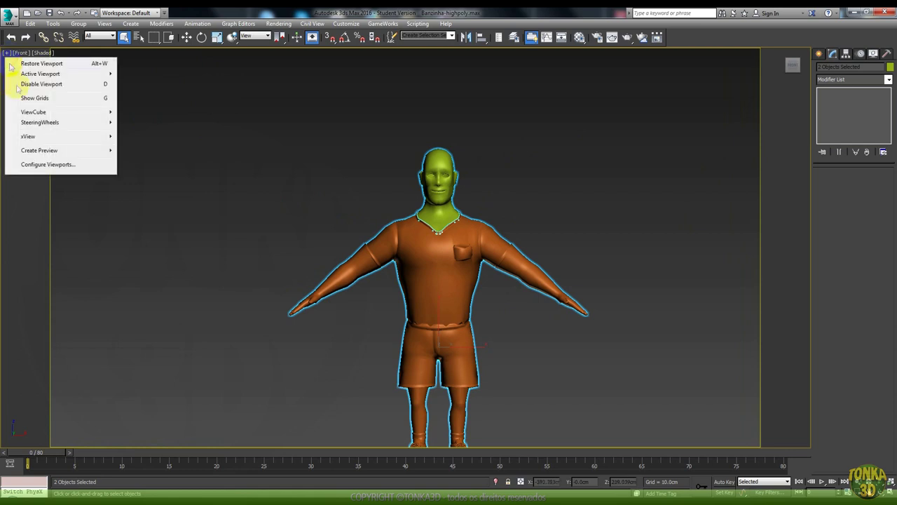
{"action": "left_click", "coordinate": [42, 164]}
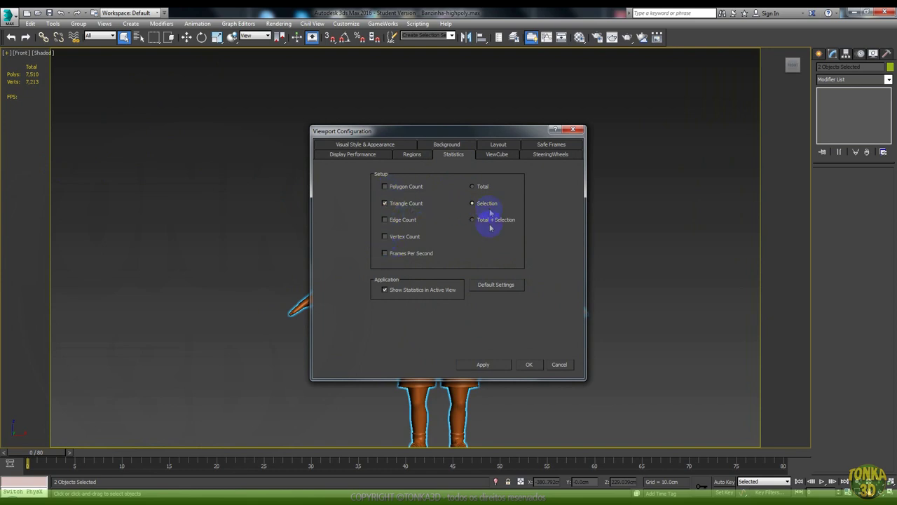
{"action": "left_click", "coordinate": [529, 365]}
{"action": "key", "text": "z"}
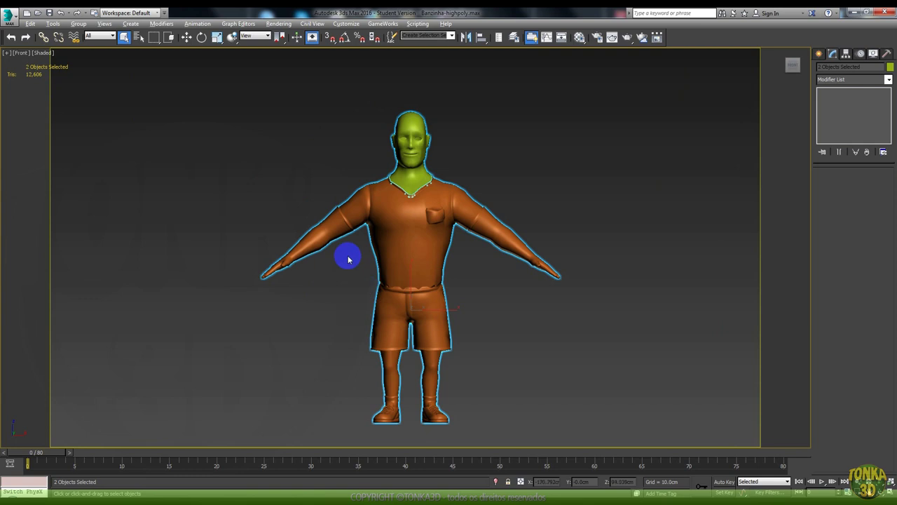
{"action": "middle_click_drag", "start_coordinate": [373, 303], "coordinate": [455, 268], "text": "alt"}
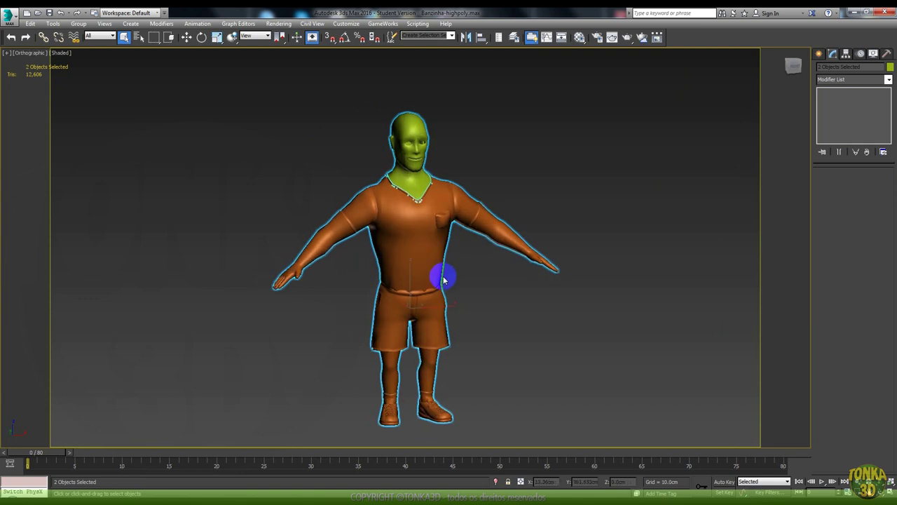
Step: Select the body mesh and enter Edge level, accepting the Skin modifier warning
{"action": "scroll", "coordinate": [442, 280], "scroll_direction": "up", "scroll_amount": 2}
{"action": "scroll", "coordinate": [456, 284], "scroll_direction": "up", "scroll_amount": 3}
{"action": "scroll", "coordinate": [473, 273], "scroll_direction": "up", "scroll_amount": 3}
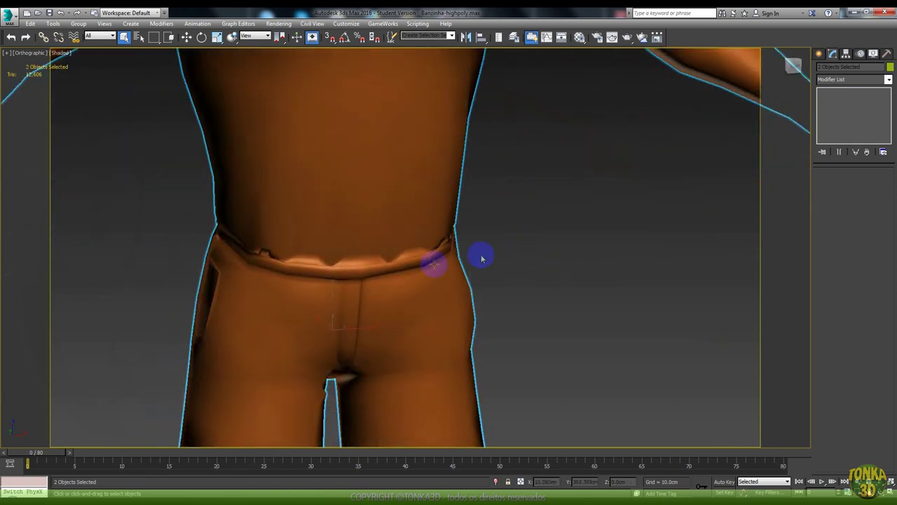
{"action": "left_click", "coordinate": [433, 221]}
{"action": "left_click", "coordinate": [837, 113]}
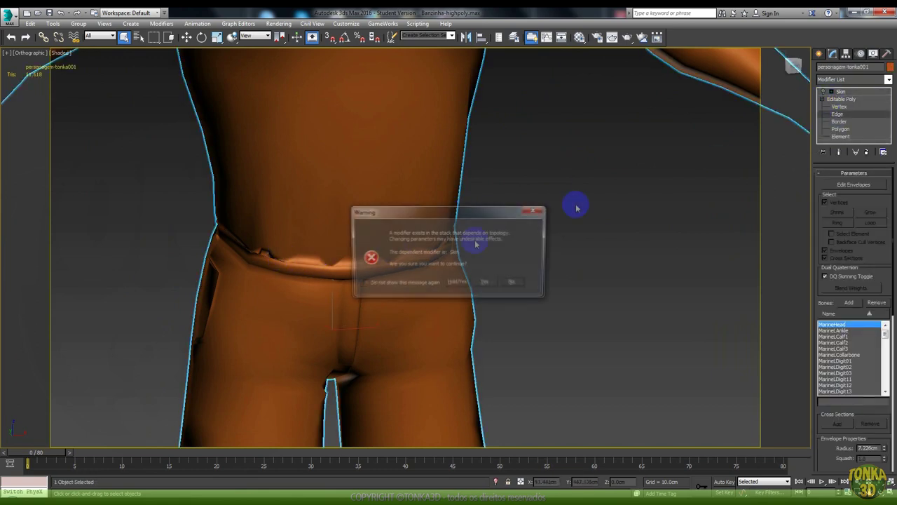
{"action": "left_click", "coordinate": [489, 281]}
{"action": "scroll", "coordinate": [376, 260], "scroll_direction": "up", "scroll_amount": 2}
Step: Select the waist edge loops above the belt and remove them with Ctrl+Backspace
{"action": "double_click", "coordinate": [316, 196]}
{"action": "double_click", "coordinate": [172, 193], "text": "ctrl"}
{"action": "double_click", "coordinate": [145, 190], "text": "ctrl"}
{"action": "double_click", "coordinate": [384, 191], "text": "ctrl"}
{"action": "double_click", "coordinate": [439, 187], "text": "ctrl"}
{"action": "scroll", "coordinate": [441, 193], "scroll_direction": "down", "scroll_amount": 2}
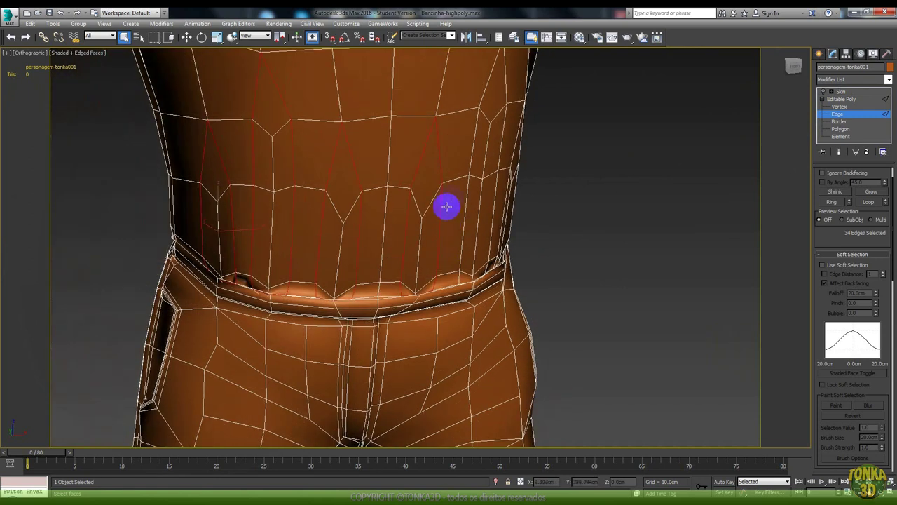
{"action": "double_click", "coordinate": [465, 157], "text": "ctrl"}
{"action": "key", "text": "ctrl+BackSpace"}
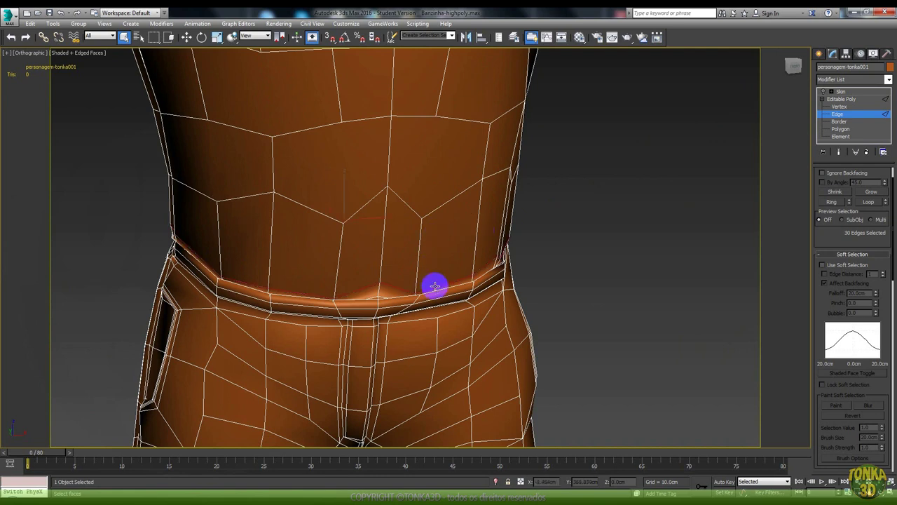
{"action": "key", "text": "ctrl+BackSpace"}
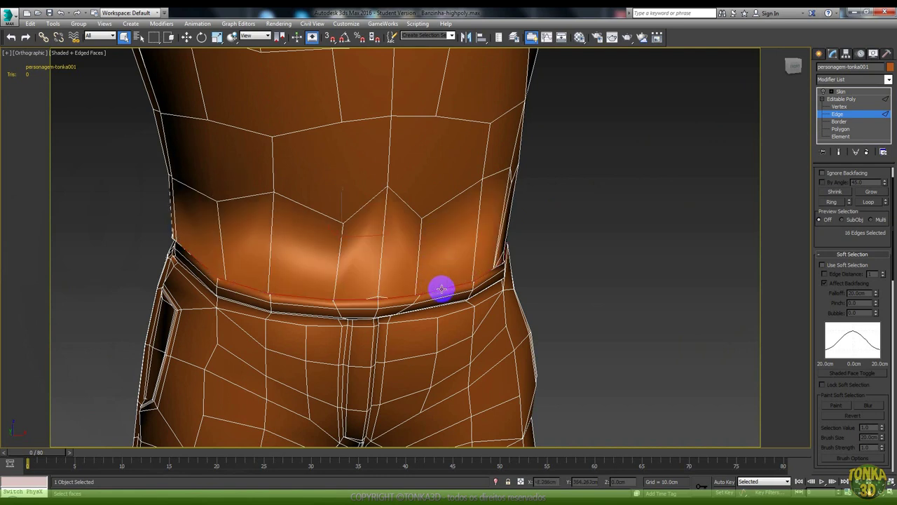
{"action": "key", "text": "ctrl+BackSpace"}
{"action": "key", "text": "ctrl+BackSpace"}
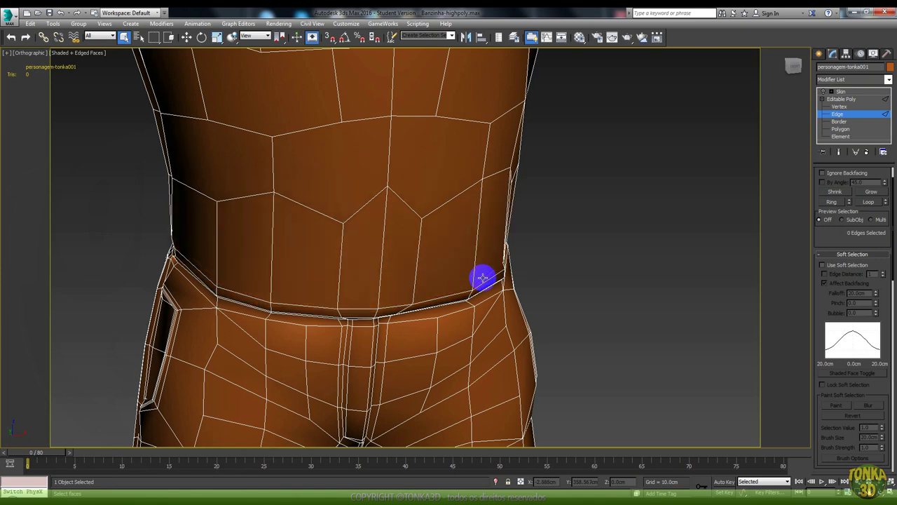
{"action": "left_click", "coordinate": [840, 107]}
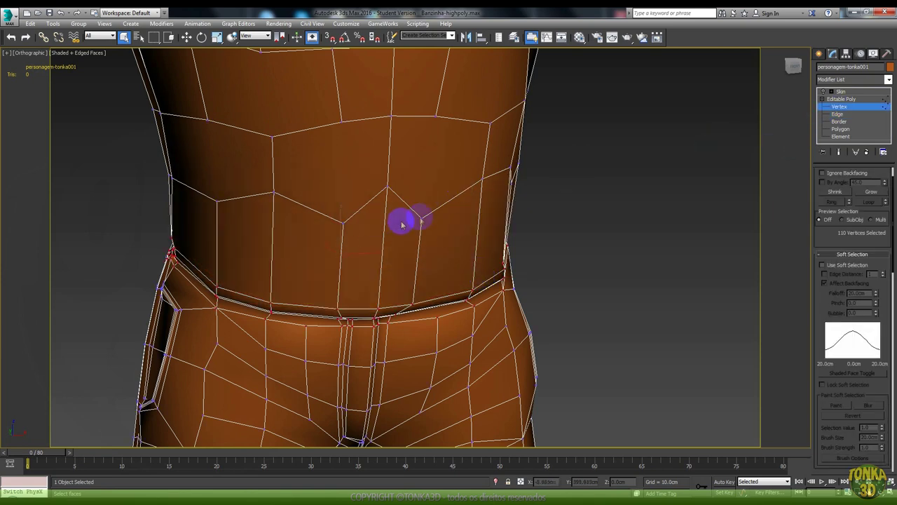
Step: Select a pair of waist vertices and try the vertex quad menu options
{"action": "left_click", "coordinate": [420, 219]}
{"action": "left_click", "coordinate": [436, 118], "text": "ctrl"}
{"action": "right_click", "coordinate": [460, 139]}
{"action": "left_click", "coordinate": [449, 160]}
{"action": "right_click", "coordinate": [453, 166]}
{"action": "left_click", "coordinate": [351, 167]}
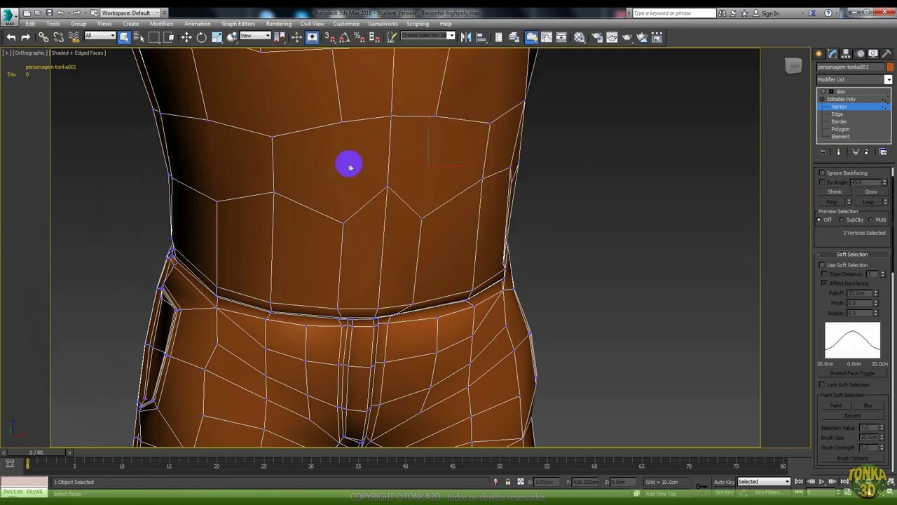
{"action": "right_click", "coordinate": [459, 172]}
{"action": "left_click", "coordinate": [452, 196]}
{"action": "right_click", "coordinate": [353, 192]}
{"action": "left_click", "coordinate": [332, 153]}
{"action": "middle_click_drag", "start_coordinate": [332, 153], "coordinate": [276, 246]}
Step: Pull a vertex above the waist down toward the belt with the Move tool
{"action": "left_click", "coordinate": [258, 162]}
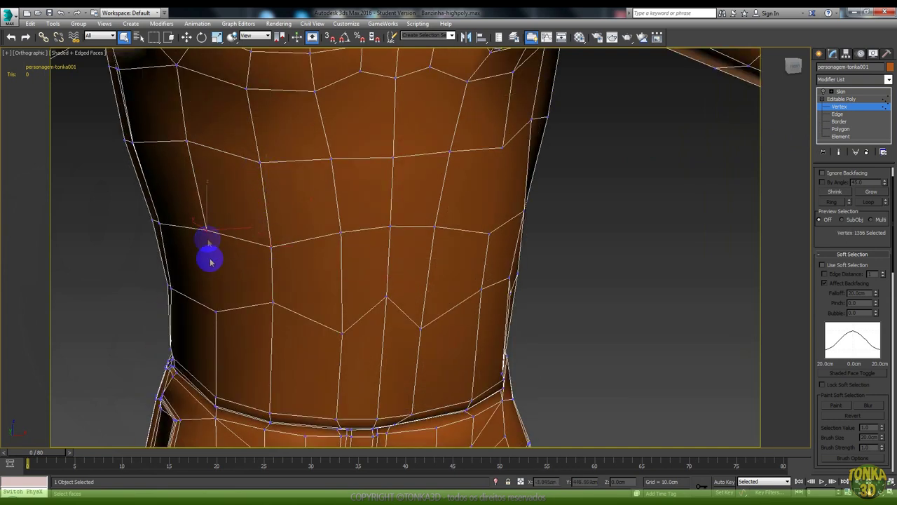
{"action": "left_click", "coordinate": [490, 232]}
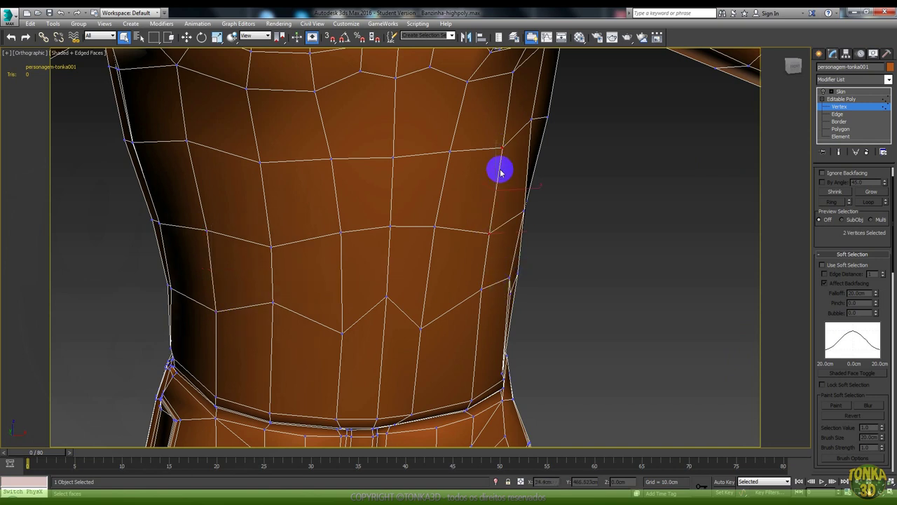
{"action": "scroll", "coordinate": [500, 172], "scroll_direction": "down", "scroll_amount": 3}
{"action": "scroll", "coordinate": [467, 194], "scroll_direction": "up", "scroll_amount": 4}
{"action": "left_click", "coordinate": [395, 244]}
{"action": "left_click", "coordinate": [395, 244]}
{"action": "key", "text": "w"}
{"action": "left_click_drag", "start_coordinate": [398, 226], "coordinate": [359, 282]}
Step: Move the matching left and right waist vertices lower, then select another vertex
{"action": "left_click", "coordinate": [285, 248]}
{"action": "left_click", "coordinate": [505, 248], "text": "ctrl"}
{"action": "left_click_drag", "start_coordinate": [396, 222], "coordinate": [396, 247]}
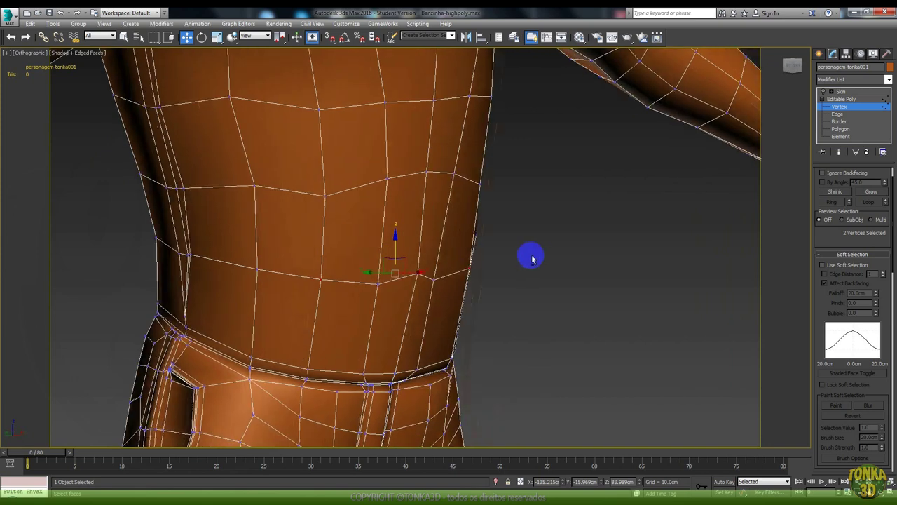
{"action": "mouse_move", "coordinate": [544, 265]}
{"action": "middle_mouse_down", "text": "alt"}
{"action": "mouse_move", "coordinate": [487, 256]}
{"action": "mouse_move", "coordinate": [482, 247]}
{"action": "middle_mouse_up", "text": "alt"}
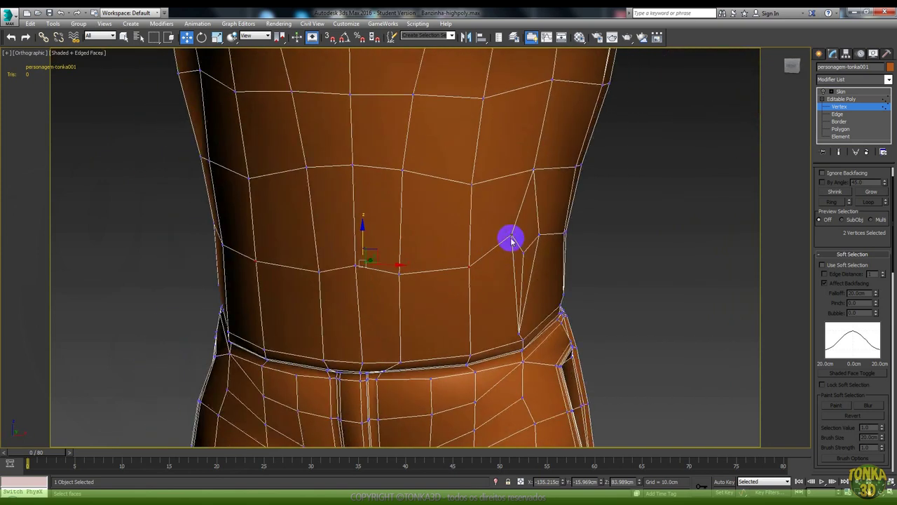
{"action": "left_click", "coordinate": [533, 244], "text": "ctrl"}
{"action": "right_click", "coordinate": [540, 236]}
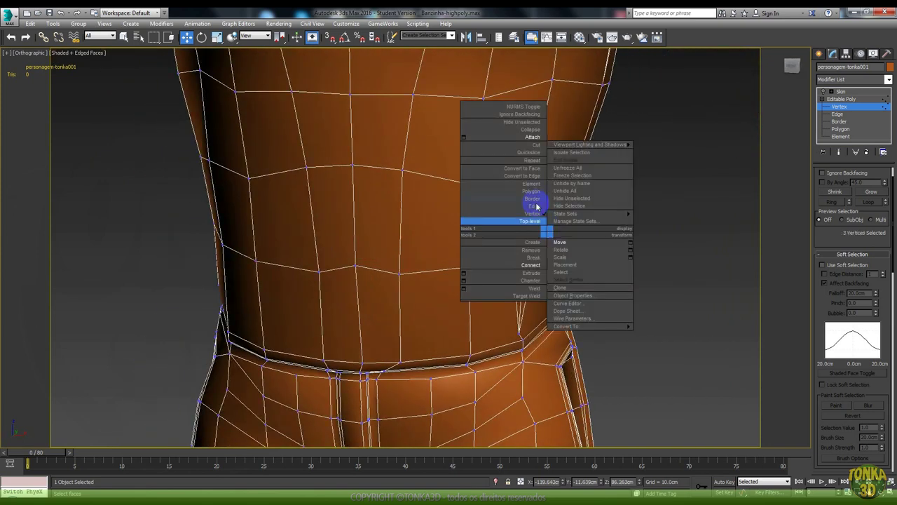
Step: Target-weld a stray chest vertex onto its neighbour
{"action": "left_click", "coordinate": [537, 130]}
{"action": "scroll", "coordinate": [537, 187], "scroll_direction": "down", "scroll_amount": 5}
{"action": "middle_click_drag", "start_coordinate": [538, 186], "coordinate": [467, 251]}
{"action": "scroll", "coordinate": [468, 251], "scroll_direction": "down", "scroll_amount": 3}
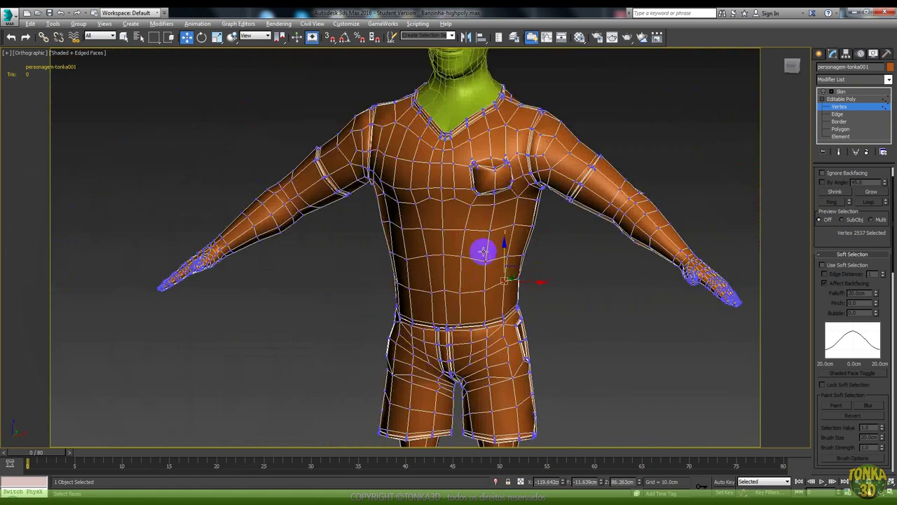
{"action": "scroll", "coordinate": [465, 198], "scroll_direction": "up", "scroll_amount": 3}
{"action": "scroll", "coordinate": [469, 212], "scroll_direction": "up", "scroll_amount": 3}
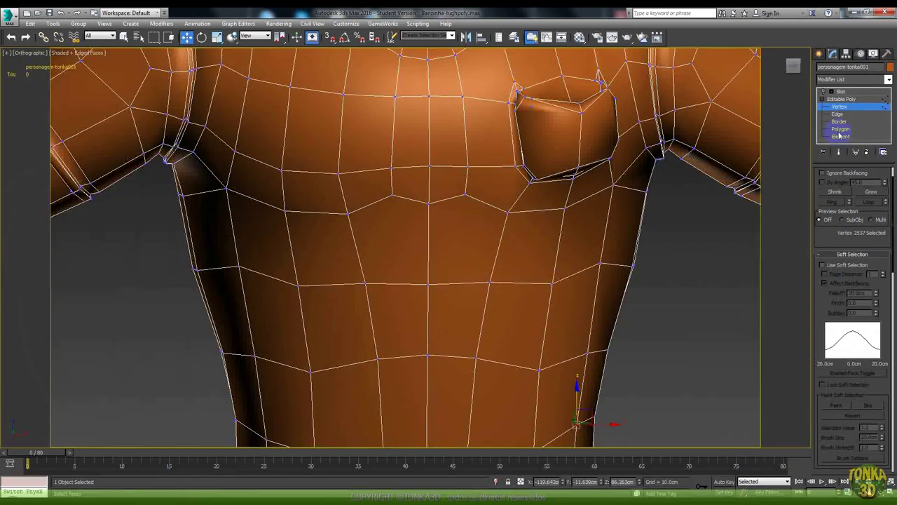
Step: Connect two pairs of chest vertices with new edges
{"action": "left_click", "coordinate": [490, 283], "text": "ctrl"}
{"action": "right_click", "coordinate": [519, 256]}
{"action": "left_click", "coordinate": [533, 268]}
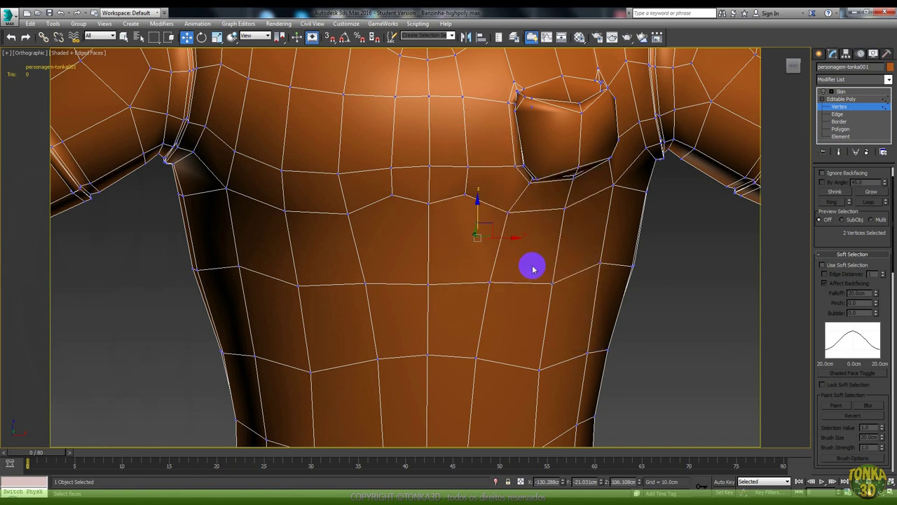
{"action": "right_click", "coordinate": [533, 254]}
{"action": "left_click", "coordinate": [515, 282]}
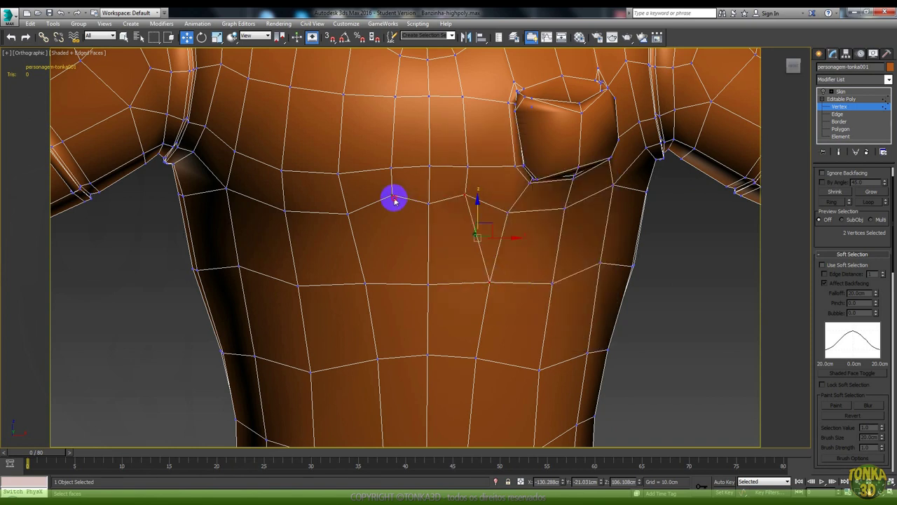
{"action": "left_click", "coordinate": [392, 197]}
{"action": "left_click", "coordinate": [366, 283], "text": "ctrl"}
{"action": "right_click", "coordinate": [394, 258]}
{"action": "left_click", "coordinate": [382, 287]}
Step: Inspect the shaded torso with edged faces toggled, then return to vertex level
{"action": "scroll", "coordinate": [420, 258], "scroll_direction": "down", "scroll_amount": 5}
{"action": "middle_click_drag", "start_coordinate": [435, 258], "coordinate": [465, 190], "text": "alt"}
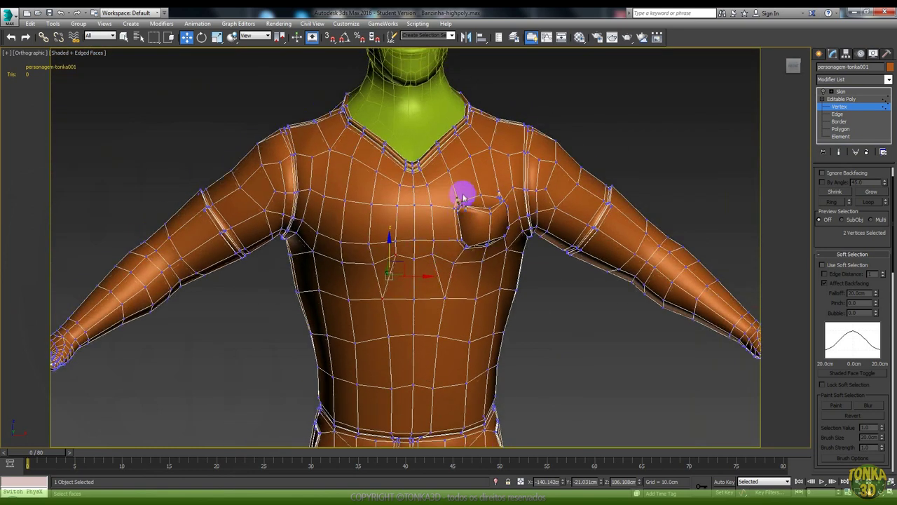
{"action": "mouse_move", "coordinate": [486, 241]}
{"action": "middle_mouse_down", "text": "alt"}
{"action": "mouse_move", "coordinate": [461, 229]}
{"action": "mouse_move", "coordinate": [485, 225]}
{"action": "middle_mouse_up", "text": "alt"}
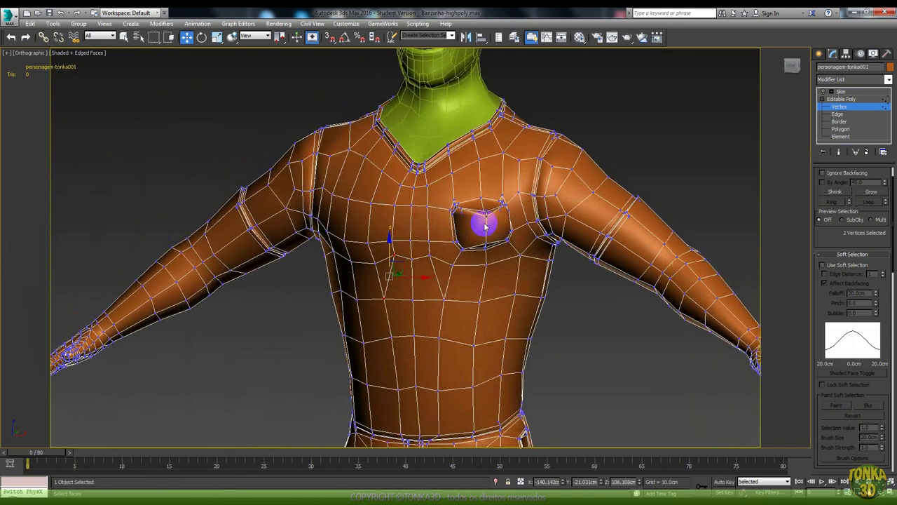
{"action": "key", "text": "F4"}
{"action": "left_click", "coordinate": [823, 109]}
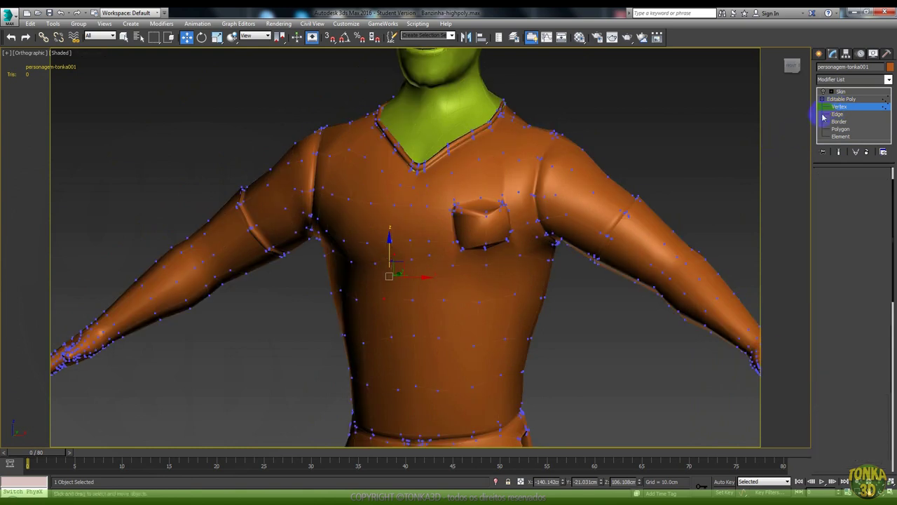
{"action": "middle_click_drag", "start_coordinate": [528, 236], "coordinate": [476, 206], "text": "alt"}
{"action": "scroll", "coordinate": [476, 207], "scroll_direction": "down", "scroll_amount": 1}
{"action": "scroll", "coordinate": [468, 215], "scroll_direction": "down", "scroll_amount": 1}
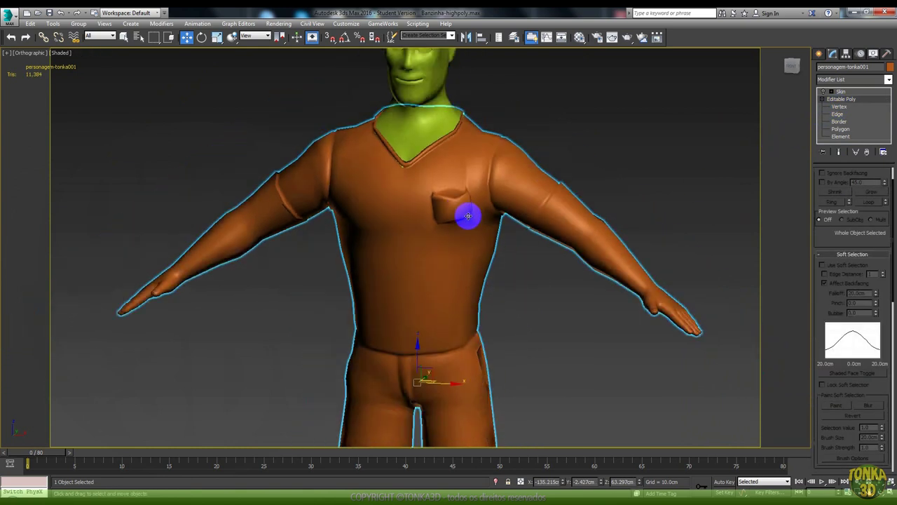
{"action": "scroll", "coordinate": [466, 209], "scroll_direction": "up", "scroll_amount": 2}
{"action": "key", "text": "F4"}
{"action": "key", "text": "F4"}
{"action": "scroll", "coordinate": [518, 217], "scroll_direction": "down", "scroll_amount": 1}
{"action": "mouse_move", "coordinate": [519, 217]}
{"action": "middle_mouse_down", "text": "alt"}
{"action": "mouse_move", "coordinate": [442, 215]}
{"action": "mouse_move", "coordinate": [516, 210]}
{"action": "middle_mouse_up", "text": "alt"}
{"action": "left_click", "coordinate": [837, 108]}
{"action": "scroll", "coordinate": [473, 204], "scroll_direction": "up", "scroll_amount": 1}
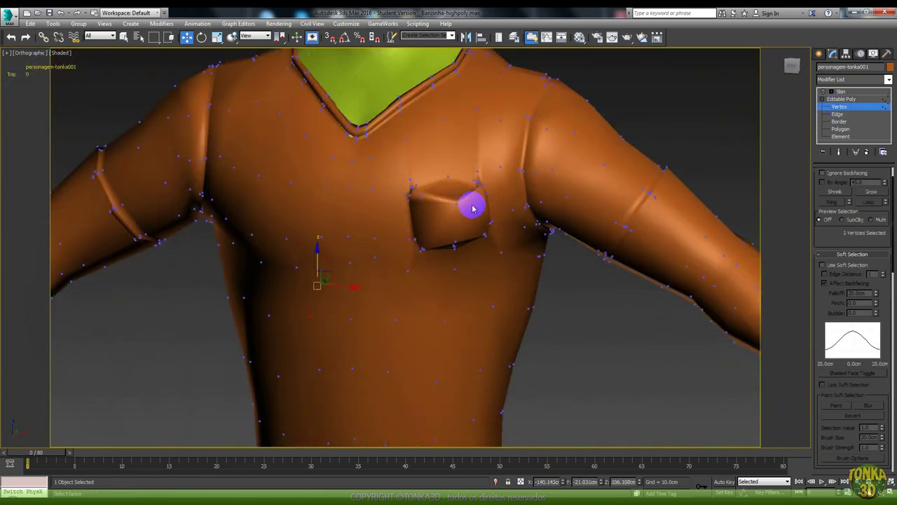
{"action": "scroll", "coordinate": [420, 199], "scroll_direction": "up", "scroll_amount": 2}
Step: In wireframe, collapse the cluster of vertices at the pocket corner into one
{"action": "key", "text": "F3"}
{"action": "left_click", "coordinate": [362, 163]}
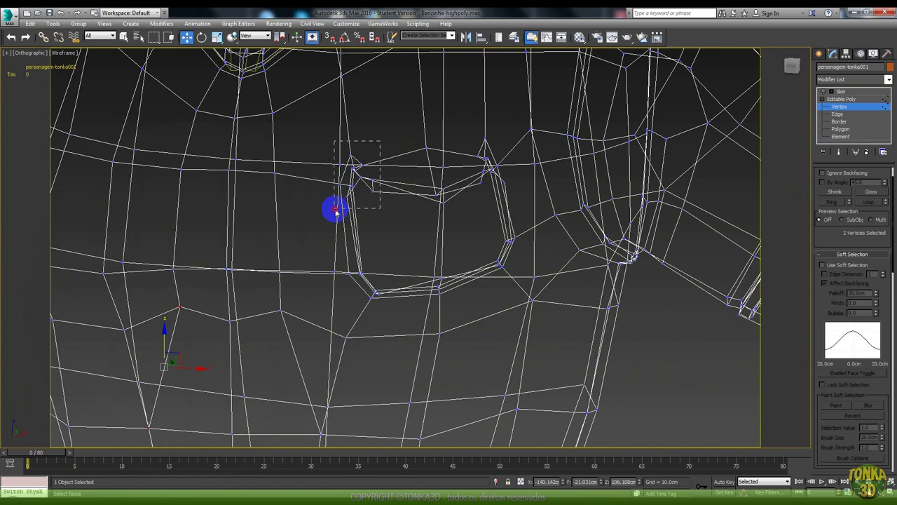
{"action": "left_click_drag", "start_coordinate": [336, 211], "coordinate": [338, 208]}
{"action": "middle_click_drag", "start_coordinate": [351, 205], "coordinate": [296, 145], "text": "alt"}
{"action": "middle_click_drag", "start_coordinate": [316, 196], "coordinate": [336, 203], "text": "alt"}
{"action": "right_click", "coordinate": [336, 201]}
{"action": "left_click", "coordinate": [324, 100]}
{"action": "mouse_move", "coordinate": [325, 99]}
{"action": "middle_mouse_down", "text": "alt"}
{"action": "mouse_move", "coordinate": [381, 267]}
{"action": "mouse_move", "coordinate": [456, 286]}
{"action": "middle_mouse_up", "text": "alt"}
Step: Clean up the lower pocket vertices and merge a stray chest vertex into another
{"action": "left_click", "coordinate": [372, 284]}
{"action": "right_click", "coordinate": [373, 288]}
{"action": "left_click", "coordinate": [402, 284]}
{"action": "left_click", "coordinate": [448, 288]}
{"action": "right_click", "coordinate": [461, 289]}
{"action": "left_click", "coordinate": [449, 216]}
{"action": "mouse_move", "coordinate": [449, 216]}
{"action": "middle_mouse_down", "text": "alt"}
{"action": "mouse_move", "coordinate": [444, 257]}
{"action": "mouse_move", "coordinate": [534, 231]}
{"action": "middle_mouse_up", "text": "alt"}
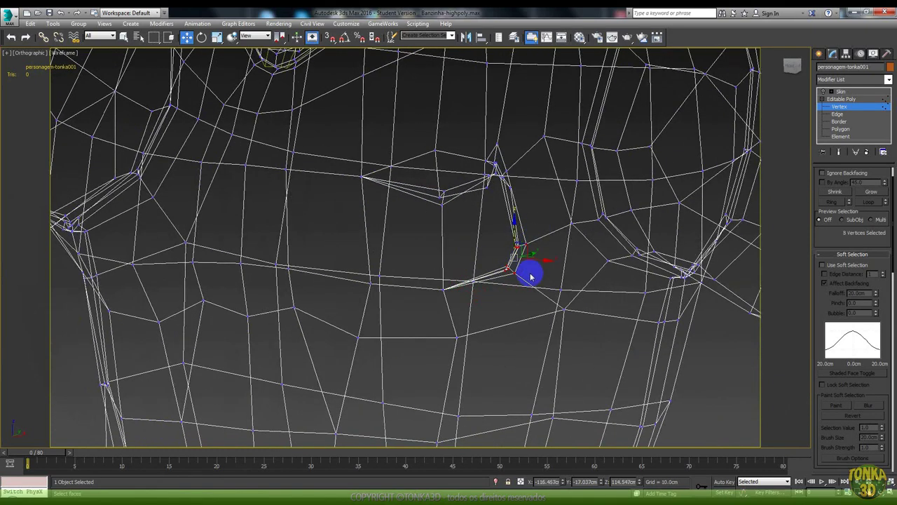
{"action": "right_click", "coordinate": [534, 249]}
{"action": "left_click", "coordinate": [531, 176]}
Step: Box-select the pinched chest vertices and collapse them, returning to shaded view
{"action": "middle_click_drag", "start_coordinate": [526, 182], "coordinate": [538, 203], "text": "alt"}
{"action": "left_click_drag", "start_coordinate": [537, 195], "coordinate": [476, 141]}
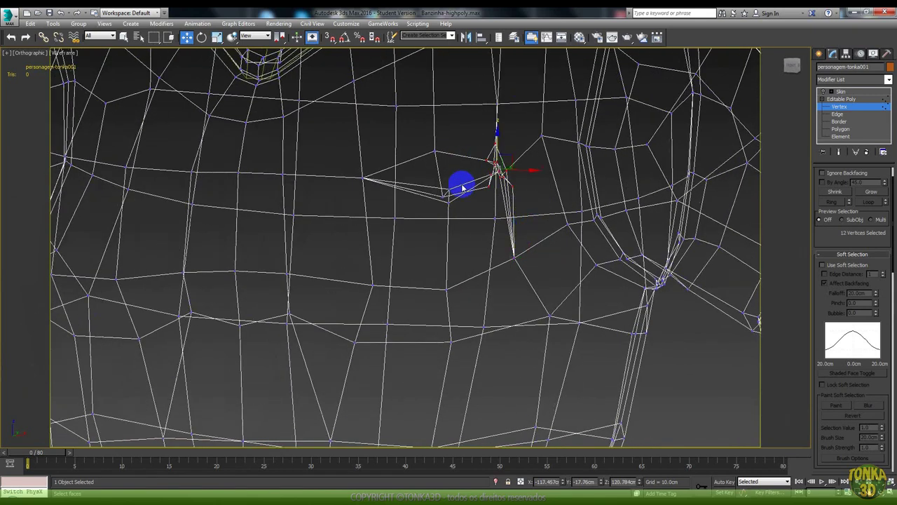
{"action": "middle_click_drag", "start_coordinate": [465, 185], "coordinate": [474, 193], "text": "alt"}
{"action": "right_click", "coordinate": [473, 189]}
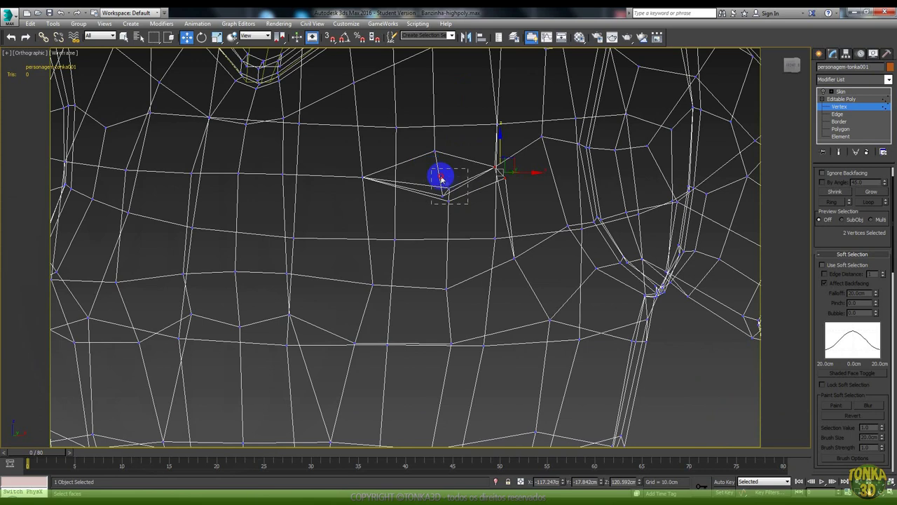
{"action": "right_click", "coordinate": [499, 188]}
{"action": "left_click", "coordinate": [476, 93]}
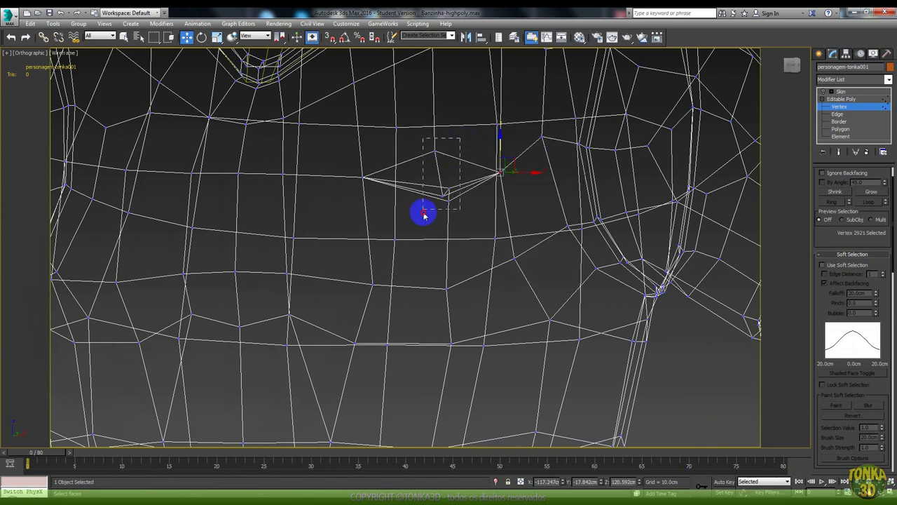
{"action": "right_click", "coordinate": [456, 200]}
{"action": "left_click", "coordinate": [414, 94]}
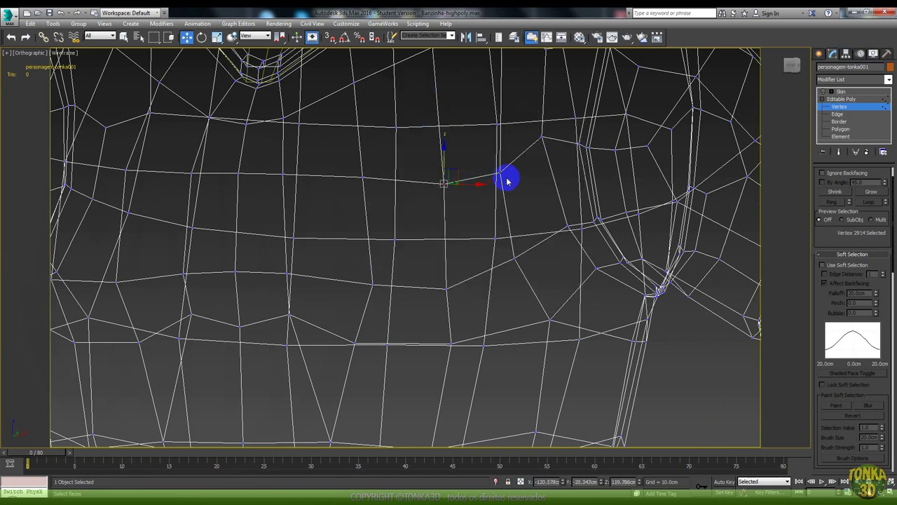
{"action": "key", "text": "F3"}
{"action": "scroll", "coordinate": [488, 208], "scroll_direction": "down", "scroll_amount": 4}
{"action": "scroll", "coordinate": [433, 262], "scroll_direction": "up", "scroll_amount": 2}
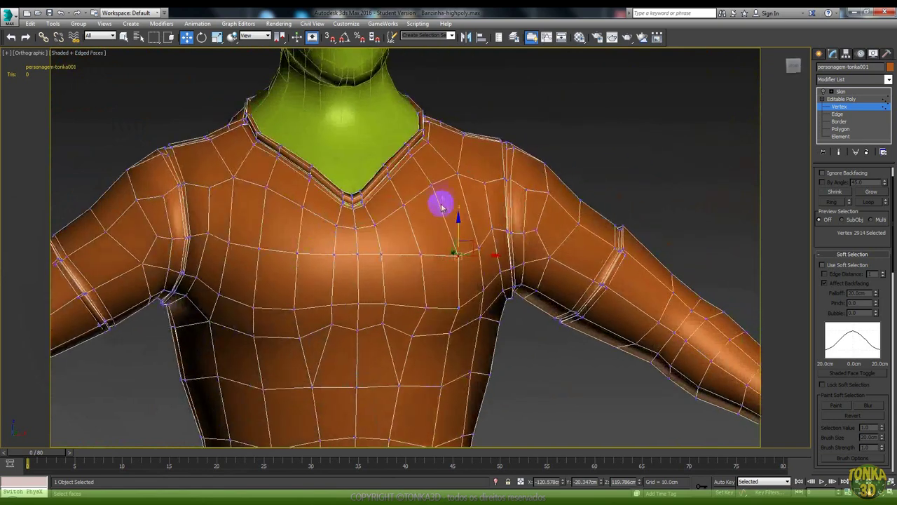
{"action": "left_click", "coordinate": [834, 115]}
Step: Revert the neck strip and remove the edge loop running along it
{"action": "scroll", "coordinate": [397, 190], "scroll_direction": "up", "scroll_amount": 5}
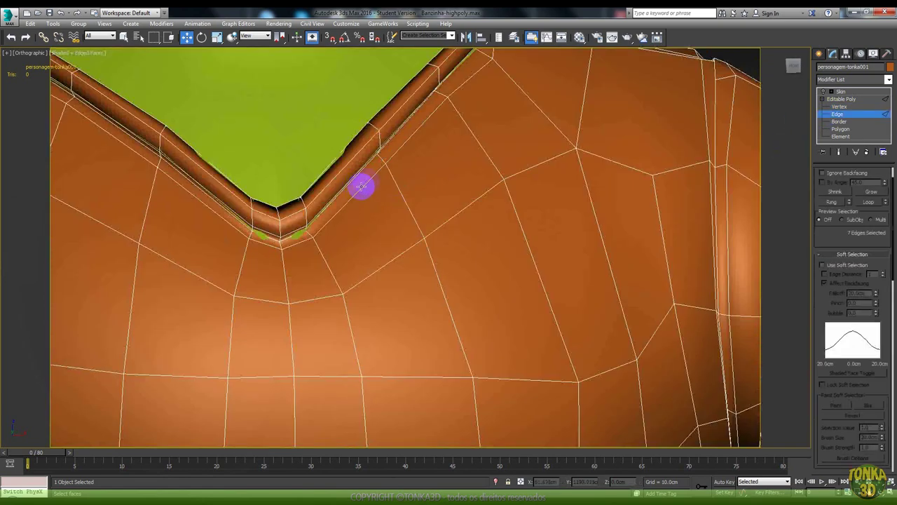
{"action": "scroll", "coordinate": [361, 186], "scroll_direction": "up", "scroll_amount": 2}
{"action": "scroll", "coordinate": [392, 200], "scroll_direction": "up", "scroll_amount": 1}
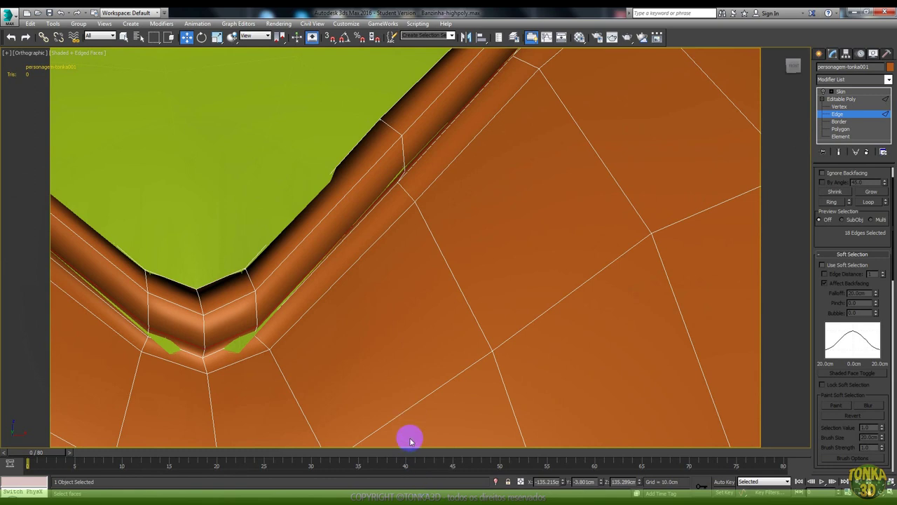
{"action": "key", "text": "ctrl+z"}
{"action": "double_click", "coordinate": [393, 188]}
{"action": "key", "text": "ctrl+z"}
Step: Remove the vertical edge loop and nearby redundant edges on the shoulder
{"action": "scroll", "coordinate": [401, 202], "scroll_direction": "down", "scroll_amount": 2}
{"action": "scroll", "coordinate": [431, 229], "scroll_direction": "down", "scroll_amount": 3}
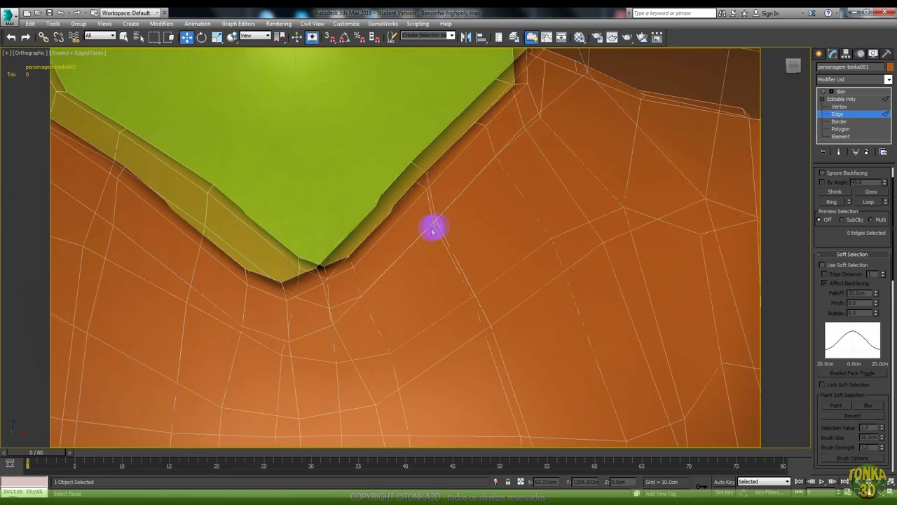
{"action": "scroll", "coordinate": [443, 216], "scroll_direction": "down", "scroll_amount": 3}
{"action": "scroll", "coordinate": [541, 206], "scroll_direction": "up", "scroll_amount": 5}
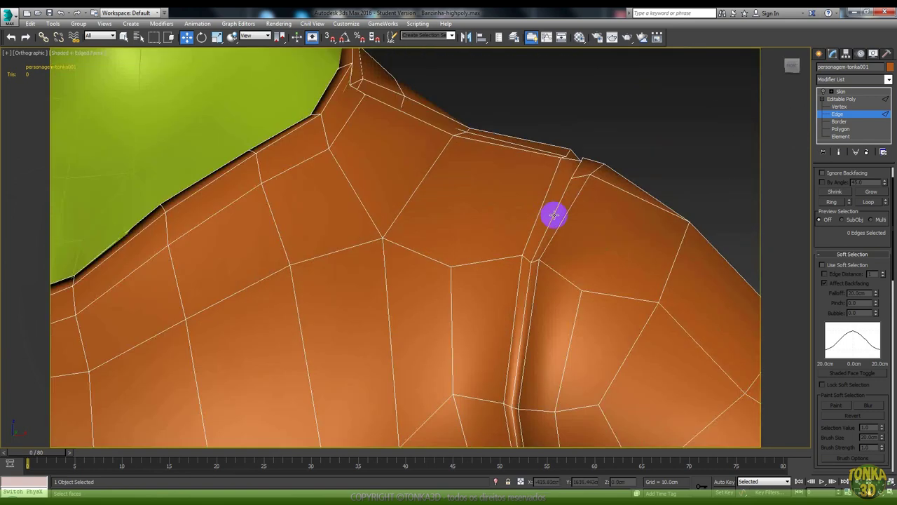
{"action": "scroll", "coordinate": [565, 215], "scroll_direction": "up", "scroll_amount": 1}
{"action": "double_click", "coordinate": [568, 207]}
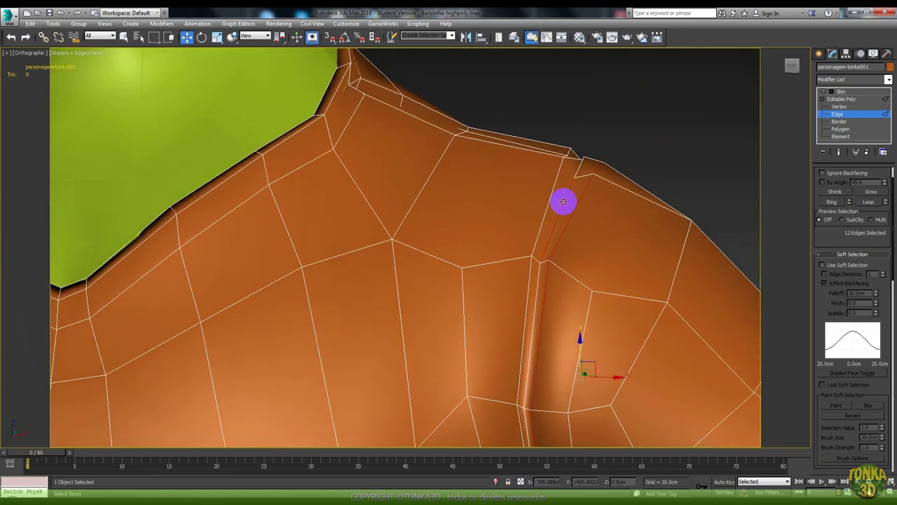
{"action": "key", "text": "ctrl+BackSpace"}
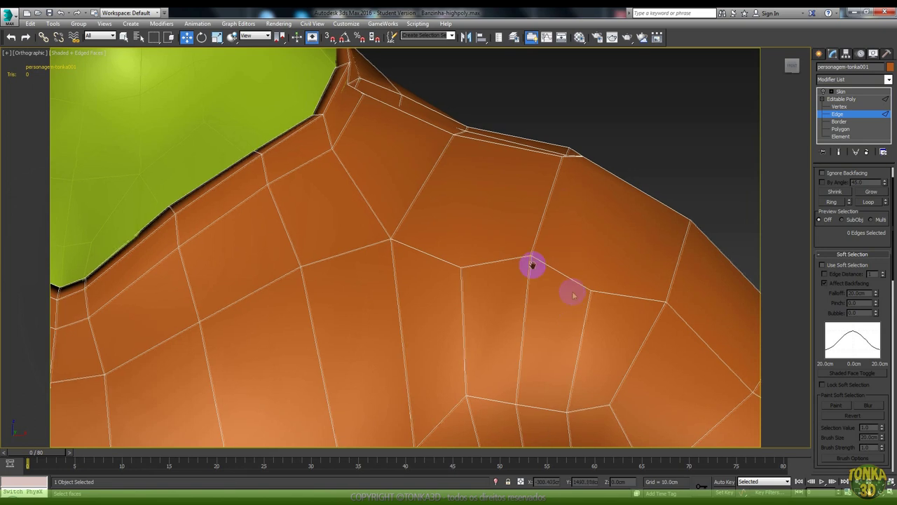
{"action": "scroll", "coordinate": [572, 296], "scroll_direction": "down", "scroll_amount": 4}
{"action": "middle_click_drag", "start_coordinate": [470, 234], "coordinate": [425, 260], "text": "alt"}
{"action": "scroll", "coordinate": [425, 260], "scroll_direction": "up", "scroll_amount": 4}
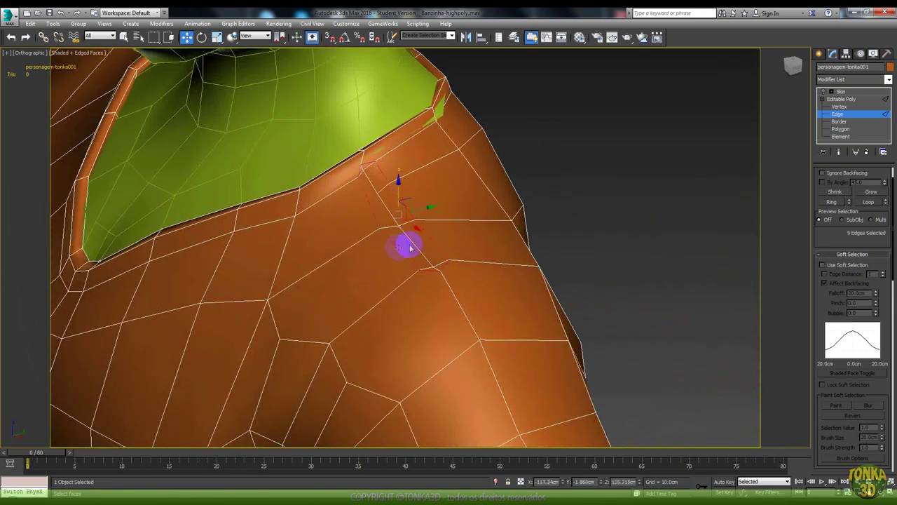
{"action": "key", "text": "ctrl+BackSpace"}
Step: Connect pairs of shoulder vertices with new edges
{"action": "left_click", "coordinate": [841, 107]}
{"action": "left_click", "coordinate": [377, 193]}
{"action": "right_click", "coordinate": [295, 217]}
{"action": "left_click", "coordinate": [301, 262]}
{"action": "left_click", "coordinate": [398, 226], "text": "ctrl"}
{"action": "key", "text": "ctrl+shift+e"}
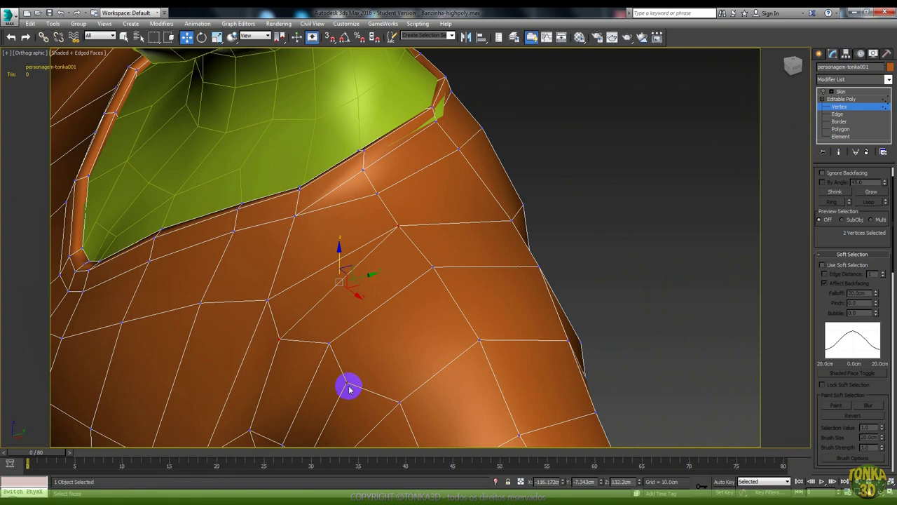
{"action": "right_click", "coordinate": [435, 266]}
{"action": "left_click", "coordinate": [437, 290]}
Step: Remove the vertical edge loop on the torso
{"action": "scroll", "coordinate": [431, 311], "scroll_direction": "down", "scroll_amount": 5}
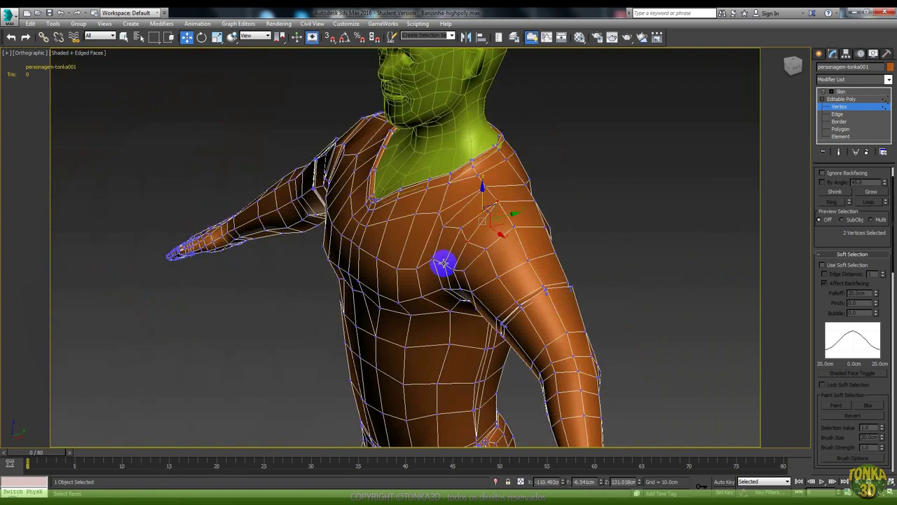
{"action": "scroll", "coordinate": [444, 264], "scroll_direction": "down", "scroll_amount": 2}
{"action": "scroll", "coordinate": [491, 280], "scroll_direction": "down", "scroll_amount": 4}
{"action": "scroll", "coordinate": [501, 249], "scroll_direction": "up", "scroll_amount": 5}
{"action": "scroll", "coordinate": [631, 175], "scroll_direction": "up", "scroll_amount": 4}
{"action": "left_click", "coordinate": [838, 114]}
{"action": "double_click", "coordinate": [524, 209]}
{"action": "key", "text": "ctrl+d"}
{"action": "scroll", "coordinate": [524, 210], "scroll_direction": "down", "scroll_amount": 2}
{"action": "scroll", "coordinate": [477, 205], "scroll_direction": "down", "scroll_amount": 2}
{"action": "scroll", "coordinate": [421, 189], "scroll_direction": "down", "scroll_amount": 3}
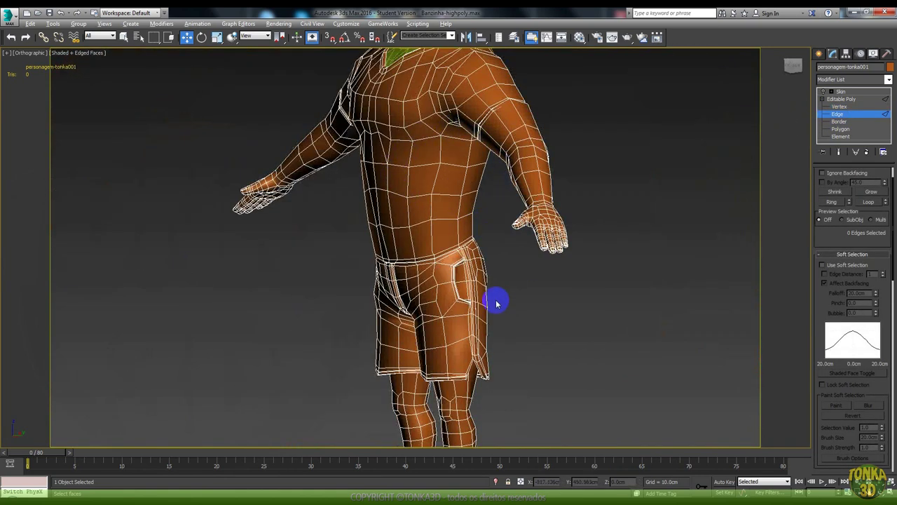
Step: From a frontal view, check the shorts' waistband edge loop, then clear the selection
{"action": "middle_click_drag", "start_coordinate": [495, 303], "coordinate": [420, 260], "text": "alt"}
{"action": "scroll", "coordinate": [428, 255], "scroll_direction": "up", "scroll_amount": 3}
{"action": "scroll", "coordinate": [499, 171], "scroll_direction": "up", "scroll_amount": 5}
{"action": "double_click", "coordinate": [499, 219]}
{"action": "key", "text": "ctrl+d"}
{"action": "scroll", "coordinate": [501, 212], "scroll_direction": "down", "scroll_amount": 2}
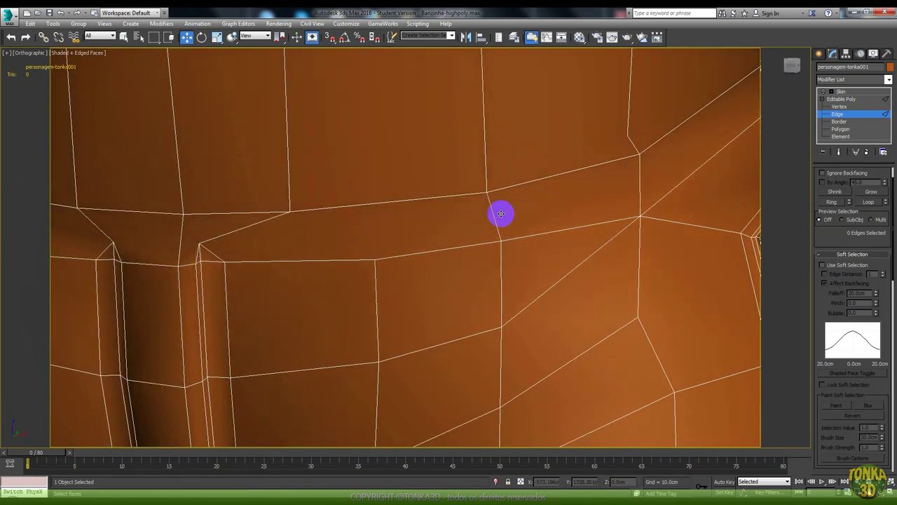
{"action": "scroll", "coordinate": [484, 183], "scroll_direction": "down", "scroll_amount": 5}
{"action": "scroll", "coordinate": [476, 312], "scroll_direction": "up", "scroll_amount": 2}
{"action": "scroll", "coordinate": [484, 302], "scroll_direction": "down", "scroll_amount": 3}
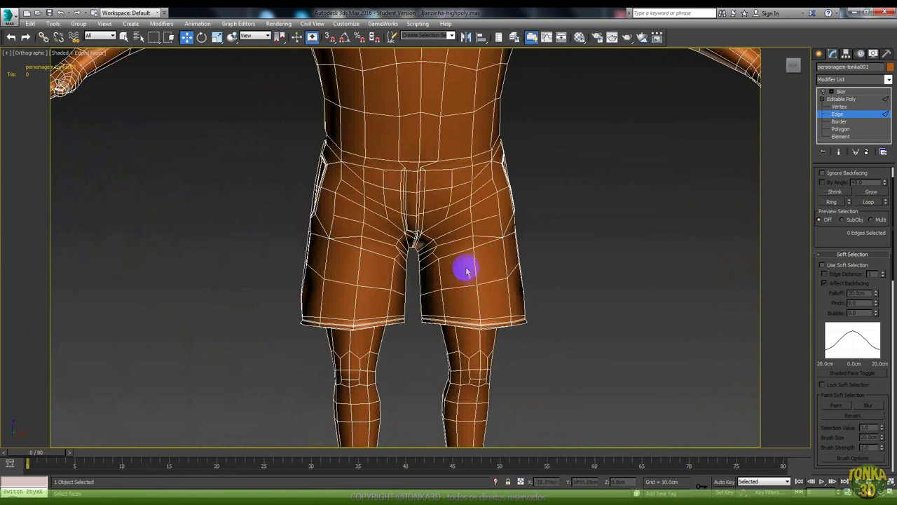
{"action": "scroll", "coordinate": [467, 280], "scroll_direction": "up", "scroll_amount": 2}
Step: Inspect the shorts' hem and shoes, toggling edged faces off to view them smooth-shaded
{"action": "middle_click_drag", "start_coordinate": [474, 301], "coordinate": [505, 340], "text": "alt"}
{"action": "scroll", "coordinate": [505, 340], "scroll_direction": "up", "scroll_amount": 3}
{"action": "scroll", "coordinate": [484, 340], "scroll_direction": "down", "scroll_amount": 2}
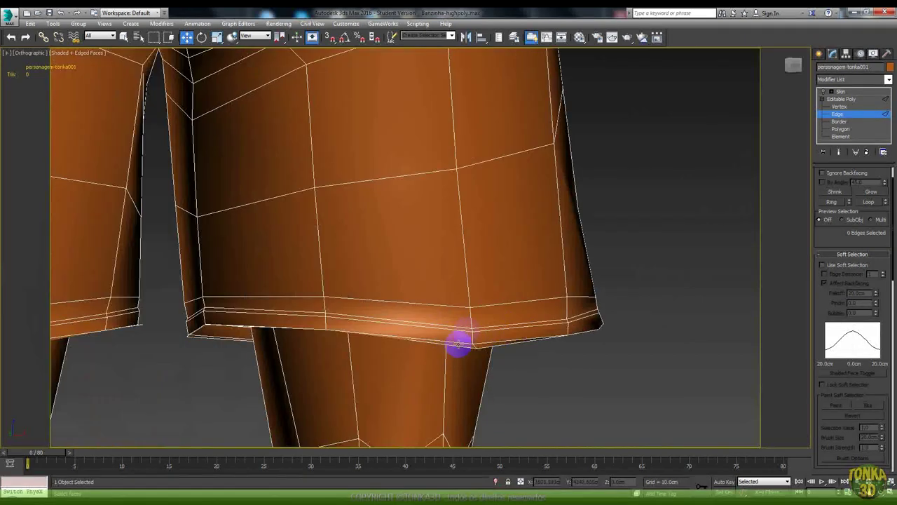
{"action": "scroll", "coordinate": [489, 380], "scroll_direction": "down", "scroll_amount": 3}
{"action": "scroll", "coordinate": [400, 285], "scroll_direction": "up", "scroll_amount": 2}
{"action": "scroll", "coordinate": [386, 295], "scroll_direction": "up", "scroll_amount": 2}
{"action": "scroll", "coordinate": [386, 294], "scroll_direction": "up", "scroll_amount": 2}
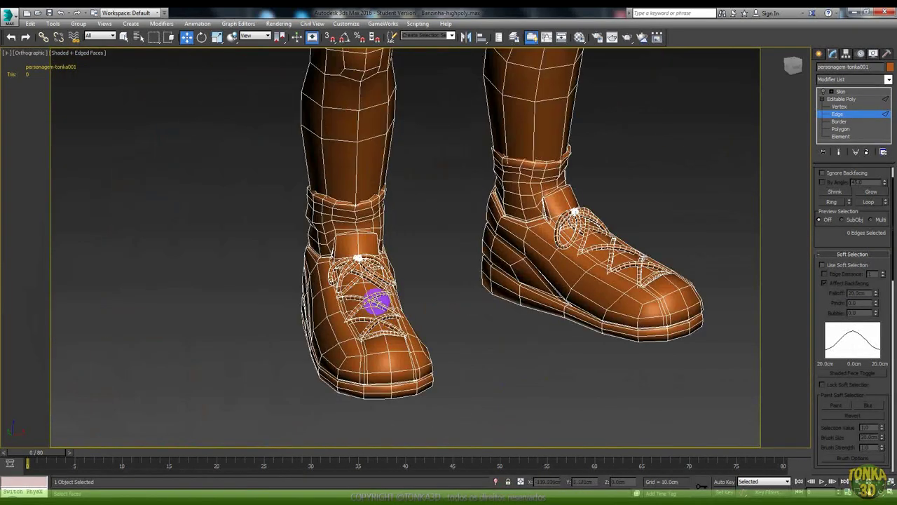
{"action": "scroll", "coordinate": [374, 301], "scroll_direction": "up", "scroll_amount": 3}
{"action": "key", "text": "F4"}
{"action": "scroll", "coordinate": [423, 243], "scroll_direction": "down", "scroll_amount": 2}
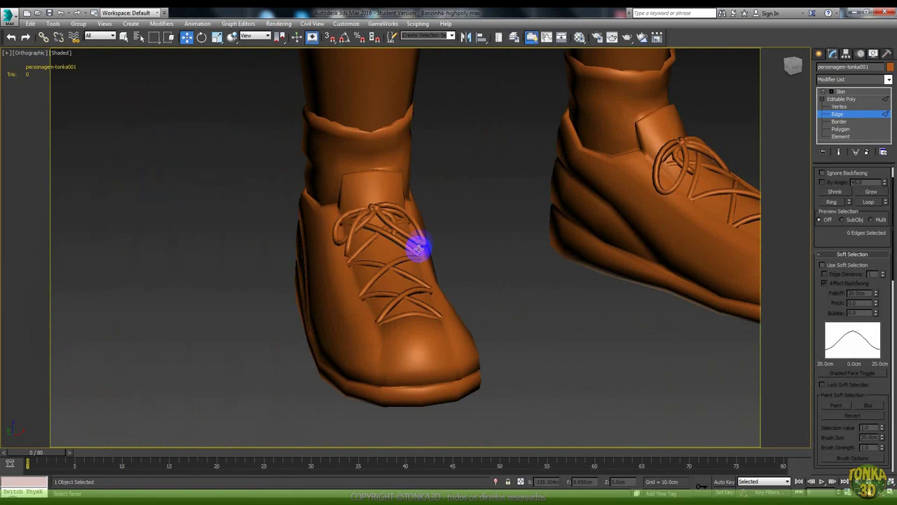
{"action": "key", "text": "F4"}
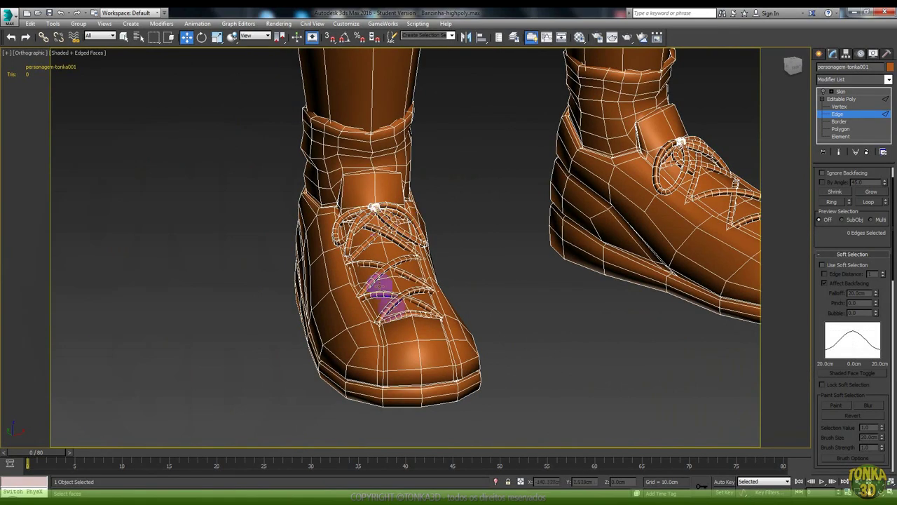
{"action": "key", "text": "F4"}
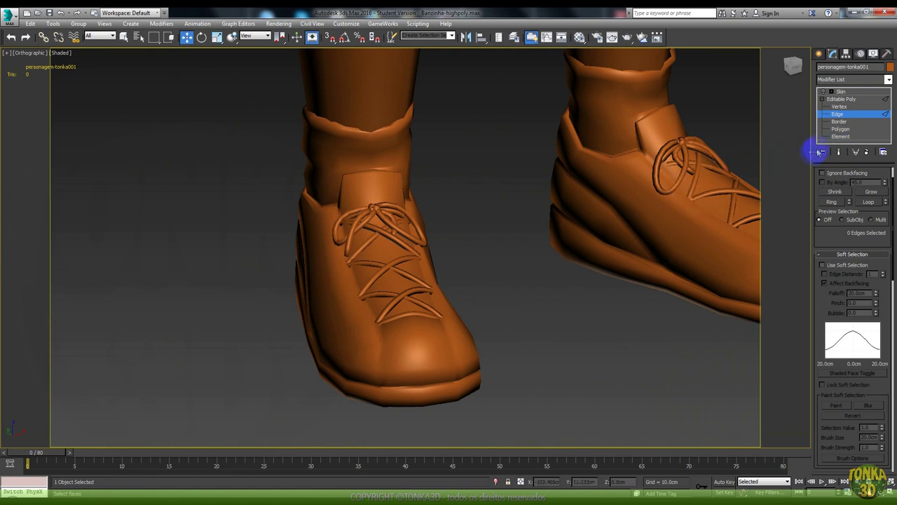
Step: Delete the shoelace element from the shoe
{"action": "left_click", "coordinate": [840, 136]}
{"action": "key", "text": "F4"}
{"action": "scroll", "coordinate": [399, 309], "scroll_direction": "up", "scroll_amount": 3}
{"action": "left_click", "coordinate": [400, 308]}
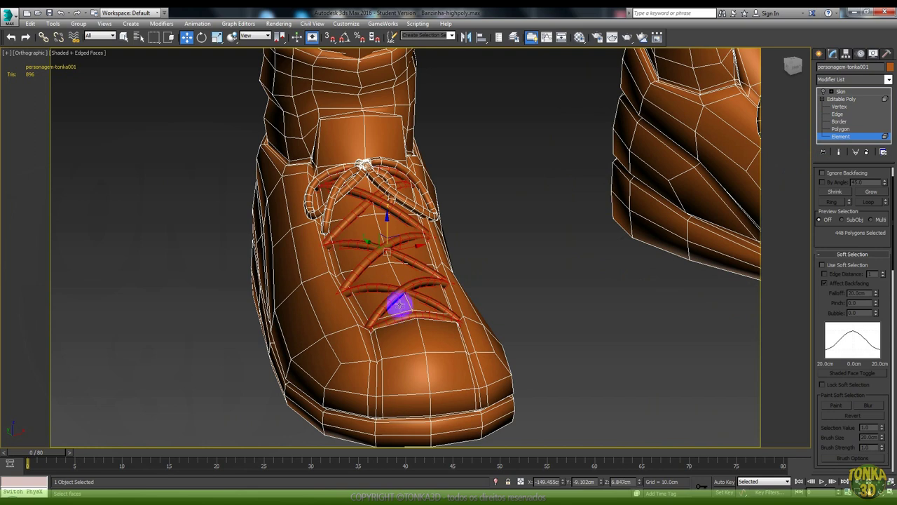
{"action": "left_click", "coordinate": [328, 352]}
{"action": "left_click", "coordinate": [443, 435]}
{"action": "scroll", "coordinate": [463, 407], "scroll_direction": "down", "scroll_amount": 2}
{"action": "scroll", "coordinate": [486, 376], "scroll_direction": "down", "scroll_amount": 3}
{"action": "scroll", "coordinate": [391, 357], "scroll_direction": "down", "scroll_amount": 2}
{"action": "left_click", "coordinate": [431, 250]}
{"action": "left_click_drag", "start_coordinate": [351, 327], "coordinate": [423, 110]}
{"action": "key", "text": "Delete"}
{"action": "scroll", "coordinate": [314, 234], "scroll_direction": "up", "scroll_amount": 5}
Step: Try removing two edge loops on the boot, then undo the removal
{"action": "left_click", "coordinate": [838, 115]}
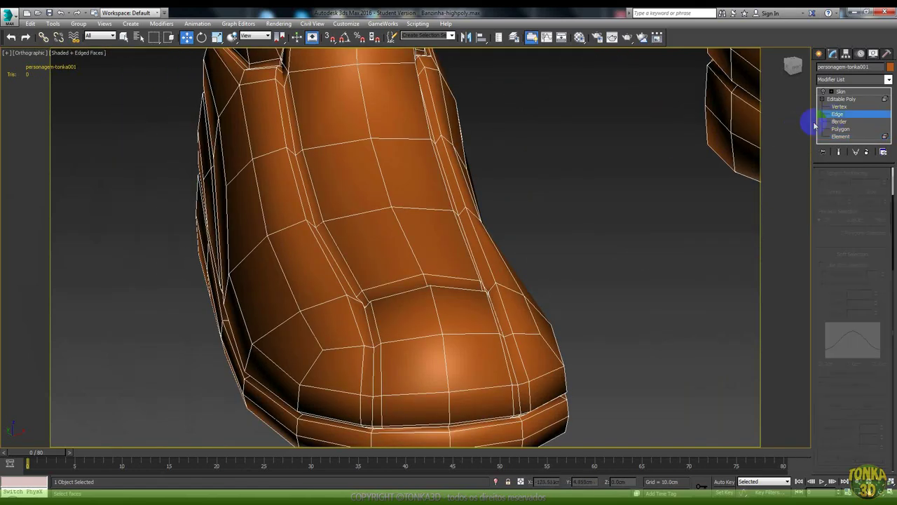
{"action": "double_click", "coordinate": [451, 200], "text": "ctrl"}
{"action": "middle_click_drag", "start_coordinate": [449, 204], "coordinate": [424, 201], "text": "alt"}
{"action": "key", "text": "ctrl+BackSpace"}
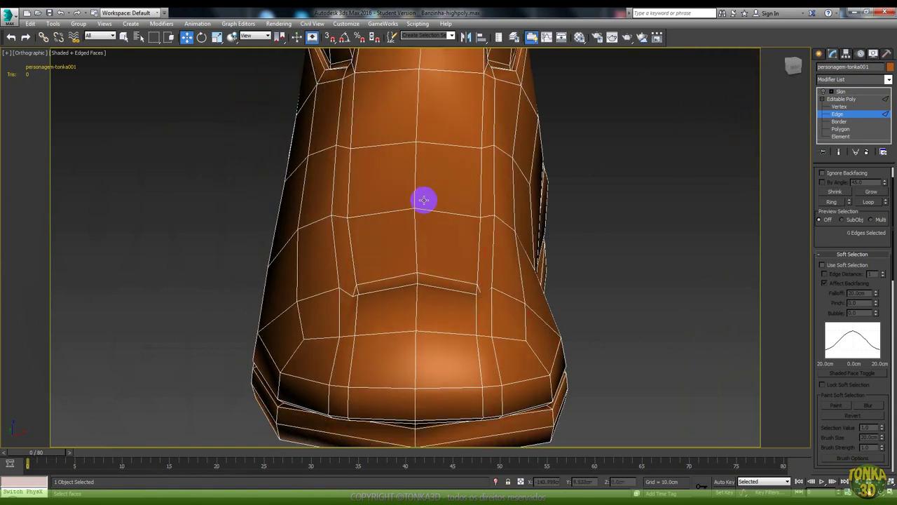
{"action": "middle_click_drag", "start_coordinate": [344, 263], "coordinate": [349, 225]}
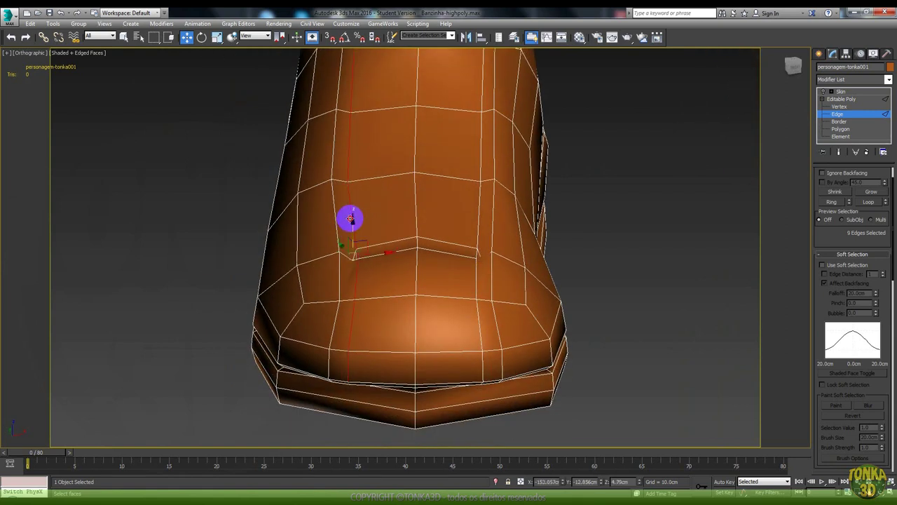
{"action": "key", "text": "ctrl+z"}
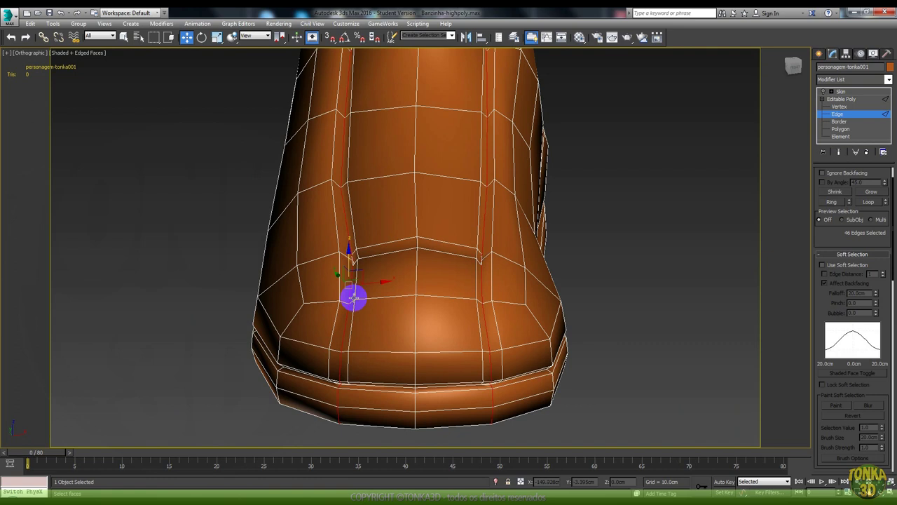
Step: Remove two other vertical edge loops and extra toe edges on the boot
{"action": "double_click", "coordinate": [343, 314]}
{"action": "double_click", "coordinate": [478, 306], "text": "ctrl"}
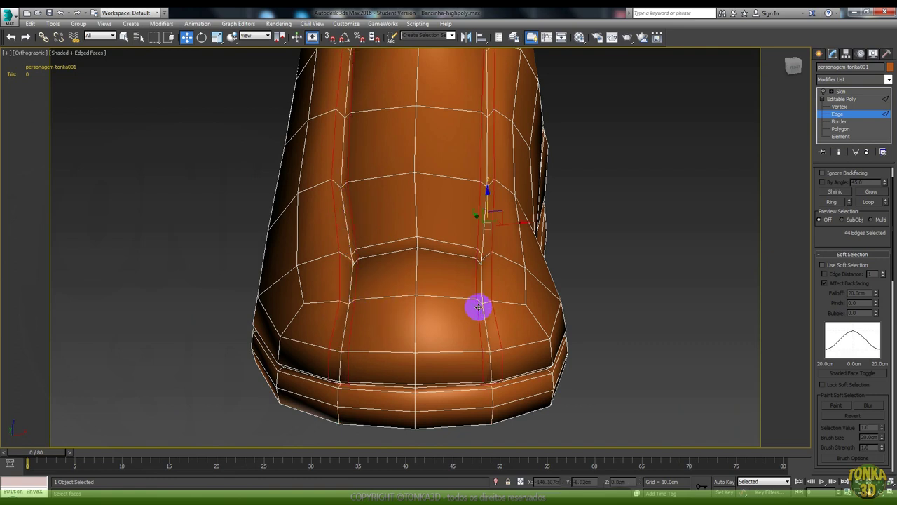
{"action": "key", "text": "ctrl+d"}
{"action": "scroll", "coordinate": [478, 307], "scroll_direction": "down", "scroll_amount": 1}
{"action": "scroll", "coordinate": [367, 251], "scroll_direction": "down", "scroll_amount": 3}
{"action": "scroll", "coordinate": [374, 245], "scroll_direction": "up", "scroll_amount": 3}
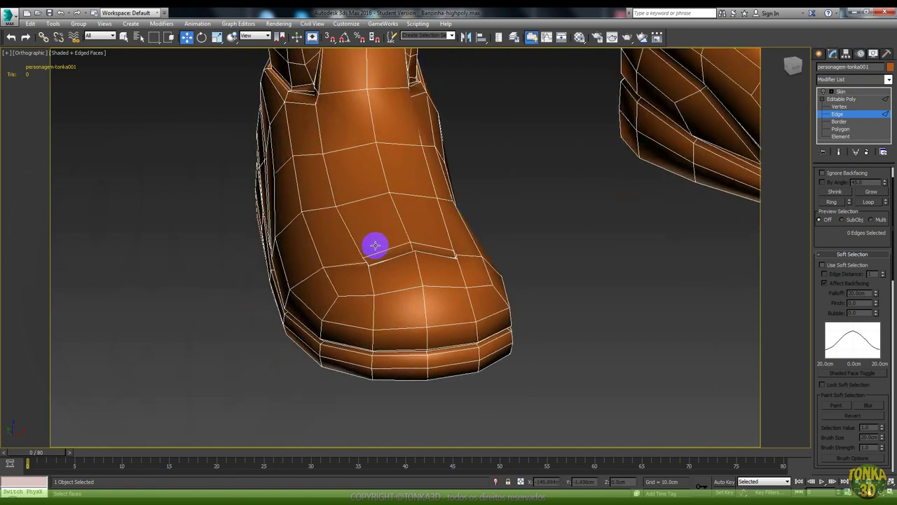
{"action": "scroll", "coordinate": [405, 256], "scroll_direction": "up", "scroll_amount": 3}
{"action": "key", "text": "ctrl+d"}
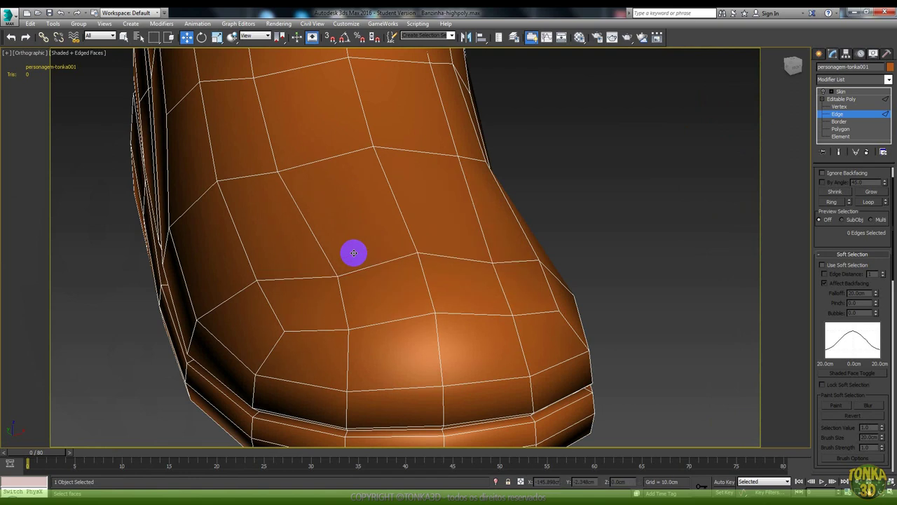
{"action": "scroll", "coordinate": [354, 242], "scroll_direction": "down", "scroll_amount": 1}
{"action": "scroll", "coordinate": [392, 249], "scroll_direction": "down", "scroll_amount": 3}
{"action": "scroll", "coordinate": [449, 273], "scroll_direction": "up", "scroll_amount": 1}
Step: Remove the edge loop around the boot toe under the lip and view the boots shaded
{"action": "key", "text": "F4"}
{"action": "key", "text": "F4"}
{"action": "key", "text": "F4"}
{"action": "scroll", "coordinate": [452, 323], "scroll_direction": "up", "scroll_amount": 2}
{"action": "scroll", "coordinate": [421, 315], "scroll_direction": "up", "scroll_amount": 3}
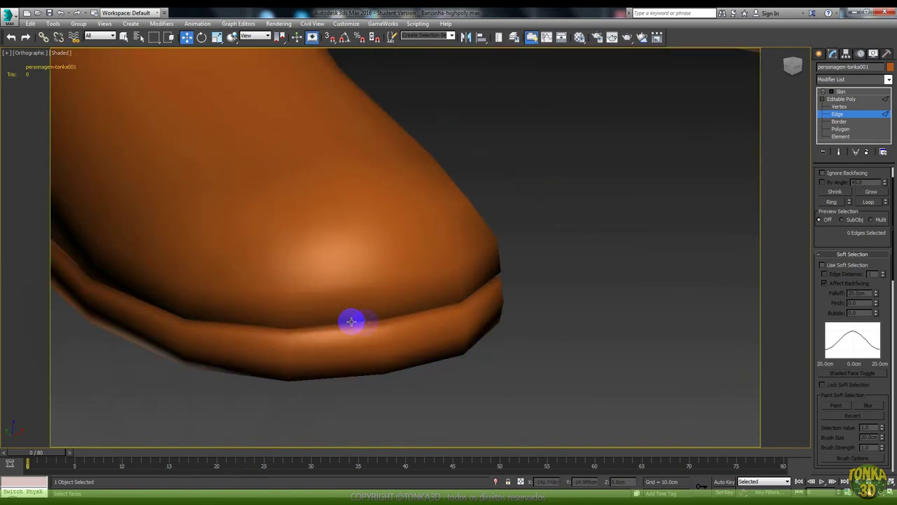
{"action": "key", "text": "F4"}
{"action": "double_click", "coordinate": [404, 316]}
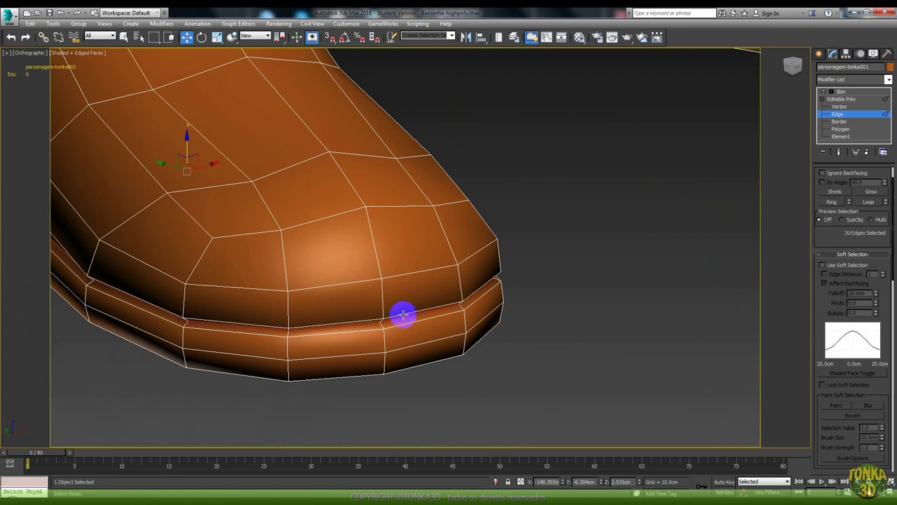
{"action": "key", "text": "ctrl+BackSpace"}
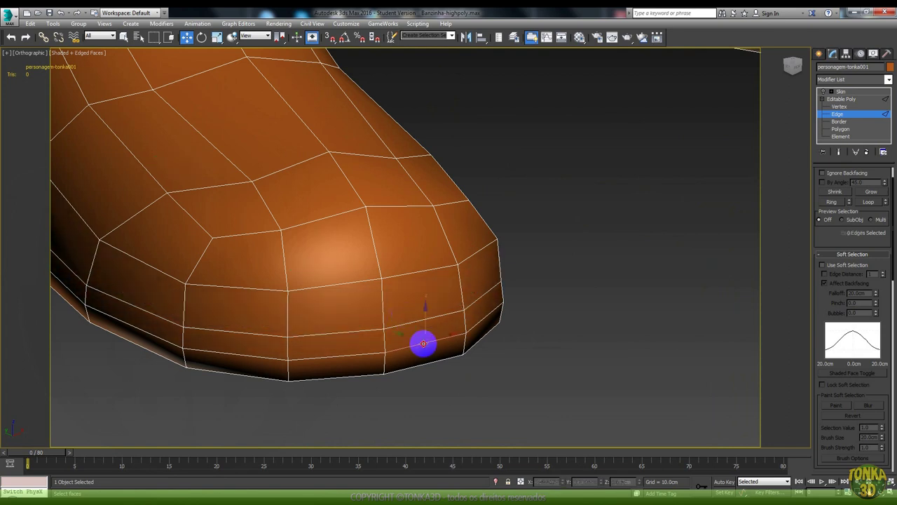
{"action": "key", "text": "ctrl+BackSpace"}
{"action": "scroll", "coordinate": [424, 340], "scroll_direction": "down", "scroll_amount": 5}
{"action": "key", "text": "F4"}
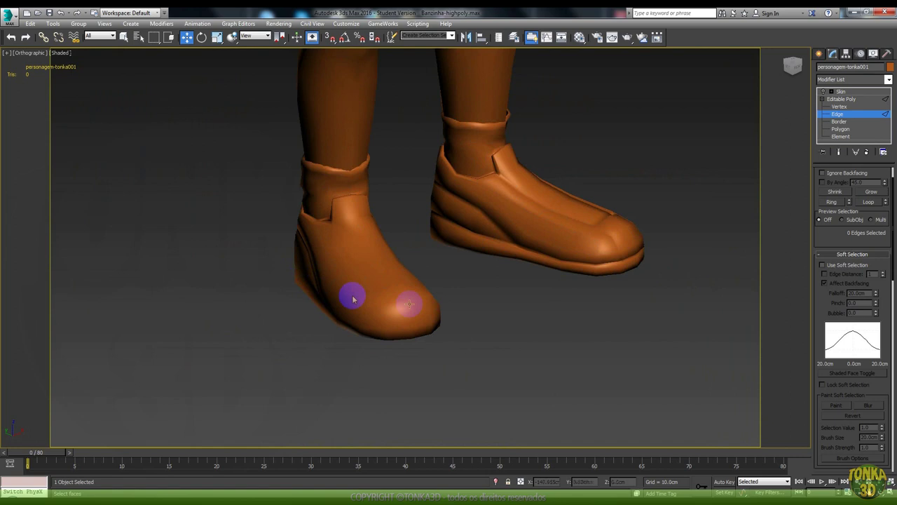
{"action": "mouse_move", "coordinate": [436, 311]}
{"action": "middle_mouse_down", "text": "alt"}
{"action": "mouse_move", "coordinate": [447, 245]}
{"action": "mouse_move", "coordinate": [444, 327]}
{"action": "middle_mouse_up", "text": "alt"}
Step: Orbit from the boots to a three-quarter view of the head and torso
{"action": "scroll", "coordinate": [481, 192], "scroll_direction": "up", "scroll_amount": 5}
{"action": "key", "text": "F4"}
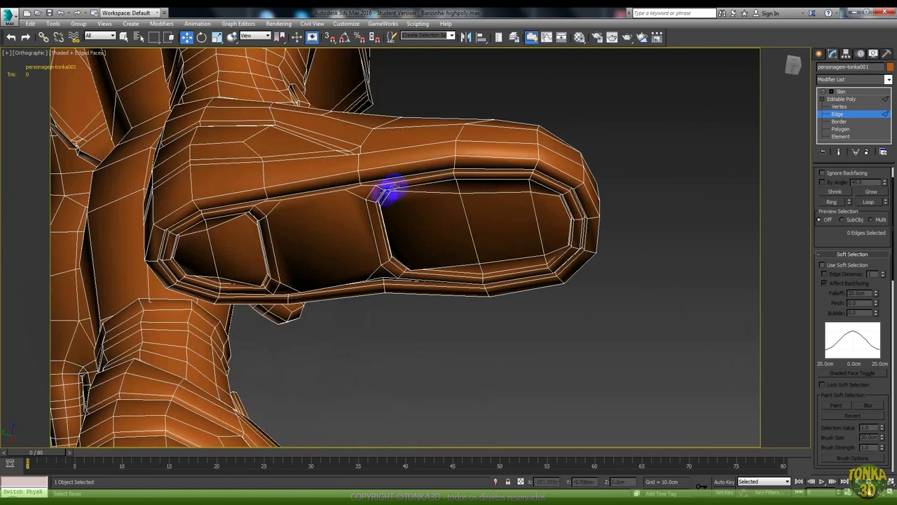
{"action": "key", "text": "F4"}
{"action": "scroll", "coordinate": [374, 240], "scroll_direction": "down", "scroll_amount": 5}
{"action": "mouse_move", "coordinate": [381, 226]}
{"action": "middle_mouse_down", "text": "alt"}
{"action": "mouse_move", "coordinate": [323, 267]}
{"action": "mouse_move", "coordinate": [340, 234]}
{"action": "mouse_move", "coordinate": [425, 264]}
{"action": "mouse_move", "coordinate": [406, 281]}
{"action": "mouse_move", "coordinate": [388, 278]}
{"action": "middle_mouse_up", "text": "alt"}
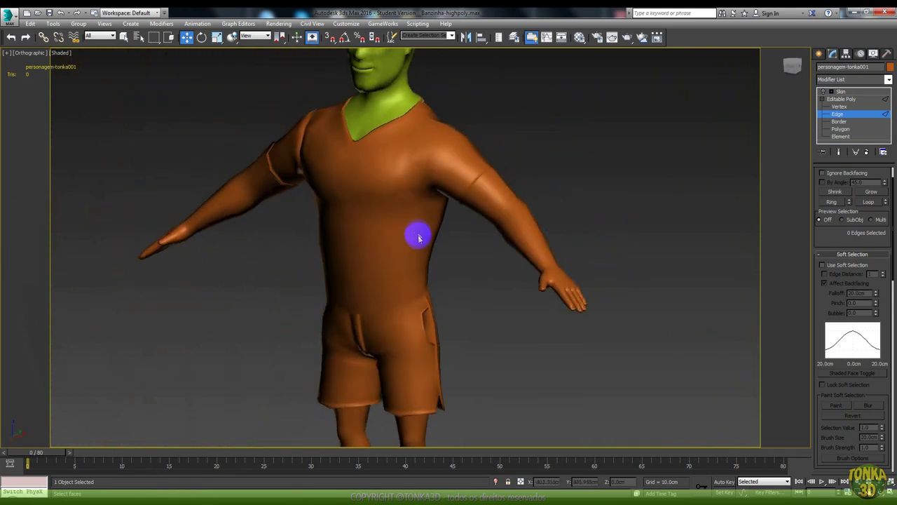
{"action": "middle_click_drag", "start_coordinate": [417, 234], "coordinate": [462, 214], "text": "alt"}
{"action": "scroll", "coordinate": [462, 214], "scroll_direction": "up", "scroll_amount": 3}
{"action": "scroll", "coordinate": [474, 204], "scroll_direction": "up", "scroll_amount": 3}
Step: Box-select the thin upper-arm loop's vertices and collapse them
{"action": "key", "text": "F4"}
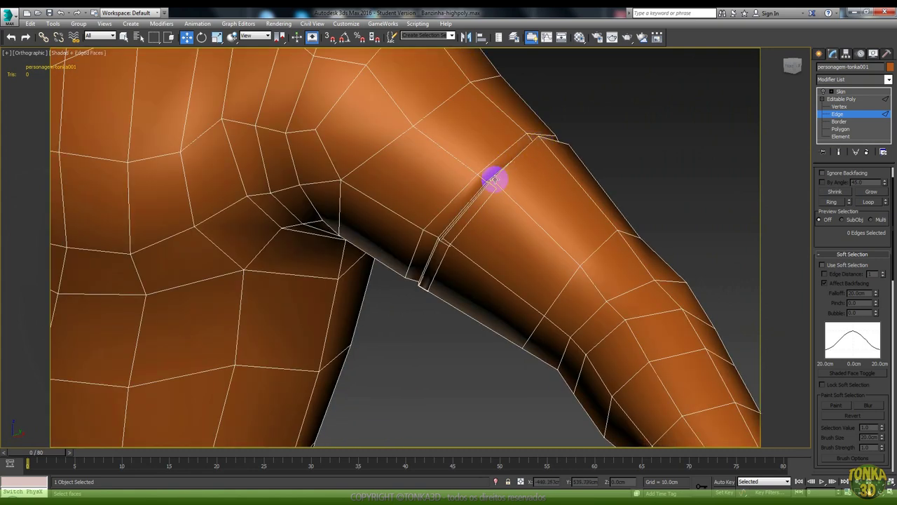
{"action": "left_click", "coordinate": [839, 106]}
{"action": "key", "text": "F3"}
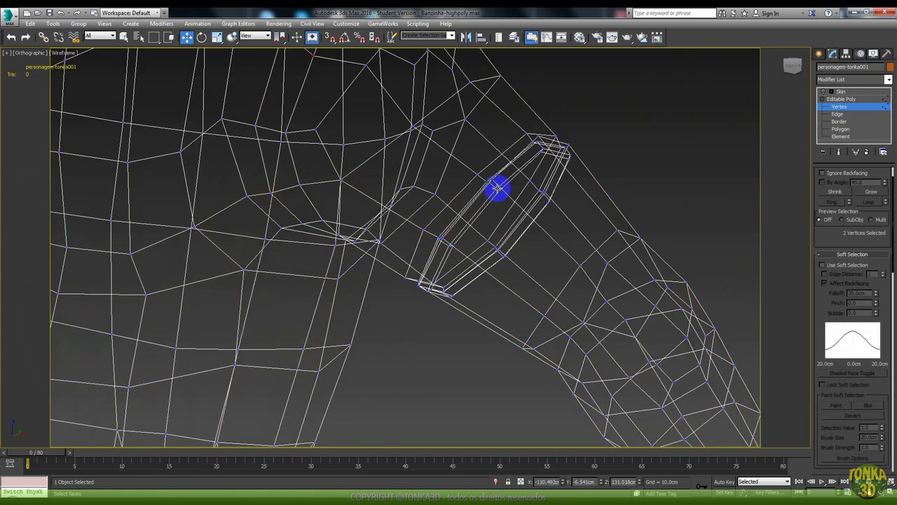
{"action": "scroll", "coordinate": [495, 190], "scroll_direction": "up", "scroll_amount": 3}
{"action": "left_click_drag", "start_coordinate": [413, 126], "coordinate": [483, 157]}
{"action": "key", "text": "F3"}
{"action": "right_click", "coordinate": [482, 158]}
{"action": "left_click", "coordinate": [461, 44]}
{"action": "key", "text": "F3"}
Step: Collapse the two remaining arm vertices into one and check the shaded result
{"action": "right_click", "coordinate": [502, 192]}
{"action": "left_click", "coordinate": [486, 91]}
{"action": "key", "text": "F3"}
{"action": "key", "text": "F3"}
{"action": "key", "text": "F3"}
{"action": "key", "text": "ctrl+alt+c"}
{"action": "mouse_move", "coordinate": [420, 279]}
{"action": "middle_mouse_down", "text": "alt"}
{"action": "mouse_move", "coordinate": [427, 232]}
{"action": "mouse_move", "coordinate": [417, 196]}
{"action": "mouse_move", "coordinate": [404, 214]}
{"action": "middle_mouse_up", "text": "alt"}
{"action": "key", "text": "F4"}
{"action": "key", "text": "F4"}
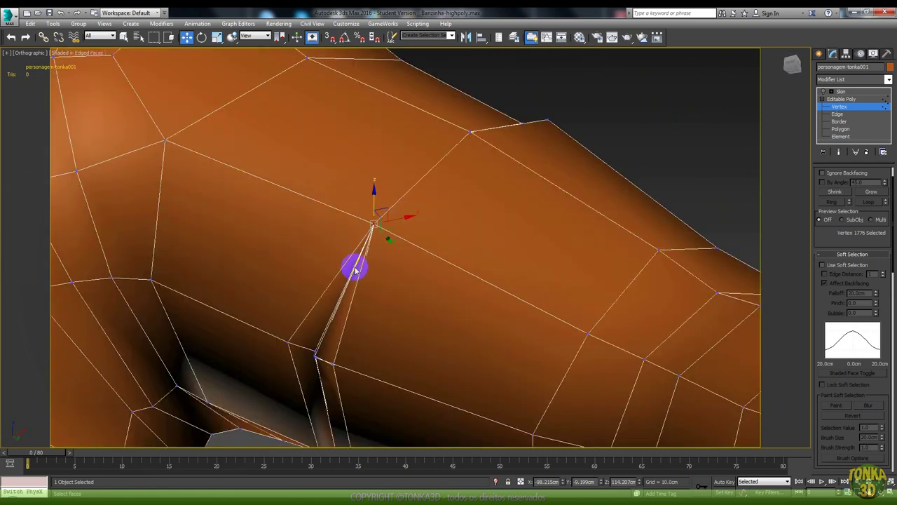
Step: Select the edge at the merged point and inspect the torso and arm
{"action": "left_click", "coordinate": [836, 114]}
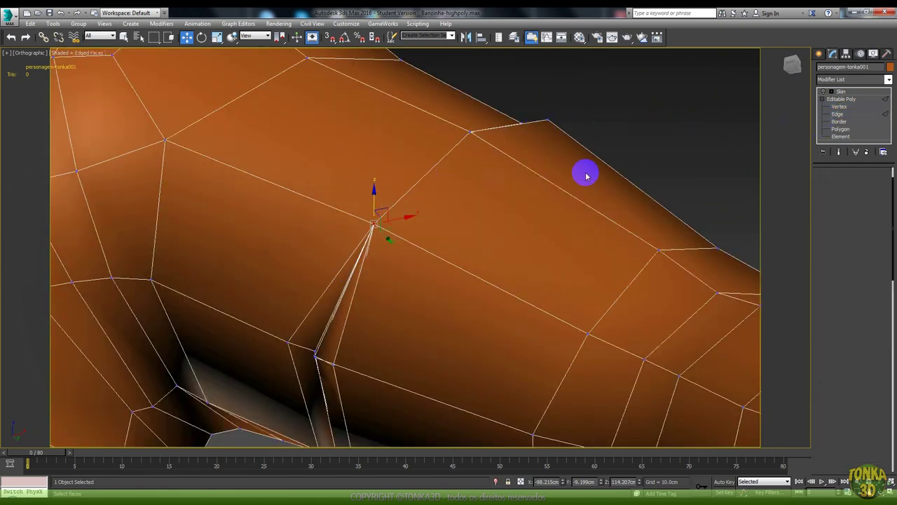
{"action": "left_click", "coordinate": [427, 172]}
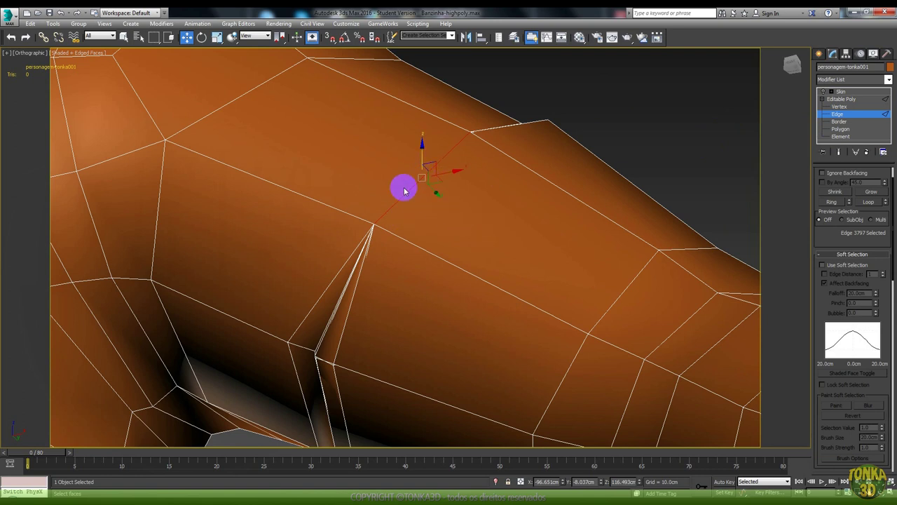
{"action": "scroll", "coordinate": [372, 201], "scroll_direction": "down", "scroll_amount": 2}
{"action": "scroll", "coordinate": [396, 194], "scroll_direction": "down", "scroll_amount": 3}
{"action": "key", "text": "F4"}
{"action": "mouse_move", "coordinate": [411, 185]}
{"action": "middle_mouse_down", "text": "alt"}
{"action": "mouse_move", "coordinate": [416, 221]}
{"action": "mouse_move", "coordinate": [401, 249]}
{"action": "middle_mouse_up", "text": "alt"}
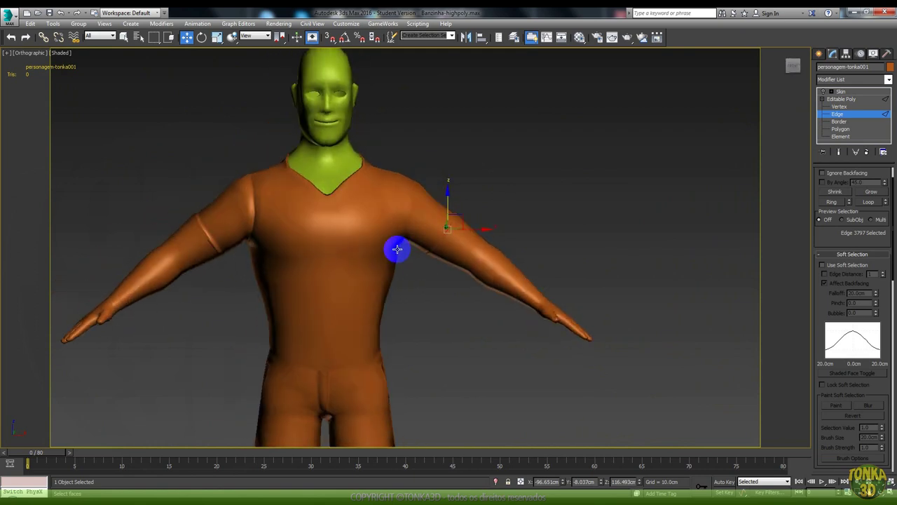
Step: Return to a frontal view and select the cabeca head object
{"action": "scroll", "coordinate": [397, 249], "scroll_direction": "up", "scroll_amount": 2}
{"action": "mouse_move", "coordinate": [396, 249]}
{"action": "middle_mouse_down", "text": "alt"}
{"action": "mouse_move", "coordinate": [371, 187]}
{"action": "mouse_move", "coordinate": [469, 258]}
{"action": "middle_mouse_up", "text": "alt"}
{"action": "key", "text": "F4"}
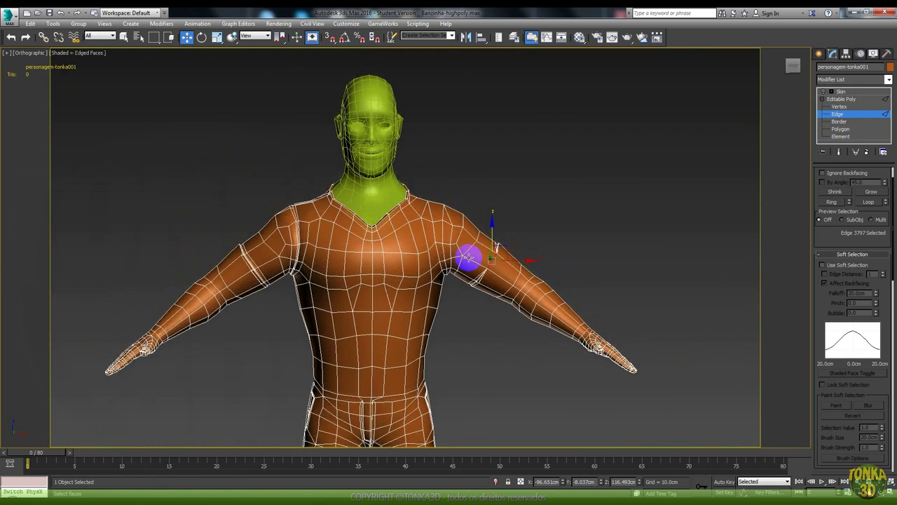
{"action": "scroll", "coordinate": [468, 258], "scroll_direction": "up", "scroll_amount": 2}
{"action": "middle_click_drag", "start_coordinate": [366, 218], "coordinate": [386, 250]}
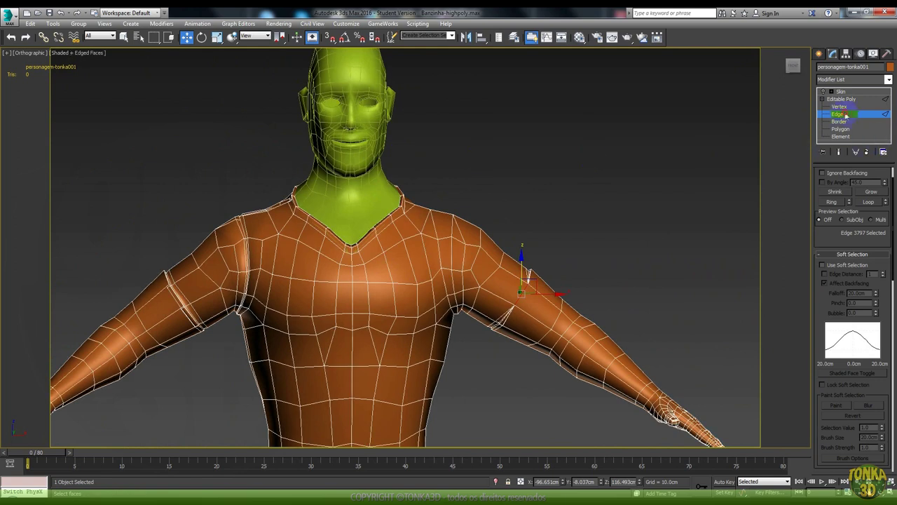
{"action": "left_click", "coordinate": [374, 141]}
Step: On the cabeca head at Vertex level, box-select the first nostril's vertices and collapse them
{"action": "scroll", "coordinate": [371, 140], "scroll_direction": "down", "scroll_amount": 5}
{"action": "middle_click_drag", "start_coordinate": [349, 124], "coordinate": [364, 163]}
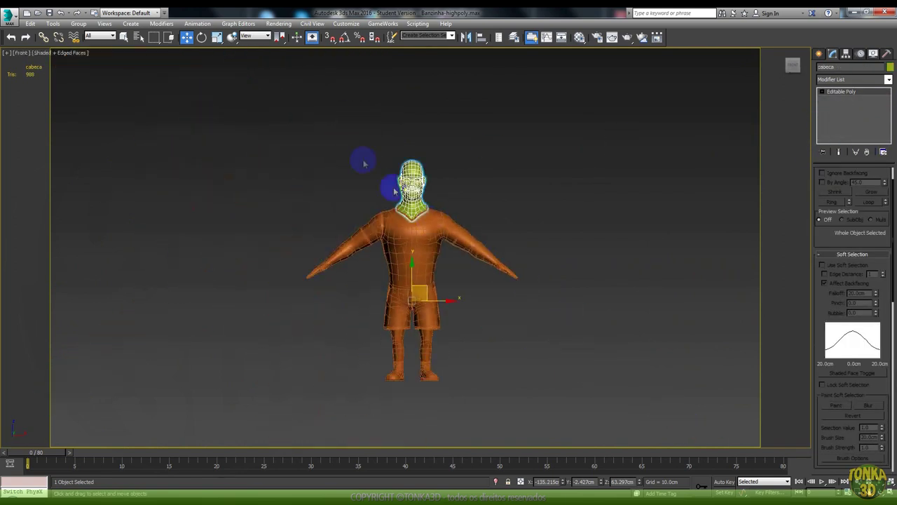
{"action": "scroll", "coordinate": [414, 184], "scroll_direction": "up", "scroll_amount": 4}
{"action": "scroll", "coordinate": [356, 193], "scroll_direction": "up", "scroll_amount": 3}
{"action": "scroll", "coordinate": [406, 171], "scroll_direction": "up", "scroll_amount": 4}
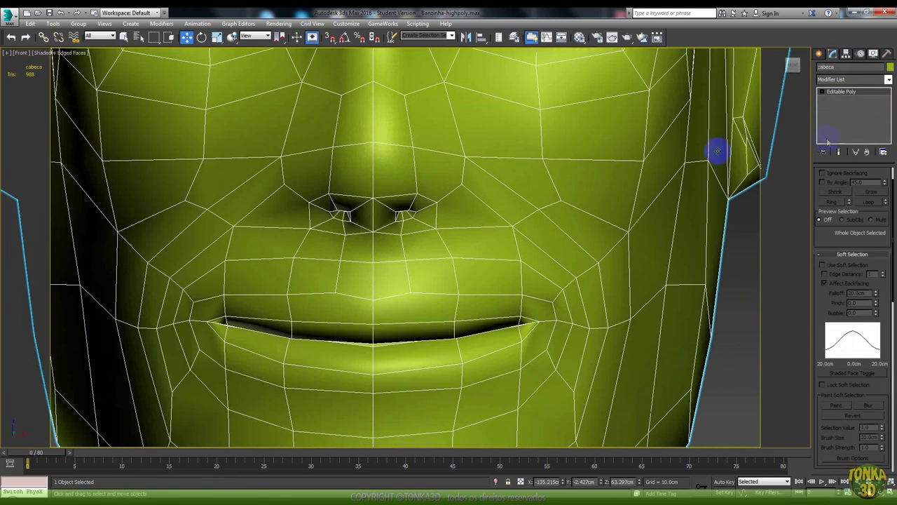
{"action": "left_click", "coordinate": [838, 99]}
{"action": "scroll", "coordinate": [526, 200], "scroll_direction": "down", "scroll_amount": 4}
{"action": "scroll", "coordinate": [445, 257], "scroll_direction": "up", "scroll_amount": 4}
{"action": "key", "text": "F3"}
{"action": "scroll", "coordinate": [484, 258], "scroll_direction": "up", "scroll_amount": 3}
{"action": "left_click_drag", "start_coordinate": [420, 187], "coordinate": [420, 185]}
{"action": "right_click", "coordinate": [504, 206]}
{"action": "left_click", "coordinate": [484, 109]}
Step: Collapse the remaining nostril's vertices into a single point
{"action": "right_click", "coordinate": [525, 257]}
{"action": "left_click", "coordinate": [491, 160]}
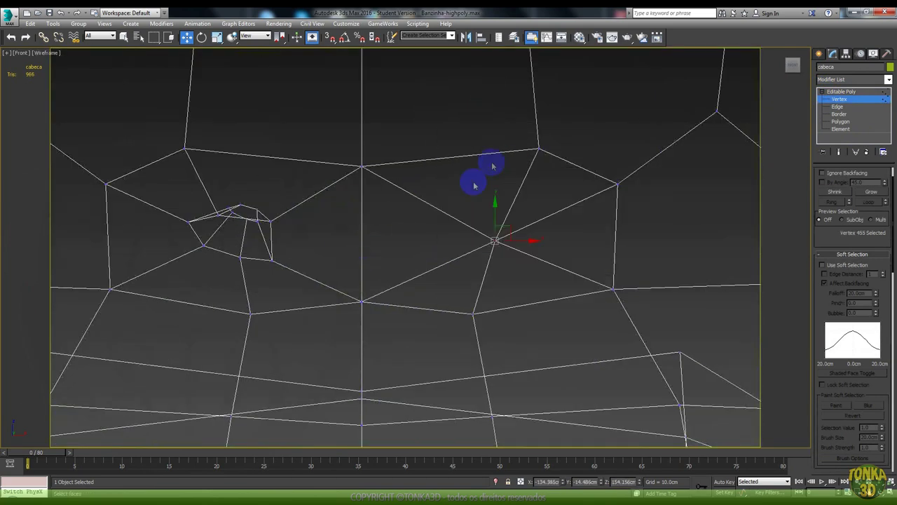
{"action": "key", "text": "F3"}
{"action": "key", "text": "ctrl+alt+c"}
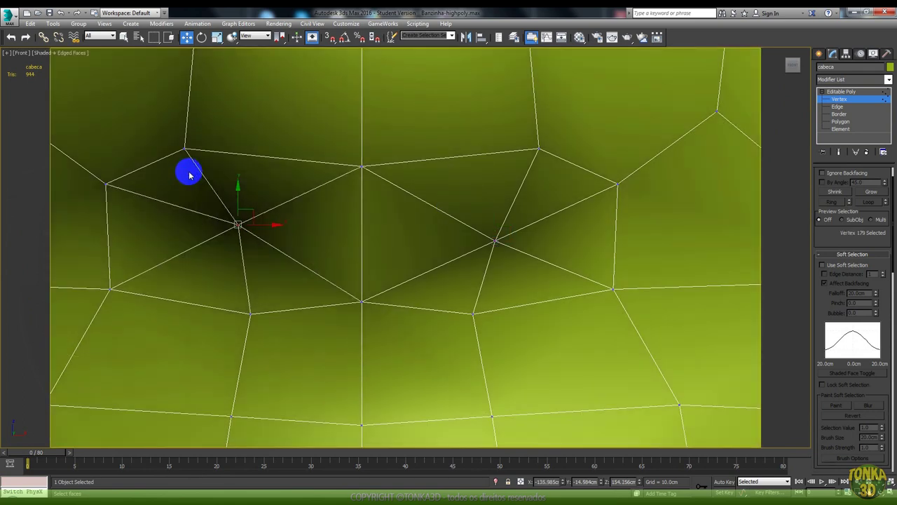
{"action": "scroll", "coordinate": [471, 206], "scroll_direction": "down", "scroll_amount": 5}
{"action": "scroll", "coordinate": [495, 201], "scroll_direction": "up", "scroll_amount": 2}
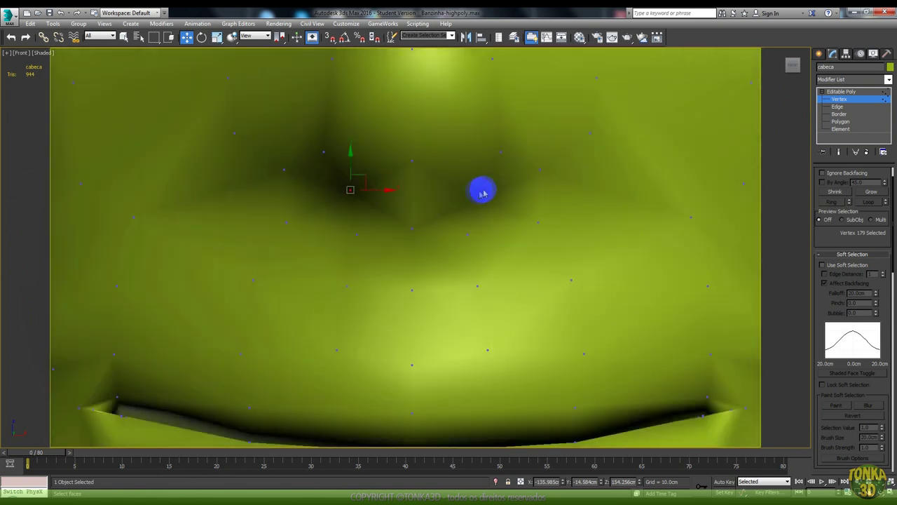
{"action": "scroll", "coordinate": [475, 192], "scroll_direction": "down", "scroll_amount": 3}
{"action": "scroll", "coordinate": [481, 190], "scroll_direction": "up", "scroll_amount": 4}
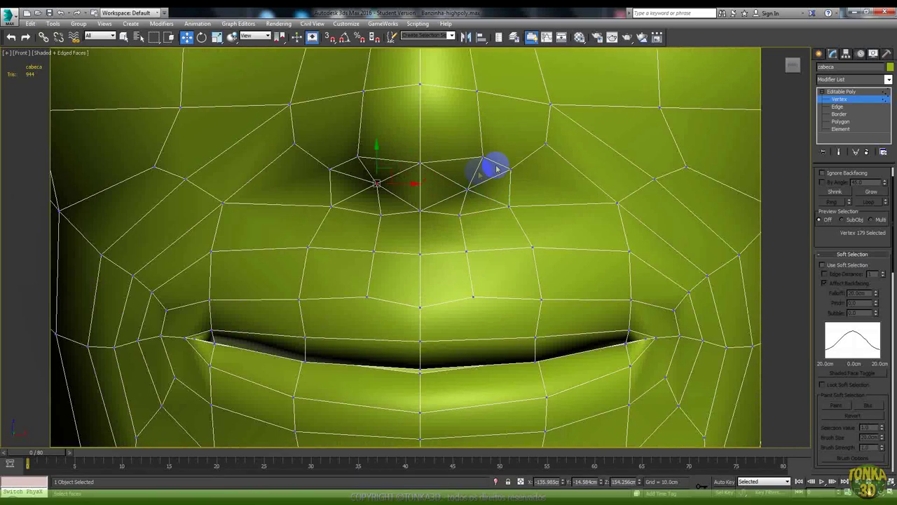
{"action": "scroll", "coordinate": [476, 174], "scroll_direction": "down", "scroll_amount": 2}
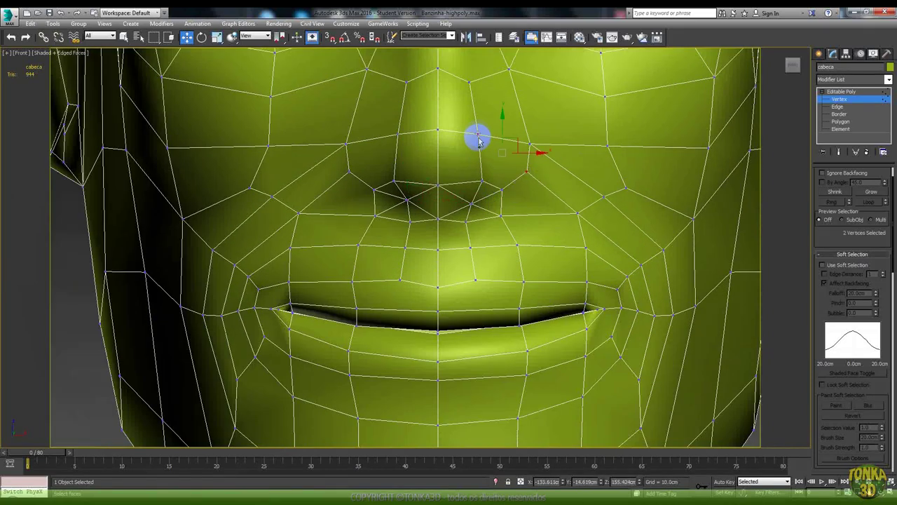
Step: Select the mirrored vertex pairs beside the nose on both sides and merge them
{"action": "right_click", "coordinate": [470, 177]}
{"action": "right_click", "coordinate": [476, 177]}
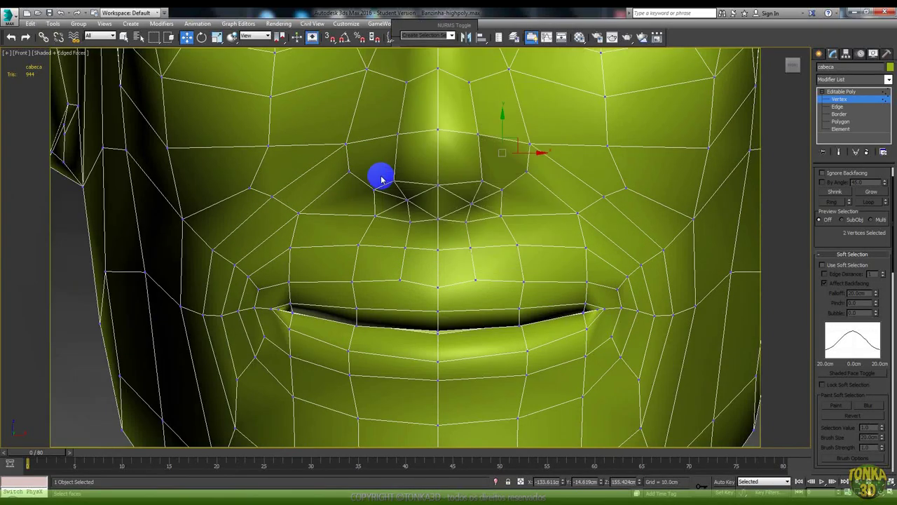
{"action": "right_click", "coordinate": [470, 165]}
{"action": "left_click", "coordinate": [457, 199]}
{"action": "left_click", "coordinate": [350, 172]}
{"action": "left_click", "coordinate": [397, 137], "text": "ctrl"}
{"action": "right_click", "coordinate": [415, 137]}
{"action": "left_click", "coordinate": [430, 176]}
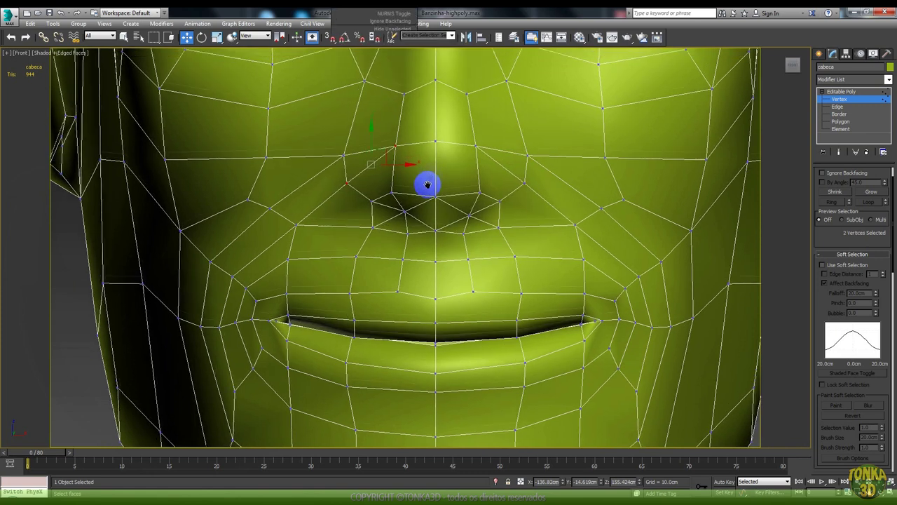
{"action": "scroll", "coordinate": [429, 176], "scroll_direction": "down", "scroll_amount": 5}
{"action": "middle_click_drag", "start_coordinate": [436, 176], "coordinate": [395, 241]}
{"action": "scroll", "coordinate": [427, 194], "scroll_direction": "up", "scroll_amount": 2}
Step: Merge one more face vertex, then hide edges and orbit to inspect the 944-triangle head
{"action": "right_click", "coordinate": [393, 196]}
{"action": "left_click", "coordinate": [440, 246]}
{"action": "left_click", "coordinate": [430, 256]}
{"action": "right_click", "coordinate": [434, 189]}
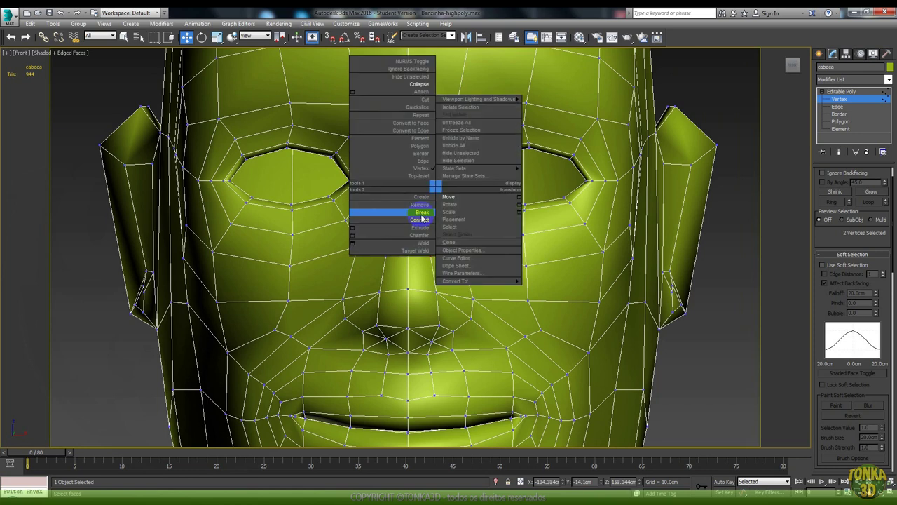
{"action": "left_click", "coordinate": [389, 210]}
{"action": "key", "text": "F4"}
{"action": "scroll", "coordinate": [437, 257], "scroll_direction": "down", "scroll_amount": 3}
{"action": "scroll", "coordinate": [440, 291], "scroll_direction": "up", "scroll_amount": 2}
{"action": "mouse_move", "coordinate": [440, 291]}
{"action": "middle_mouse_down", "text": "alt"}
{"action": "mouse_move", "coordinate": [486, 260]}
{"action": "mouse_move", "coordinate": [473, 281]}
{"action": "mouse_move", "coordinate": [491, 244]}
{"action": "middle_mouse_up", "text": "alt"}
{"action": "scroll", "coordinate": [470, 277], "scroll_direction": "up", "scroll_amount": 2}
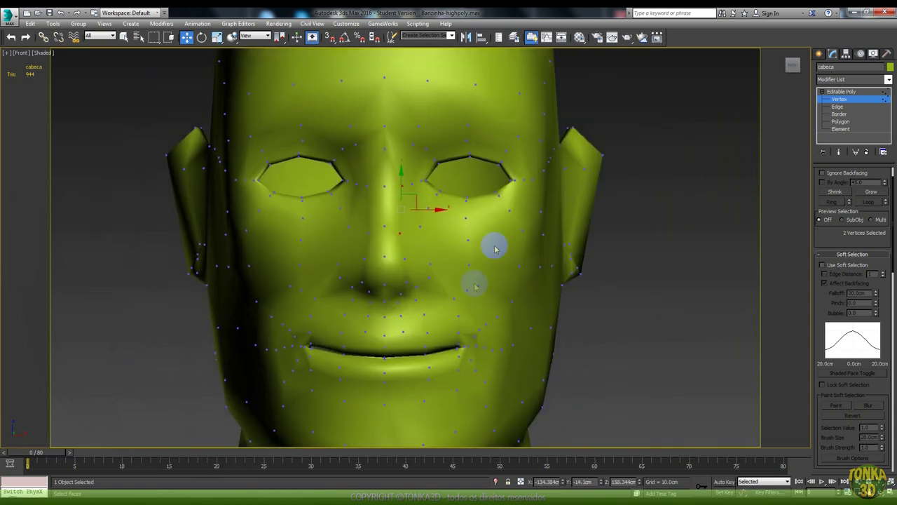
Step: At Edge level, select the full edge loop around the eye opening
{"action": "left_click", "coordinate": [837, 107]}
{"action": "scroll", "coordinate": [494, 158], "scroll_direction": "up", "scroll_amount": 3}
{"action": "scroll", "coordinate": [428, 194], "scroll_direction": "up", "scroll_amount": 3}
{"action": "key", "text": "F4"}
{"action": "key", "text": "F3"}
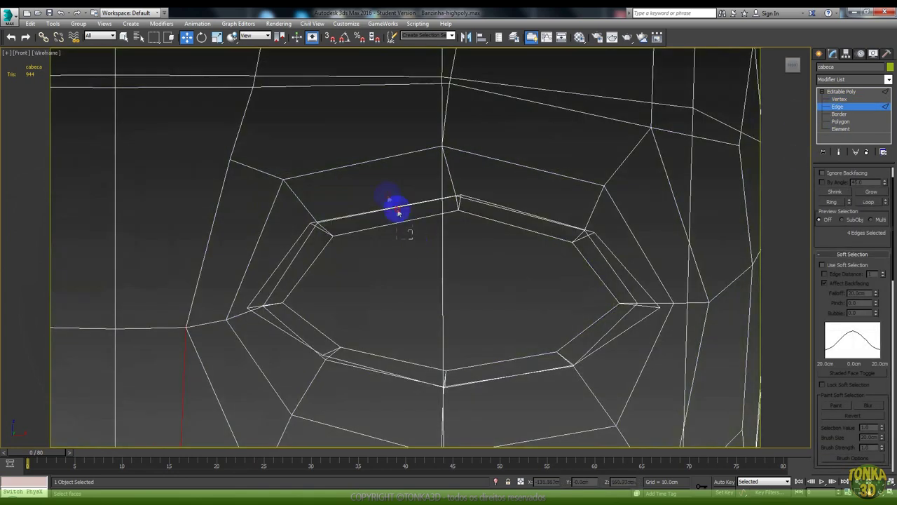
{"action": "left_click", "coordinate": [398, 212]}
{"action": "key", "text": "F3"}
{"action": "right_click", "coordinate": [391, 193]}
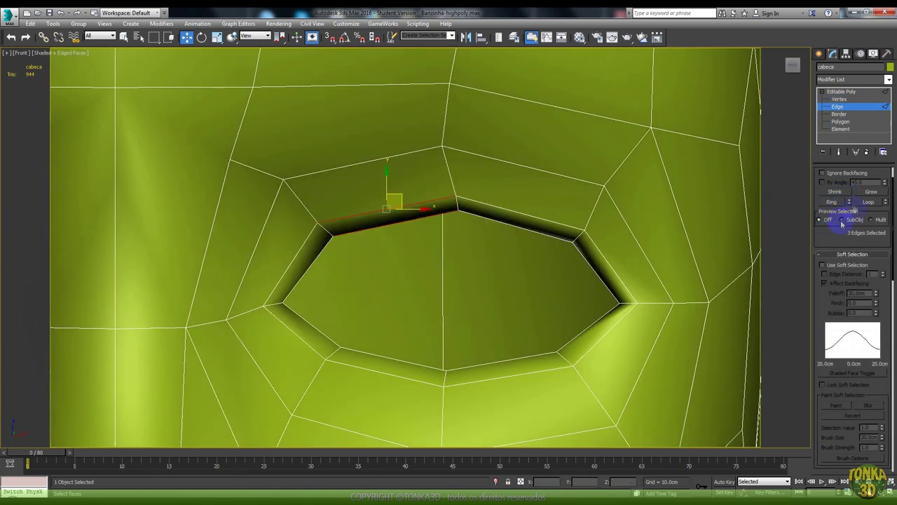
{"action": "right_click", "coordinate": [432, 197]}
{"action": "left_click", "coordinate": [434, 212]}
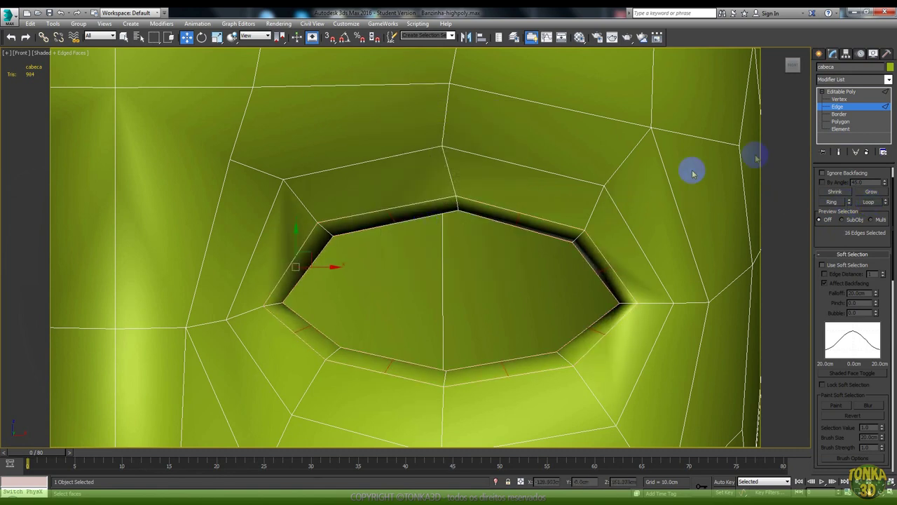
{"action": "scroll", "coordinate": [827, 210], "scroll_direction": "up", "scroll_amount": 1}
Step: Convert the loop to vertices and scale the eye opening up to 108 percent
{"action": "left_click", "coordinate": [830, 183]}
{"action": "right_click", "coordinate": [401, 219]}
{"action": "left_click", "coordinate": [415, 244]}
{"action": "left_click_drag", "start_coordinate": [469, 281], "coordinate": [472, 278]}
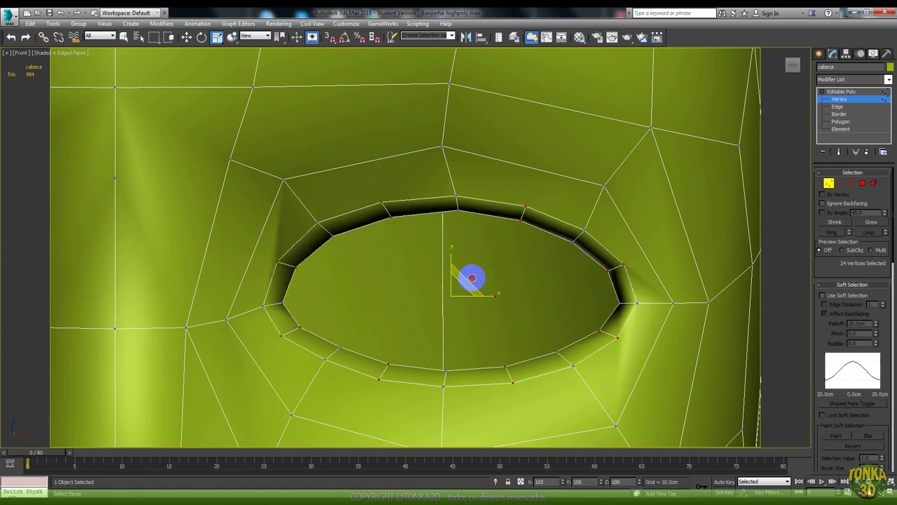
{"action": "left_click", "coordinate": [829, 184]}
{"action": "key", "text": "F4"}
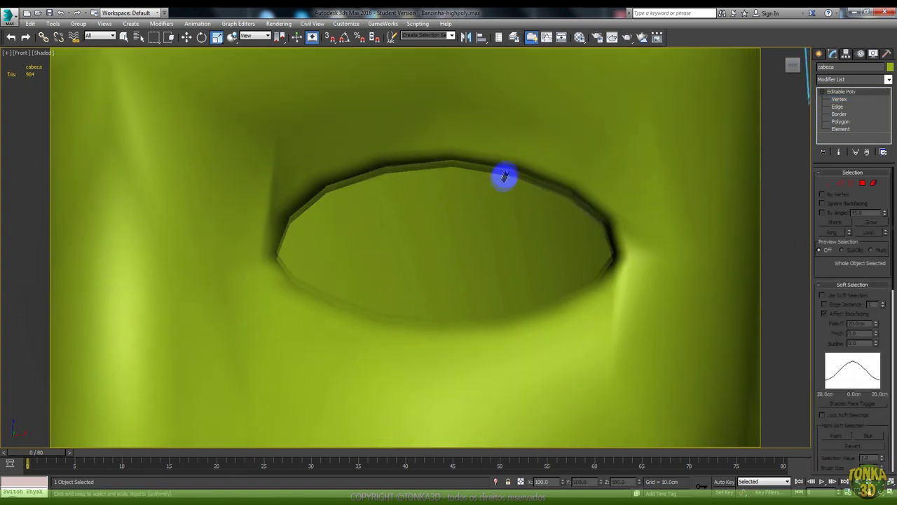
{"action": "scroll", "coordinate": [526, 185], "scroll_direction": "down", "scroll_amount": 5}
{"action": "scroll", "coordinate": [554, 192], "scroll_direction": "down", "scroll_amount": 2}
{"action": "key", "text": "F4"}
{"action": "scroll", "coordinate": [526, 184], "scroll_direction": "up", "scroll_amount": 4}
{"action": "key", "text": "F4"}
{"action": "key", "text": "F4"}
{"action": "scroll", "coordinate": [542, 173], "scroll_direction": "up", "scroll_amount": 4}
Step: Connect two vertices near the eye corner with a new edge
{"action": "left_click", "coordinate": [829, 184]}
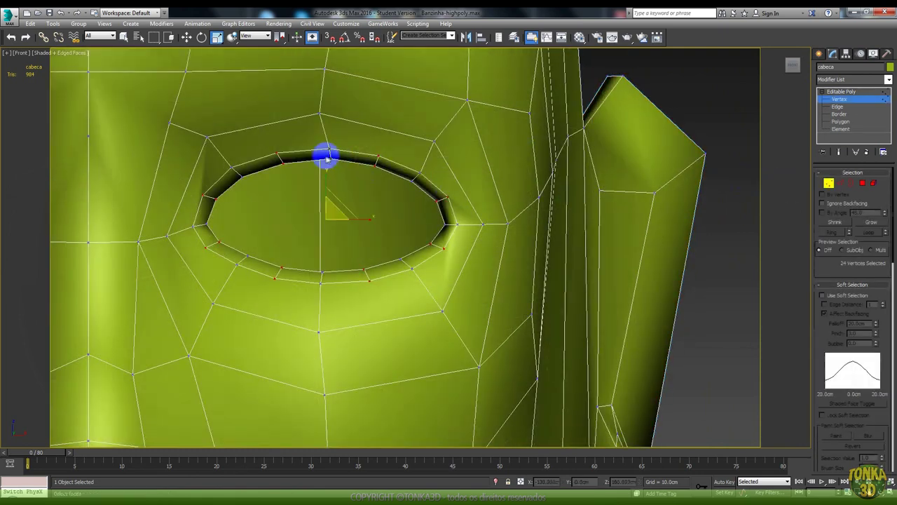
{"action": "middle_click_drag", "start_coordinate": [327, 154], "coordinate": [420, 212]}
{"action": "left_click", "coordinate": [372, 238]}
{"action": "right_click", "coordinate": [362, 209]}
{"action": "left_click", "coordinate": [368, 219]}
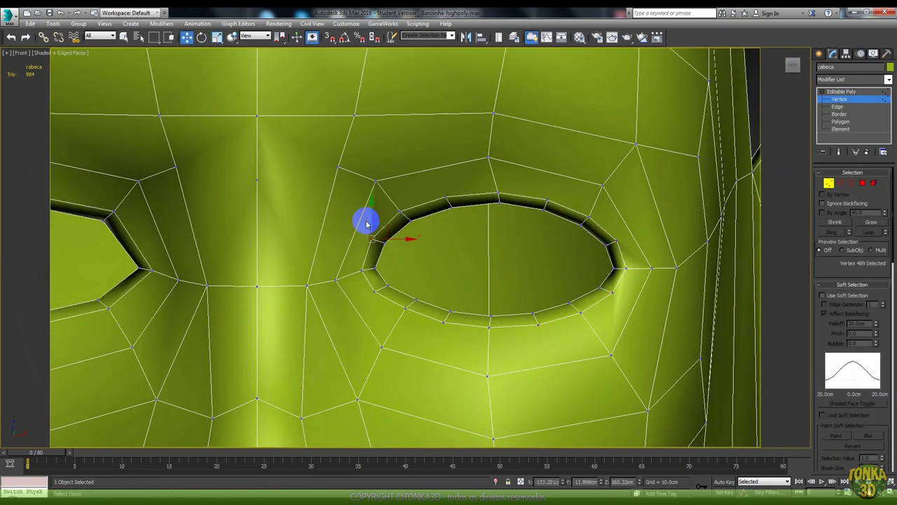
{"action": "left_click", "coordinate": [336, 280], "text": "ctrl"}
{"action": "left_click", "coordinate": [368, 245]}
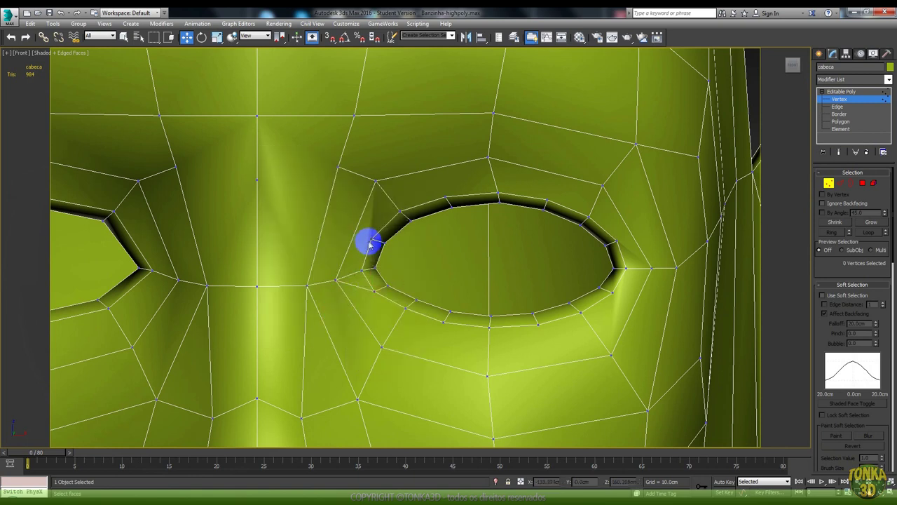
{"action": "right_click", "coordinate": [336, 279]}
{"action": "left_click", "coordinate": [383, 300]}
Step: Select the lower and upper eye-rim vertices and move them to reshape the brow
{"action": "left_click", "coordinate": [448, 199]}
{"action": "left_click", "coordinate": [487, 157], "text": "ctrl"}
{"action": "left_click", "coordinate": [571, 202]}
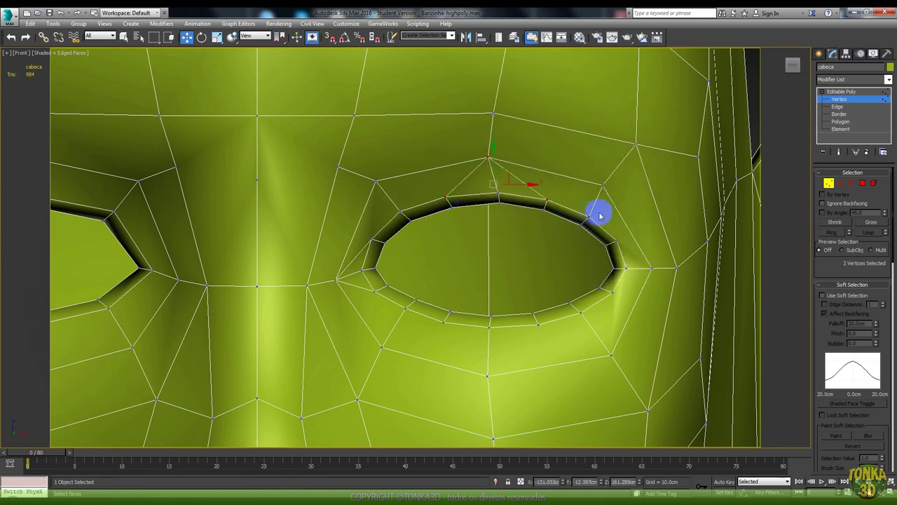
{"action": "middle_click_drag", "start_coordinate": [660, 210], "coordinate": [600, 240]}
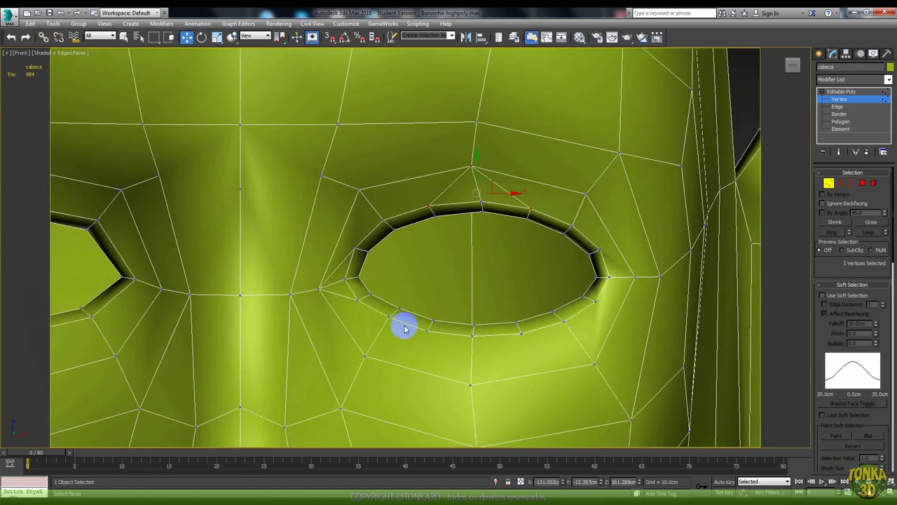
{"action": "scroll", "coordinate": [458, 207], "scroll_direction": "down", "scroll_amount": 1}
{"action": "scroll", "coordinate": [421, 203], "scroll_direction": "down", "scroll_amount": 4}
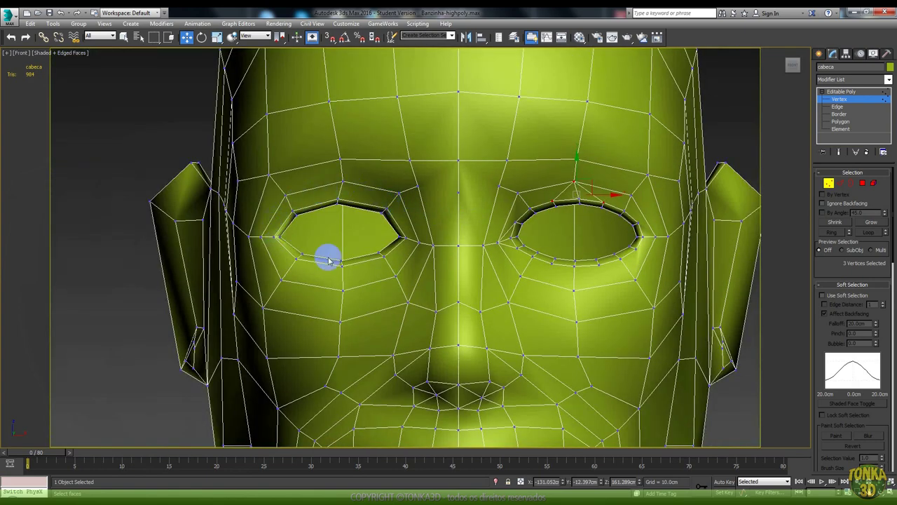
{"action": "scroll", "coordinate": [448, 238], "scroll_direction": "down", "scroll_amount": 2}
Step: Select ear edges and Connect them to add a new edge across the ear
{"action": "mouse_move", "coordinate": [525, 198]}
{"action": "middle_mouse_down", "text": "alt"}
{"action": "mouse_move", "coordinate": [481, 195]}
{"action": "mouse_move", "coordinate": [531, 232]}
{"action": "middle_mouse_up", "text": "alt"}
{"action": "scroll", "coordinate": [697, 181], "scroll_direction": "up", "scroll_amount": 5}
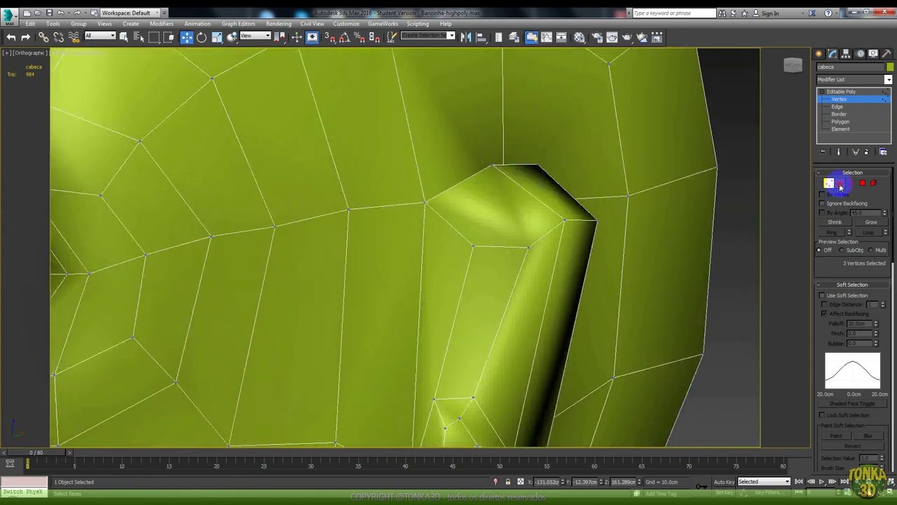
{"action": "left_click", "coordinate": [840, 185]}
{"action": "scroll", "coordinate": [567, 175], "scroll_direction": "down", "scroll_amount": 2}
{"action": "left_click", "coordinate": [531, 207]}
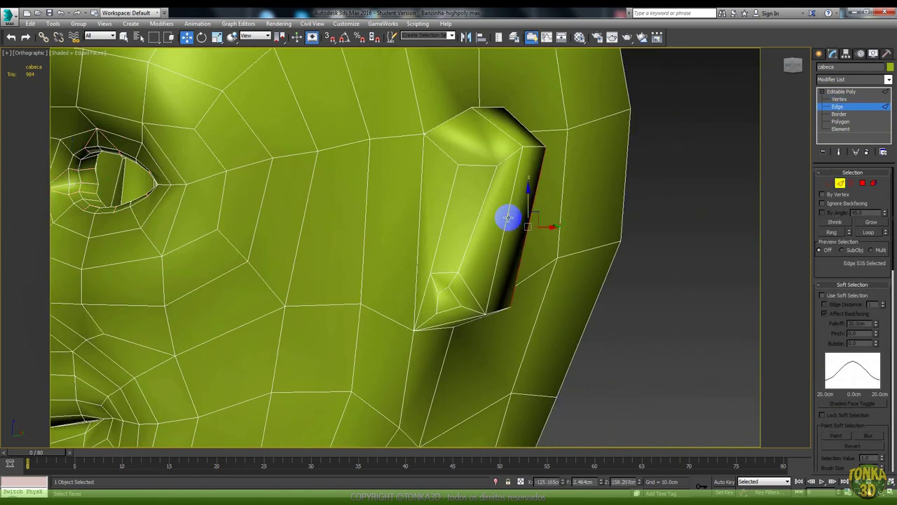
{"action": "right_click", "coordinate": [506, 219]}
{"action": "left_click", "coordinate": [495, 257]}
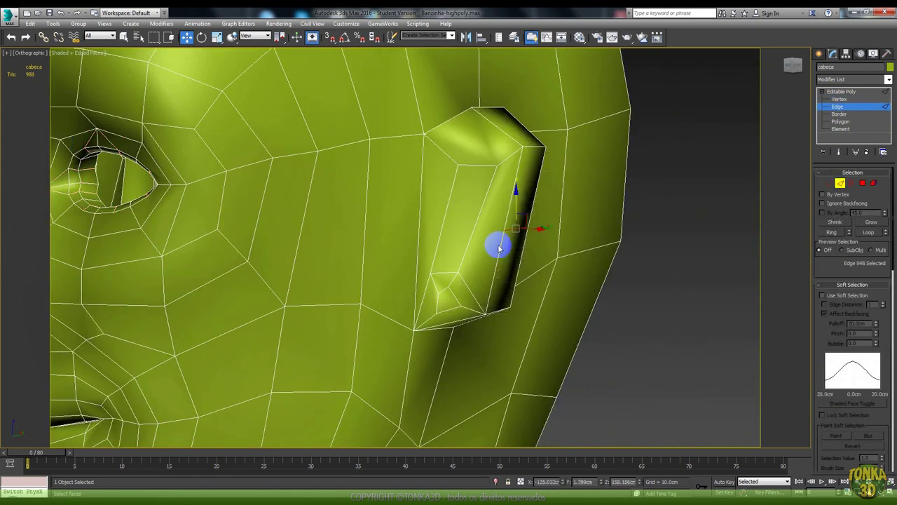
{"action": "key", "text": "ctrl+z"}
{"action": "right_click", "coordinate": [503, 229]}
{"action": "left_click", "coordinate": [484, 253]}
{"action": "mouse_move", "coordinate": [509, 248]}
{"action": "middle_mouse_down", "text": "alt"}
{"action": "mouse_move", "coordinate": [553, 242]}
{"action": "mouse_move", "coordinate": [516, 216]}
{"action": "middle_mouse_up", "text": "alt"}
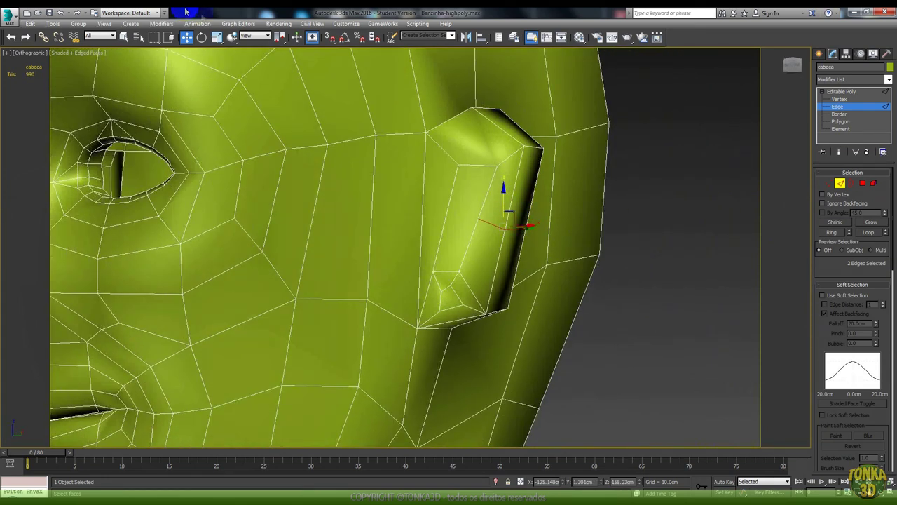
Step: Switch to Screen coordinates, nudge the new ear edges, and connect another ear edge
{"action": "left_click", "coordinate": [255, 36]}
{"action": "left_click", "coordinate": [253, 53]}
{"action": "left_click_drag", "start_coordinate": [522, 216], "coordinate": [527, 218]}
{"action": "left_click", "coordinate": [504, 132]}
{"action": "right_click", "coordinate": [519, 133]}
{"action": "left_click", "coordinate": [511, 150]}
{"action": "middle_click_drag", "start_coordinate": [511, 150], "coordinate": [525, 129], "text": "alt"}
Step: Connect two vertices beneath the ear with a new edge
{"action": "left_click", "coordinate": [495, 115]}
{"action": "middle_click_drag", "start_coordinate": [527, 214], "coordinate": [457, 215], "text": "alt"}
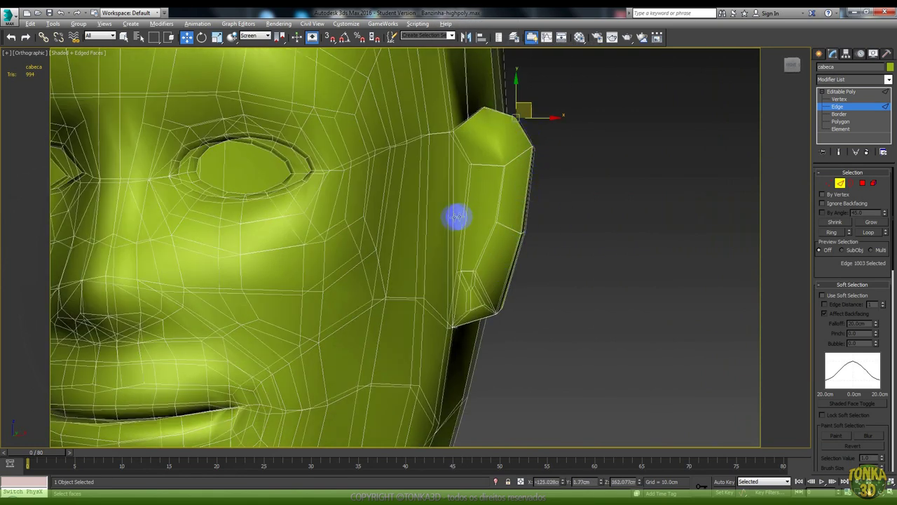
{"action": "scroll", "coordinate": [457, 215], "scroll_direction": "up", "scroll_amount": 3}
{"action": "key", "text": "1"}
{"action": "scroll", "coordinate": [514, 156], "scroll_direction": "up", "scroll_amount": 2}
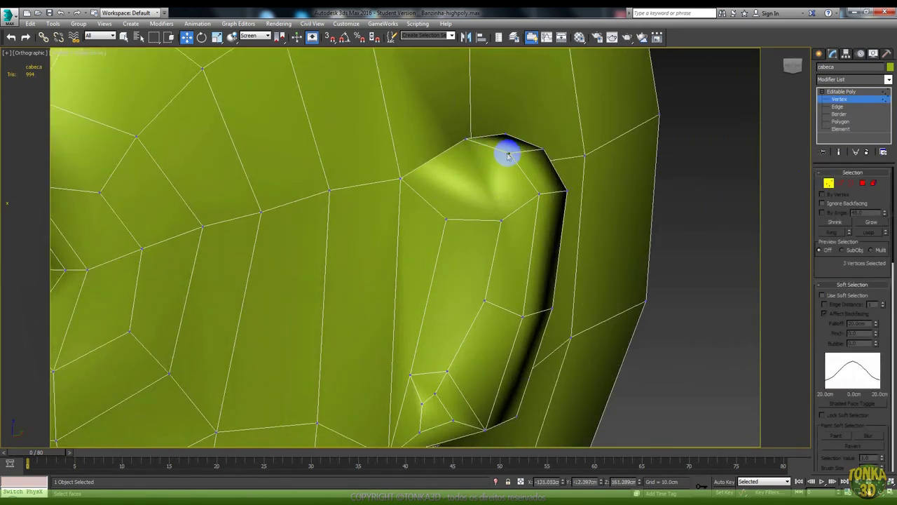
{"action": "right_click", "coordinate": [451, 186]}
{"action": "left_click", "coordinate": [490, 186]}
{"action": "middle_click_drag", "start_coordinate": [491, 186], "coordinate": [387, 191], "text": "alt"}
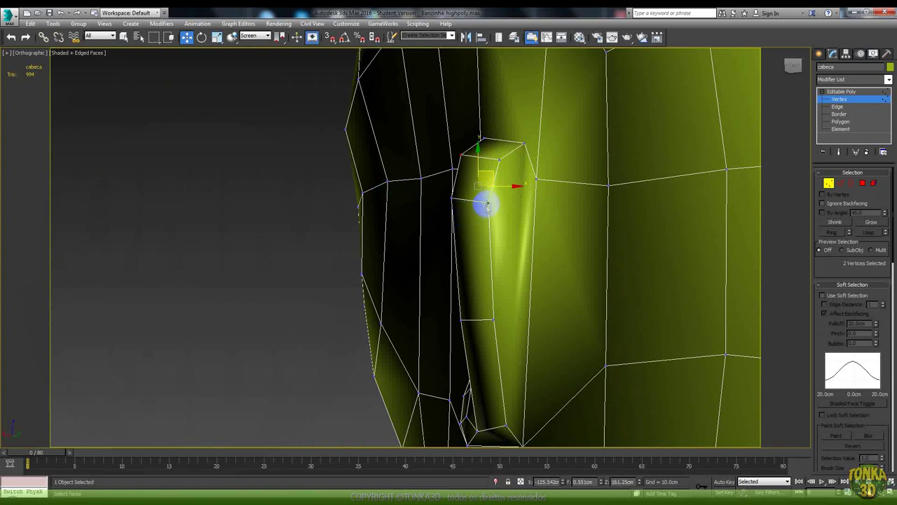
{"action": "right_click", "coordinate": [538, 187]}
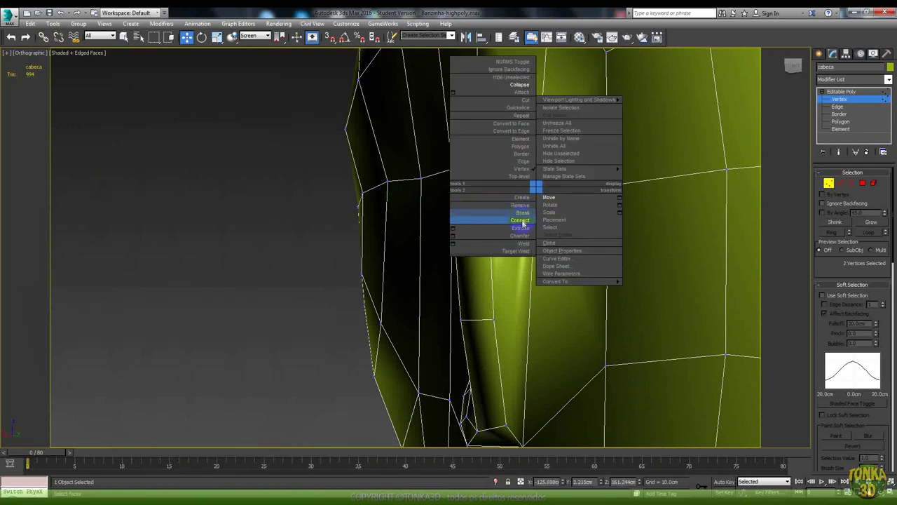
{"action": "middle_click_drag", "start_coordinate": [537, 175], "coordinate": [472, 250], "text": "alt"}
{"action": "left_click", "coordinate": [471, 254]}
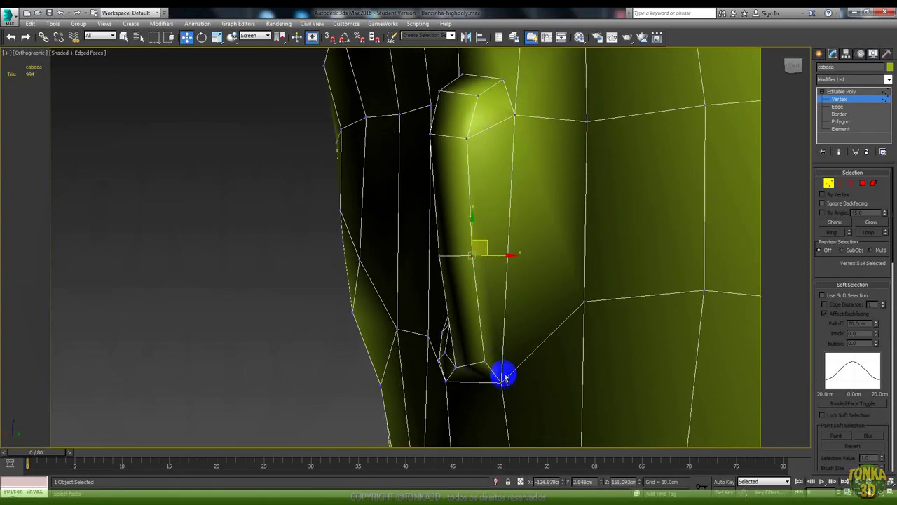
Step: Orbit around the 994-triangle head from back to front to inspect the ear edits
{"action": "scroll", "coordinate": [532, 145], "scroll_direction": "down", "scroll_amount": 5}
{"action": "scroll", "coordinate": [532, 145], "scroll_direction": "down", "scroll_amount": 1}
{"action": "key", "text": "F4"}
{"action": "key", "text": "F4"}
{"action": "key", "text": "F4"}
{"action": "mouse_move", "coordinate": [485, 134]}
{"action": "middle_mouse_down", "text": "alt"}
{"action": "mouse_move", "coordinate": [439, 133]}
{"action": "mouse_move", "coordinate": [635, 127]}
{"action": "mouse_move", "coordinate": [528, 154]}
{"action": "mouse_move", "coordinate": [657, 156]}
{"action": "mouse_move", "coordinate": [475, 138]}
{"action": "mouse_move", "coordinate": [453, 160]}
{"action": "middle_mouse_up", "text": "alt"}
{"action": "scroll", "coordinate": [452, 161], "scroll_direction": "up", "scroll_amount": 2}
{"action": "scroll", "coordinate": [473, 168], "scroll_direction": "up", "scroll_amount": 2}
{"action": "scroll", "coordinate": [450, 164], "scroll_direction": "up", "scroll_amount": 1}
{"action": "key", "text": "F4"}
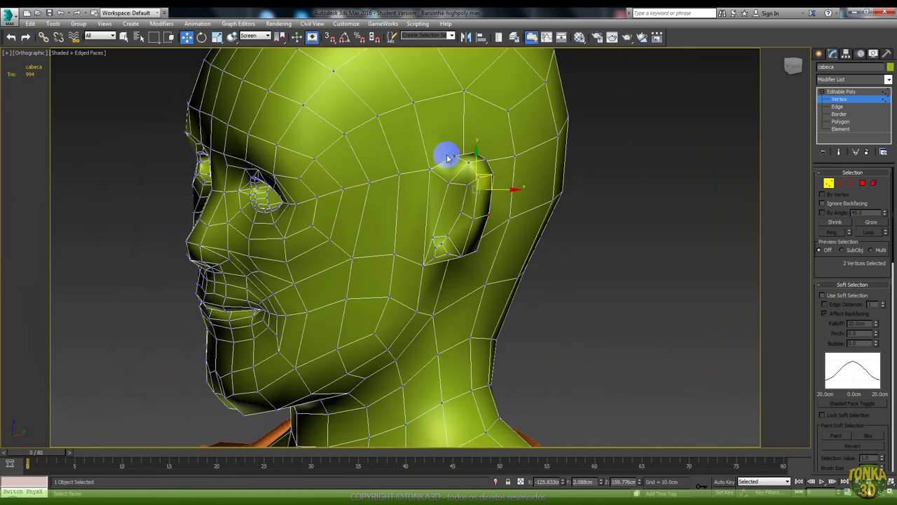
{"action": "mouse_move", "coordinate": [458, 106]}
{"action": "middle_mouse_down", "text": "alt"}
{"action": "mouse_move", "coordinate": [475, 116]}
{"action": "mouse_move", "coordinate": [511, 108]}
{"action": "middle_mouse_up", "text": "alt"}
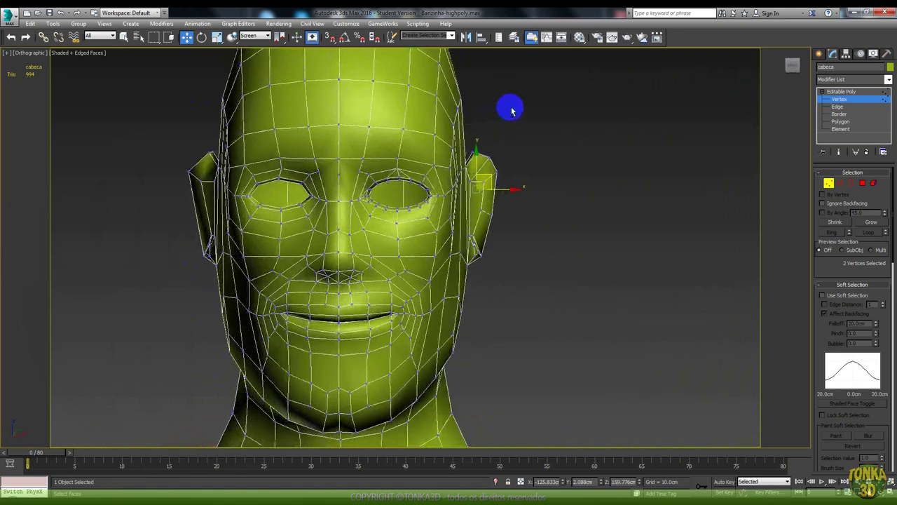
Step: Clear the vertex selection and exit vertex editing with edged faces hidden
{"action": "scroll", "coordinate": [291, 203], "scroll_direction": "up", "scroll_amount": 5}
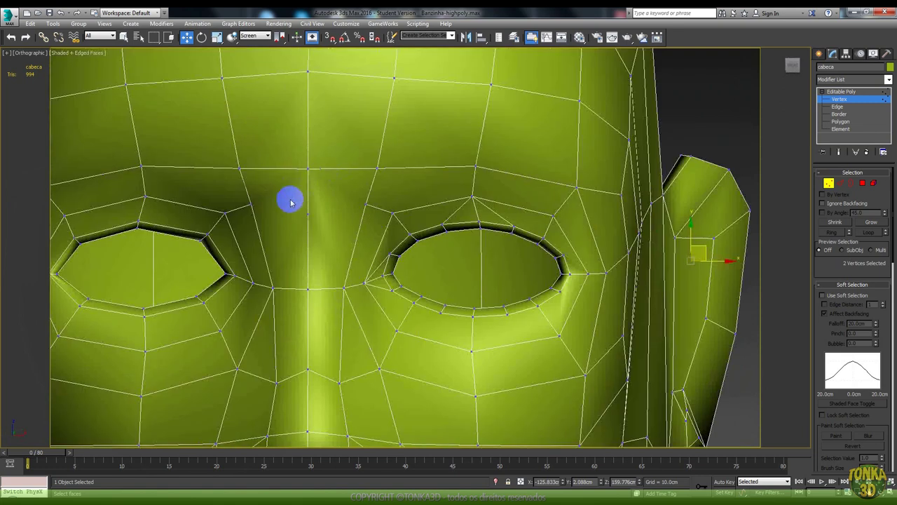
{"action": "left_click", "coordinate": [396, 213]}
{"action": "left_click", "coordinate": [841, 99]}
{"action": "key", "text": "F4"}
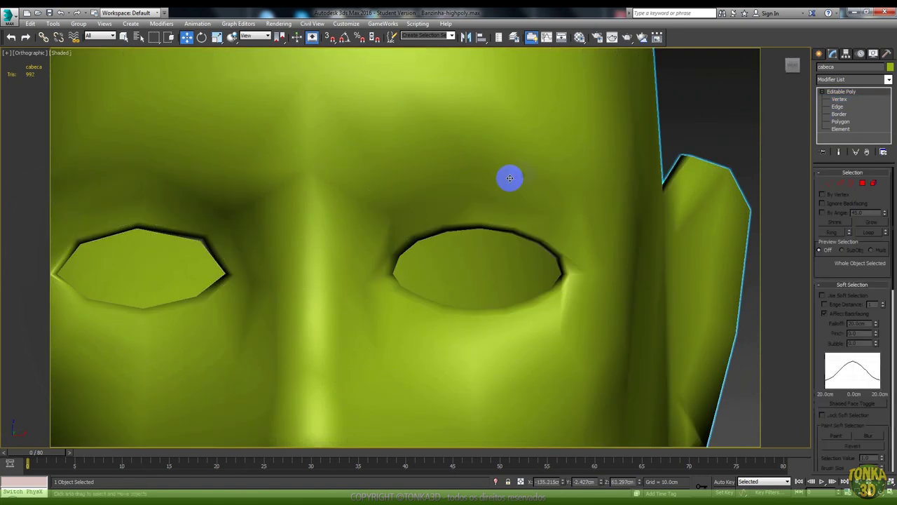
{"action": "scroll", "coordinate": [521, 170], "scroll_direction": "down", "scroll_amount": 4}
{"action": "scroll", "coordinate": [509, 147], "scroll_direction": "up", "scroll_amount": 5}
{"action": "scroll", "coordinate": [610, 178], "scroll_direction": "up", "scroll_amount": 2}
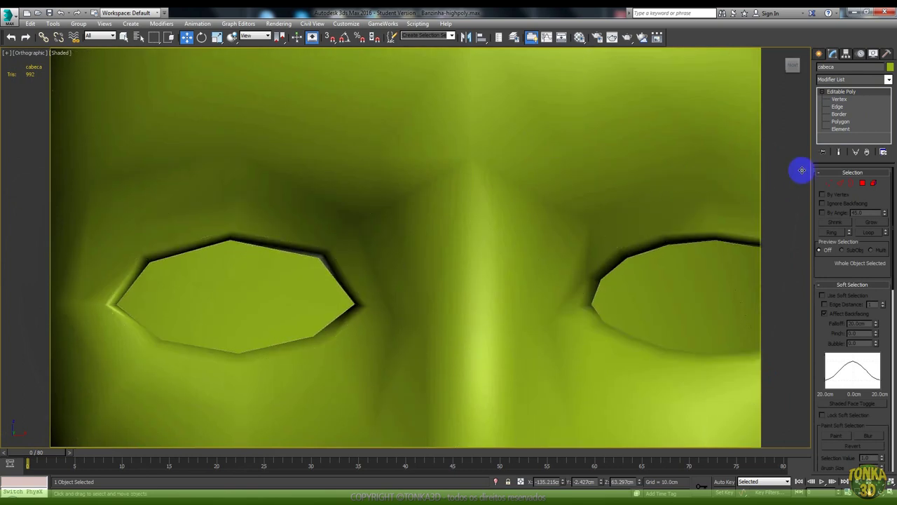
Step: Adjust two forehead vertices between the eyes using the vertex quad menu
{"action": "key", "text": "1"}
{"action": "key", "text": "F4"}
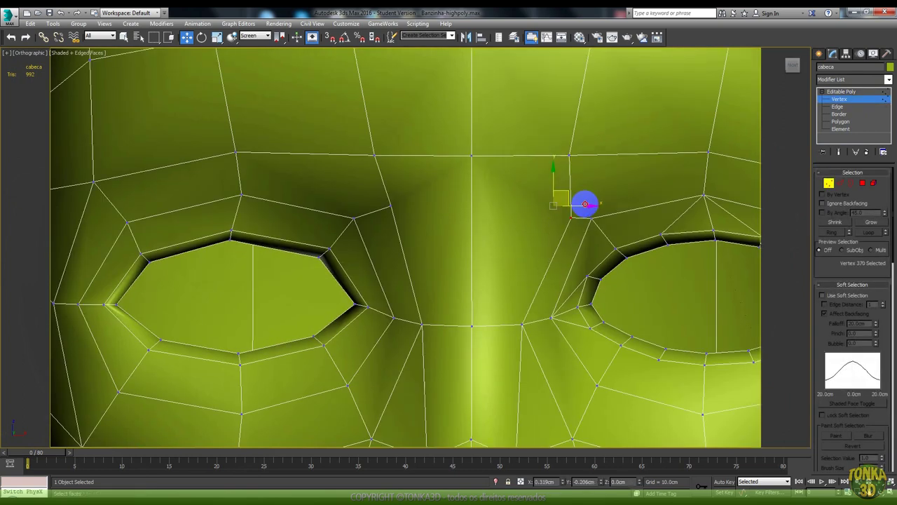
{"action": "left_click", "coordinate": [567, 154]}
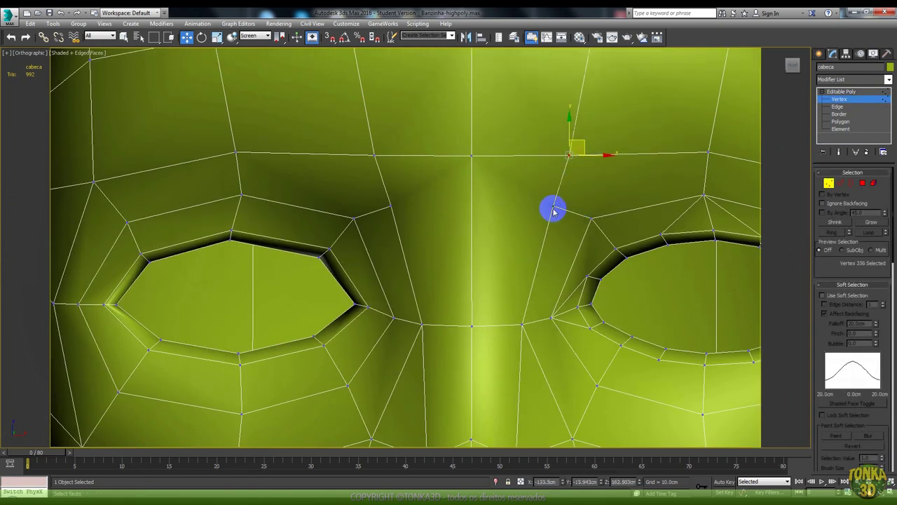
{"action": "left_click", "coordinate": [389, 207], "text": "ctrl"}
{"action": "right_click", "coordinate": [414, 203]}
{"action": "left_click", "coordinate": [407, 228]}
Step: Exit vertex editing, turn edged faces off and zoom out to the torso
{"action": "key", "text": "F4"}
{"action": "left_click", "coordinate": [829, 183]}
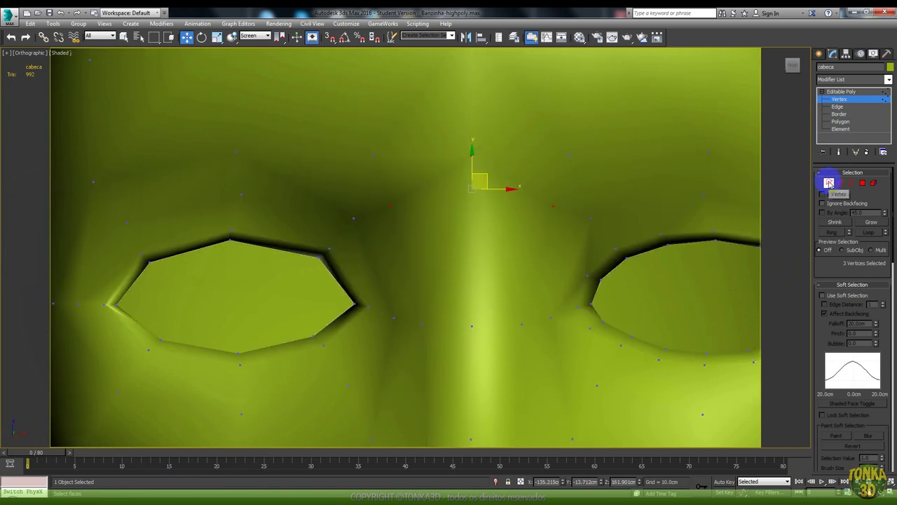
{"action": "scroll", "coordinate": [468, 147], "scroll_direction": "down", "scroll_amount": 4}
{"action": "scroll", "coordinate": [468, 148], "scroll_direction": "down", "scroll_amount": 4}
{"action": "key", "text": "F4"}
{"action": "scroll", "coordinate": [474, 162], "scroll_direction": "up", "scroll_amount": 2}
{"action": "key", "text": "F4"}
{"action": "scroll", "coordinate": [463, 238], "scroll_direction": "up", "scroll_amount": 3}
{"action": "scroll", "coordinate": [449, 226], "scroll_direction": "up", "scroll_amount": 4}
{"action": "key", "text": "F4"}
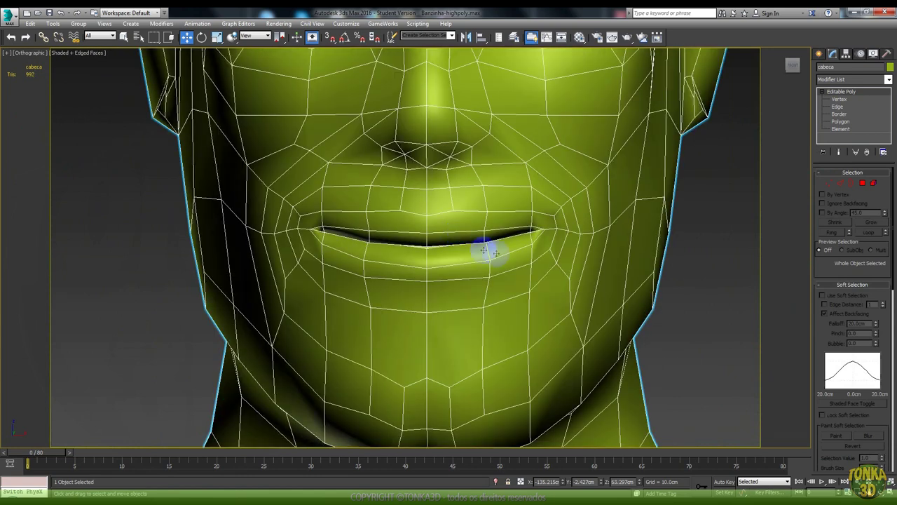
{"action": "scroll", "coordinate": [495, 210], "scroll_direction": "down", "scroll_amount": 3}
{"action": "scroll", "coordinate": [491, 293], "scroll_direction": "down", "scroll_amount": 2}
{"action": "key", "text": "F4"}
{"action": "scroll", "coordinate": [502, 290], "scroll_direction": "down", "scroll_amount": 4}
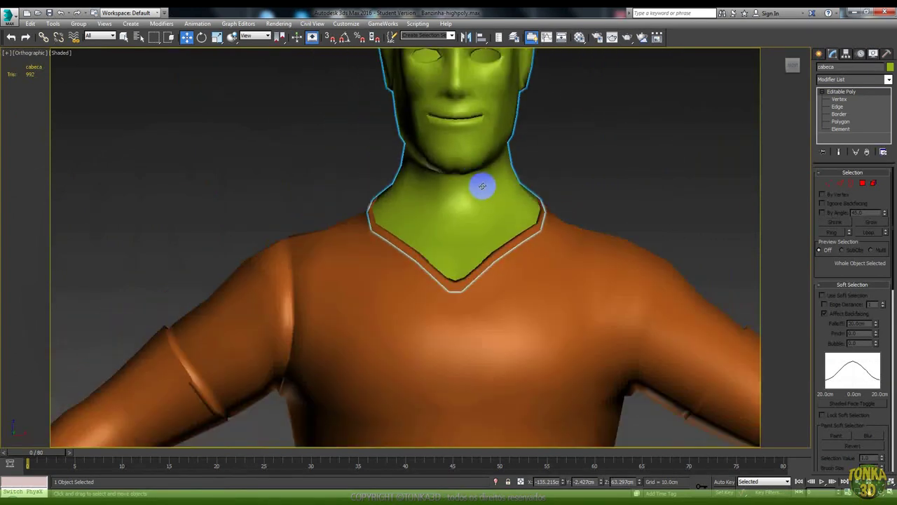
{"action": "scroll", "coordinate": [508, 199], "scroll_direction": "down", "scroll_amount": 2}
{"action": "scroll", "coordinate": [522, 210], "scroll_direction": "down", "scroll_amount": 1}
Step: Add an Unwrap UVW modifier to the cabeca head and orbit to its back
{"action": "left_click", "coordinate": [463, 244]}
{"action": "left_click", "coordinate": [452, 132]}
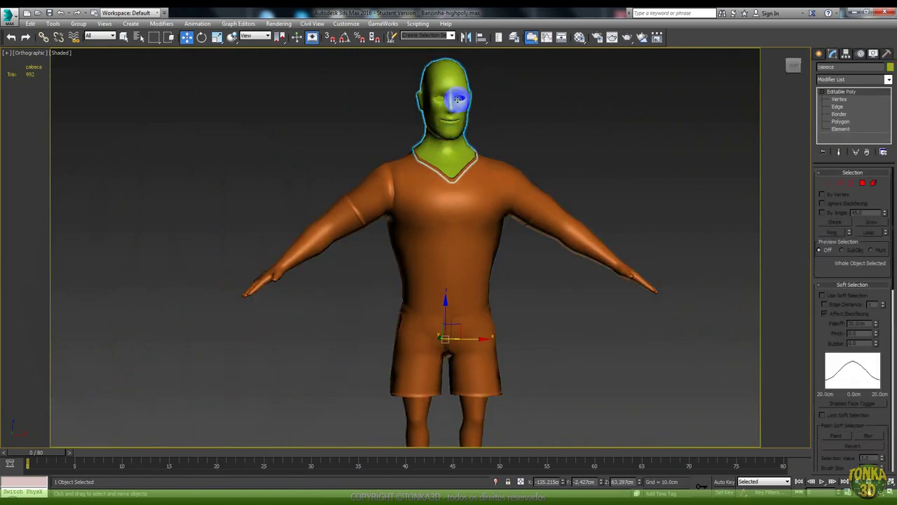
{"action": "left_click", "coordinate": [888, 79]}
{"action": "left_click_drag", "start_coordinate": [888, 94], "coordinate": [887, 358]}
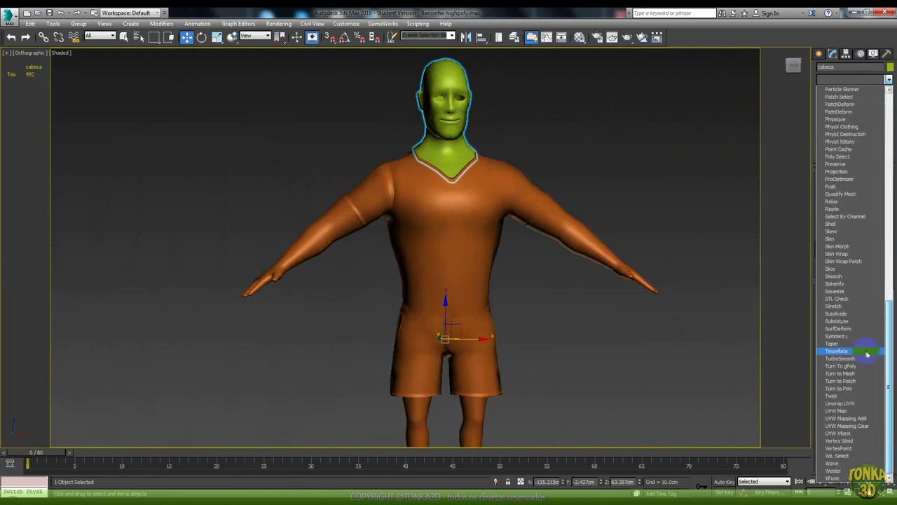
{"action": "left_click", "coordinate": [577, 137]}
{"action": "left_click", "coordinate": [889, 80]}
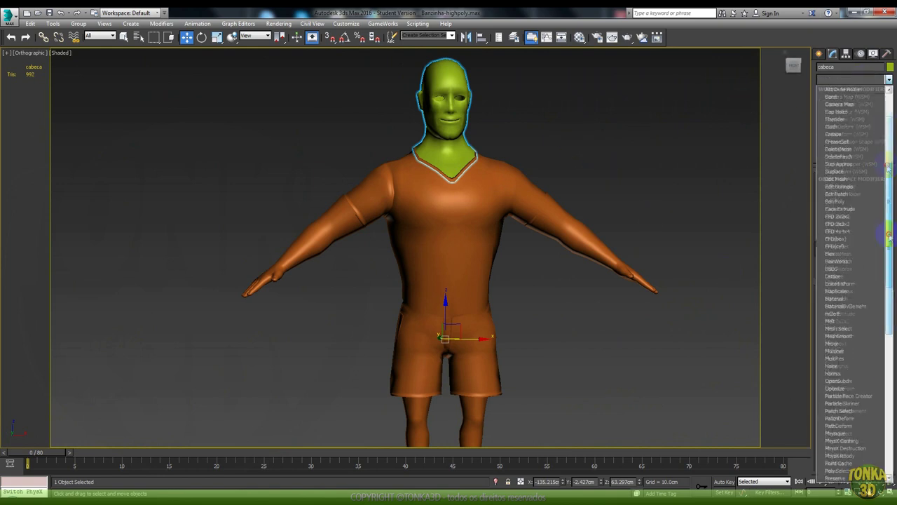
{"action": "left_click", "coordinate": [841, 370]}
{"action": "scroll", "coordinate": [459, 144], "scroll_direction": "up", "scroll_amount": 3}
{"action": "scroll", "coordinate": [459, 144], "scroll_direction": "up", "scroll_amount": 3}
{"action": "mouse_move", "coordinate": [459, 145]}
{"action": "middle_mouse_down", "text": "alt"}
{"action": "mouse_move", "coordinate": [411, 124]}
{"action": "mouse_move", "coordinate": [400, 145]}
{"action": "mouse_move", "coordinate": [513, 156]}
{"action": "mouse_move", "coordinate": [444, 178]}
{"action": "mouse_move", "coordinate": [484, 190]}
{"action": "middle_mouse_up", "text": "alt"}
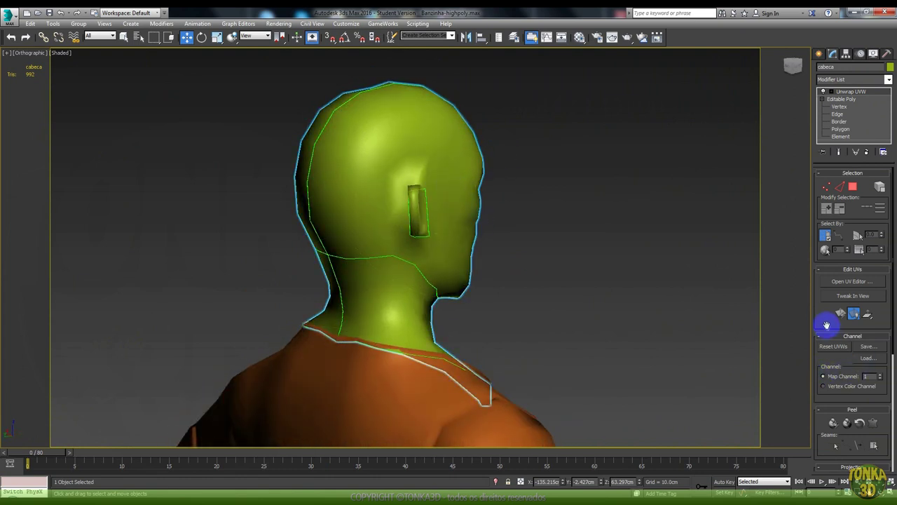
{"action": "left_click_drag", "start_coordinate": [818, 346], "coordinate": [841, 331]}
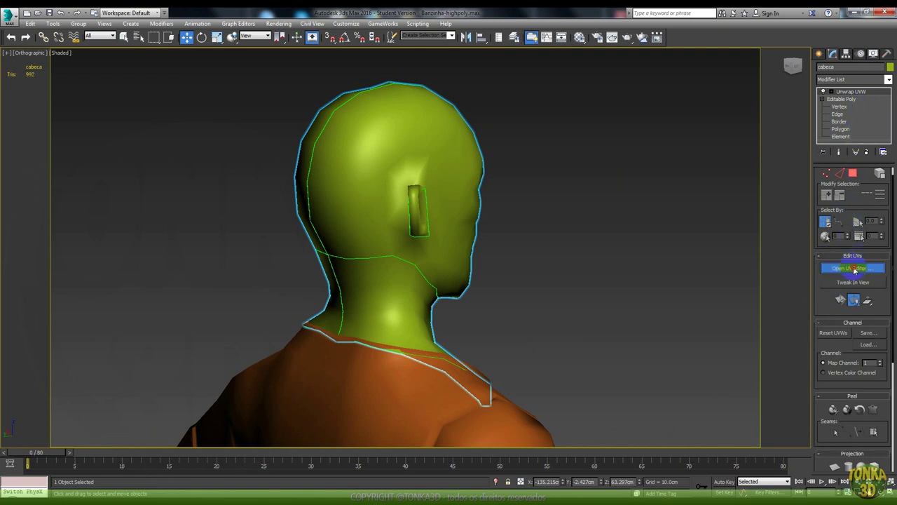
Step: Open the head's UV editor, hide the checker background and switch to polygon selection
{"action": "left_click", "coordinate": [854, 269]}
{"action": "left_click", "coordinate": [204, 75]}
{"action": "scroll", "coordinate": [170, 198], "scroll_direction": "down", "scroll_amount": 3}
{"action": "middle_click_drag", "start_coordinate": [449, 248], "coordinate": [507, 260], "text": "alt"}
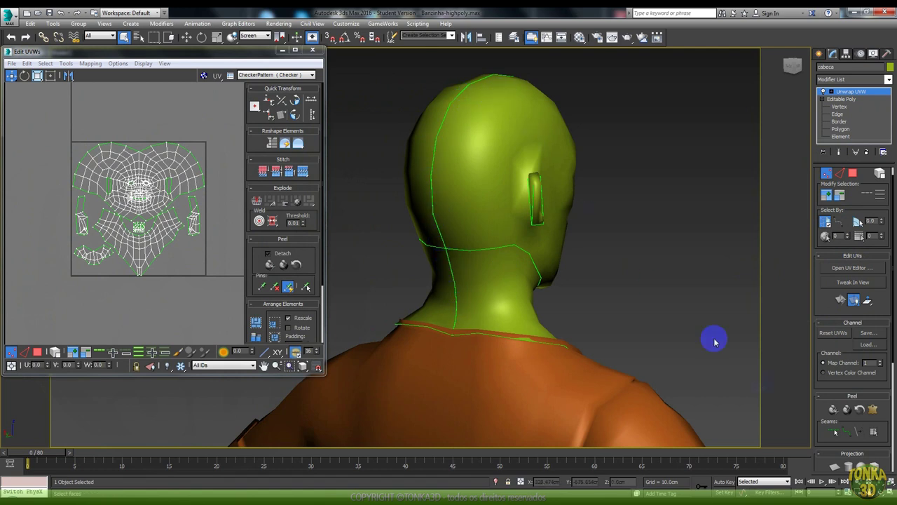
{"action": "left_click", "coordinate": [848, 157]}
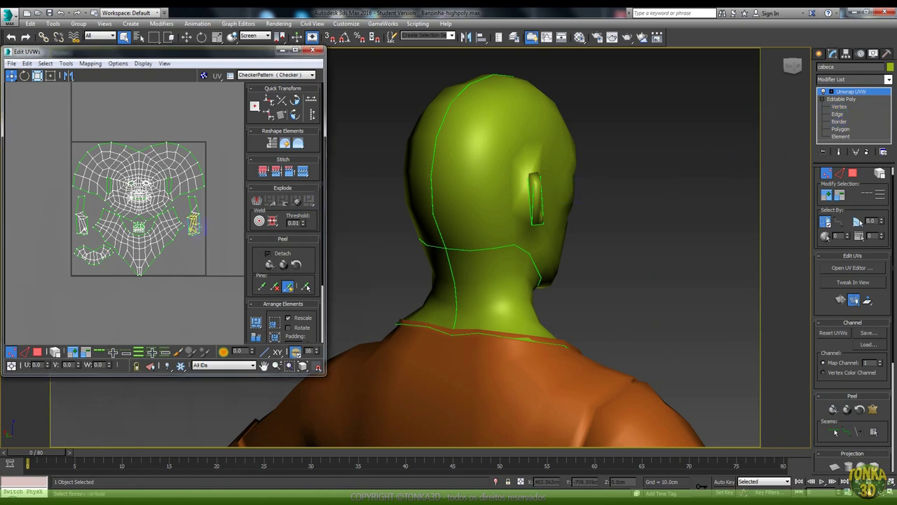
{"action": "left_click", "coordinate": [40, 353]}
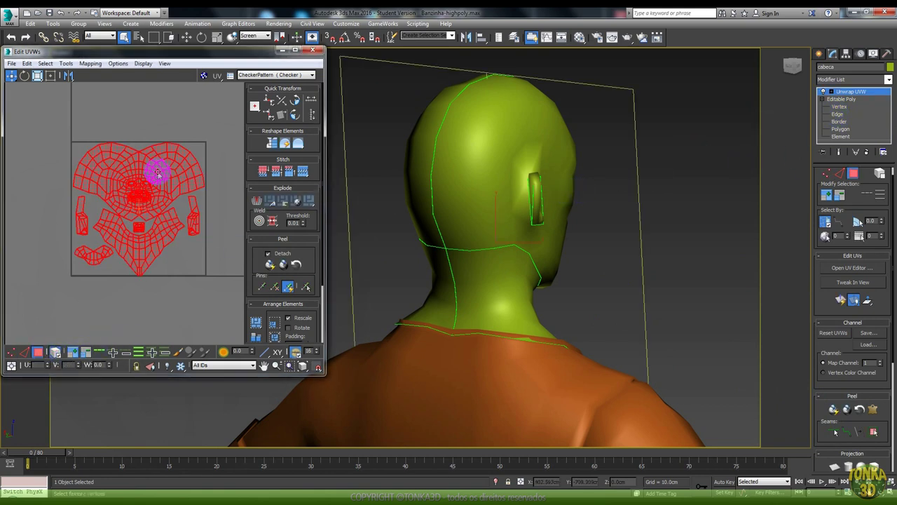
Step: Select the upper head faces, try a Pelt Map, then stop and cancel it
{"action": "left_click", "coordinate": [136, 202]}
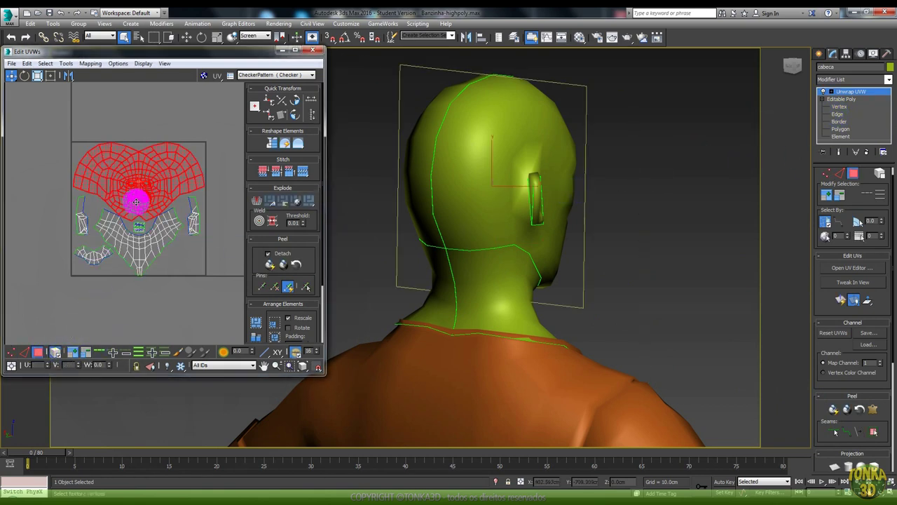
{"action": "mouse_move", "coordinate": [587, 228]}
{"action": "middle_mouse_down", "text": "alt"}
{"action": "mouse_move", "coordinate": [465, 194]}
{"action": "mouse_move", "coordinate": [577, 190]}
{"action": "mouse_move", "coordinate": [555, 194]}
{"action": "mouse_move", "coordinate": [523, 175]}
{"action": "mouse_move", "coordinate": [493, 124]}
{"action": "mouse_move", "coordinate": [486, 154]}
{"action": "middle_mouse_up", "text": "alt"}
{"action": "left_click", "coordinate": [875, 410]}
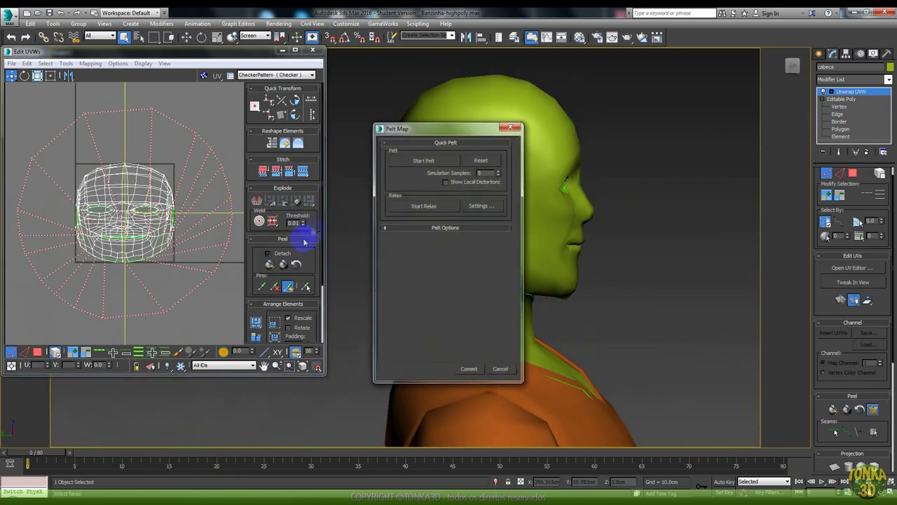
{"action": "left_click", "coordinate": [424, 163]}
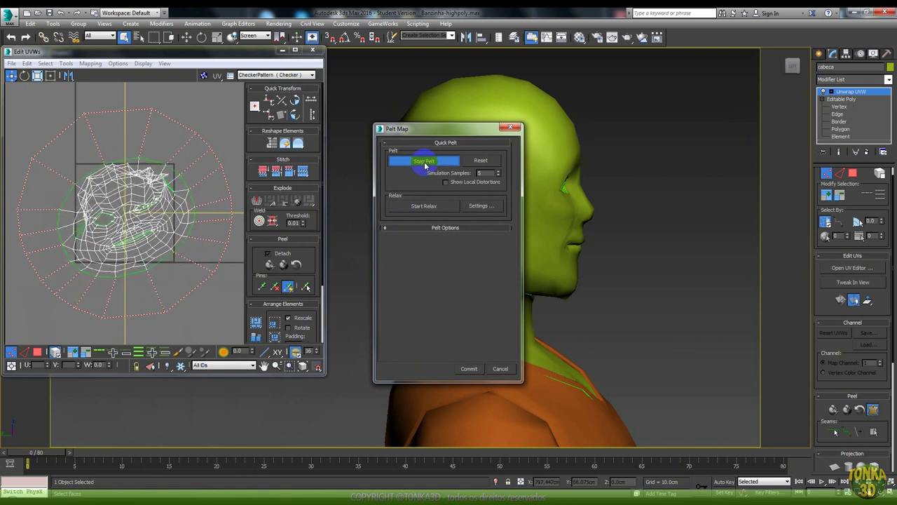
{"action": "left_click", "coordinate": [424, 163]}
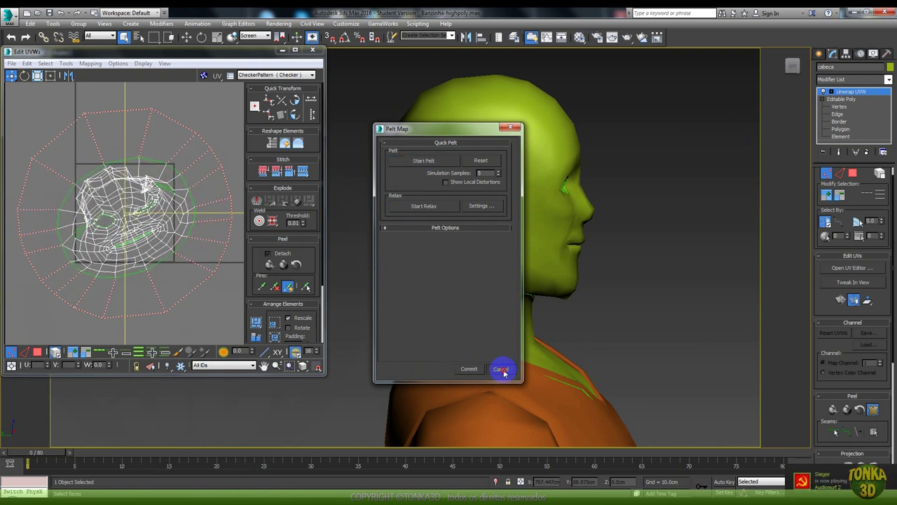
{"action": "left_click", "coordinate": [503, 372]}
{"action": "mouse_move", "coordinate": [481, 255]}
{"action": "middle_mouse_down", "text": "alt"}
{"action": "mouse_move", "coordinate": [569, 274]}
{"action": "mouse_move", "coordinate": [455, 215]}
{"action": "middle_mouse_up", "text": "alt"}
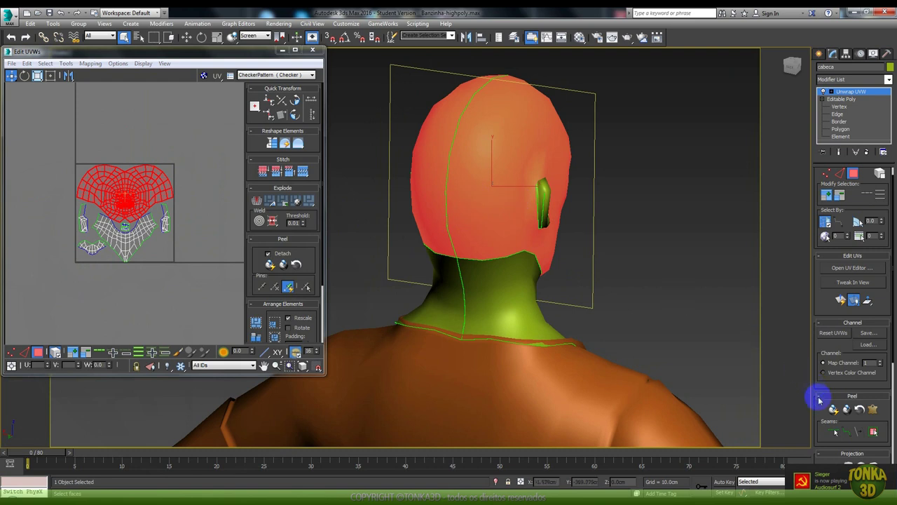
Step: Hide the map seams and switch the Unwrap UVW to Edge level
{"action": "left_click_drag", "start_coordinate": [823, 439], "coordinate": [831, 221]}
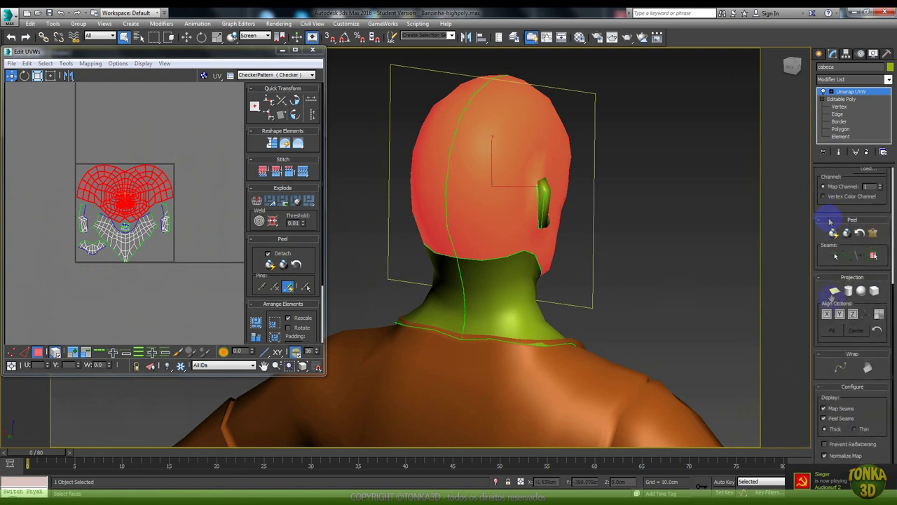
{"action": "left_click", "coordinate": [824, 409]}
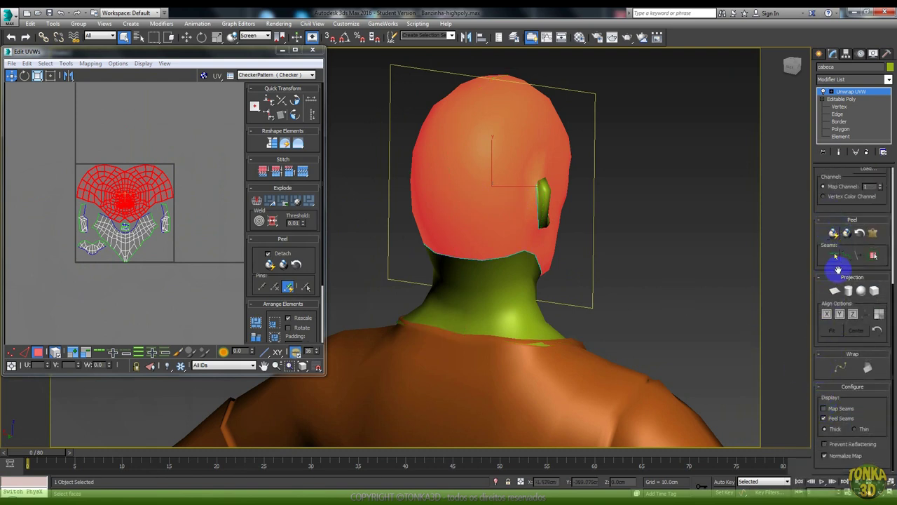
{"action": "left_click", "coordinate": [824, 92]}
{"action": "left_click", "coordinate": [847, 106]}
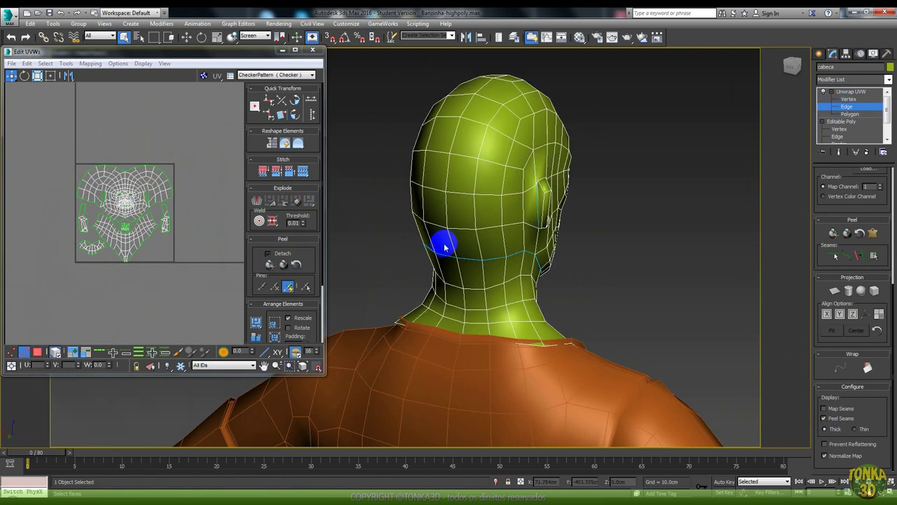
Step: Draw a point-to-point seam up the back of the skull, then select the head polygons
{"action": "left_click", "coordinate": [449, 176]}
{"action": "left_click", "coordinate": [451, 155]}
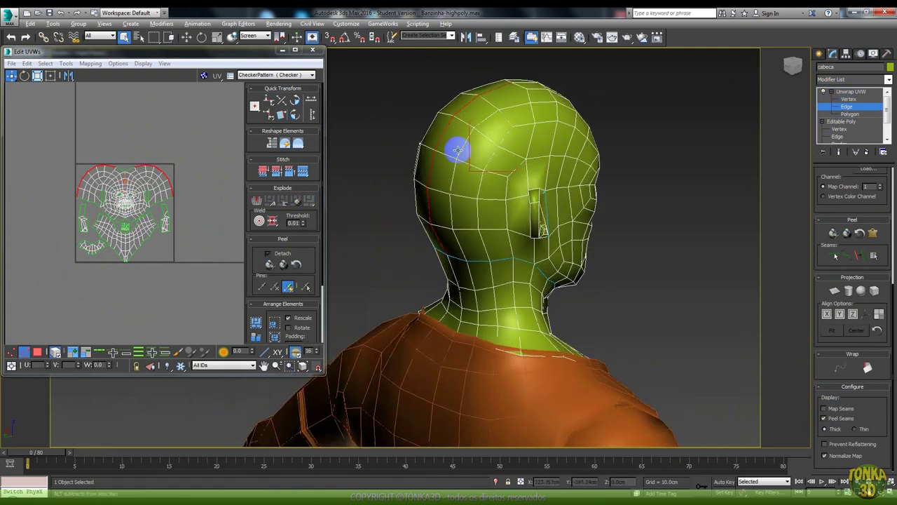
{"action": "middle_click_drag", "start_coordinate": [482, 97], "coordinate": [510, 111], "text": "alt"}
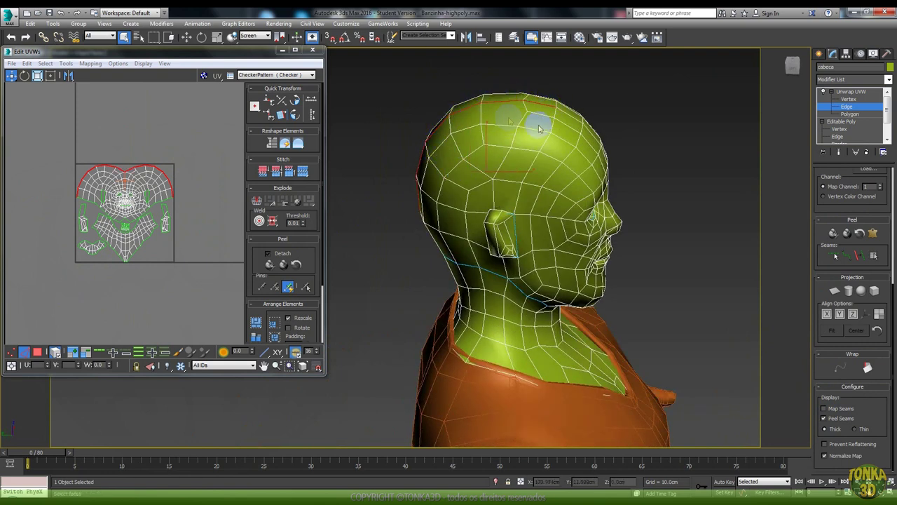
{"action": "middle_click_drag", "start_coordinate": [493, 146], "coordinate": [509, 97], "text": "alt"}
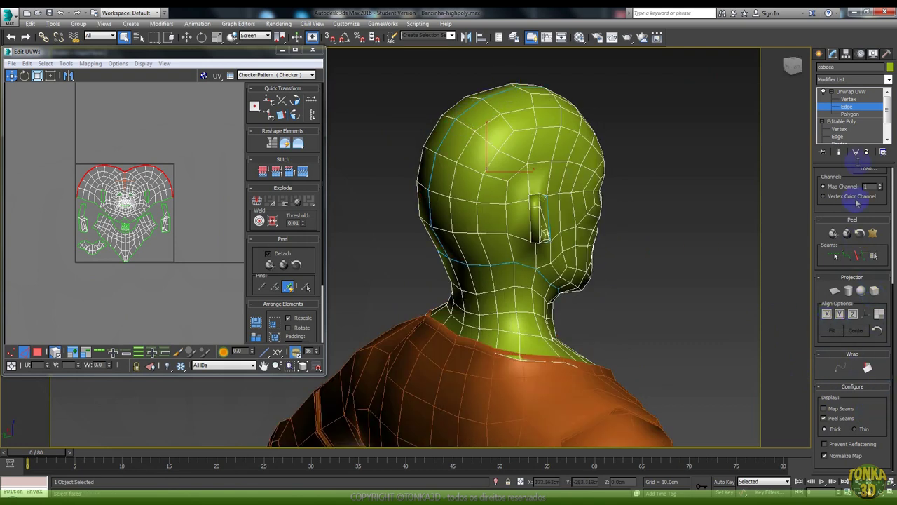
{"action": "left_click", "coordinate": [849, 114]}
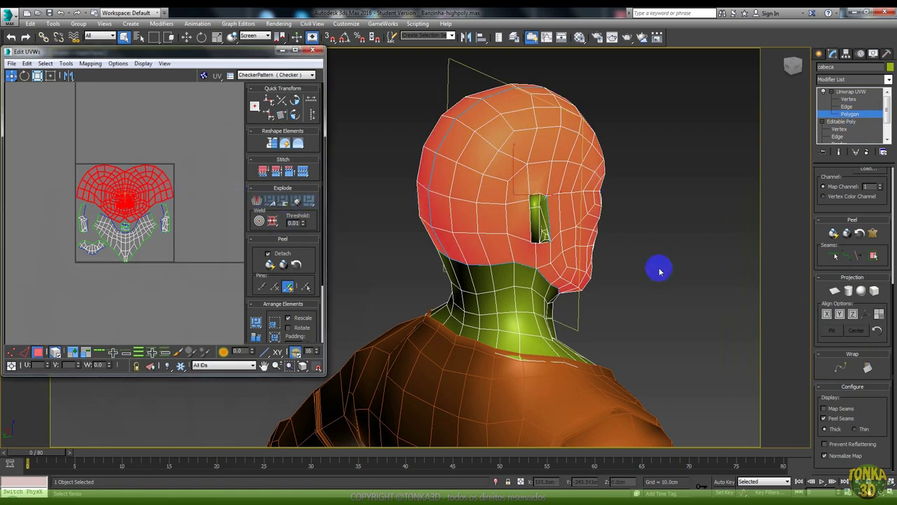
Step: Pelt-map and commit the head polygons, then rotate the resulting shell upright
{"action": "left_click", "coordinate": [873, 234]}
{"action": "left_click", "coordinate": [426, 162]}
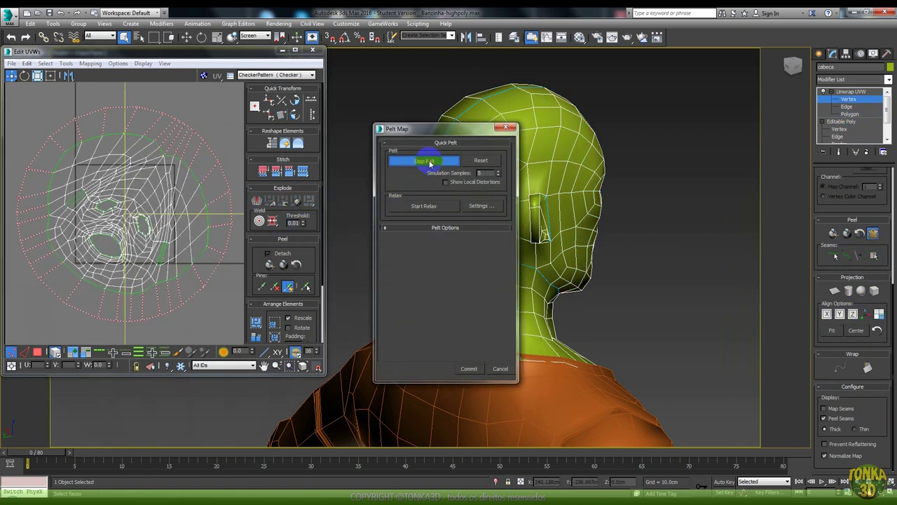
{"action": "left_click", "coordinate": [430, 163]}
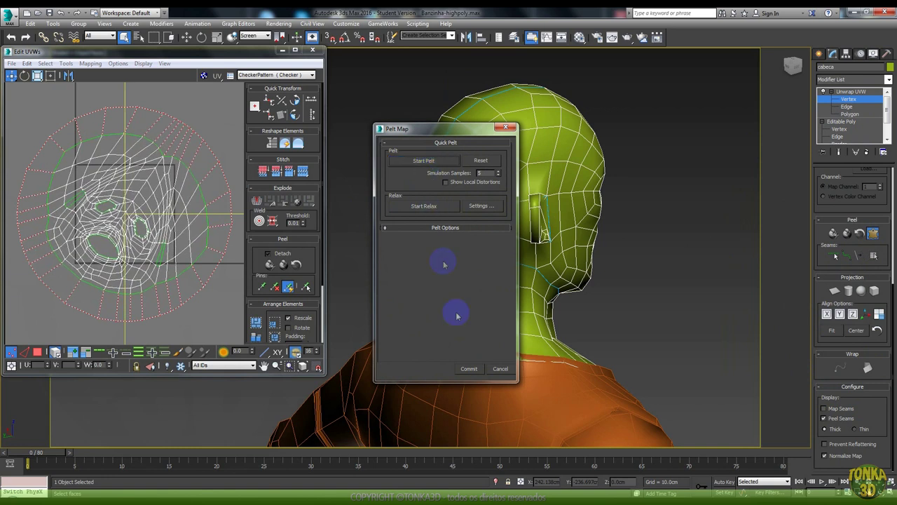
{"action": "left_click", "coordinate": [469, 369]}
{"action": "left_click", "coordinate": [24, 75]}
{"action": "mouse_move", "coordinate": [154, 202]}
{"action": "left_mouse_down"}
{"action": "mouse_move", "coordinate": [190, 182]}
{"action": "mouse_move", "coordinate": [150, 194]}
{"action": "left_mouse_up"}
{"action": "scroll", "coordinate": [165, 124], "scroll_direction": "down", "scroll_amount": 3}
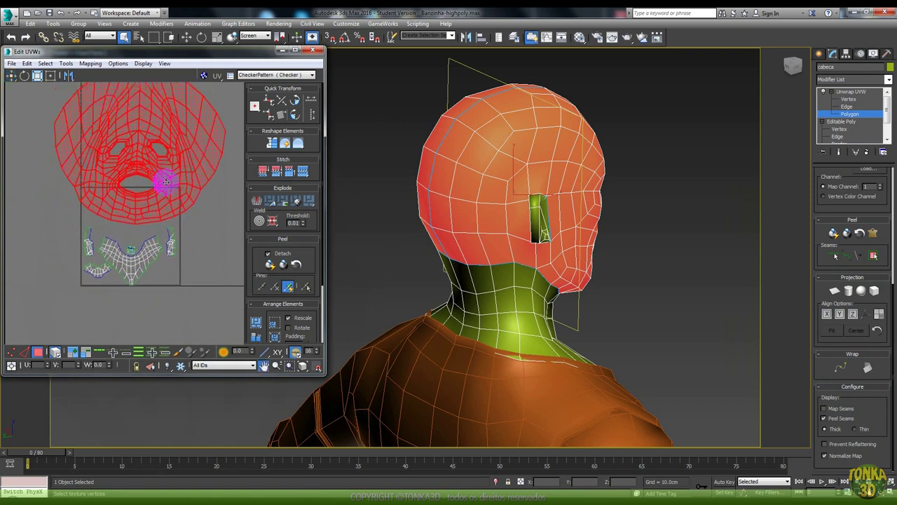
Step: Set the Relax tool to Relax By Polygon Angles and run a first relax
{"action": "left_click", "coordinate": [67, 63]}
{"action": "left_click", "coordinate": [82, 200]}
{"action": "left_click", "coordinate": [78, 93]}
{"action": "left_click", "coordinate": [79, 101]}
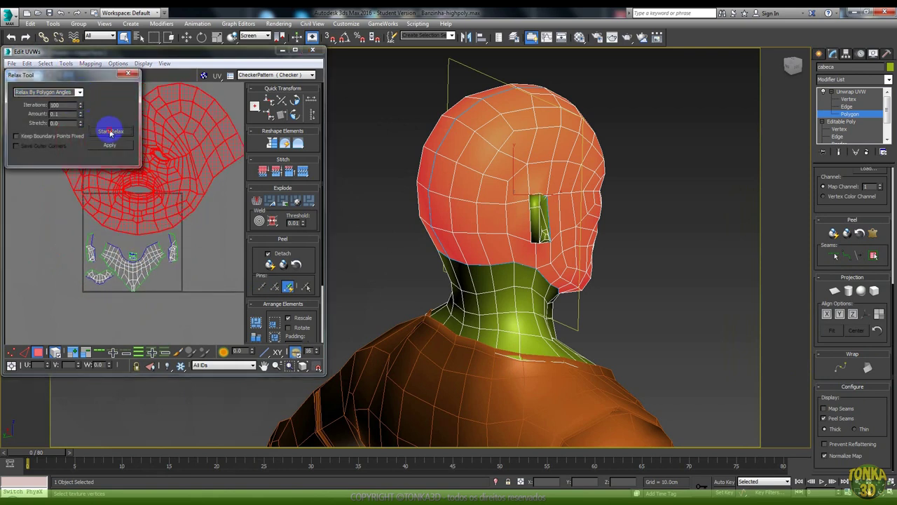
{"action": "left_click", "coordinate": [110, 132]}
Step: Reselect the head UV shell, relax it again and apply the relax
{"action": "middle_click_drag", "start_coordinate": [162, 191], "coordinate": [162, 261]}
{"action": "scroll", "coordinate": [162, 261], "scroll_direction": "up", "scroll_amount": 3}
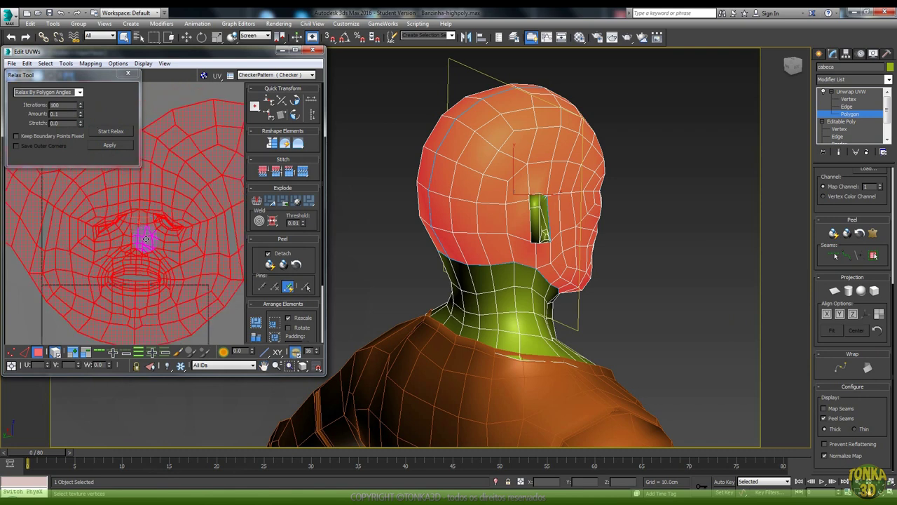
{"action": "left_click", "coordinate": [33, 318]}
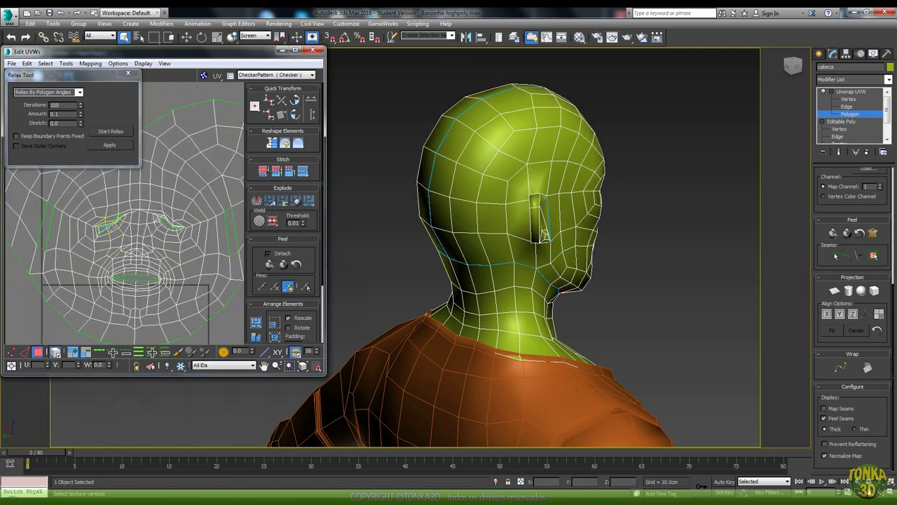
{"action": "scroll", "coordinate": [143, 256], "scroll_direction": "down", "scroll_amount": 3}
{"action": "left_click", "coordinate": [162, 240]}
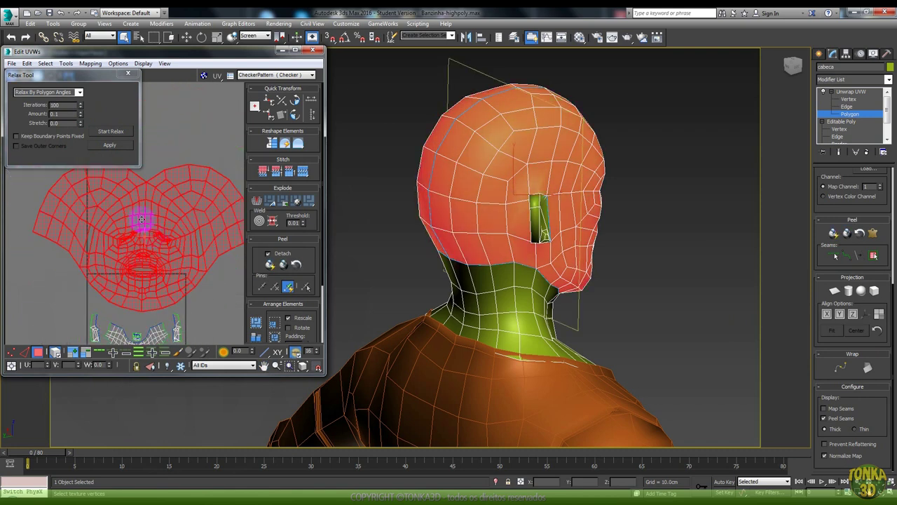
{"action": "left_click", "coordinate": [110, 131]}
{"action": "left_click", "coordinate": [110, 131]}
{"action": "scroll", "coordinate": [156, 276], "scroll_direction": "up", "scroll_amount": 3}
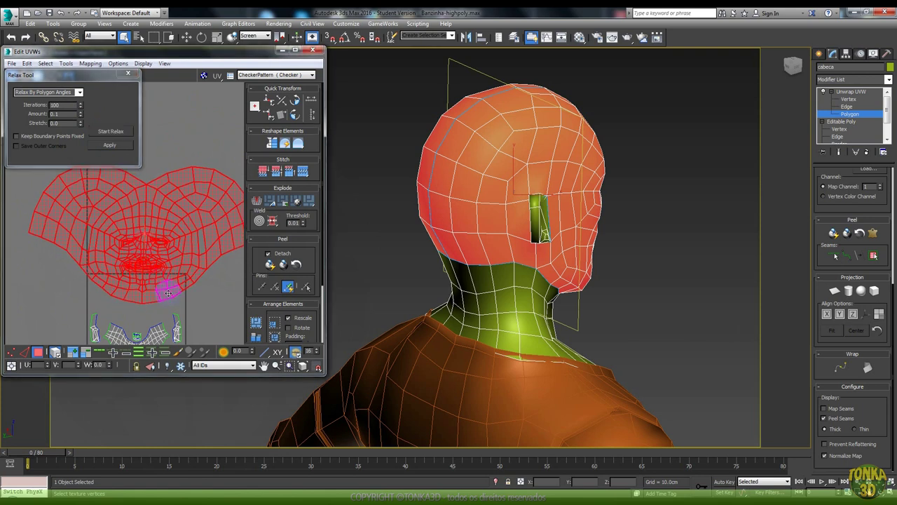
{"action": "scroll", "coordinate": [150, 260], "scroll_direction": "up", "scroll_amount": 3}
{"action": "left_click", "coordinate": [145, 245]}
{"action": "left_click", "coordinate": [130, 236]}
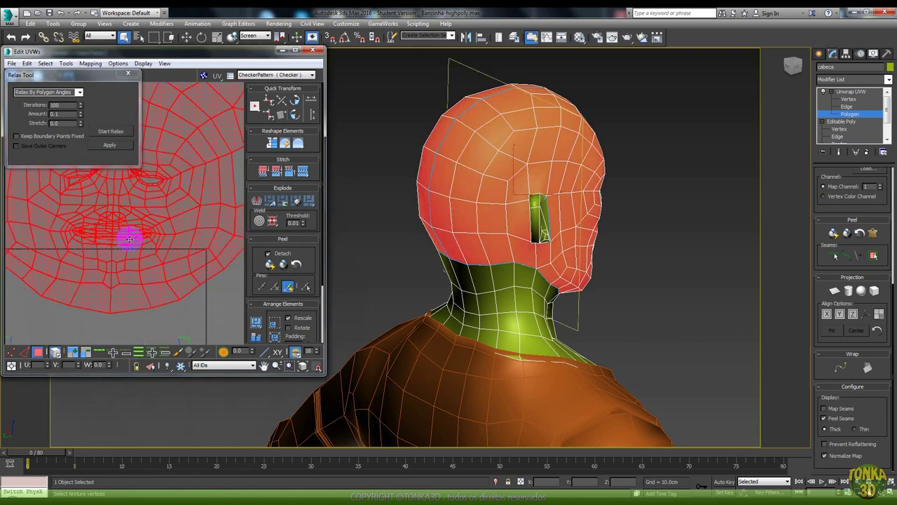
{"action": "scroll", "coordinate": [117, 244], "scroll_direction": "up", "scroll_amount": 2}
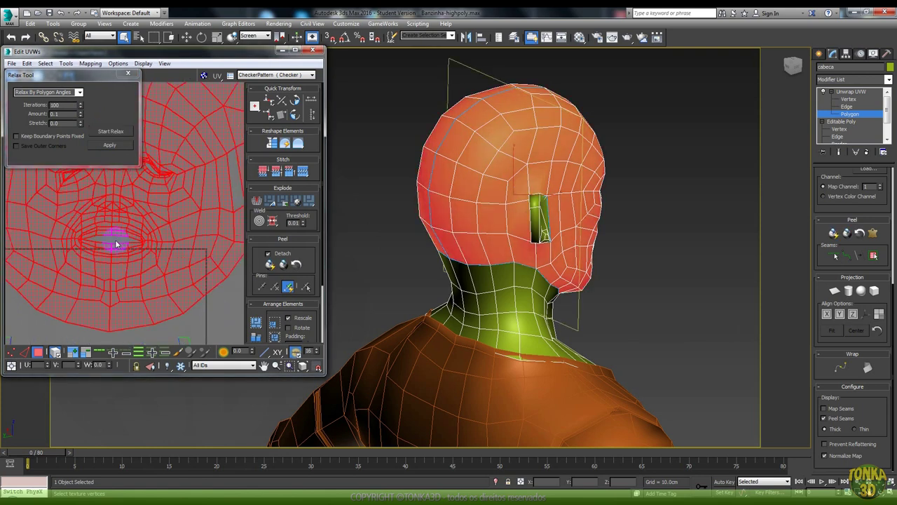
{"action": "left_click", "coordinate": [117, 148]}
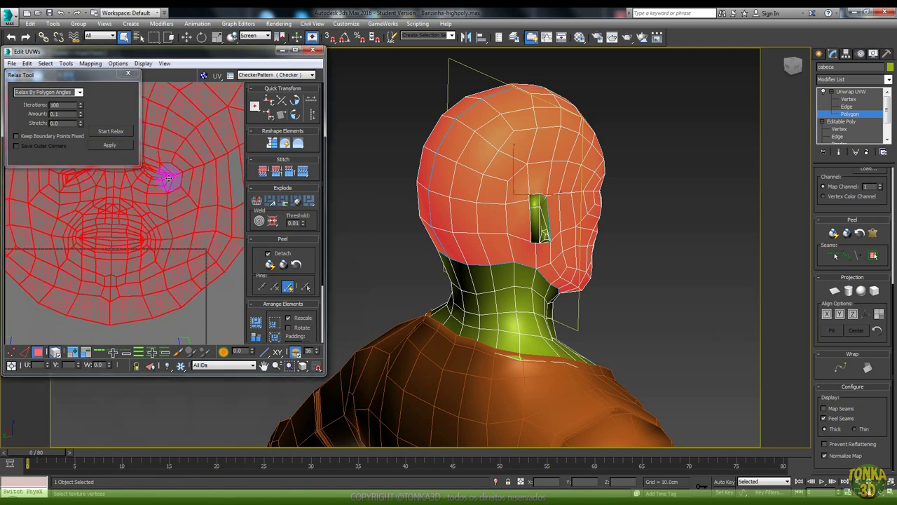
Step: Rotate and reposition the relaxed head shell upright using the quad menu transforms
{"action": "middle_click_drag", "start_coordinate": [168, 178], "coordinate": [132, 181]}
{"action": "scroll", "coordinate": [115, 238], "scroll_direction": "down", "scroll_amount": 3}
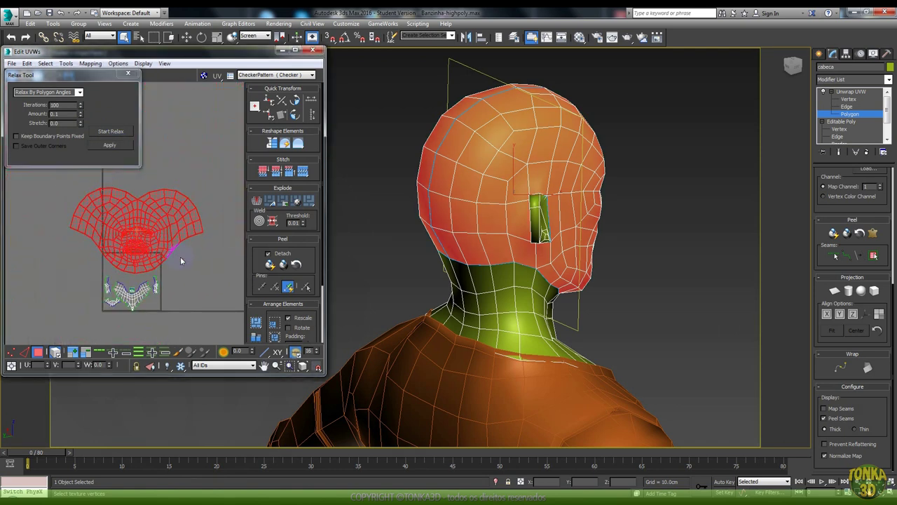
{"action": "right_click", "coordinate": [131, 229]}
{"action": "left_click", "coordinate": [145, 248]}
{"action": "right_click", "coordinate": [143, 246]}
{"action": "left_click", "coordinate": [162, 265]}
{"action": "left_click_drag", "start_coordinate": [134, 230], "coordinate": [149, 228]}
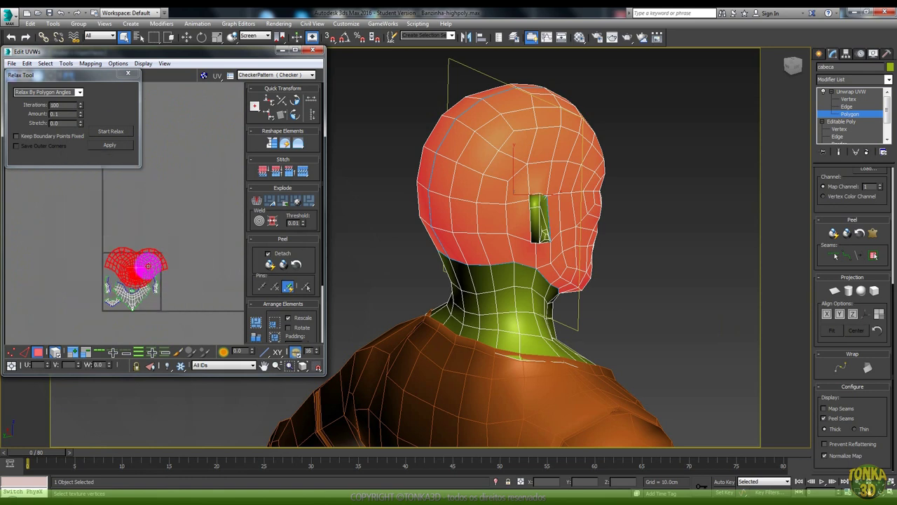
{"action": "scroll", "coordinate": [142, 275], "scroll_direction": "up", "scroll_amount": 2}
{"action": "right_click", "coordinate": [140, 271]}
{"action": "left_click", "coordinate": [157, 291]}
{"action": "mouse_move", "coordinate": [130, 266]}
{"action": "left_mouse_down"}
{"action": "mouse_move", "coordinate": [133, 280]}
{"action": "mouse_move", "coordinate": [160, 258]}
{"action": "left_mouse_up"}
{"action": "right_click", "coordinate": [132, 261]}
{"action": "left_click", "coordinate": [143, 258]}
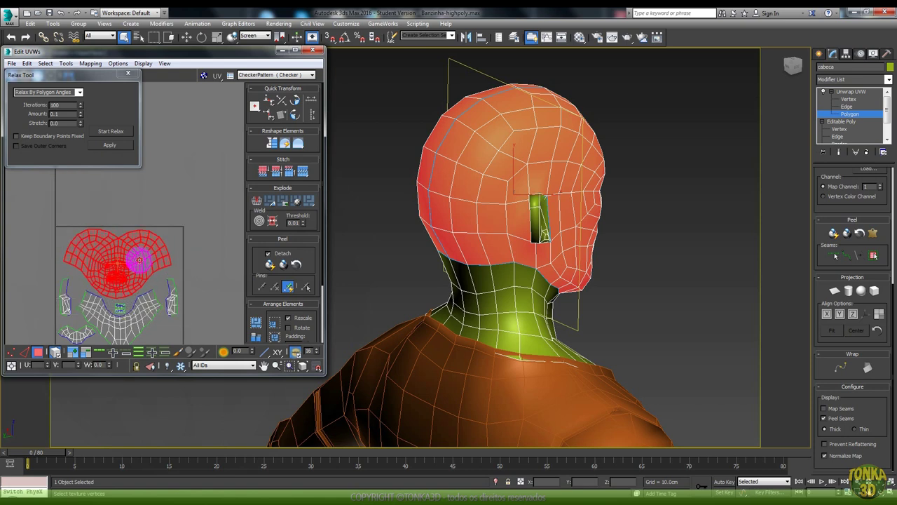
{"action": "left_click", "coordinate": [182, 222]}
{"action": "scroll", "coordinate": [183, 232], "scroll_direction": "down", "scroll_amount": 2}
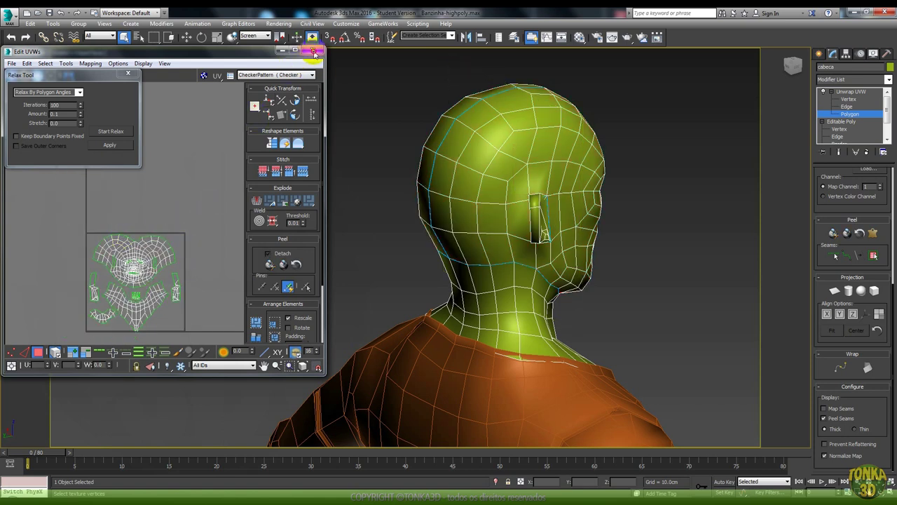
Step: Close Edit UVWs, leave polygon level and select the character body
{"action": "left_click", "coordinate": [314, 54]}
{"action": "left_click", "coordinate": [850, 113]}
{"action": "scroll", "coordinate": [552, 110], "scroll_direction": "down", "scroll_amount": 5}
{"action": "middle_click_drag", "start_coordinate": [551, 110], "coordinate": [465, 160], "text": "alt"}
{"action": "left_click", "coordinate": [479, 183]}
{"action": "scroll", "coordinate": [428, 189], "scroll_direction": "up", "scroll_amount": 4}
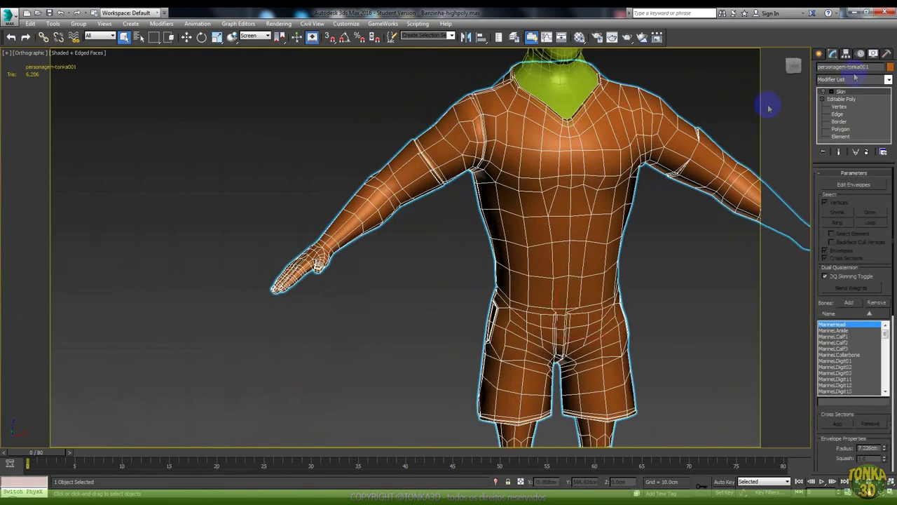
Step: Unhide all objects in the Display panel and select the watch band Cylinder002
{"action": "left_click", "coordinate": [873, 54]}
{"action": "left_click", "coordinate": [851, 331]}
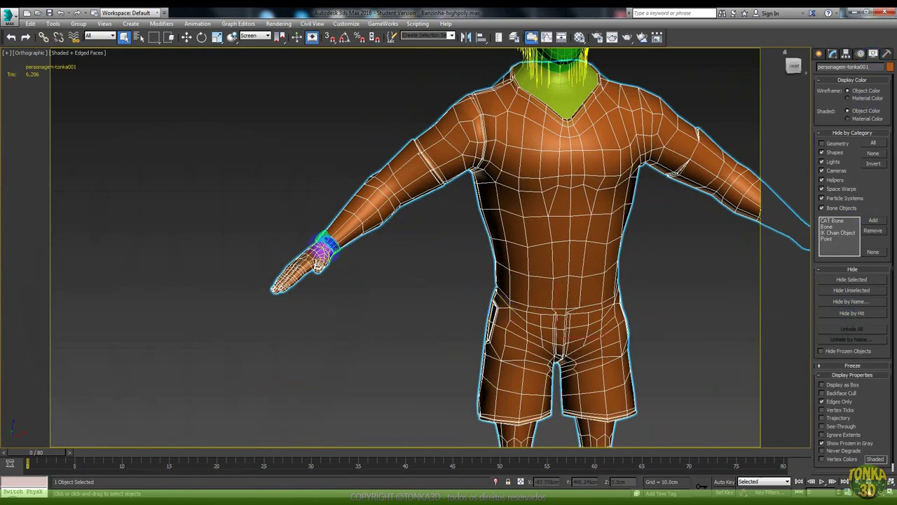
{"action": "scroll", "coordinate": [336, 242], "scroll_direction": "up", "scroll_amount": 5}
{"action": "left_click", "coordinate": [358, 232]}
{"action": "scroll", "coordinate": [358, 232], "scroll_direction": "up", "scroll_amount": 3}
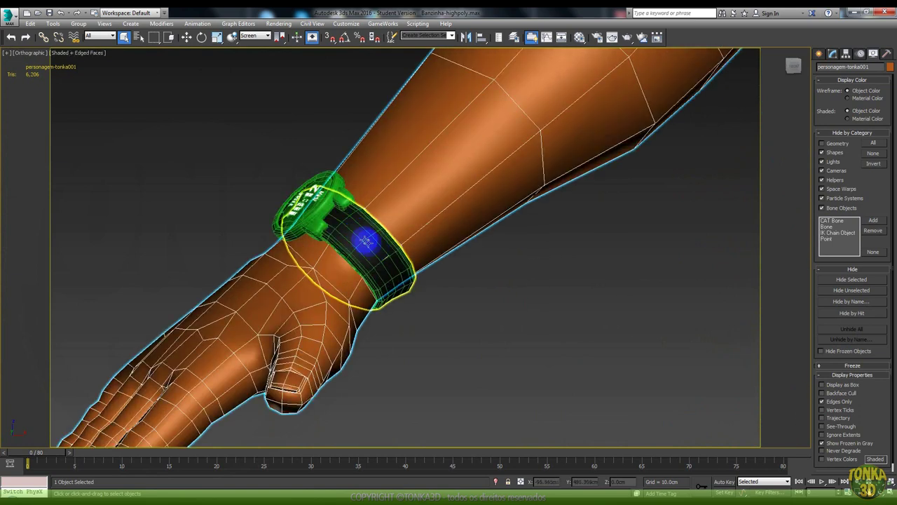
{"action": "middle_click_drag", "start_coordinate": [351, 229], "coordinate": [360, 232], "text": "alt"}
{"action": "left_click", "coordinate": [362, 237]}
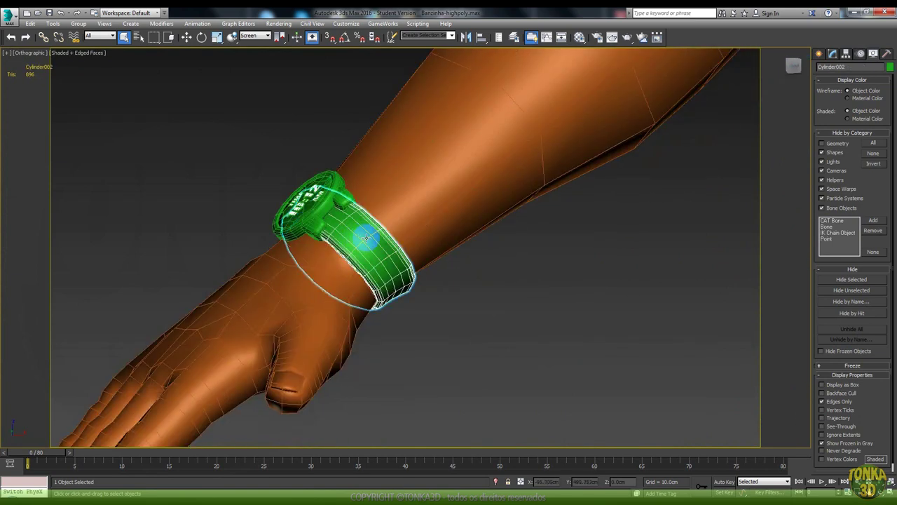
Step: Clone the band as an independent copy, Cylinder004, and hide the watch face
{"action": "left_click", "coordinate": [365, 239], "text": "shift"}
{"action": "left_click", "coordinate": [423, 233]}
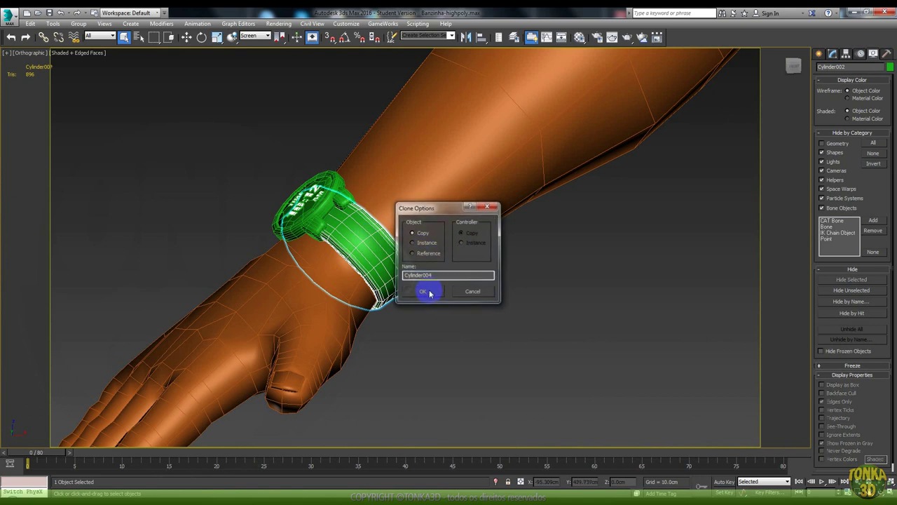
{"action": "left_click", "coordinate": [429, 294]}
{"action": "left_click", "coordinate": [444, 219], "text": "ctrl"}
{"action": "left_click", "coordinate": [850, 293]}
{"action": "left_click", "coordinate": [484, 308]}
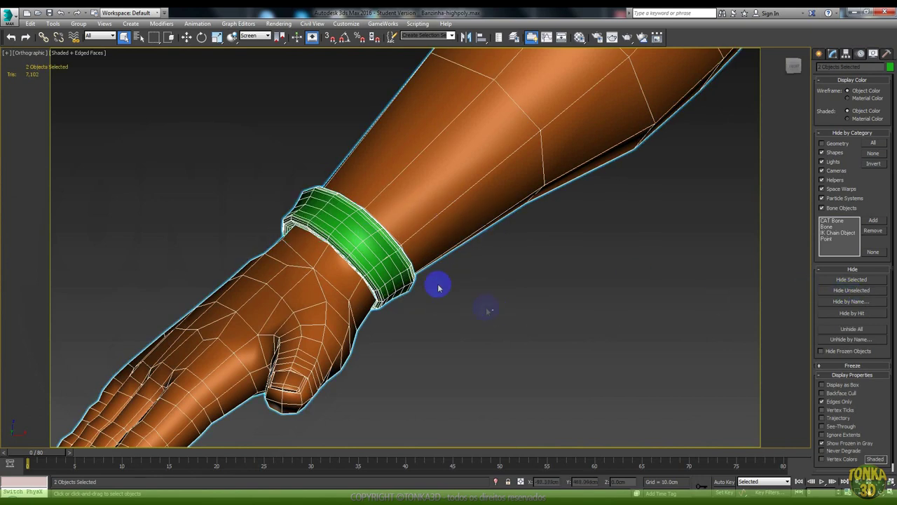
Step: Make Cylinder004 orange and turn off its TurboSmooth in the modifier stack
{"action": "left_click", "coordinate": [889, 67]}
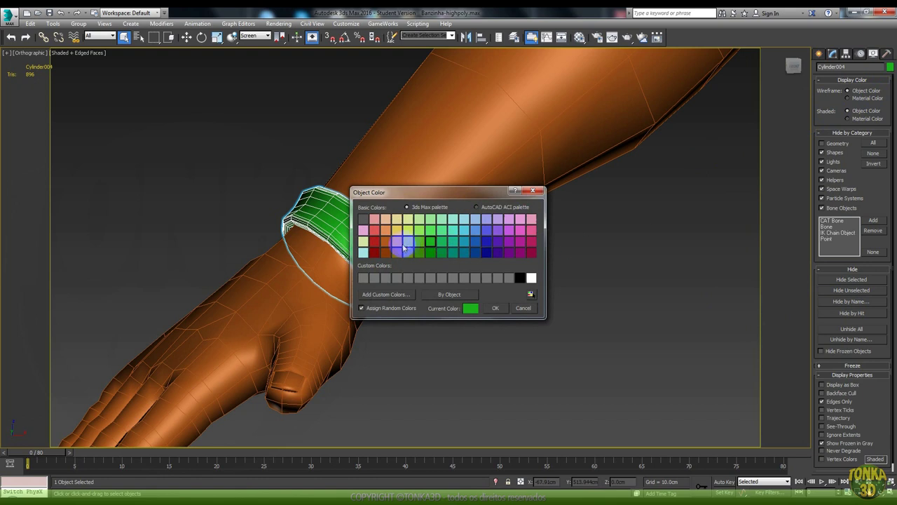
{"action": "left_click", "coordinate": [488, 304]}
{"action": "left_click", "coordinate": [833, 54]}
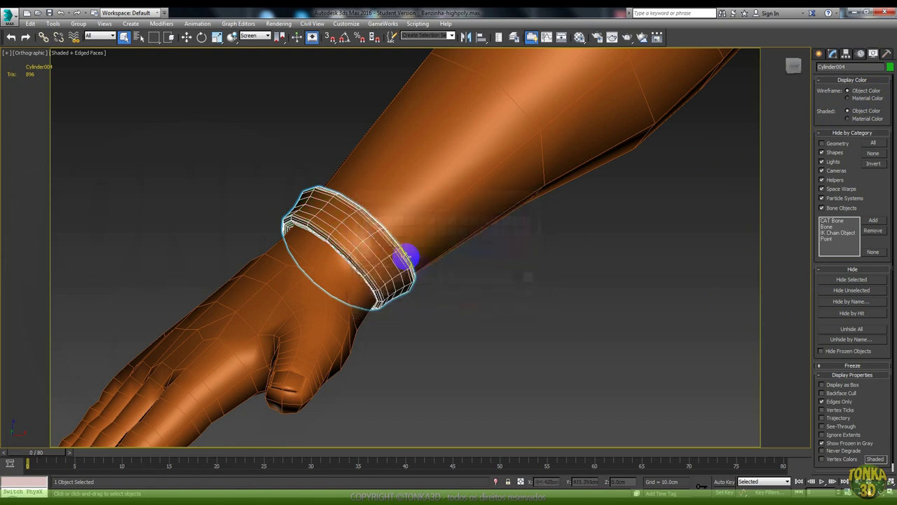
{"action": "left_click", "coordinate": [824, 92]}
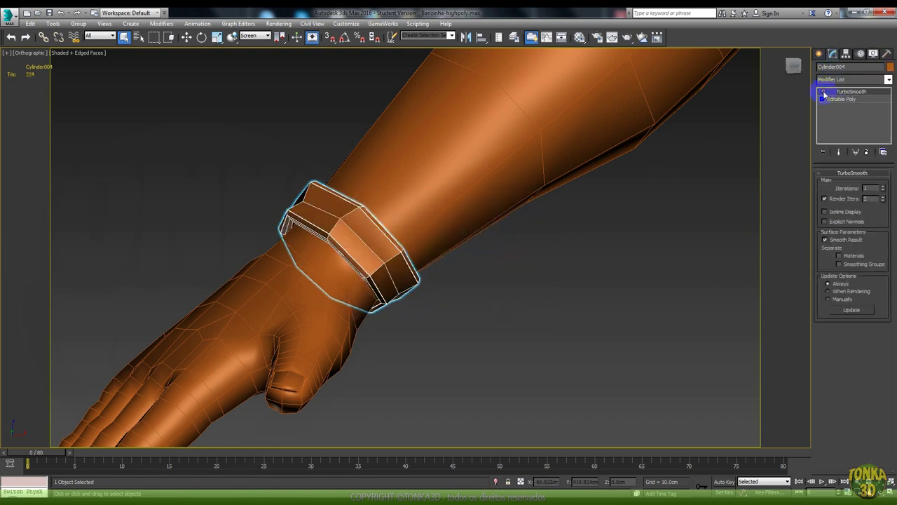
Step: At Edge level, connect a new edge loop across the front edges of the wristband
{"action": "left_click", "coordinate": [837, 113]}
{"action": "middle_click_drag", "start_coordinate": [390, 215], "coordinate": [397, 220], "text": "alt"}
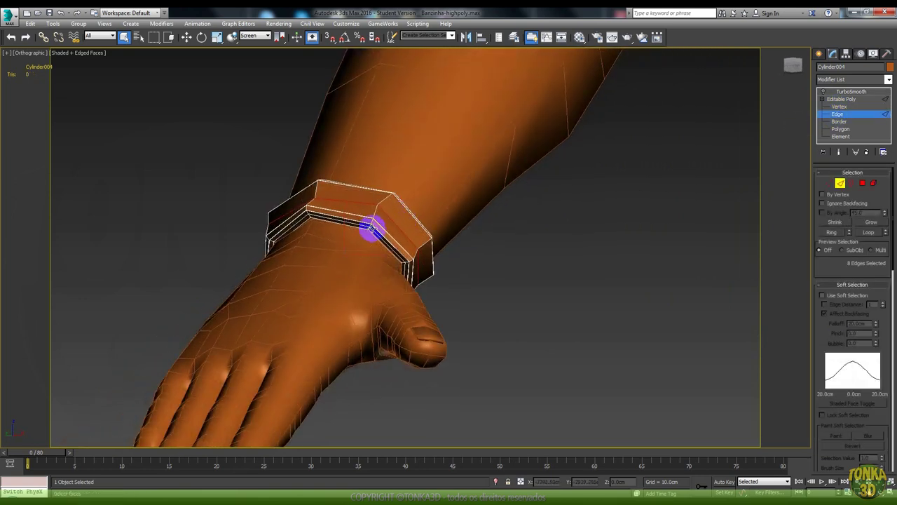
{"action": "scroll", "coordinate": [379, 230], "scroll_direction": "up", "scroll_amount": 5}
{"action": "scroll", "coordinate": [405, 222], "scroll_direction": "up", "scroll_amount": 2}
{"action": "left_click", "coordinate": [403, 201], "text": "ctrl"}
{"action": "scroll", "coordinate": [491, 183], "scroll_direction": "down", "scroll_amount": 3}
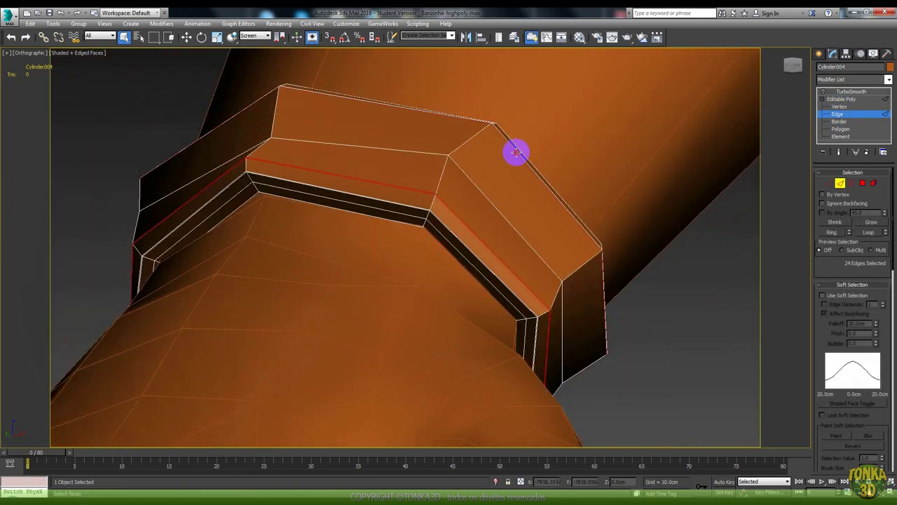
{"action": "left_click", "coordinate": [516, 152]}
{"action": "mouse_move", "coordinate": [332, 150]}
{"action": "middle_mouse_down", "text": "alt"}
{"action": "mouse_move", "coordinate": [460, 182]}
{"action": "mouse_move", "coordinate": [537, 224]}
{"action": "middle_mouse_up", "text": "alt"}
{"action": "scroll", "coordinate": [424, 230], "scroll_direction": "down", "scroll_amount": 3}
{"action": "key", "text": "F3"}
{"action": "left_click_drag", "start_coordinate": [465, 298], "coordinate": [516, 85]}
{"action": "right_click", "coordinate": [495, 132]}
{"action": "left_click", "coordinate": [484, 166]}
Step: Connect another new edge across the band's left-side edges
{"action": "left_click_drag", "start_coordinate": [341, 304], "coordinate": [310, 176]}
{"action": "right_click", "coordinate": [317, 190]}
{"action": "left_click", "coordinate": [305, 224]}
{"action": "right_click", "coordinate": [480, 236]}
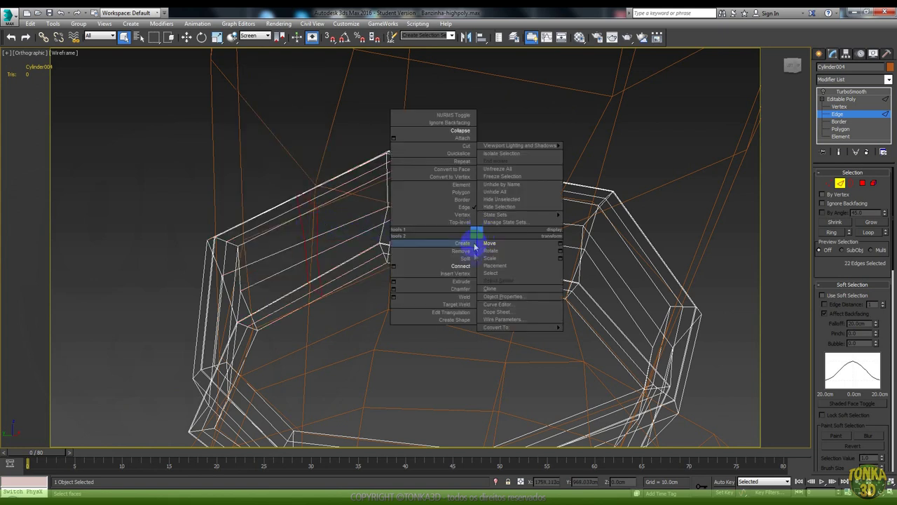
{"action": "left_click", "coordinate": [464, 292]}
{"action": "key", "text": "F3"}
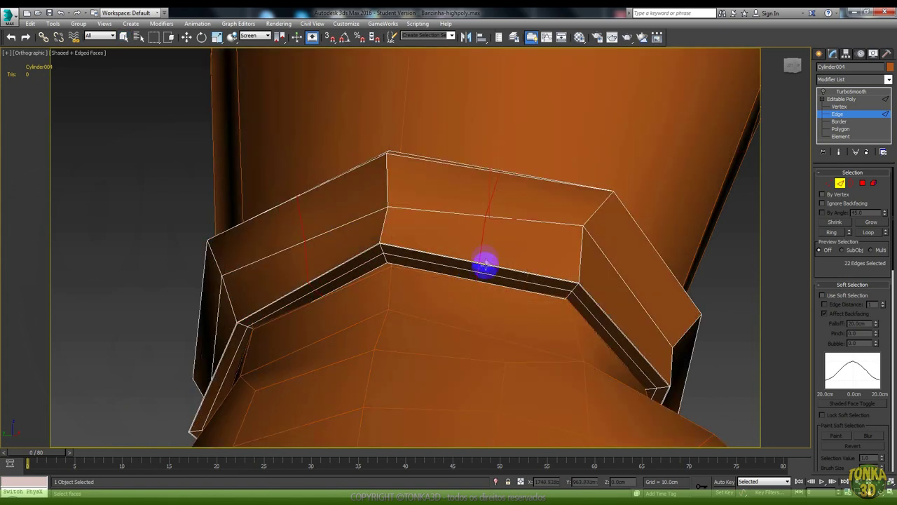
Step: Move the new edge loop upward on the band
{"action": "mouse_move", "coordinate": [447, 224]}
{"action": "middle_mouse_down", "text": "alt"}
{"action": "mouse_move", "coordinate": [456, 187]}
{"action": "mouse_move", "coordinate": [472, 194]}
{"action": "middle_mouse_up", "text": "alt"}
{"action": "key", "text": "w"}
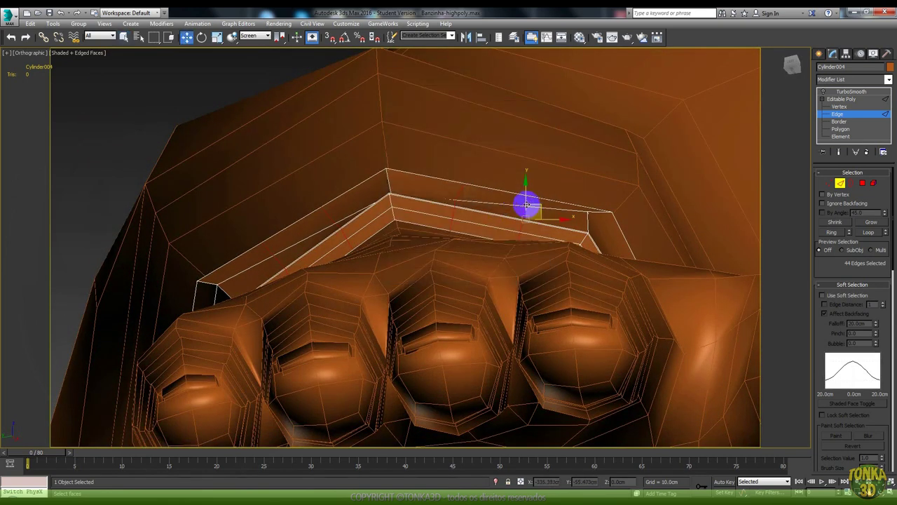
{"action": "left_click_drag", "start_coordinate": [527, 205], "coordinate": [523, 184]}
{"action": "middle_click_drag", "start_coordinate": [500, 184], "coordinate": [488, 269], "text": "alt"}
Step: At Vertex level, raise the band's centre-top vertices to widen the front
{"action": "left_click", "coordinate": [833, 110]}
{"action": "scroll", "coordinate": [481, 136], "scroll_direction": "down", "scroll_amount": 3}
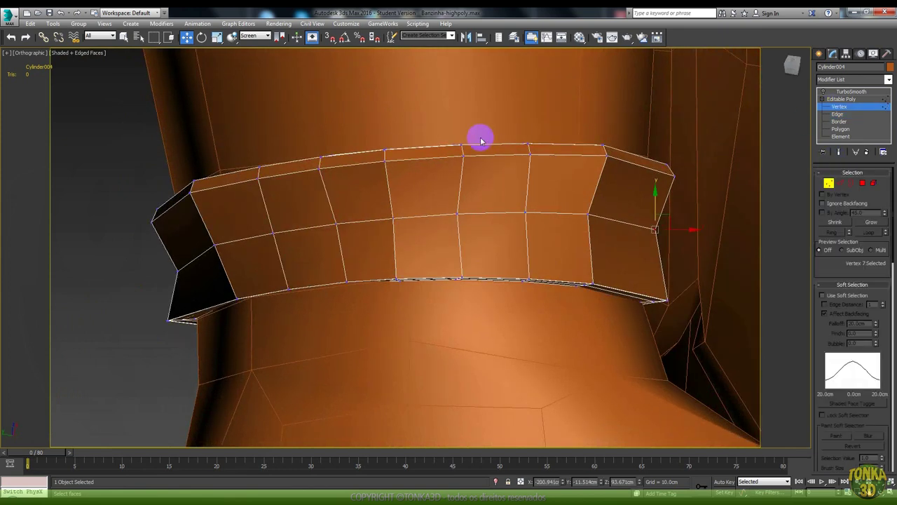
{"action": "key", "text": "F3"}
{"action": "left_click_drag", "start_coordinate": [481, 157], "coordinate": [294, 220]}
{"action": "key", "text": "F3"}
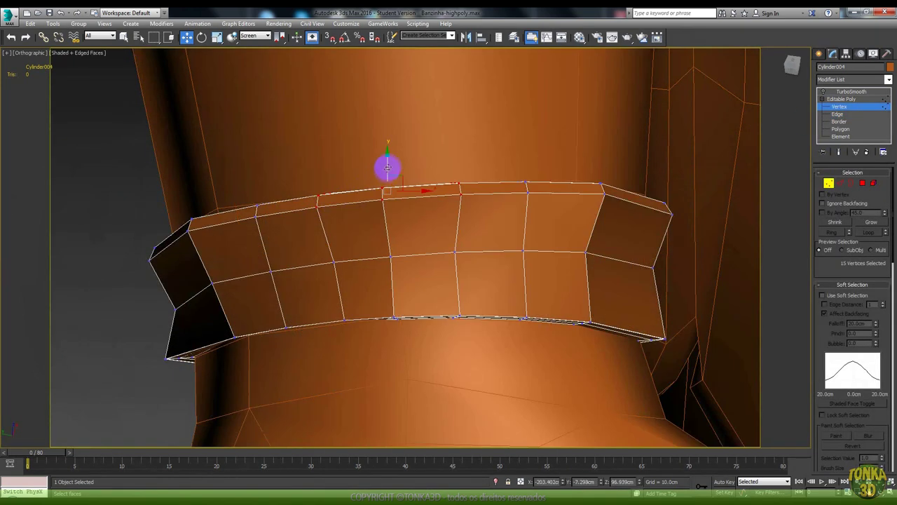
{"action": "mouse_move", "coordinate": [400, 176]}
{"action": "left_mouse_down"}
{"action": "mouse_move", "coordinate": [387, 143]}
{"action": "mouse_move", "coordinate": [393, 116]}
{"action": "left_mouse_up"}
Step: Pull the band's bottom middle vertices downward, then return to object level
{"action": "key", "text": "F3"}
{"action": "left_click_drag", "start_coordinate": [443, 304], "coordinate": [394, 272]}
{"action": "key", "text": "F3"}
{"action": "left_click_drag", "start_coordinate": [411, 303], "coordinate": [413, 350]}
{"action": "key", "text": "F3"}
{"action": "key", "text": "F3"}
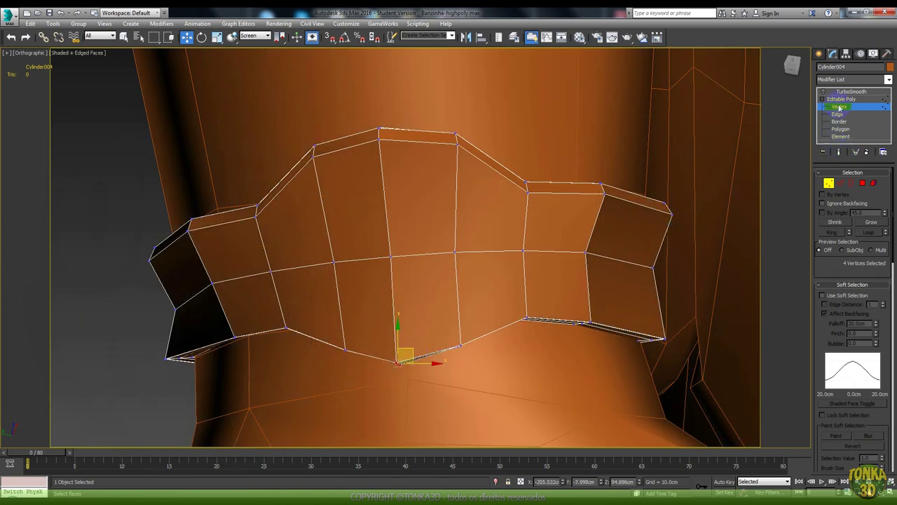
{"action": "left_click", "coordinate": [839, 107]}
{"action": "scroll", "coordinate": [481, 186], "scroll_direction": "down", "scroll_amount": 5}
{"action": "middle_click_drag", "start_coordinate": [439, 162], "coordinate": [539, 264]}
{"action": "scroll", "coordinate": [454, 194], "scroll_direction": "up", "scroll_amount": 3}
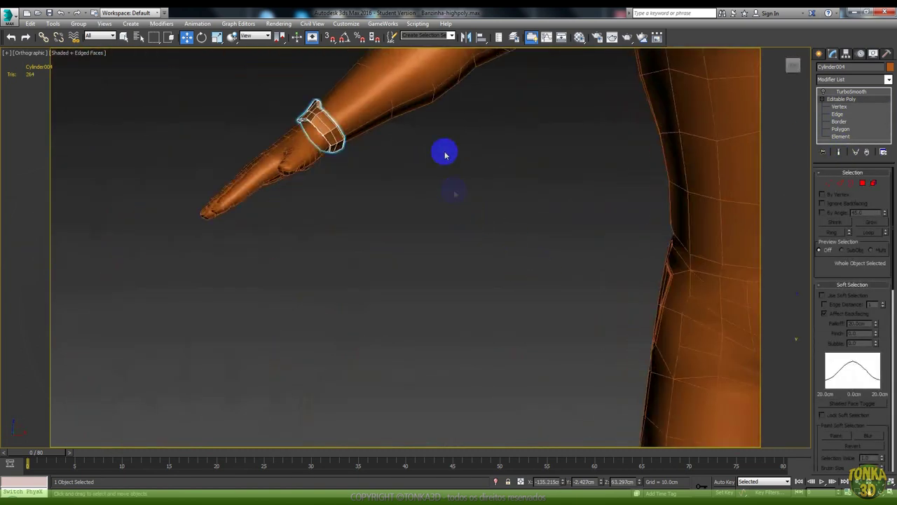
Step: Reselect the Cylinder004 wristband, toggling the edged-faces display
{"action": "scroll", "coordinate": [454, 194], "scroll_direction": "down", "scroll_amount": 3}
{"action": "left_click", "coordinate": [423, 248]}
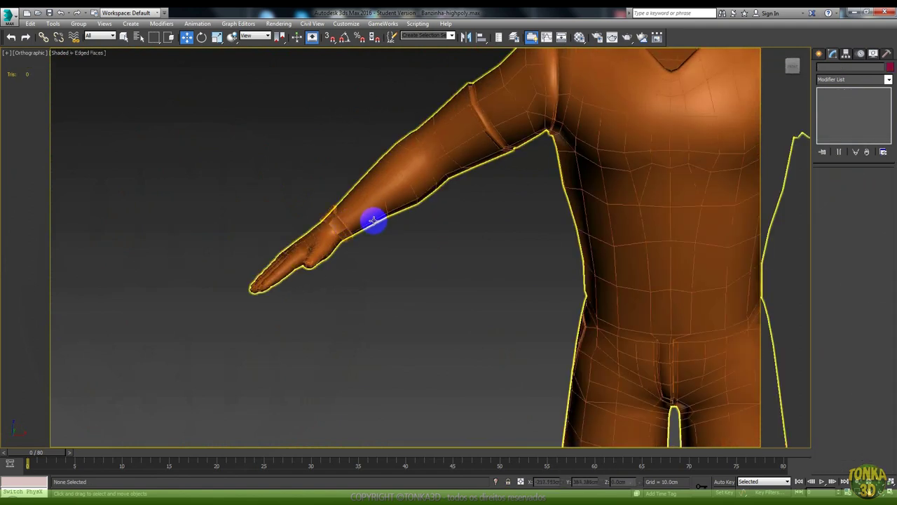
{"action": "key", "text": "F4"}
{"action": "scroll", "coordinate": [358, 218], "scroll_direction": "up", "scroll_amount": 5}
{"action": "scroll", "coordinate": [495, 217], "scroll_direction": "down", "scroll_amount": 5}
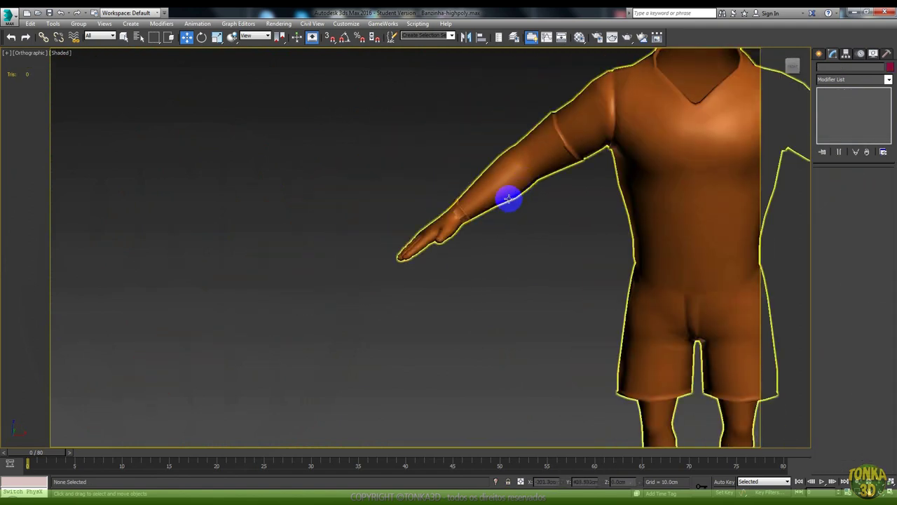
{"action": "scroll", "coordinate": [491, 210], "scroll_direction": "up", "scroll_amount": 5}
{"action": "left_click", "coordinate": [460, 231]}
{"action": "key", "text": "F4"}
Step: Select the band as one element and give it smoothing group 1
{"action": "left_click", "coordinate": [841, 136]}
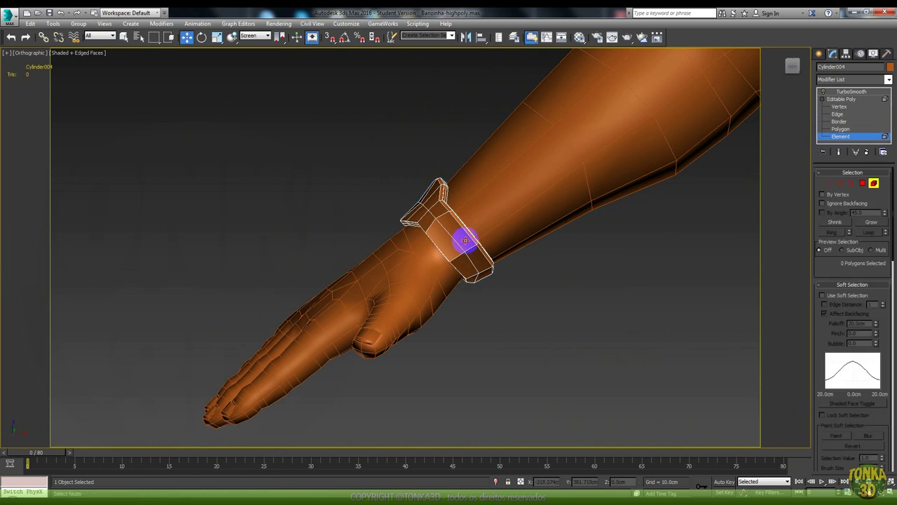
{"action": "left_click", "coordinate": [461, 238]}
{"action": "scroll", "coordinate": [862, 417], "scroll_direction": "down", "scroll_amount": 5}
{"action": "left_click", "coordinate": [865, 411]}
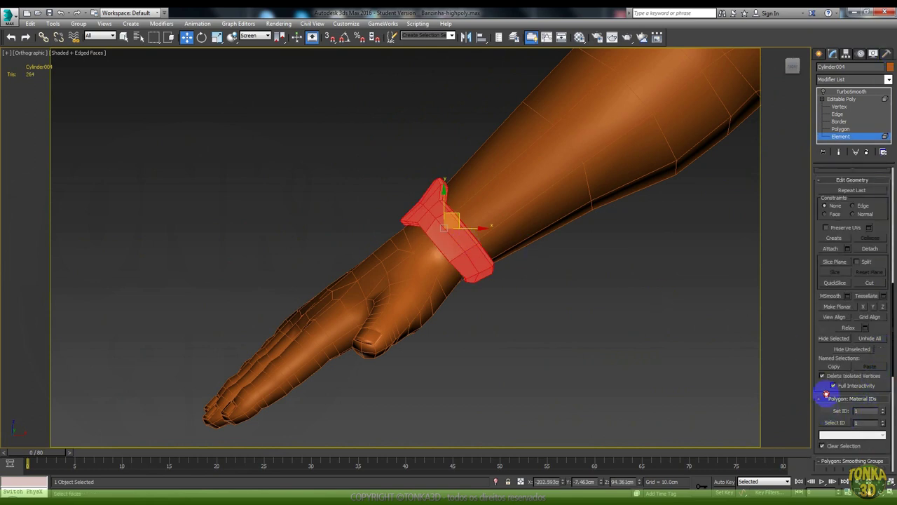
{"action": "scroll", "coordinate": [841, 390], "scroll_direction": "down", "scroll_amount": 5}
{"action": "left_click", "coordinate": [863, 380]}
{"action": "left_click", "coordinate": [822, 332]}
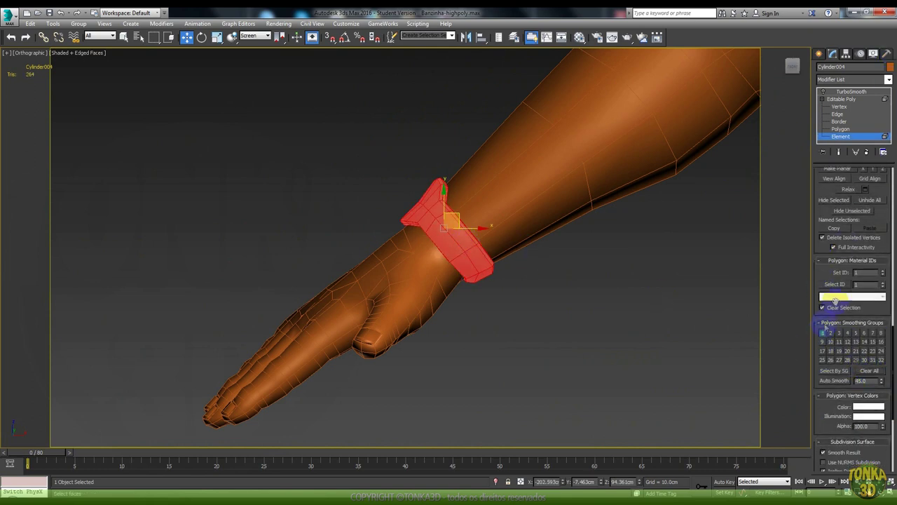
{"action": "left_click", "coordinate": [847, 140]}
{"action": "mouse_move", "coordinate": [661, 161]}
{"action": "middle_mouse_down"}
{"action": "mouse_move", "coordinate": [426, 216]}
{"action": "mouse_move", "coordinate": [513, 233]}
{"action": "middle_mouse_up"}
{"action": "scroll", "coordinate": [451, 220], "scroll_direction": "down", "scroll_amount": 3}
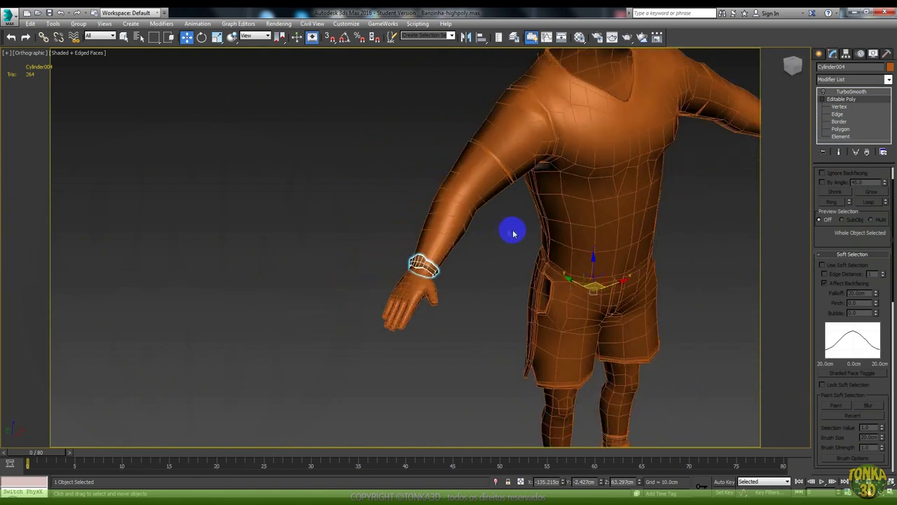
Step: Select the character body and go to its Editable Poly below Skin, answering No
{"action": "key", "text": "F4"}
{"action": "scroll", "coordinate": [490, 234], "scroll_direction": "up", "scroll_amount": 5}
{"action": "scroll", "coordinate": [475, 235], "scroll_direction": "down", "scroll_amount": 3}
{"action": "left_click", "coordinate": [495, 245]}
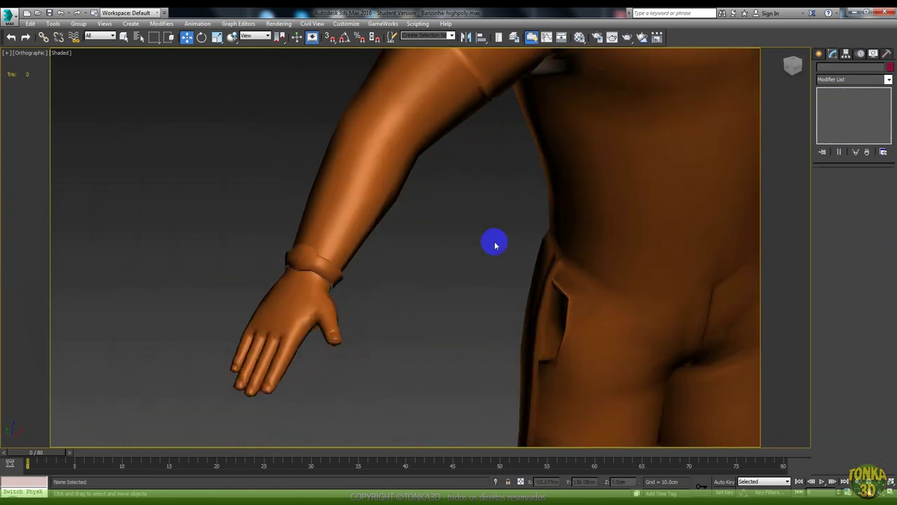
{"action": "scroll", "coordinate": [505, 231], "scroll_direction": "down", "scroll_amount": 3}
{"action": "scroll", "coordinate": [518, 218], "scroll_direction": "up", "scroll_amount": 3}
{"action": "left_click", "coordinate": [569, 206]}
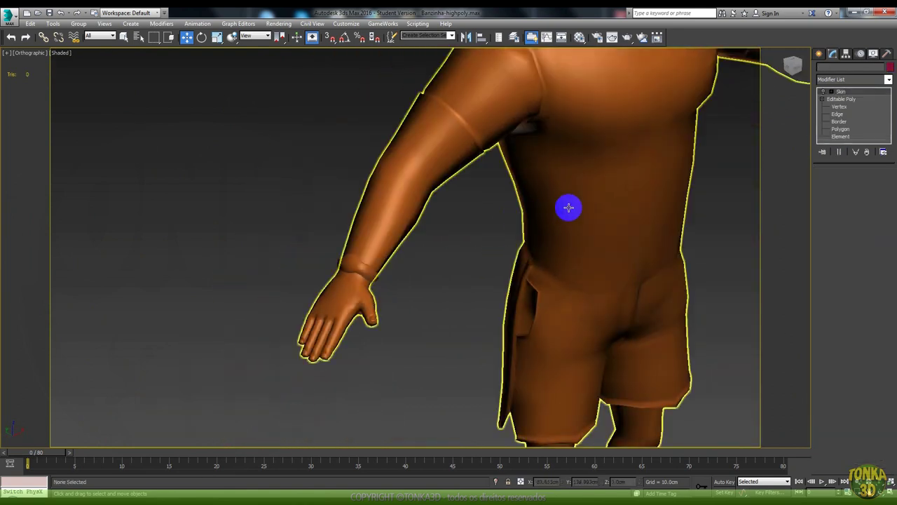
{"action": "left_click", "coordinate": [845, 102]}
{"action": "left_click", "coordinate": [516, 284]}
{"action": "left_click", "coordinate": [489, 285]}
Step: Attach the Cylinder004 wristband to the body mesh, raising it to 6,470 triangles
{"action": "right_click", "coordinate": [551, 217]}
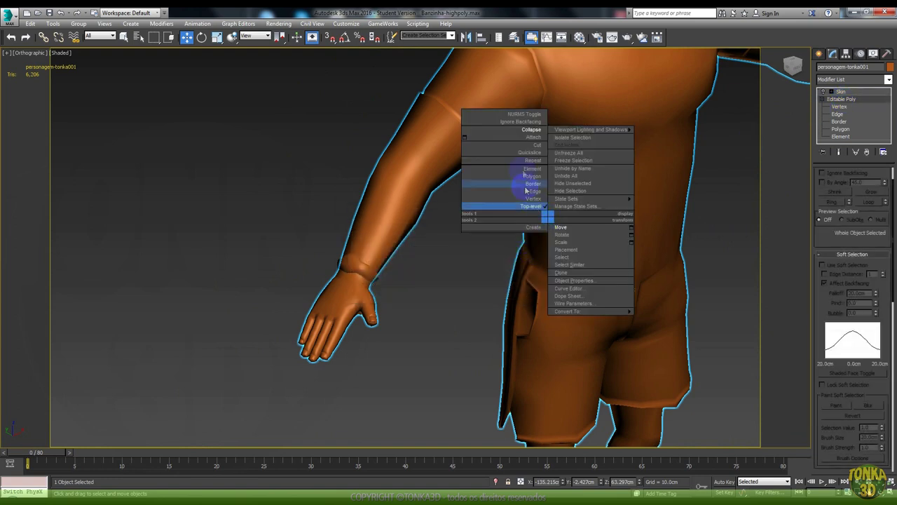
{"action": "left_click", "coordinate": [531, 139]}
{"action": "key", "text": "F4"}
{"action": "left_click", "coordinate": [355, 258]}
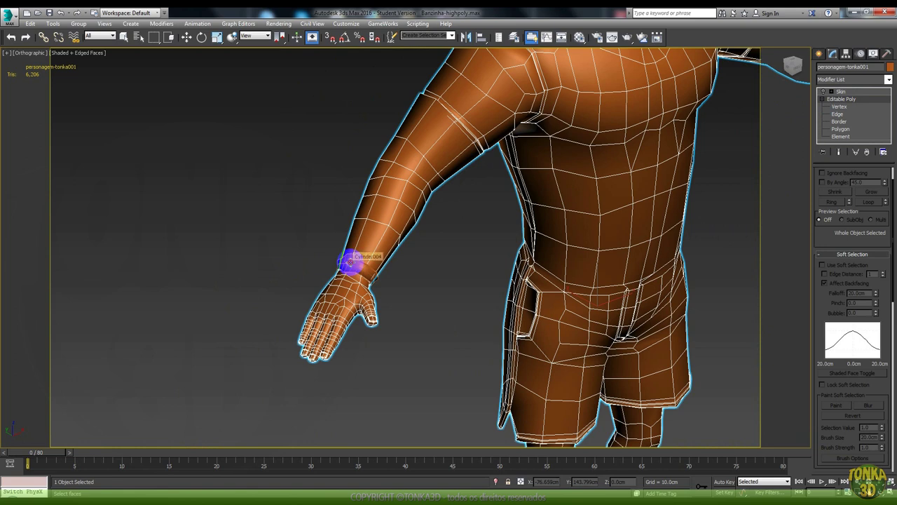
{"action": "left_click", "coordinate": [509, 245]}
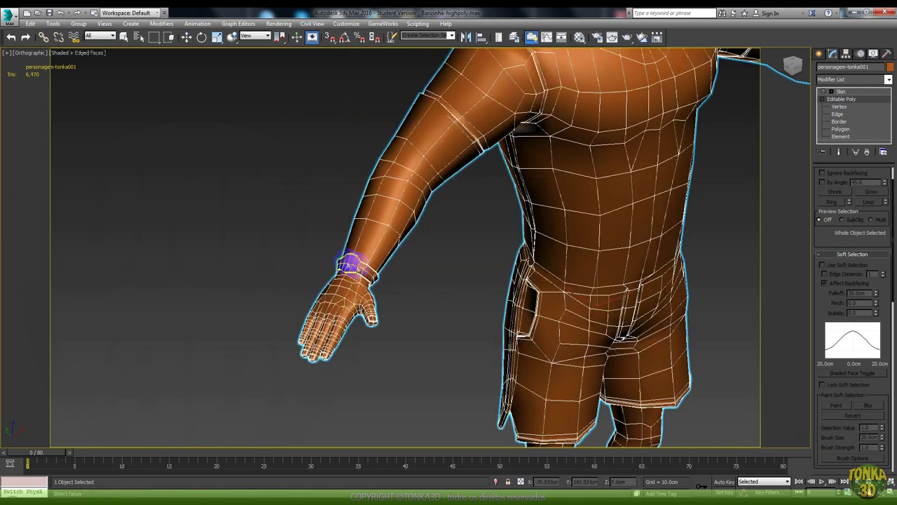
{"action": "left_click", "coordinate": [889, 80]}
{"action": "scroll", "coordinate": [852, 281], "scroll_direction": "down", "scroll_amount": 10}
{"action": "scroll", "coordinate": [852, 281], "scroll_direction": "down", "scroll_amount": 5}
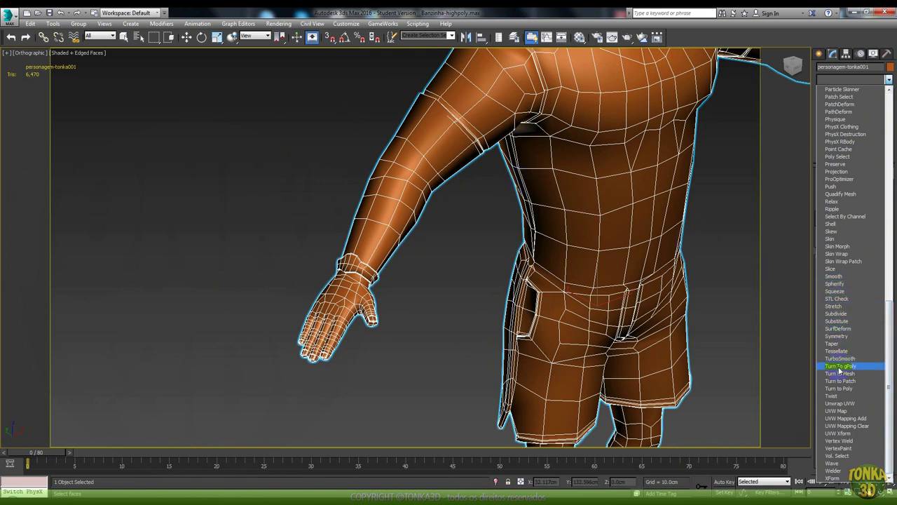
{"action": "left_click", "coordinate": [568, 202]}
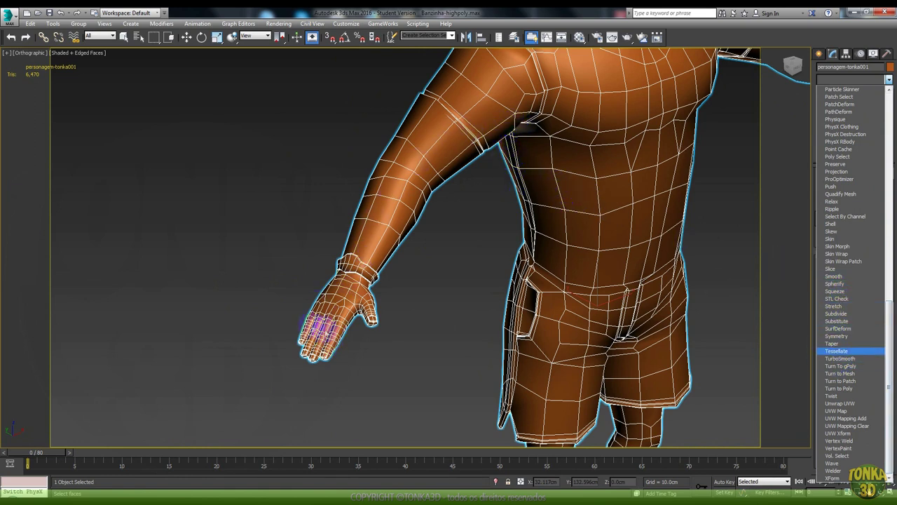
Step: Add Unwrap UVW to the body and open the UV Editor with the checker hidden
{"action": "left_click", "coordinate": [839, 403]}
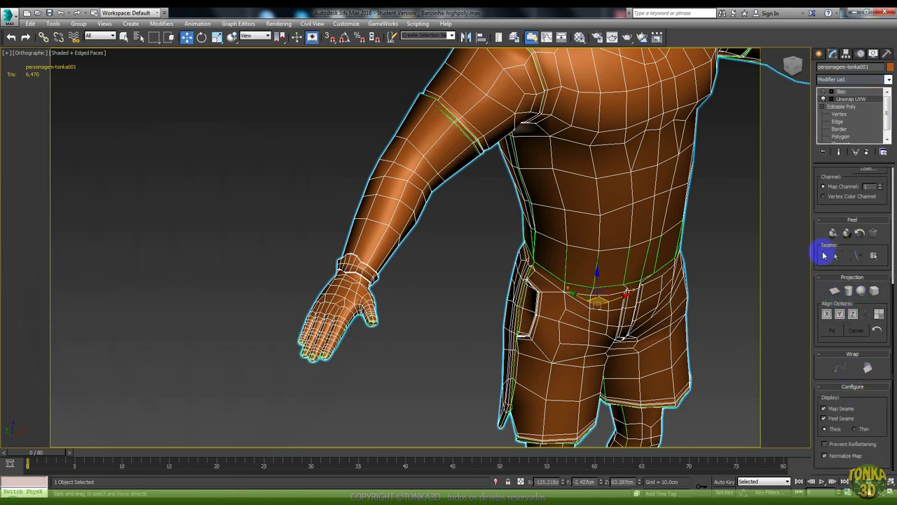
{"action": "left_click_drag", "start_coordinate": [819, 208], "coordinate": [824, 419]}
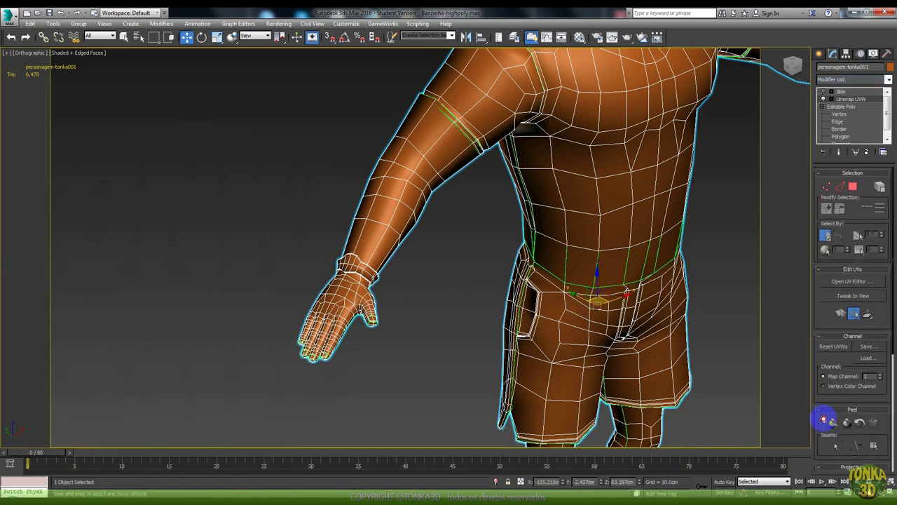
{"action": "left_click", "coordinate": [853, 282]}
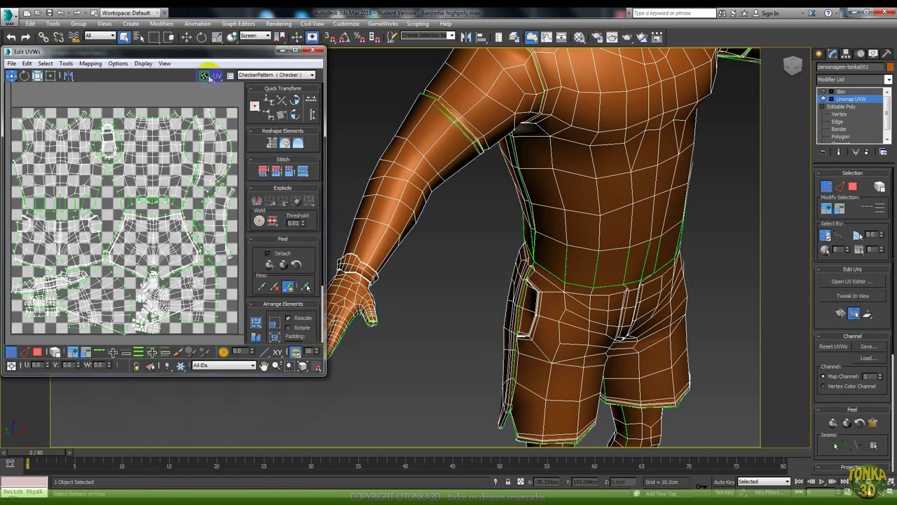
{"action": "left_click", "coordinate": [212, 77]}
{"action": "scroll", "coordinate": [419, 236], "scroll_direction": "up", "scroll_amount": 2}
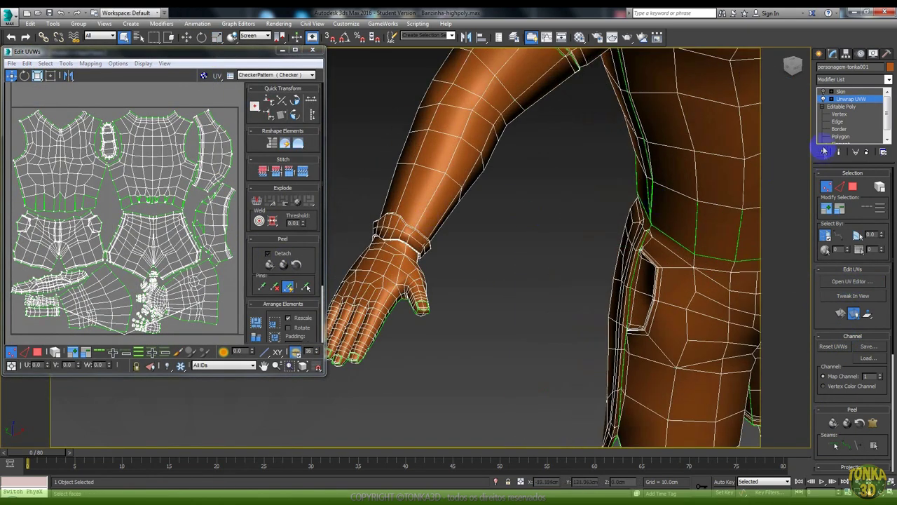
Step: Select the wristband polygons at the unwrap's Polygon level, then drop to the base mesh
{"action": "left_click", "coordinate": [825, 99]}
{"action": "left_click", "coordinate": [850, 121]}
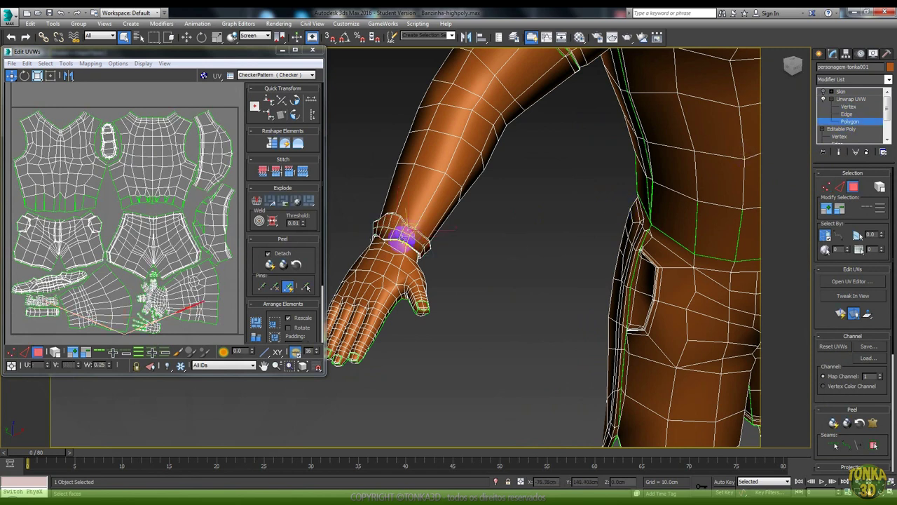
{"action": "left_click", "coordinate": [419, 239]}
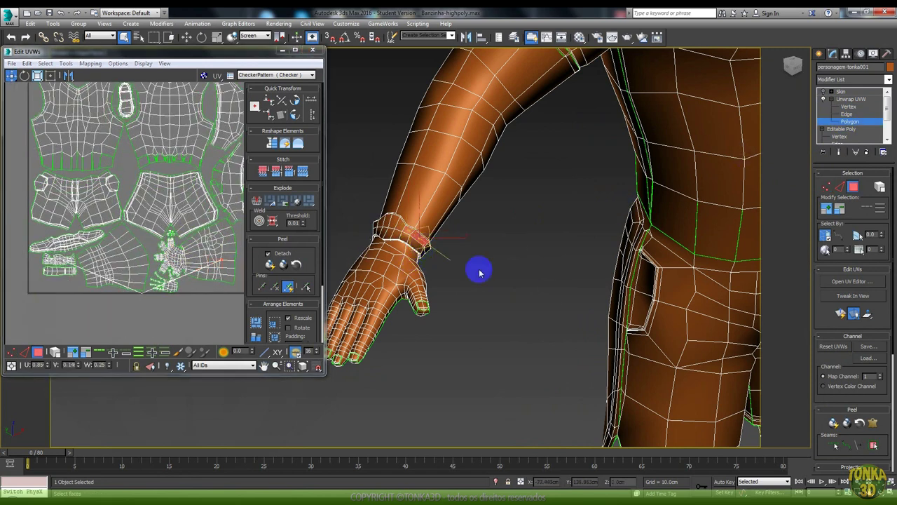
{"action": "left_click", "coordinate": [874, 446]}
{"action": "scroll", "coordinate": [166, 220], "scroll_direction": "down", "scroll_amount": 2}
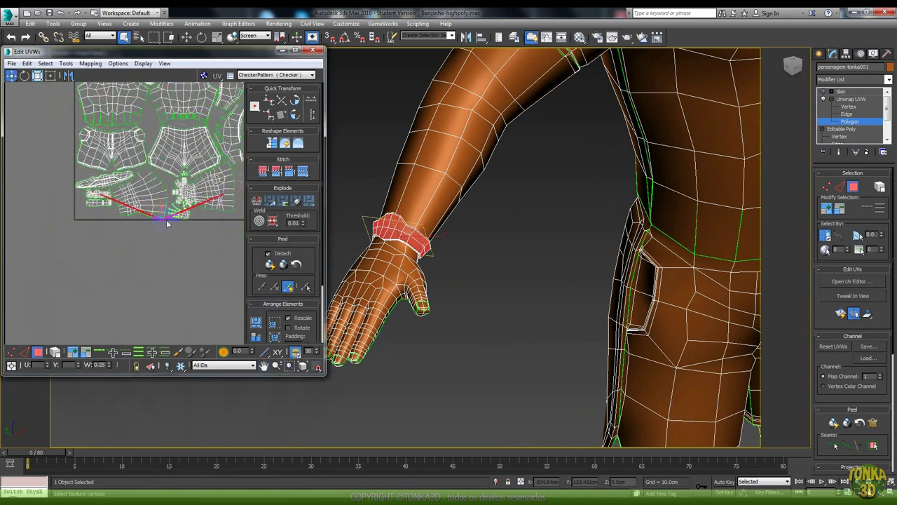
{"action": "mouse_move", "coordinate": [421, 233]}
{"action": "middle_mouse_down", "text": "alt"}
{"action": "mouse_move", "coordinate": [344, 232]}
{"action": "mouse_move", "coordinate": [329, 217]}
{"action": "mouse_move", "coordinate": [399, 213]}
{"action": "middle_mouse_up", "text": "alt"}
{"action": "scroll", "coordinate": [396, 231], "scroll_direction": "up", "scroll_amount": 2}
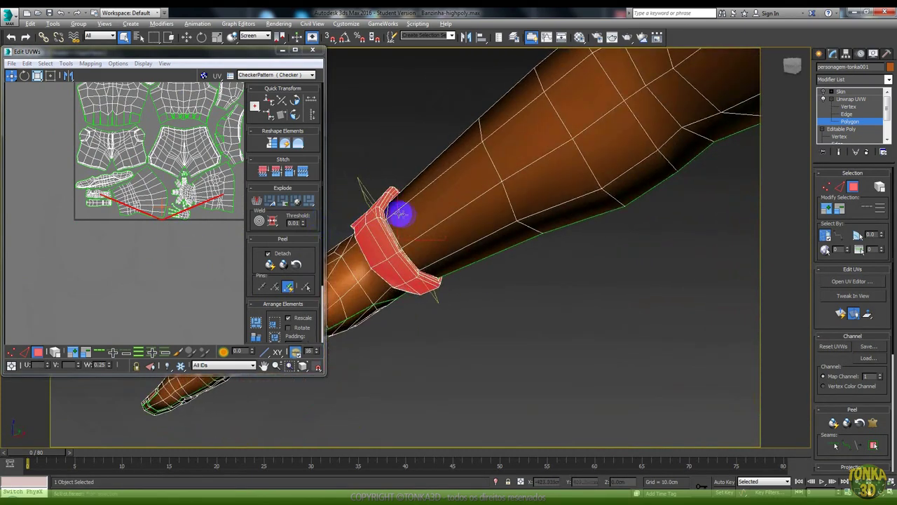
{"action": "left_click", "coordinate": [847, 114]}
{"action": "left_click", "coordinate": [845, 137]}
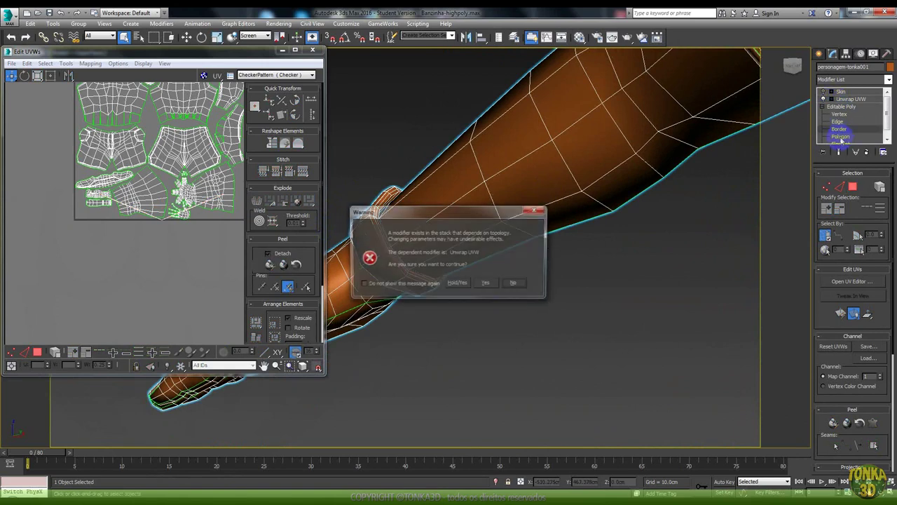
Step: Accept the warning, ring-select wristband edges in Editable Poly and convert them to polygons
{"action": "left_click", "coordinate": [507, 280]}
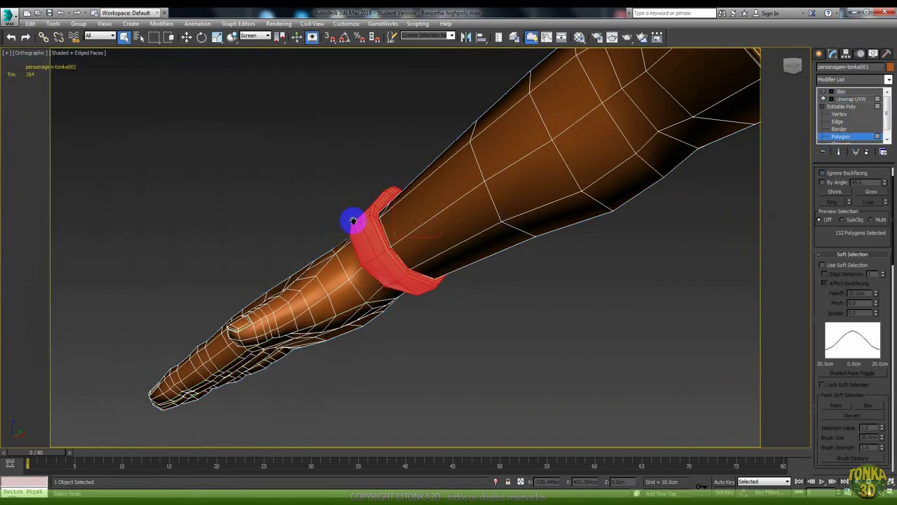
{"action": "scroll", "coordinate": [356, 220], "scroll_direction": "up", "scroll_amount": 3}
{"action": "scroll", "coordinate": [391, 217], "scroll_direction": "up", "scroll_amount": 2}
{"action": "key", "text": "F3"}
{"action": "scroll", "coordinate": [437, 206], "scroll_direction": "up", "scroll_amount": 2}
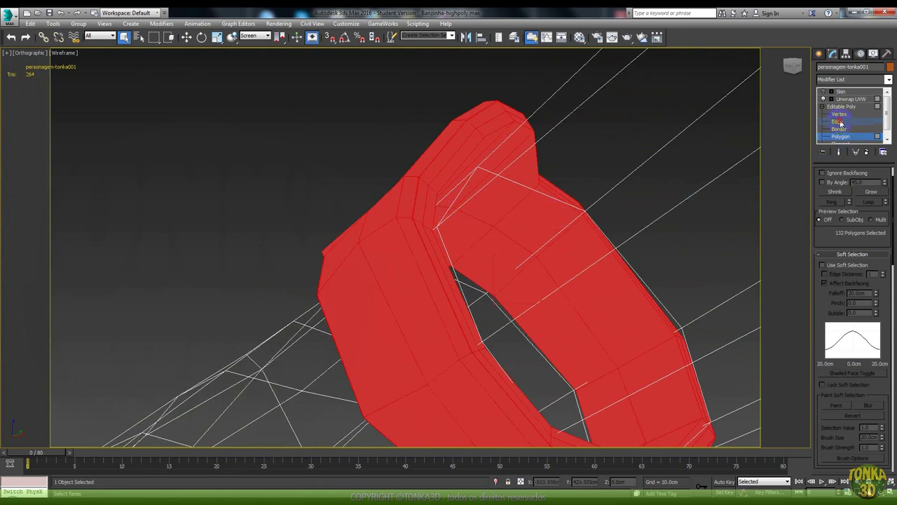
{"action": "left_click", "coordinate": [839, 122]}
{"action": "key", "text": "F3"}
{"action": "key", "text": "F3"}
{"action": "left_click", "coordinate": [565, 217]}
{"action": "mouse_move", "coordinate": [567, 217]}
{"action": "middle_mouse_down", "text": "alt"}
{"action": "mouse_move", "coordinate": [533, 254]}
{"action": "mouse_move", "coordinate": [540, 264]}
{"action": "mouse_move", "coordinate": [551, 244]}
{"action": "mouse_move", "coordinate": [537, 276]}
{"action": "mouse_move", "coordinate": [522, 266]}
{"action": "middle_mouse_up", "text": "alt"}
{"action": "left_click", "coordinate": [535, 259]}
{"action": "scroll", "coordinate": [832, 239], "scroll_direction": "up", "scroll_amount": 2}
{"action": "left_click", "coordinate": [833, 237]}
{"action": "left_click", "coordinate": [863, 184], "text": "ctrl"}
Step: Try growing the band polygon selection, then undo it and clear the selection
{"action": "mouse_move", "coordinate": [564, 238]}
{"action": "middle_mouse_down", "text": "alt"}
{"action": "mouse_move", "coordinate": [557, 226]}
{"action": "mouse_move", "coordinate": [565, 249]}
{"action": "middle_mouse_up", "text": "alt"}
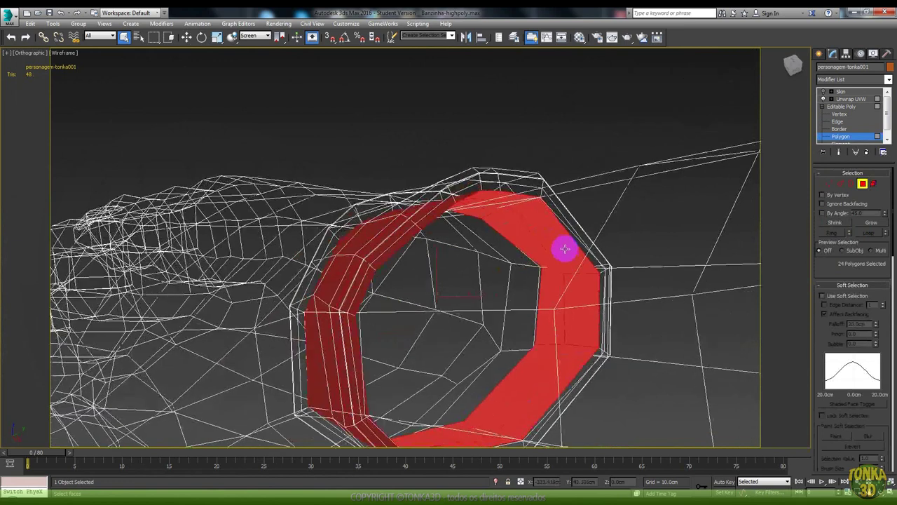
{"action": "left_click", "coordinate": [873, 226]}
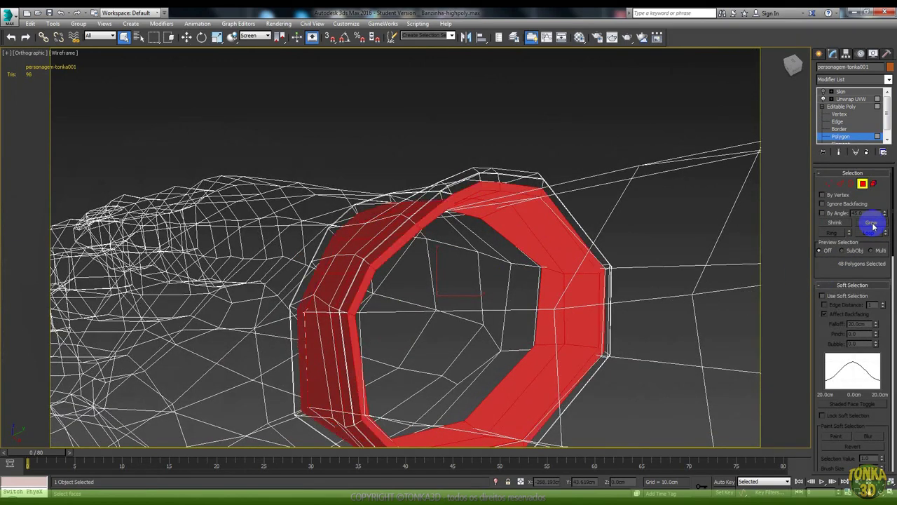
{"action": "key", "text": "F3"}
{"action": "key", "text": "ctrl+z"}
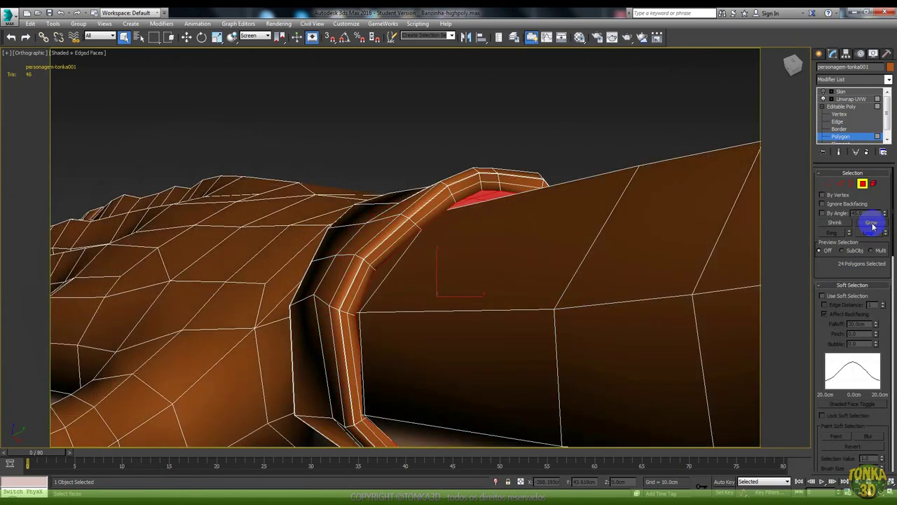
{"action": "key", "text": "F3"}
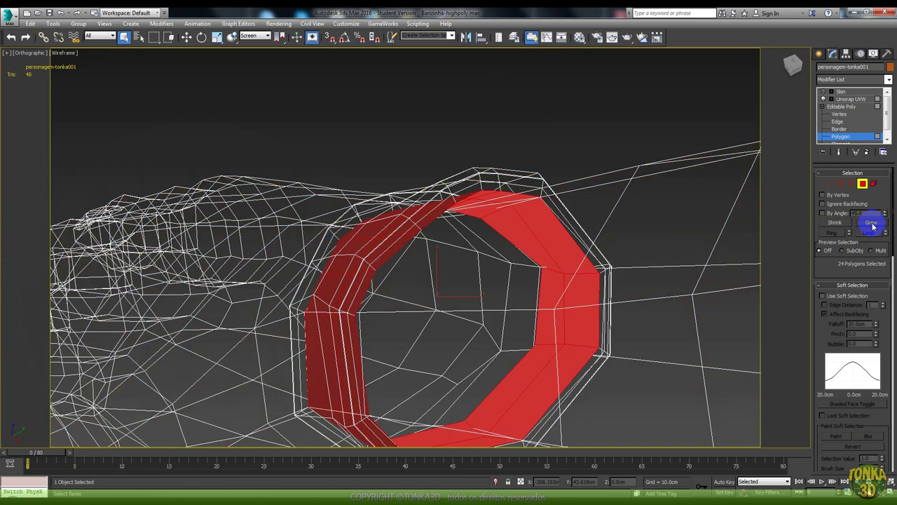
{"action": "key", "text": "ctrl+d"}
{"action": "key", "text": "F3"}
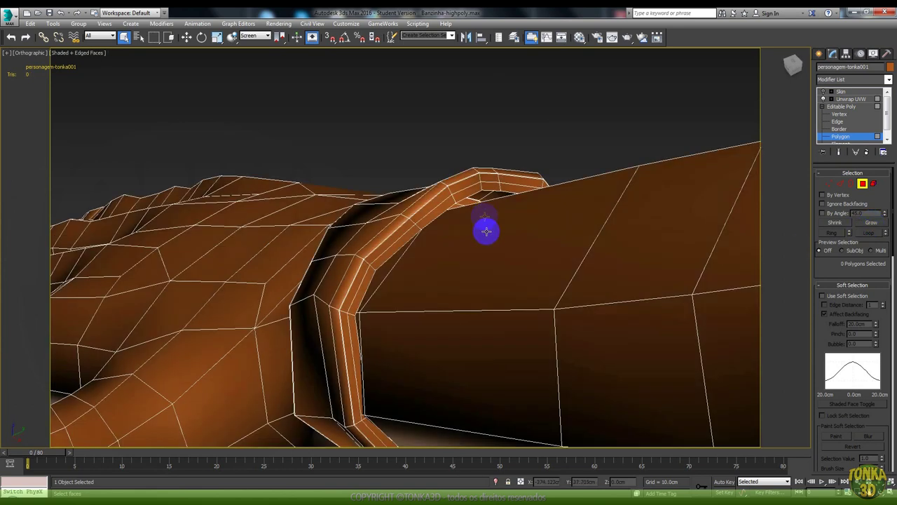
Step: Return to Edge level and pick an edge on the wristband's rim
{"action": "left_click", "coordinate": [842, 184]}
{"action": "left_click", "coordinate": [839, 184]}
{"action": "scroll", "coordinate": [400, 267], "scroll_direction": "up", "scroll_amount": 3}
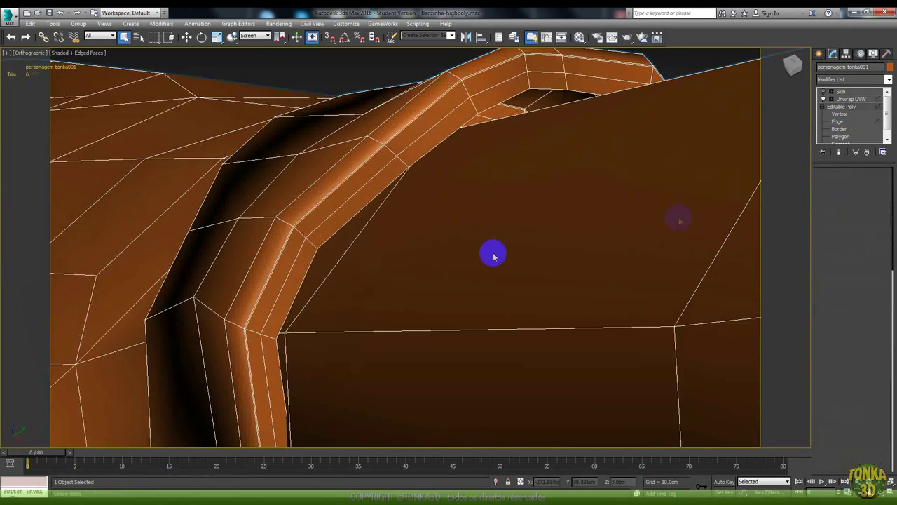
{"action": "key", "text": "2"}
{"action": "scroll", "coordinate": [316, 250], "scroll_direction": "up", "scroll_amount": 2}
{"action": "scroll", "coordinate": [322, 248], "scroll_direction": "up", "scroll_amount": 2}
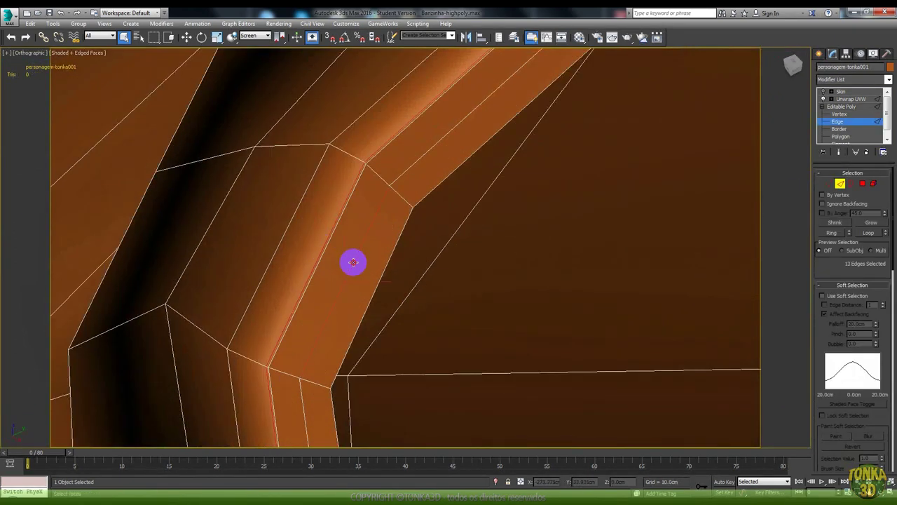
{"action": "left_click", "coordinate": [353, 263]}
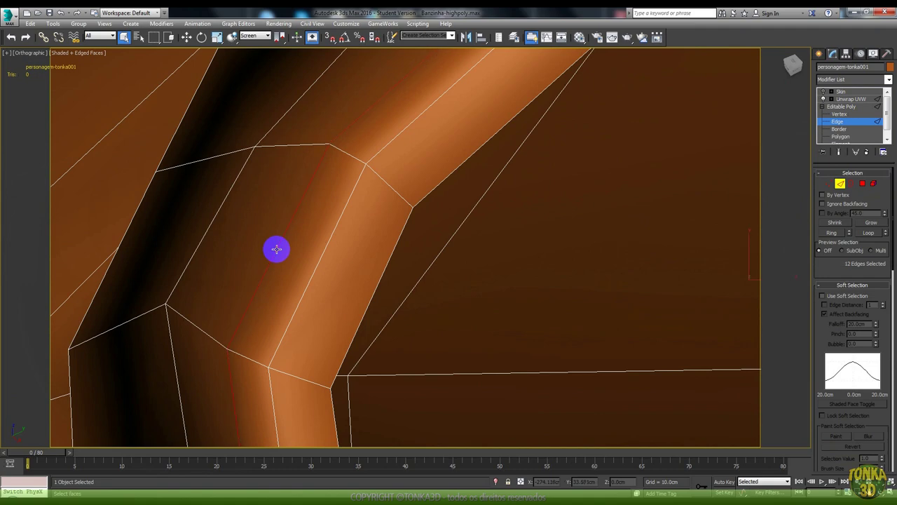
{"action": "scroll", "coordinate": [277, 249], "scroll_direction": "down", "scroll_amount": 2}
{"action": "left_click", "coordinate": [325, 251]}
{"action": "mouse_move", "coordinate": [324, 251]}
{"action": "middle_mouse_down", "text": "alt"}
{"action": "mouse_move", "coordinate": [423, 284]}
{"action": "mouse_move", "coordinate": [474, 242]}
{"action": "mouse_move", "coordinate": [465, 212]}
{"action": "middle_mouse_up", "text": "alt"}
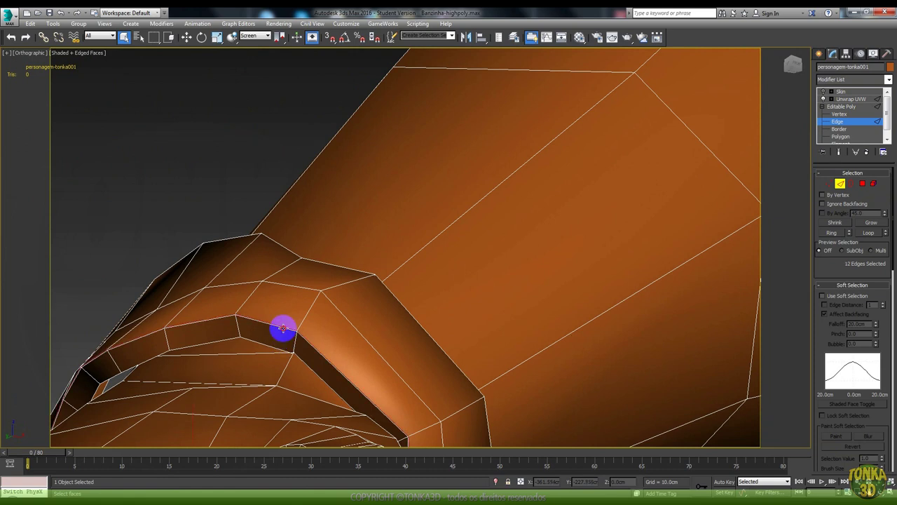
{"action": "left_click", "coordinate": [283, 328]}
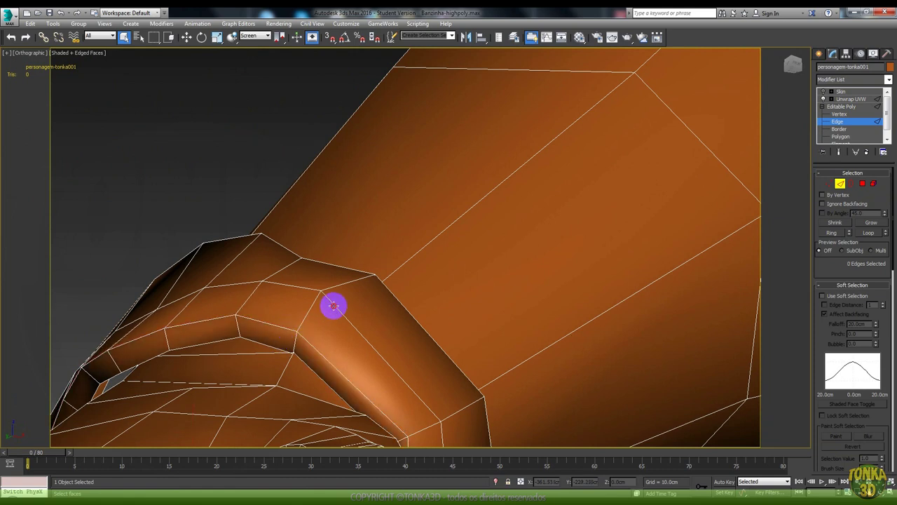
{"action": "left_click", "coordinate": [333, 305]}
{"action": "scroll", "coordinate": [353, 186], "scroll_direction": "down", "scroll_amount": 3}
{"action": "mouse_move", "coordinate": [352, 186]}
{"action": "middle_mouse_down", "text": "alt"}
{"action": "mouse_move", "coordinate": [381, 209]}
{"action": "mouse_move", "coordinate": [357, 214]}
{"action": "middle_mouse_up", "text": "alt"}
{"action": "scroll", "coordinate": [357, 215], "scroll_direction": "up", "scroll_amount": 3}
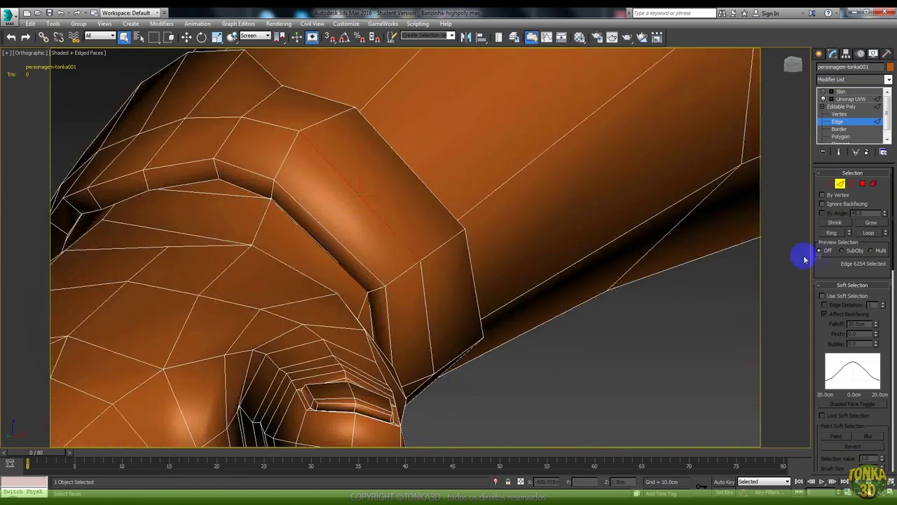
Step: Extend the rim edge into a ring, apply Move to it, then return to Unwrap UVW
{"action": "left_click", "coordinate": [833, 233]}
{"action": "right_click", "coordinate": [366, 202]}
{"action": "left_click", "coordinate": [355, 234]}
{"action": "middle_click_drag", "start_coordinate": [355, 234], "coordinate": [380, 217], "text": "alt"}
{"action": "right_click", "coordinate": [376, 202]}
{"action": "left_click", "coordinate": [388, 209]}
{"action": "mouse_move", "coordinate": [395, 190]}
{"action": "middle_mouse_down", "text": "alt"}
{"action": "mouse_move", "coordinate": [419, 213]}
{"action": "mouse_move", "coordinate": [413, 224]}
{"action": "middle_mouse_up", "text": "alt"}
{"action": "scroll", "coordinate": [419, 214], "scroll_direction": "down", "scroll_amount": 3}
{"action": "scroll", "coordinate": [413, 225], "scroll_direction": "up", "scroll_amount": 2}
{"action": "left_click", "coordinate": [231, 231]}
{"action": "mouse_move", "coordinate": [326, 229]}
{"action": "middle_mouse_down", "text": "alt"}
{"action": "mouse_move", "coordinate": [265, 230]}
{"action": "mouse_move", "coordinate": [220, 244]}
{"action": "mouse_move", "coordinate": [245, 237]}
{"action": "middle_mouse_up", "text": "alt"}
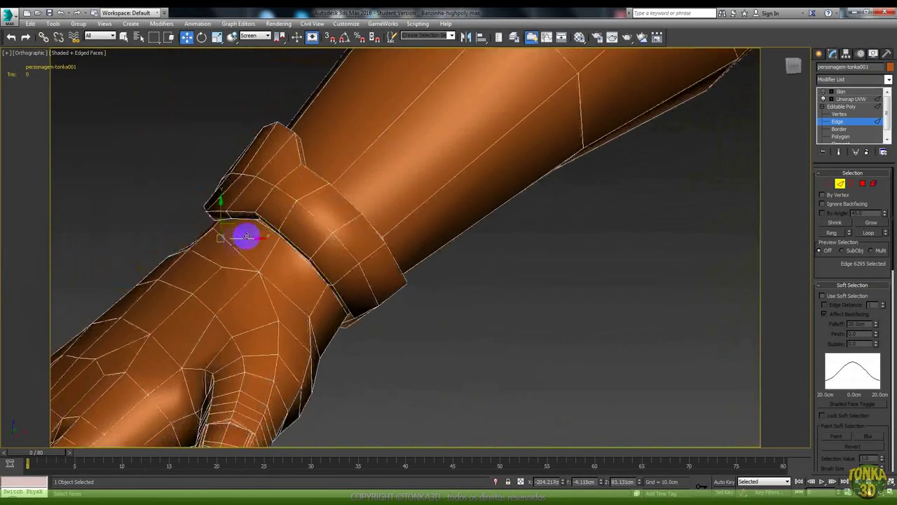
{"action": "left_click", "coordinate": [850, 106]}
{"action": "left_click", "coordinate": [486, 283]}
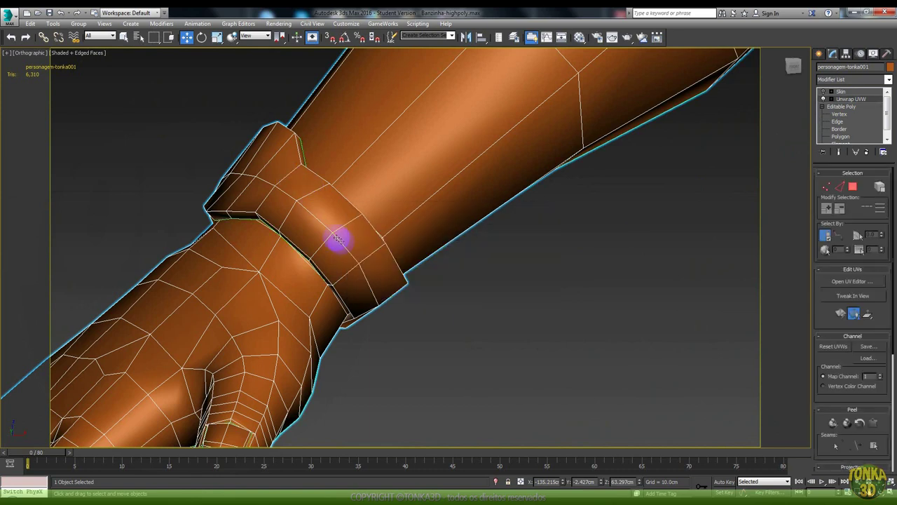
Step: Select the wristband's polygons up to its seams and pelt-map them, committing the result
{"action": "left_click", "coordinate": [847, 114]}
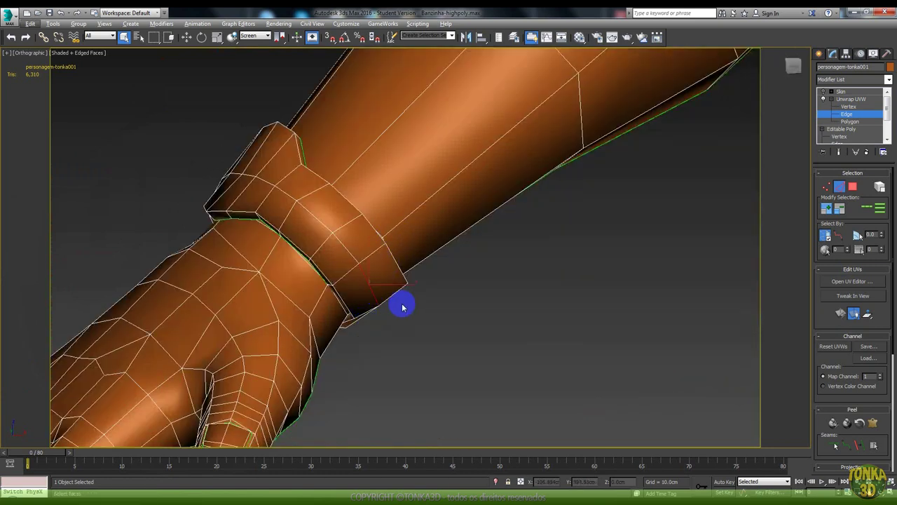
{"action": "middle_click_drag", "start_coordinate": [403, 304], "coordinate": [445, 391], "text": "alt"}
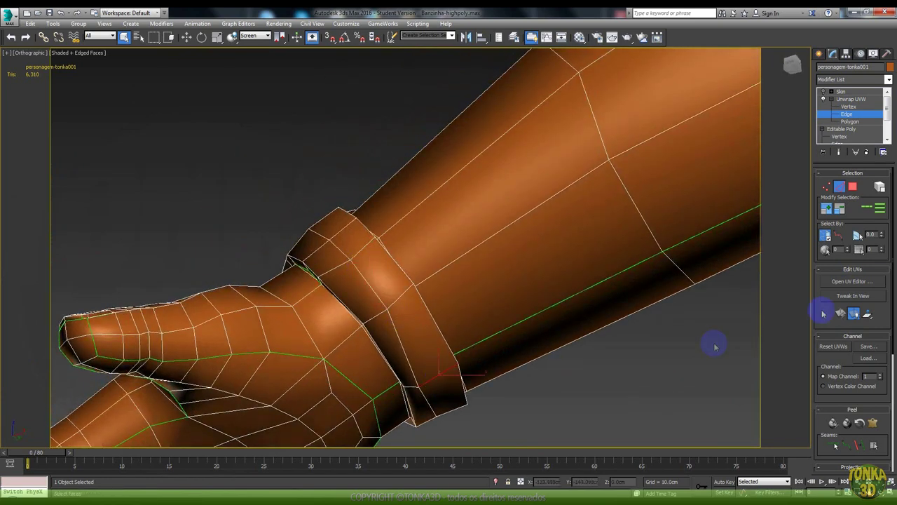
{"action": "left_click", "coordinate": [850, 121]}
{"action": "left_click", "coordinate": [423, 337]}
{"action": "left_click", "coordinate": [875, 445]}
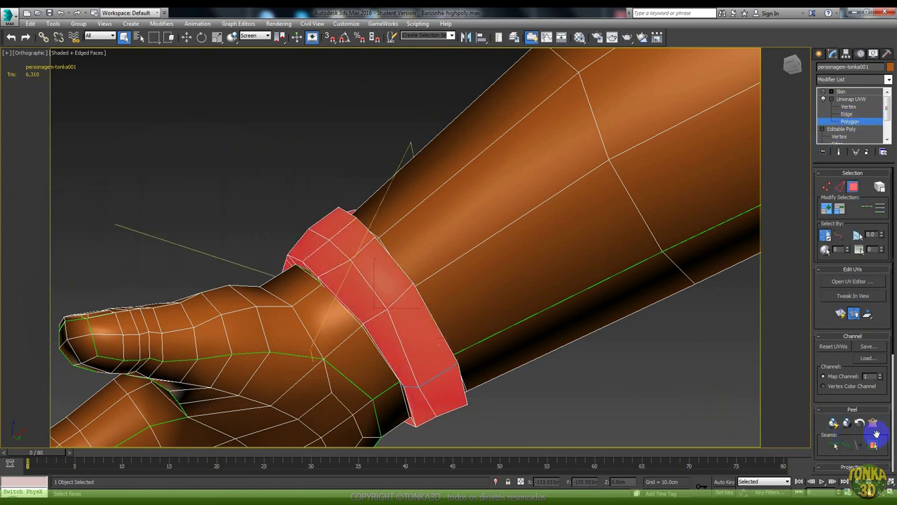
{"action": "left_click", "coordinate": [873, 424]}
{"action": "left_click", "coordinate": [424, 162]}
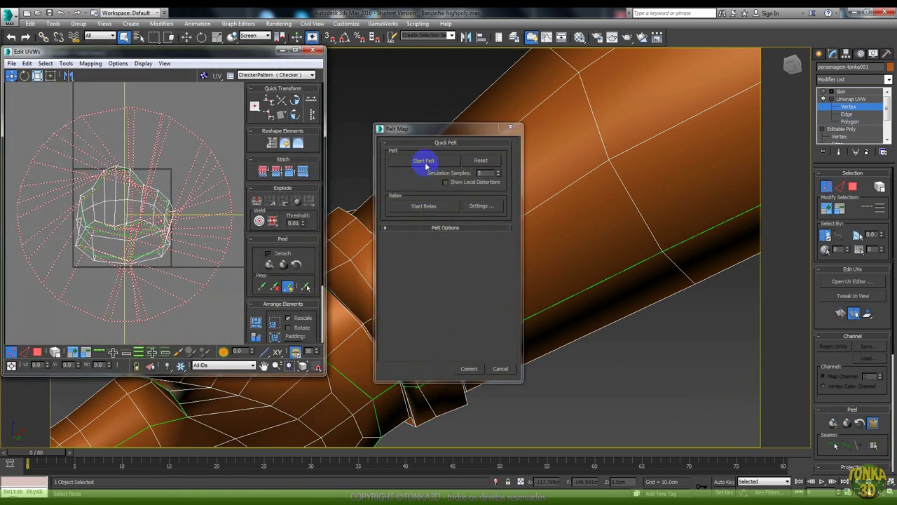
{"action": "left_click", "coordinate": [467, 367]}
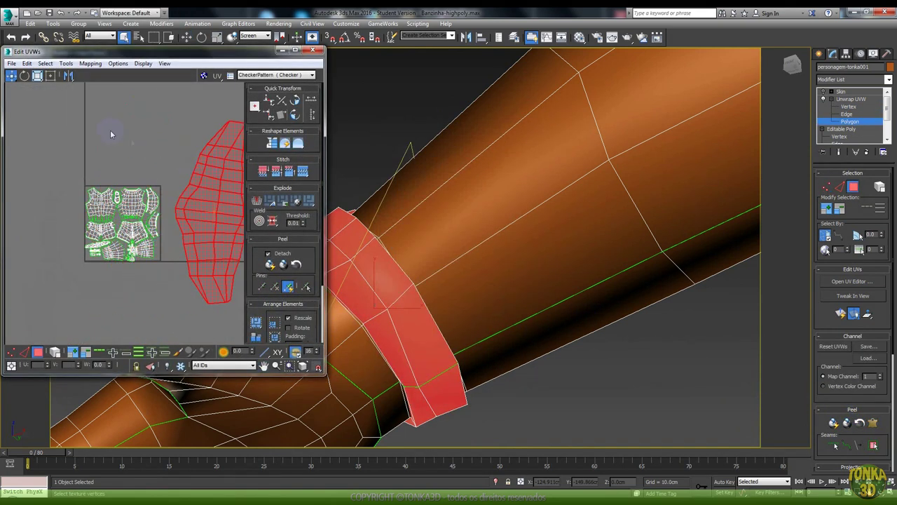
Step: Relax the band's UV shell using Relax by Polygon Angles
{"action": "left_click", "coordinate": [67, 63]}
{"action": "left_click", "coordinate": [80, 194]}
{"action": "left_click", "coordinate": [79, 92]}
{"action": "left_click", "coordinate": [73, 101]}
{"action": "left_click", "coordinate": [111, 132]}
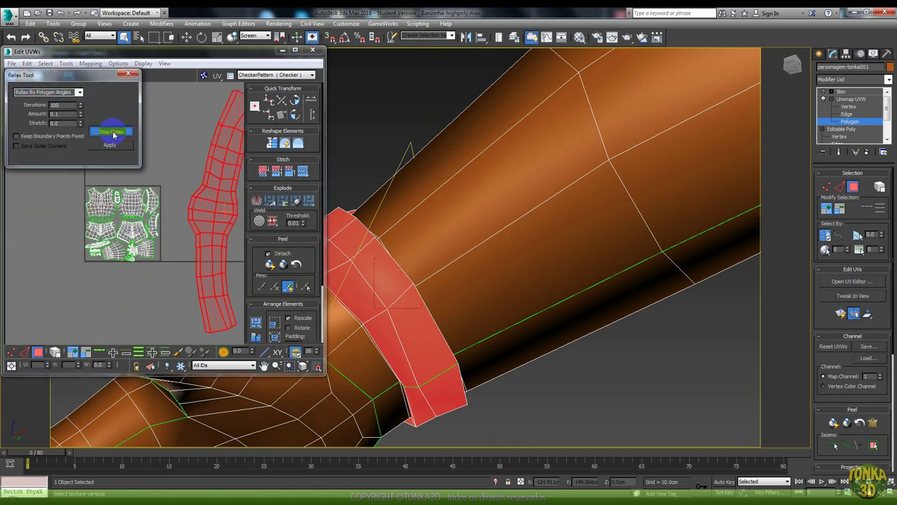
{"action": "left_click", "coordinate": [127, 73]}
Step: Scale the band's UV shell down to a smaller strip
{"action": "right_click", "coordinate": [176, 150]}
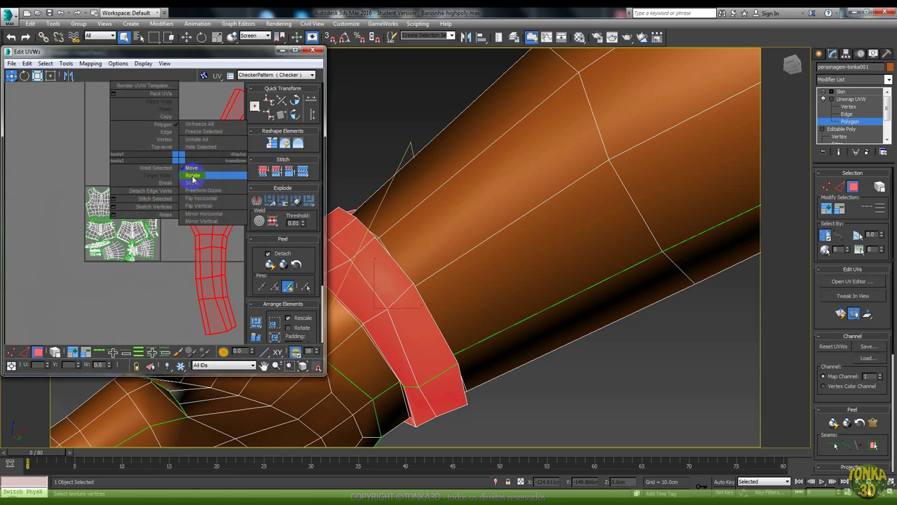
{"action": "left_click", "coordinate": [190, 171]}
{"action": "left_click_drag", "start_coordinate": [206, 174], "coordinate": [202, 311]}
{"action": "right_click", "coordinate": [210, 216]}
{"action": "left_click", "coordinate": [231, 208]}
{"action": "scroll", "coordinate": [159, 242], "scroll_direction": "up", "scroll_amount": 5}
Step: Move the band shell down-left and rotate it upright in the layout
{"action": "right_click", "coordinate": [169, 242]}
{"action": "left_click", "coordinate": [185, 251]}
{"action": "left_click_drag", "start_coordinate": [176, 226], "coordinate": [172, 270]}
{"action": "right_click", "coordinate": [172, 264]}
{"action": "left_click", "coordinate": [187, 268]}
{"action": "right_click", "coordinate": [175, 268]}
{"action": "left_click", "coordinate": [177, 260]}
{"action": "mouse_move", "coordinate": [166, 234]}
{"action": "left_mouse_down"}
{"action": "mouse_move", "coordinate": [166, 252]}
{"action": "mouse_move", "coordinate": [164, 243]}
{"action": "left_mouse_up"}
{"action": "right_click", "coordinate": [168, 251]}
{"action": "left_click", "coordinate": [181, 260]}
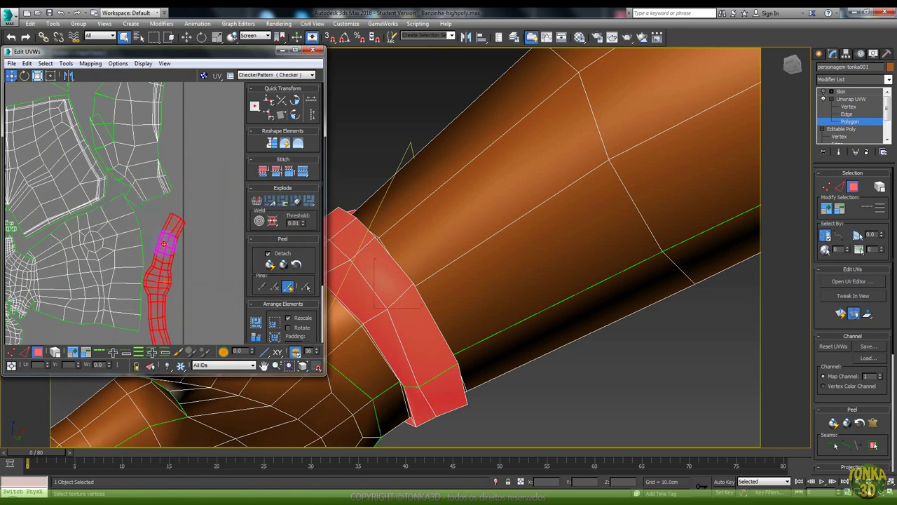
Step: Bring the whole character into view and select the upper arm's UV shell
{"action": "middle_click_drag", "start_coordinate": [164, 239], "coordinate": [176, 220]}
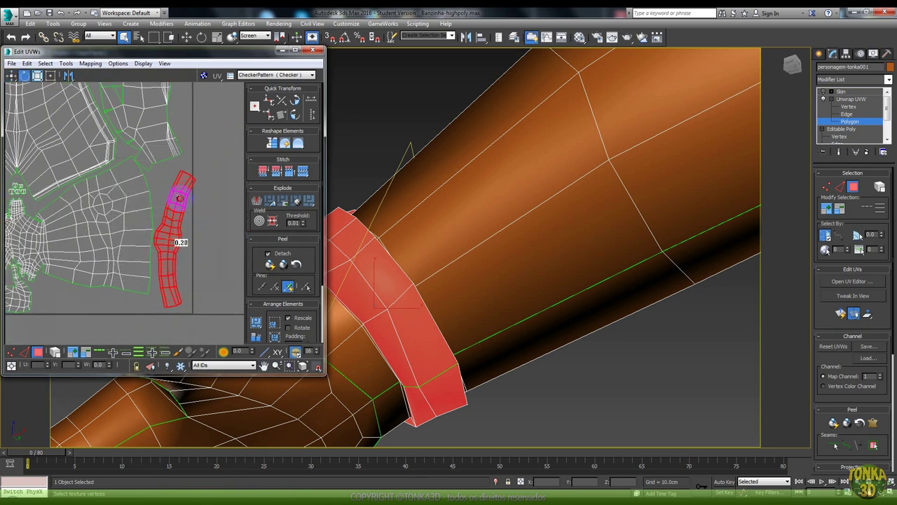
{"action": "scroll", "coordinate": [176, 188], "scroll_direction": "down", "scroll_amount": 3}
{"action": "scroll", "coordinate": [180, 203], "scroll_direction": "down", "scroll_amount": 3}
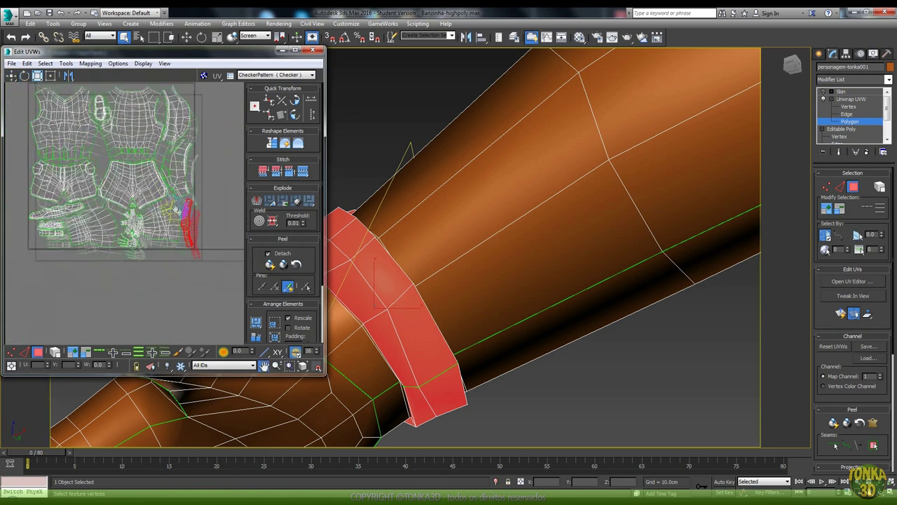
{"action": "scroll", "coordinate": [189, 225], "scroll_direction": "down", "scroll_amount": 2}
{"action": "scroll", "coordinate": [163, 239], "scroll_direction": "down", "scroll_amount": 1}
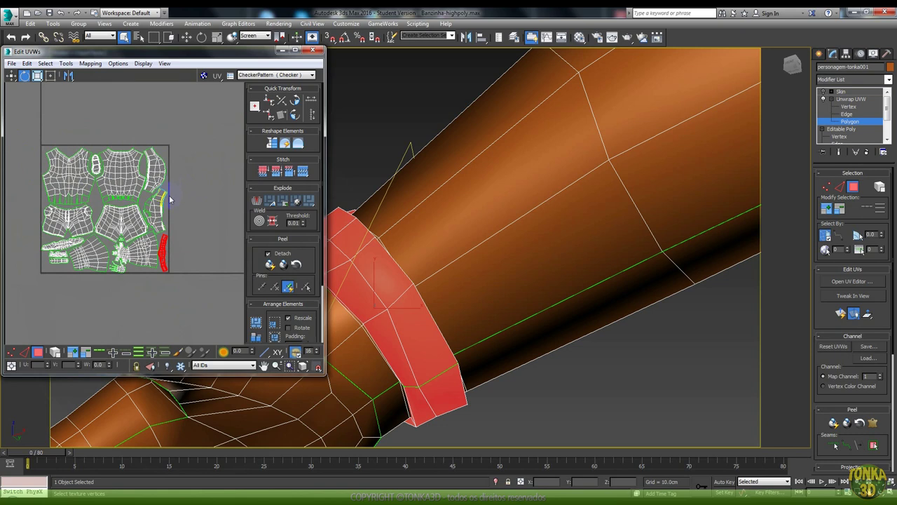
{"action": "scroll", "coordinate": [169, 200], "scroll_direction": "down", "scroll_amount": 1}
{"action": "middle_click_drag", "start_coordinate": [465, 230], "coordinate": [464, 221]}
{"action": "middle_click_drag", "start_coordinate": [467, 224], "coordinate": [563, 272], "text": "alt"}
{"action": "middle_click_drag", "start_coordinate": [335, 245], "coordinate": [474, 242], "text": "alt"}
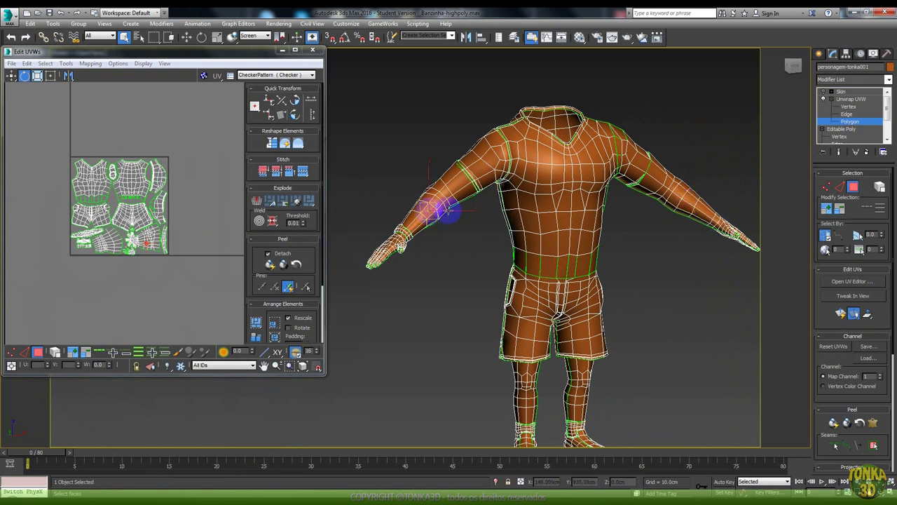
{"action": "left_click", "coordinate": [428, 210]}
{"action": "left_click", "coordinate": [144, 241]}
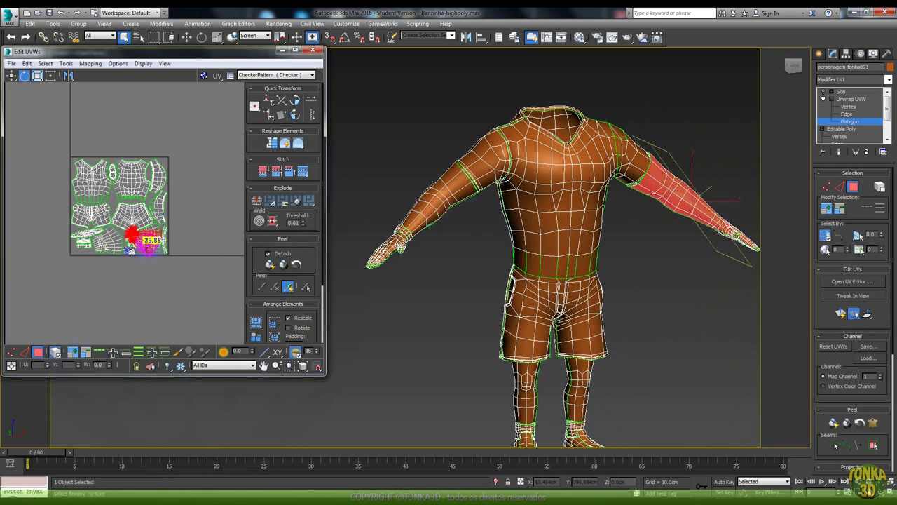
Step: Reposition the arm's UV shell up beside the body layout
{"action": "right_click", "coordinate": [141, 230]}
{"action": "left_click", "coordinate": [150, 242]}
{"action": "mouse_move", "coordinate": [149, 246]}
{"action": "left_mouse_down"}
{"action": "mouse_move", "coordinate": [164, 301]}
{"action": "mouse_move", "coordinate": [141, 230]}
{"action": "left_mouse_up"}
{"action": "middle_click_drag", "start_coordinate": [467, 250], "coordinate": [411, 190], "text": "alt"}
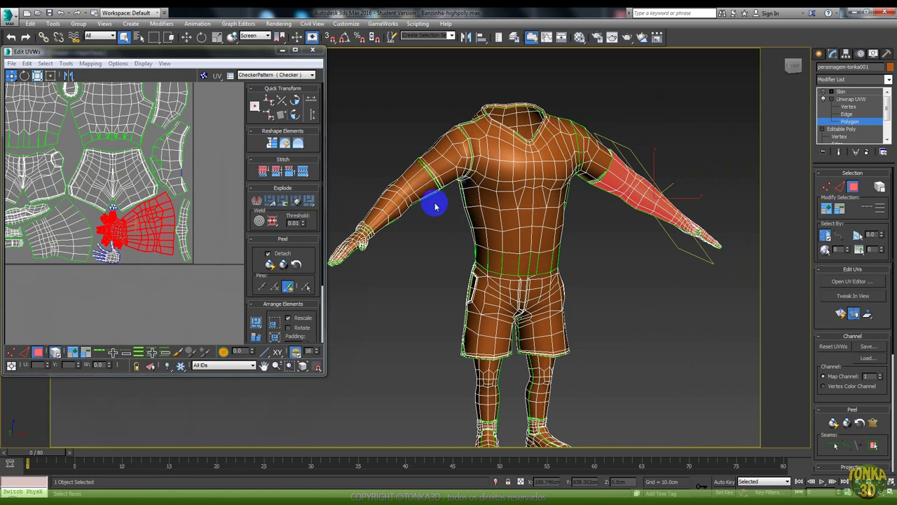
Step: Deselect the arm shell, close the Edit UVWs editor and leave polygon mode
{"action": "left_click", "coordinate": [165, 273]}
{"action": "scroll", "coordinate": [210, 220], "scroll_direction": "down", "scroll_amount": 4}
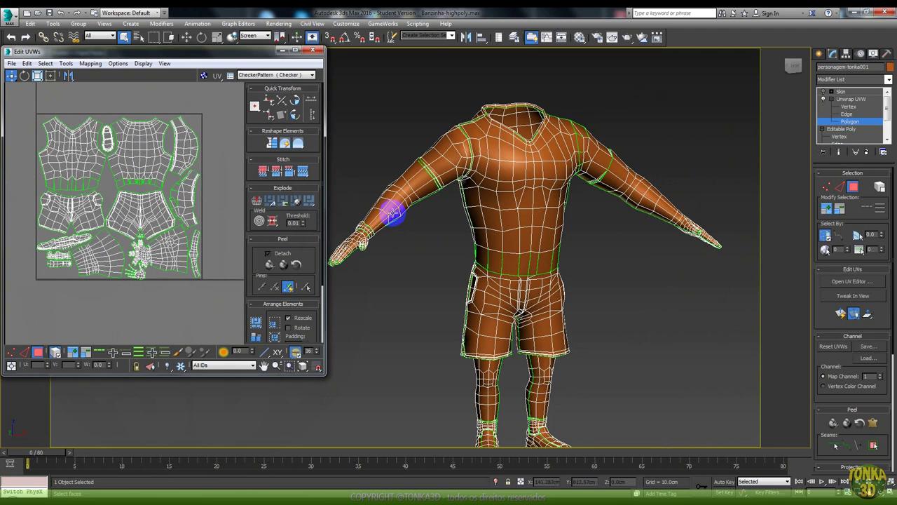
{"action": "left_click", "coordinate": [314, 52]}
{"action": "left_click", "coordinate": [849, 99]}
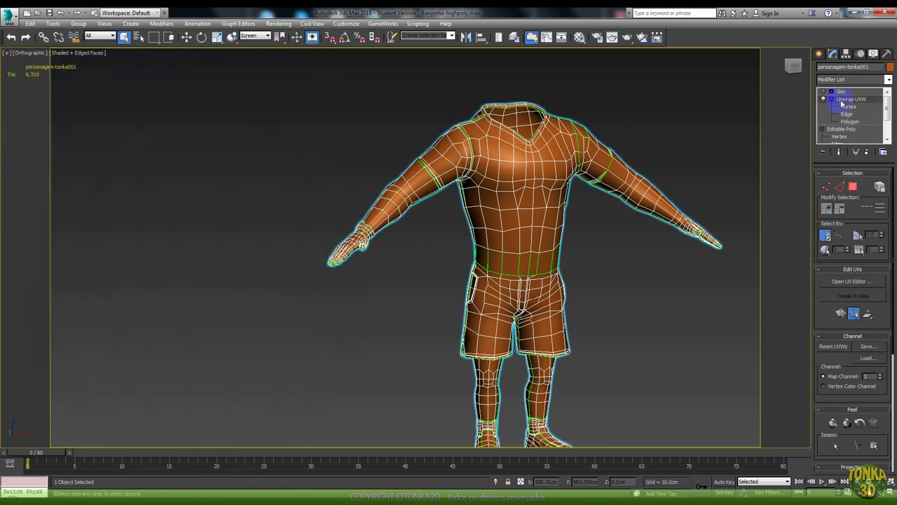
Step: Unhide all objects, then hide everything except the head mesh malha-da-cabeca and its hair
{"action": "left_click", "coordinate": [873, 53]}
{"action": "left_click", "coordinate": [852, 328]}
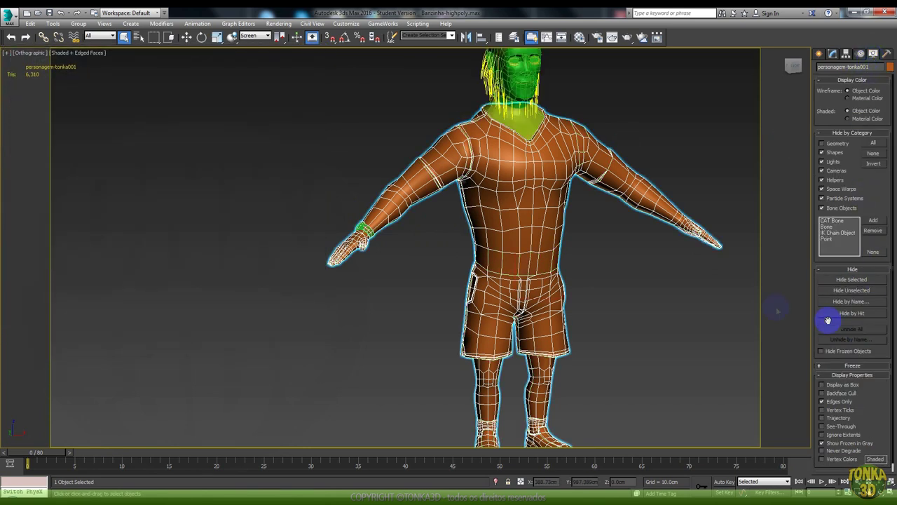
{"action": "scroll", "coordinate": [505, 300], "scroll_direction": "down", "scroll_amount": 2}
{"action": "left_click", "coordinate": [454, 171]}
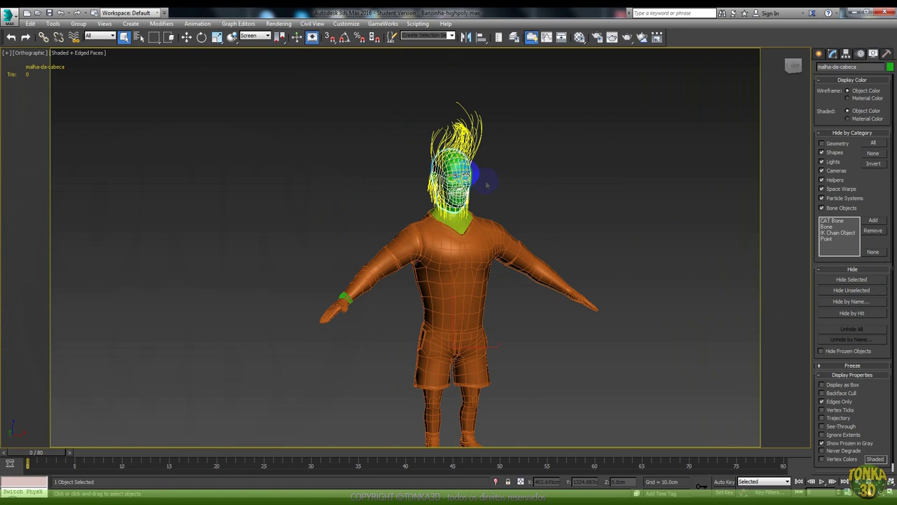
{"action": "left_click", "coordinate": [851, 290]}
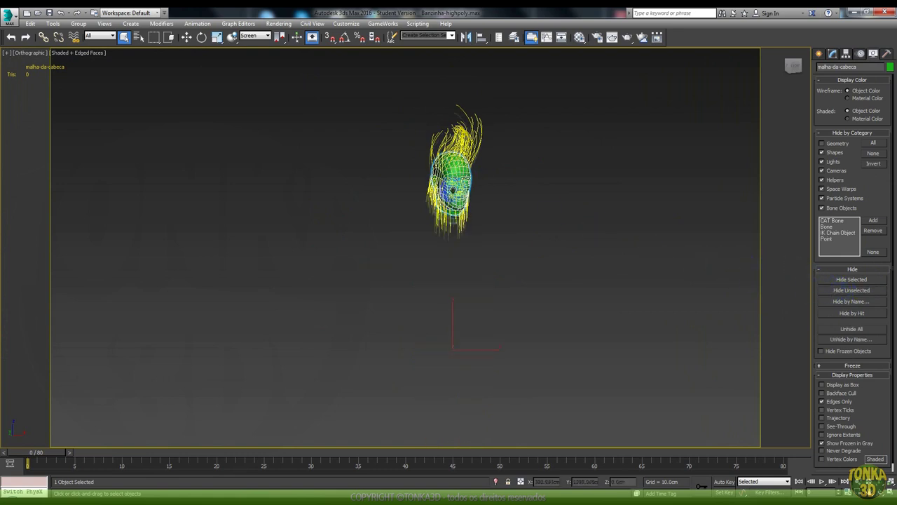
{"action": "scroll", "coordinate": [474, 158], "scroll_direction": "up", "scroll_amount": 5}
{"action": "mouse_move", "coordinate": [531, 163]}
{"action": "middle_mouse_down", "text": "alt"}
{"action": "mouse_move", "coordinate": [523, 159]}
{"action": "mouse_move", "coordinate": [541, 164]}
{"action": "mouse_move", "coordinate": [530, 223]}
{"action": "middle_mouse_up", "text": "alt"}
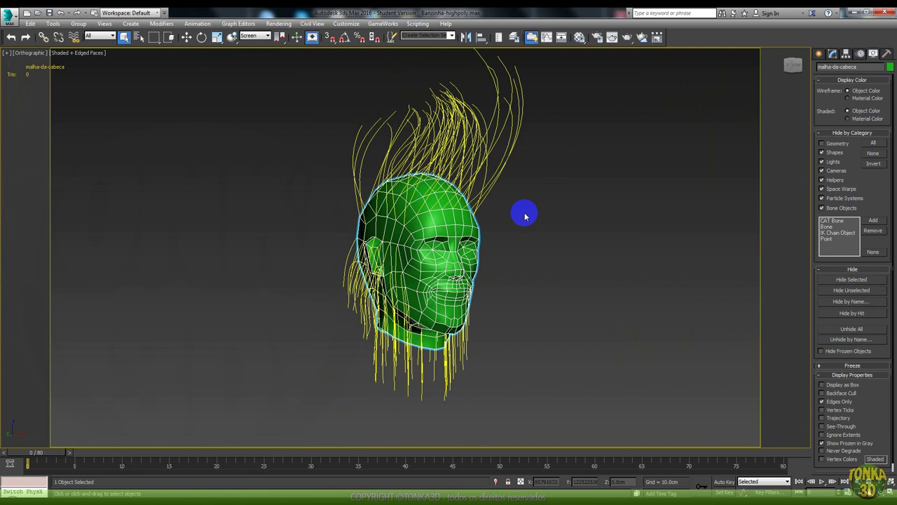
Step: Replace the yellow guide curves with displayed hair strands at a 3000 hair count, checked from the side
{"action": "left_click", "coordinate": [833, 53]}
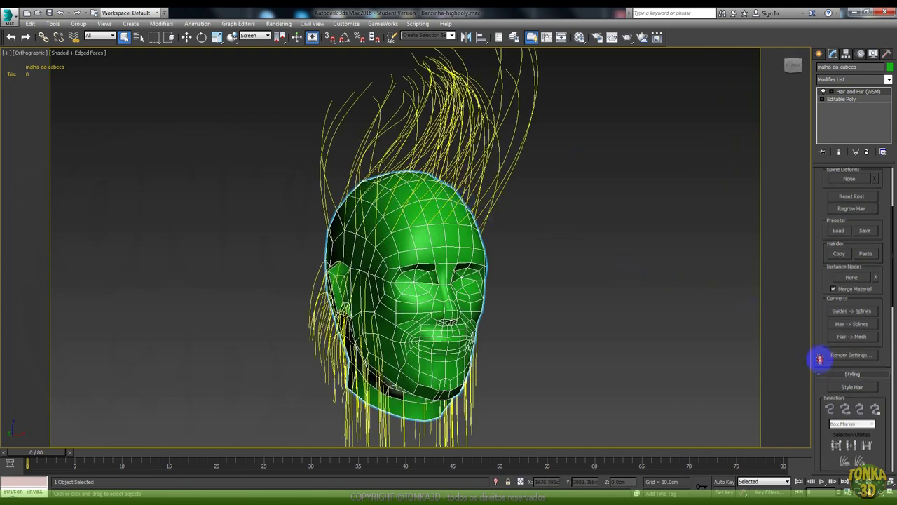
{"action": "scroll", "coordinate": [818, 357], "scroll_direction": "down", "scroll_amount": 5}
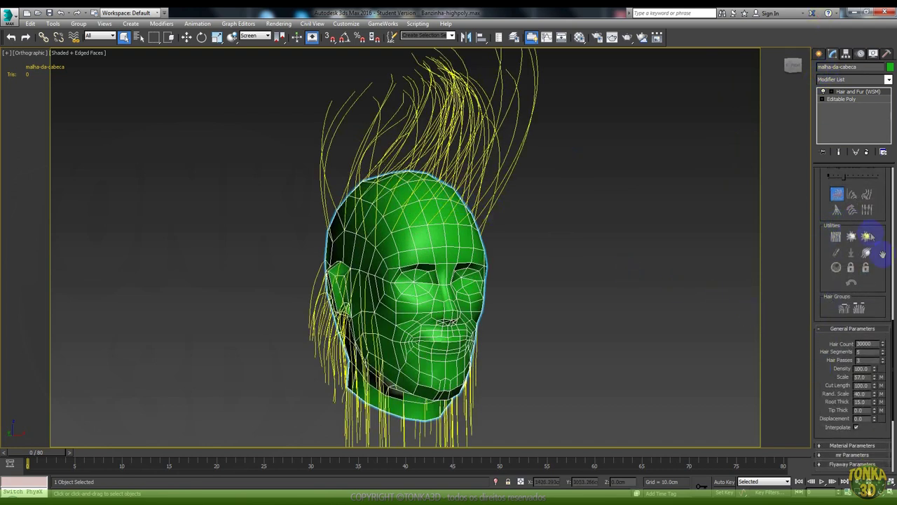
{"action": "scroll", "coordinate": [819, 382], "scroll_direction": "down", "scroll_amount": 5}
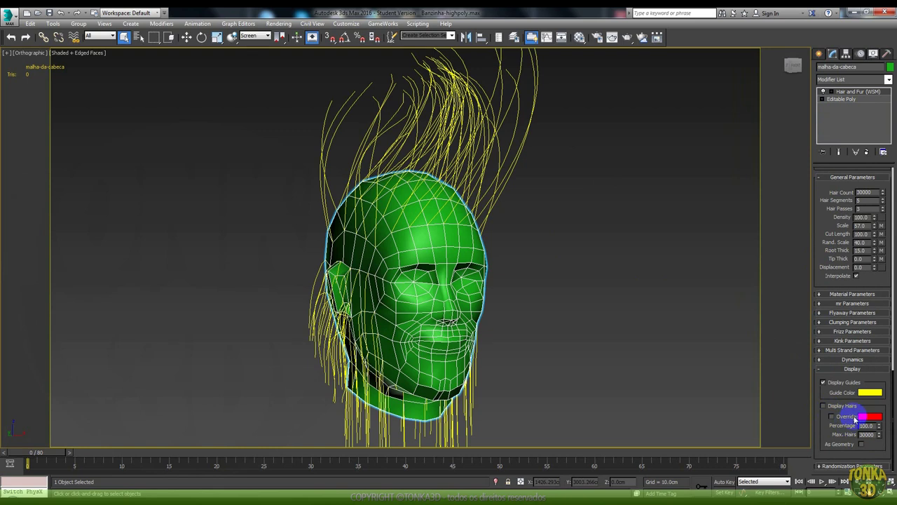
{"action": "left_click", "coordinate": [824, 383]}
{"action": "left_click", "coordinate": [824, 406]}
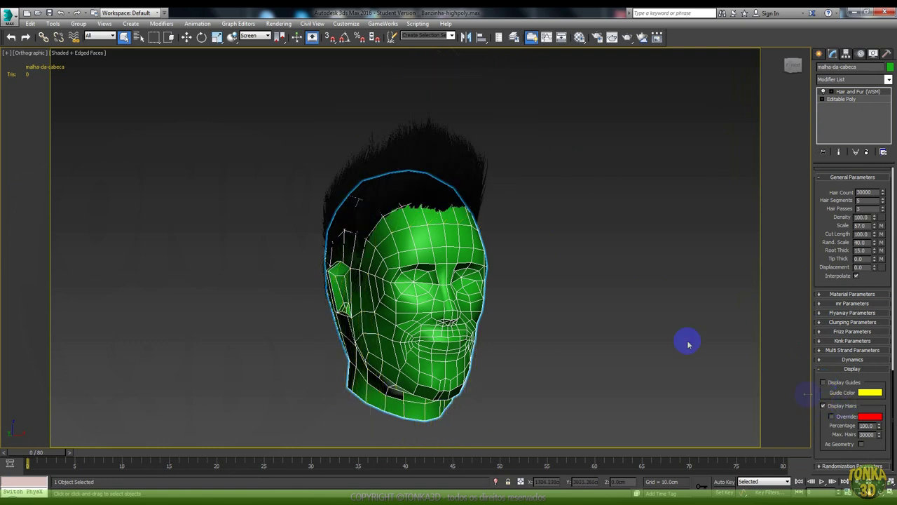
{"action": "scroll", "coordinate": [439, 196], "scroll_direction": "up", "scroll_amount": 2}
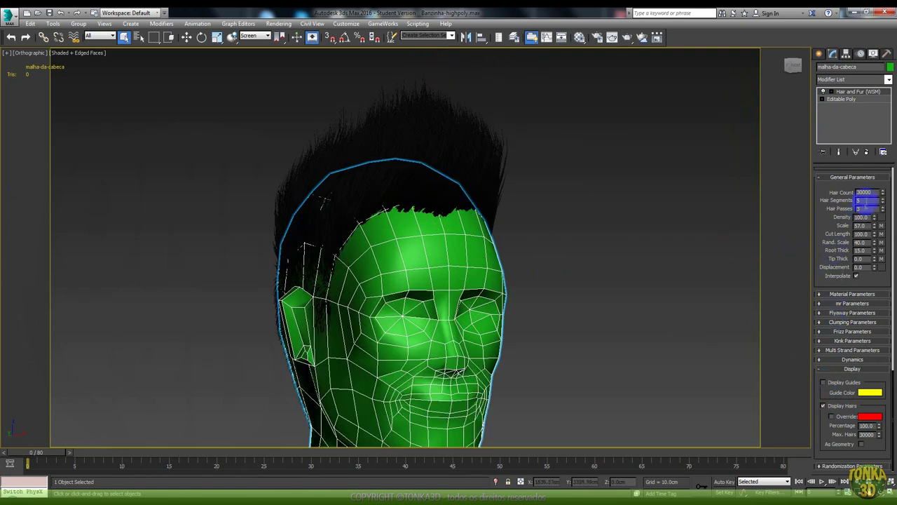
{"action": "left_click", "coordinate": [824, 408]}
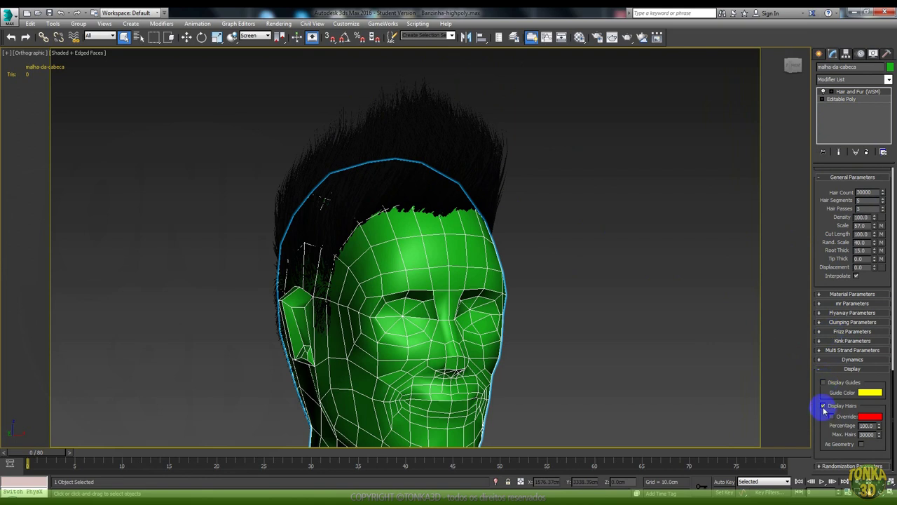
{"action": "left_click", "coordinate": [824, 408]}
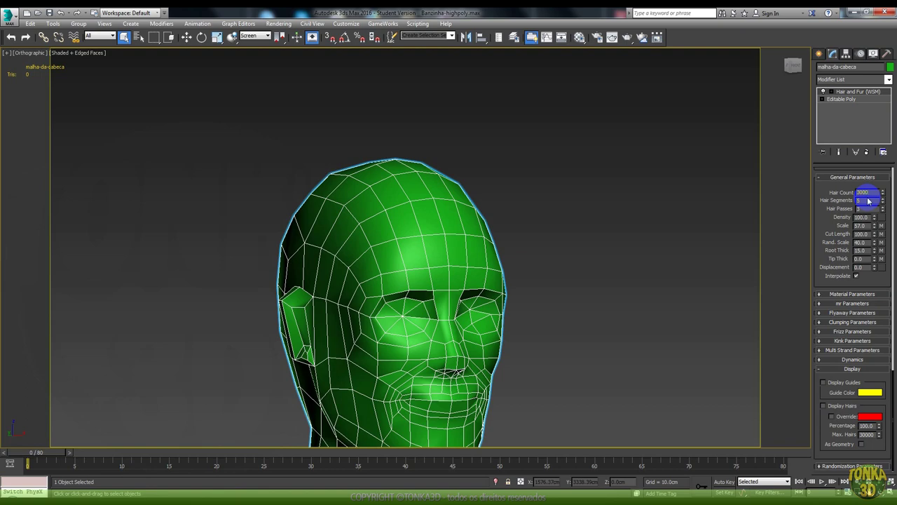
{"action": "left_click", "coordinate": [825, 407]}
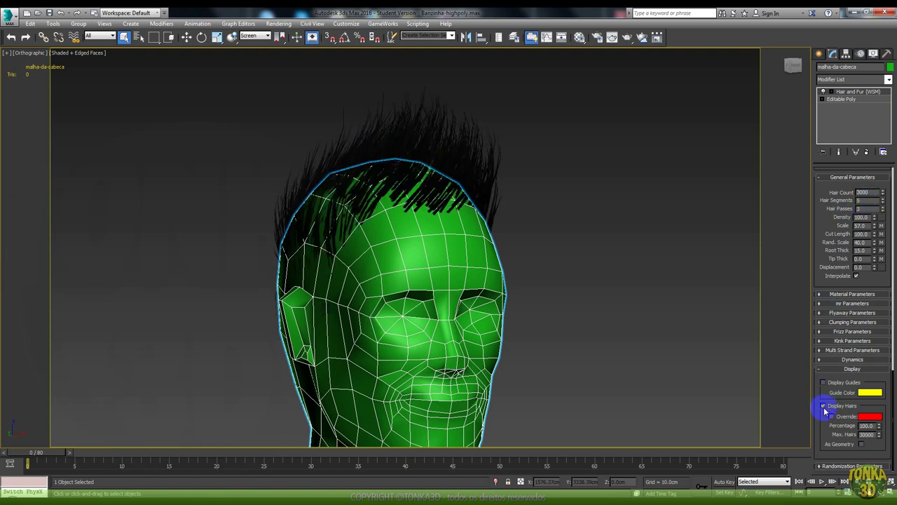
{"action": "mouse_move", "coordinate": [623, 305]}
{"action": "middle_mouse_down", "text": "alt"}
{"action": "mouse_move", "coordinate": [590, 282]}
{"action": "mouse_move", "coordinate": [421, 283]}
{"action": "middle_mouse_up", "text": "alt"}
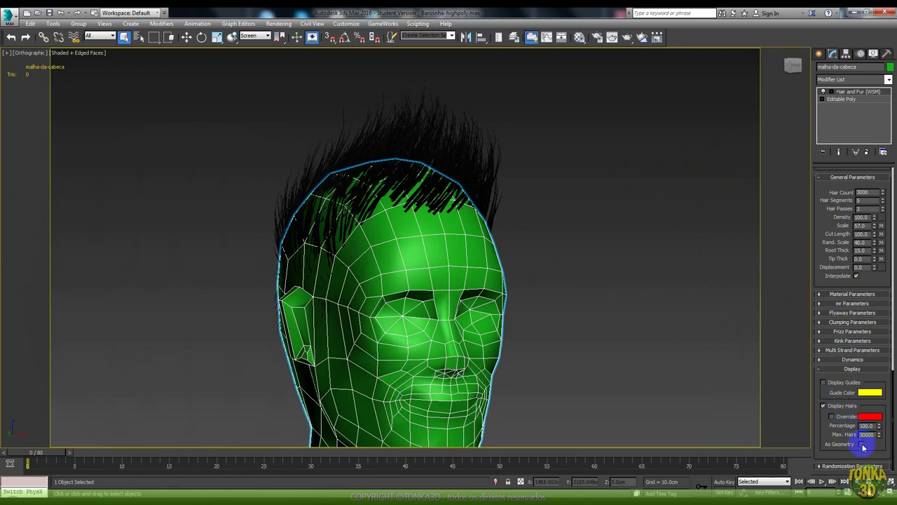
{"action": "scroll", "coordinate": [445, 176], "scroll_direction": "up", "scroll_amount": 2}
Step: Zoom and orbit to a front view of the head and hair from above
{"action": "scroll", "coordinate": [409, 186], "scroll_direction": "up", "scroll_amount": 4}
{"action": "scroll", "coordinate": [474, 194], "scroll_direction": "up", "scroll_amount": 2}
{"action": "scroll", "coordinate": [503, 197], "scroll_direction": "up", "scroll_amount": 2}
{"action": "scroll", "coordinate": [504, 197], "scroll_direction": "down", "scroll_amount": 2}
{"action": "scroll", "coordinate": [439, 192], "scroll_direction": "down", "scroll_amount": 1}
{"action": "scroll", "coordinate": [411, 198], "scroll_direction": "up", "scroll_amount": 1}
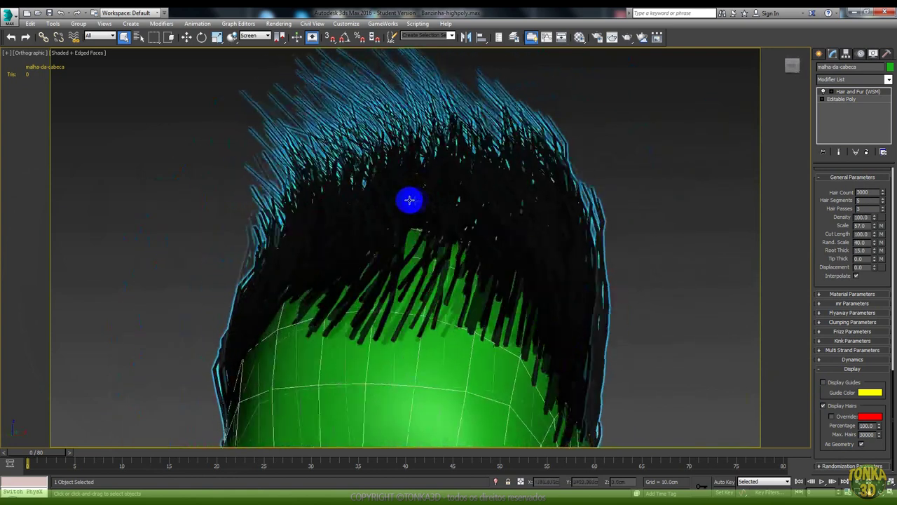
{"action": "scroll", "coordinate": [469, 200], "scroll_direction": "up", "scroll_amount": 3}
{"action": "scroll", "coordinate": [469, 201], "scroll_direction": "down", "scroll_amount": 1}
{"action": "scroll", "coordinate": [493, 197], "scroll_direction": "down", "scroll_amount": 1}
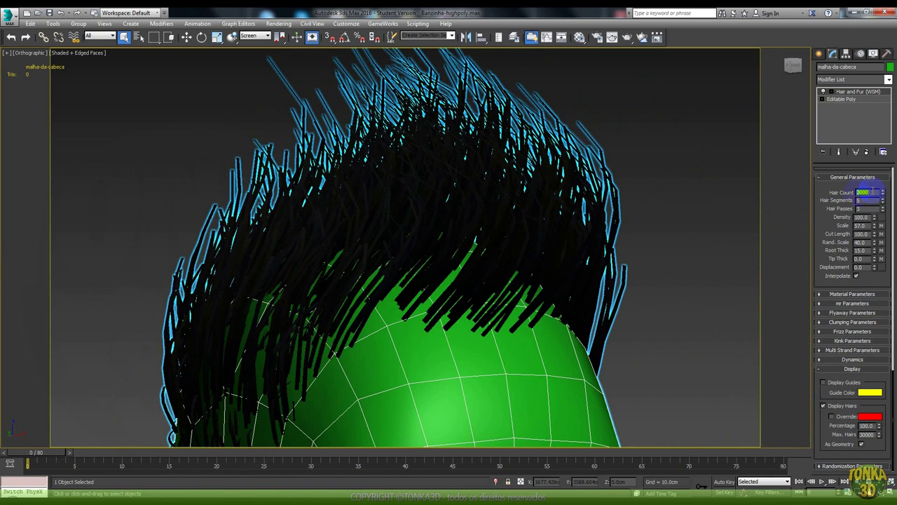
{"action": "scroll", "coordinate": [405, 184], "scroll_direction": "up", "scroll_amount": 1}
{"action": "scroll", "coordinate": [411, 189], "scroll_direction": "down", "scroll_amount": 2}
{"action": "scroll", "coordinate": [411, 189], "scroll_direction": "up", "scroll_amount": 1}
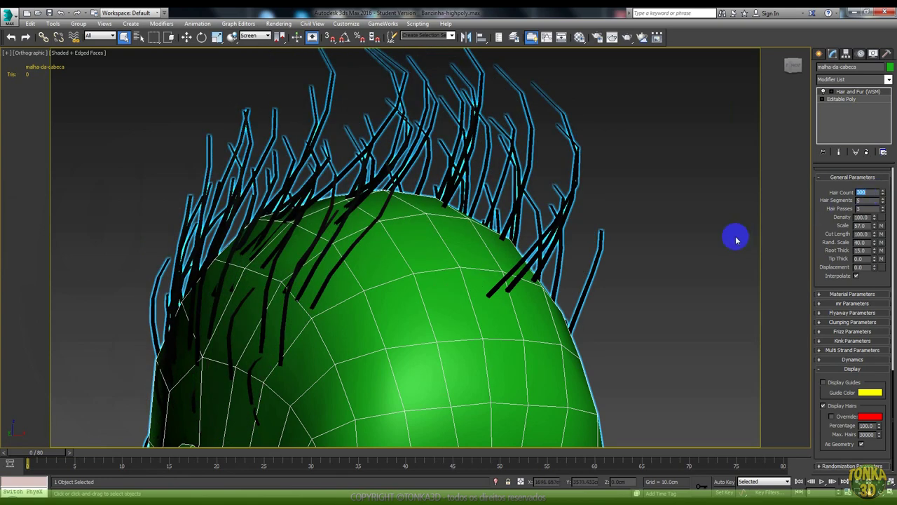
{"action": "scroll", "coordinate": [476, 211], "scroll_direction": "down", "scroll_amount": 2}
{"action": "mouse_move", "coordinate": [509, 220]}
{"action": "middle_mouse_down", "text": "alt"}
{"action": "mouse_move", "coordinate": [465, 206]}
{"action": "mouse_move", "coordinate": [480, 217]}
{"action": "middle_mouse_up", "text": "alt"}
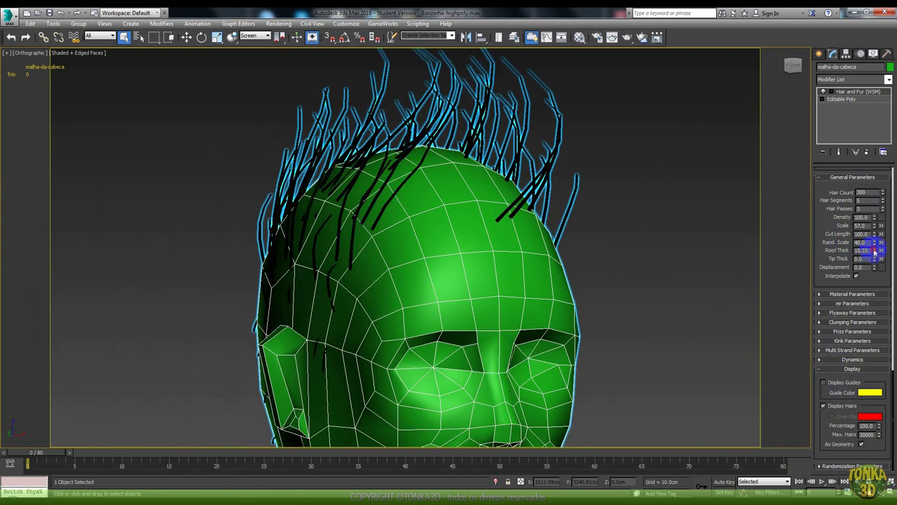
Step: Raise the hair Root Thick and Tip Thick both to 100
{"action": "left_click_drag", "start_coordinate": [874, 254], "coordinate": [866, 13]}
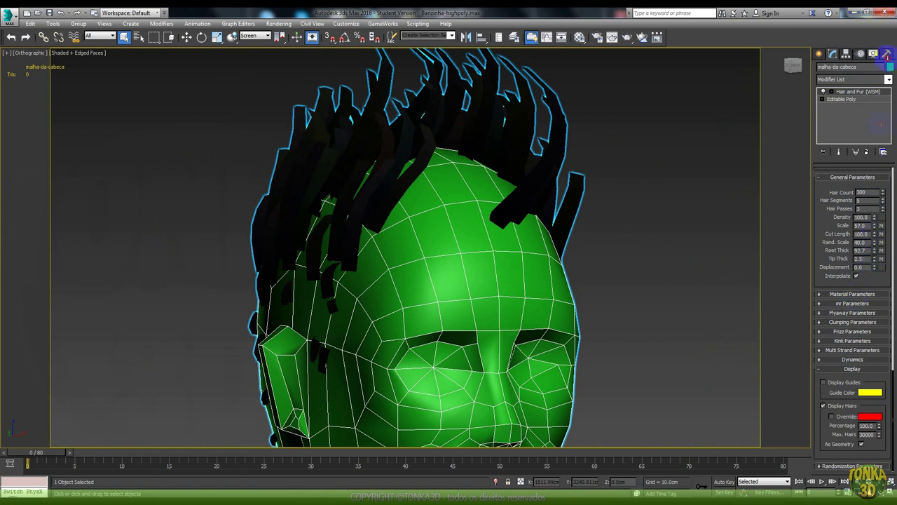
{"action": "left_click_drag", "start_coordinate": [870, 129], "coordinate": [42, 484]}
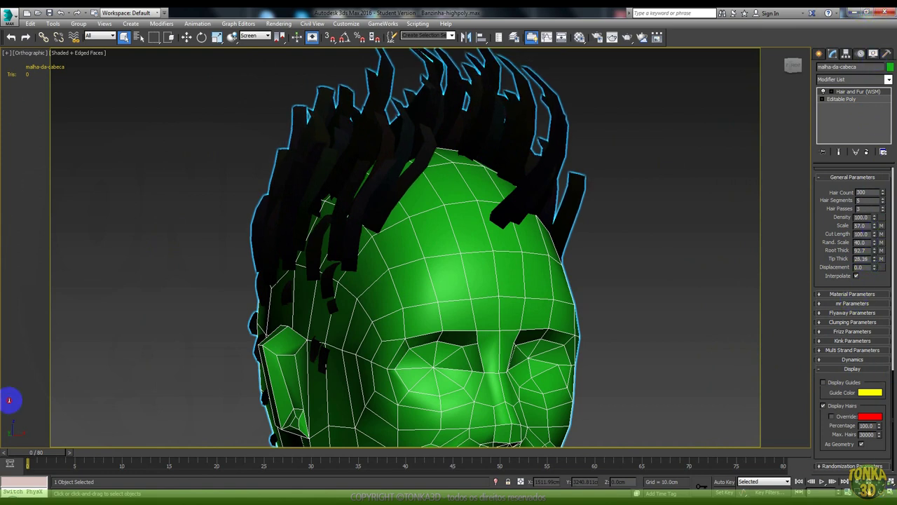
{"action": "left_click", "coordinate": [874, 261]}
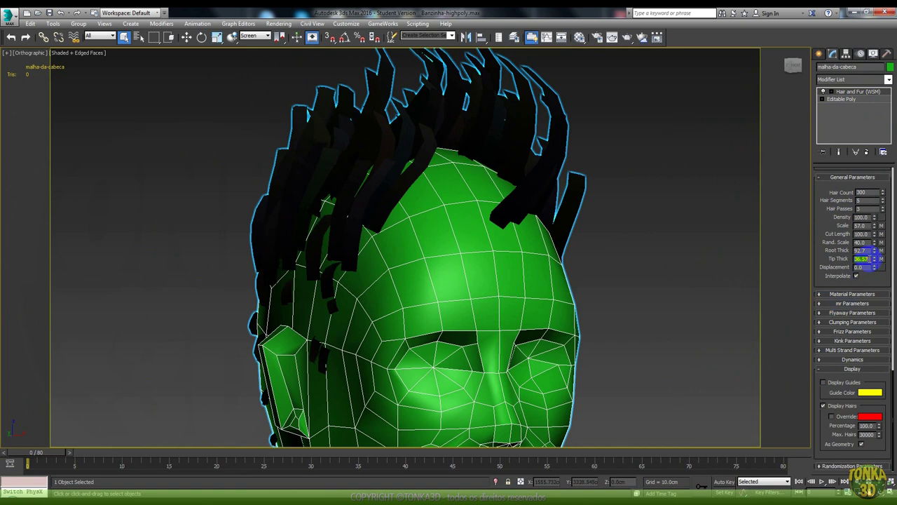
{"action": "key", "text": "Return"}
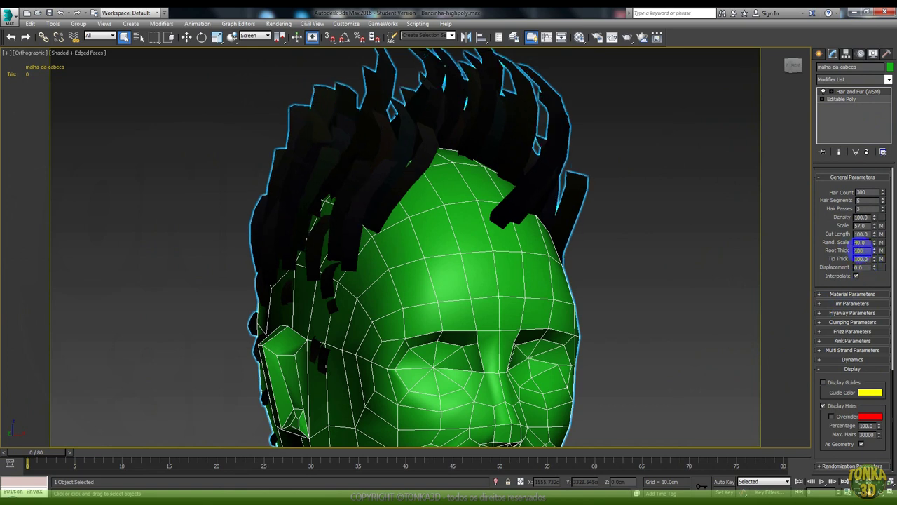
Step: Raise the hair Scale to 84.36 to lengthen the strands, viewing from the side
{"action": "scroll", "coordinate": [316, 286], "scroll_direction": "down", "scroll_amount": 3}
{"action": "mouse_move", "coordinate": [316, 286]}
{"action": "middle_mouse_down", "text": "alt"}
{"action": "mouse_move", "coordinate": [383, 296]}
{"action": "mouse_move", "coordinate": [299, 287]}
{"action": "middle_mouse_up", "text": "alt"}
{"action": "mouse_move", "coordinate": [878, 228]}
{"action": "left_mouse_down"}
{"action": "mouse_move", "coordinate": [862, 156]}
{"action": "mouse_move", "coordinate": [872, 260]}
{"action": "mouse_move", "coordinate": [870, 197]}
{"action": "mouse_move", "coordinate": [868, 214]}
{"action": "mouse_move", "coordinate": [862, 195]}
{"action": "mouse_move", "coordinate": [862, 202]}
{"action": "left_mouse_up"}
{"action": "middle_click_drag", "start_coordinate": [580, 242], "coordinate": [512, 251], "text": "alt"}
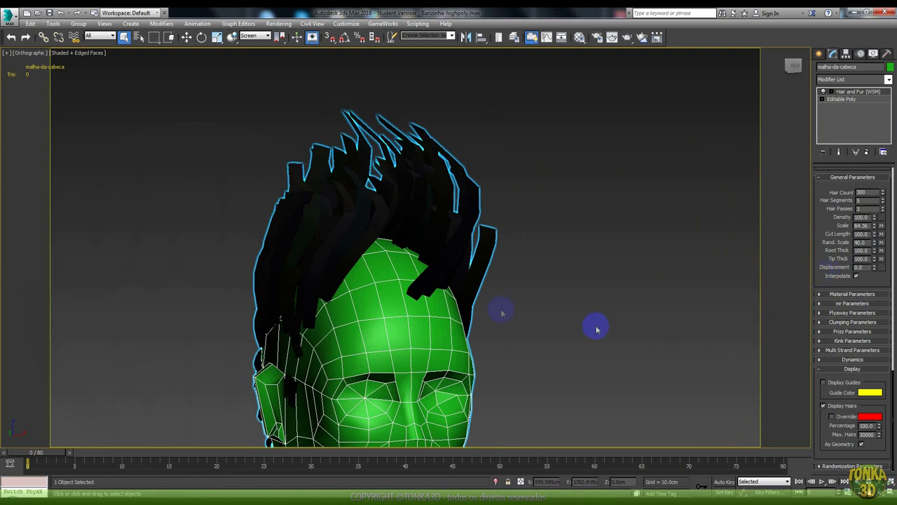
{"action": "scroll", "coordinate": [441, 263], "scroll_direction": "up", "scroll_amount": 2}
{"action": "scroll", "coordinate": [448, 234], "scroll_direction": "up", "scroll_amount": 1}
{"action": "mouse_move", "coordinate": [448, 234]}
{"action": "middle_mouse_down", "text": "alt"}
{"action": "mouse_move", "coordinate": [475, 239]}
{"action": "mouse_move", "coordinate": [444, 240]}
{"action": "mouse_move", "coordinate": [377, 184]}
{"action": "middle_mouse_up", "text": "alt"}
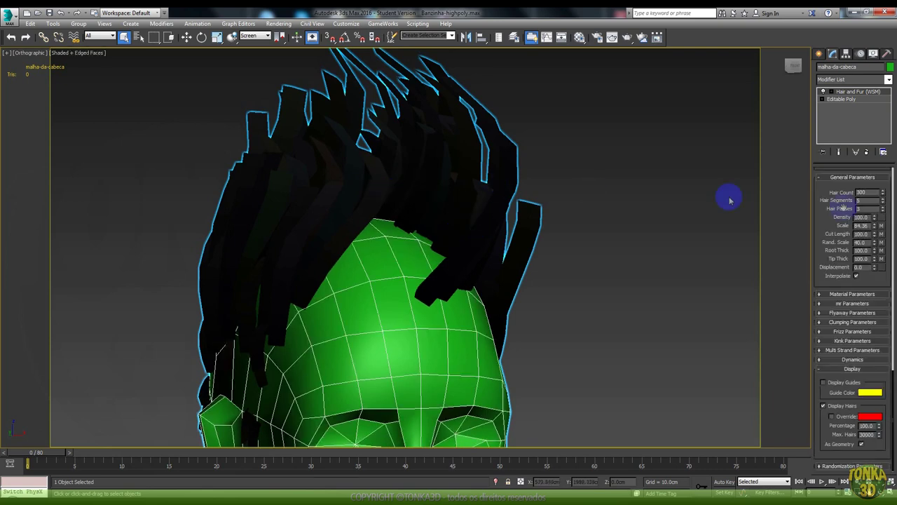
Step: Try different Hair Segments values, settling on 5 so the strands bend
{"action": "left_click_drag", "start_coordinate": [846, 228], "coordinate": [827, 247]}
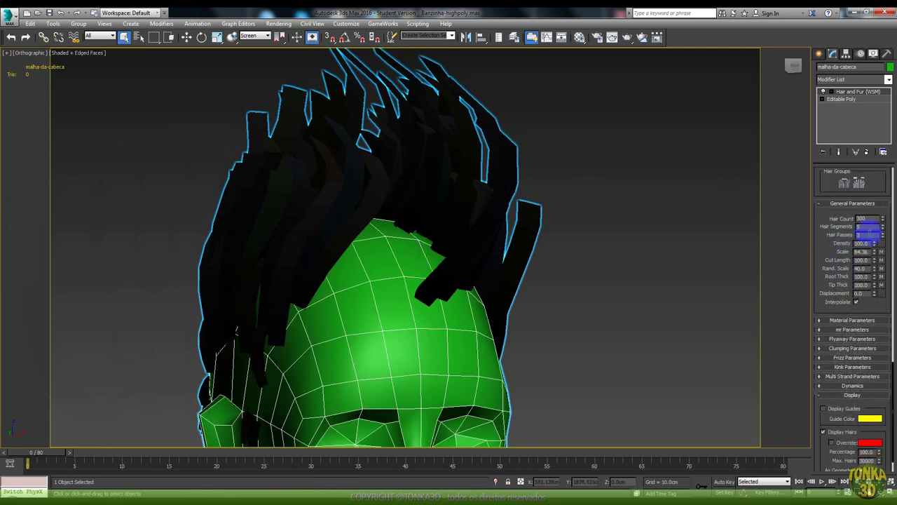
{"action": "left_click_drag", "start_coordinate": [883, 232], "coordinate": [885, 232]}
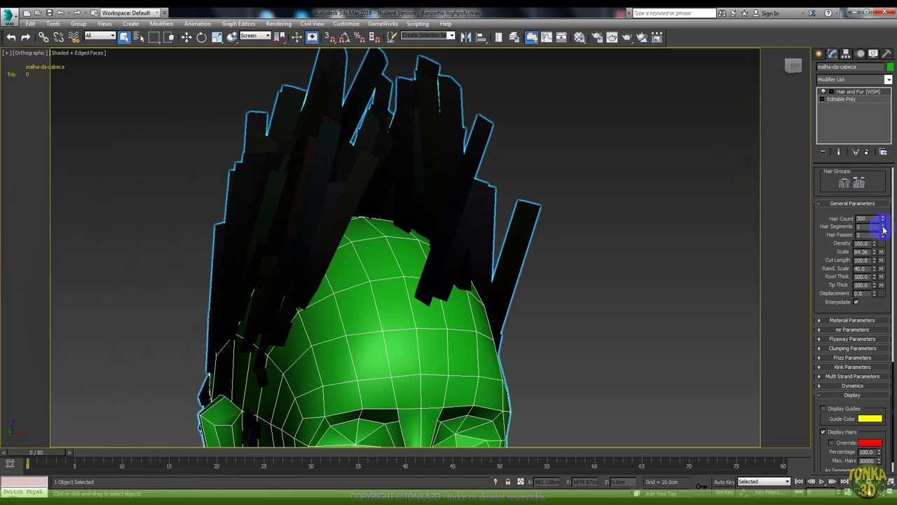
{"action": "left_click_drag", "start_coordinate": [883, 230], "coordinate": [883, 230]}
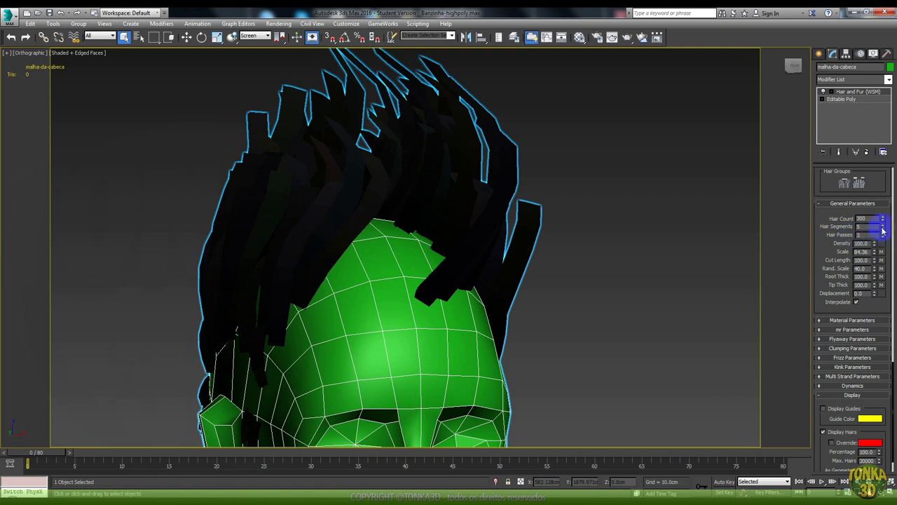
{"action": "left_click_drag", "start_coordinate": [883, 229], "coordinate": [883, 233]}
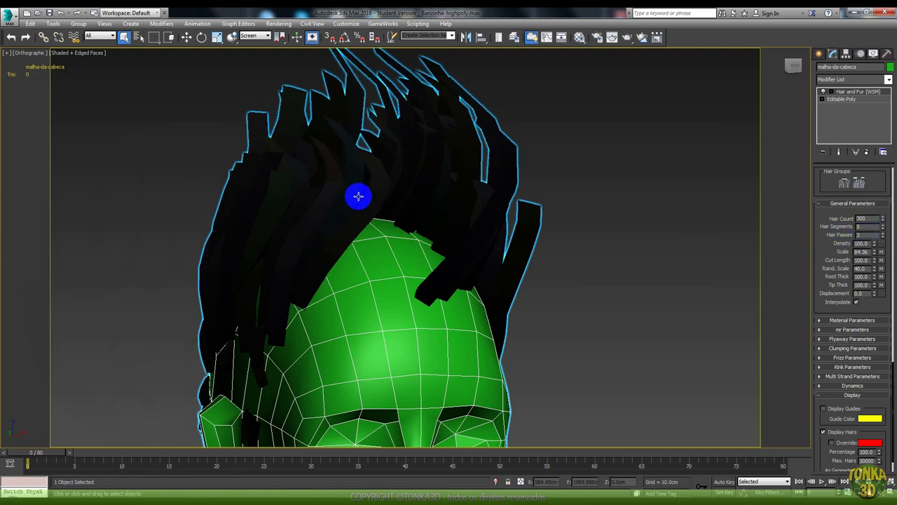
{"action": "scroll", "coordinate": [358, 196], "scroll_direction": "up", "scroll_amount": 1}
{"action": "scroll", "coordinate": [346, 194], "scroll_direction": "down", "scroll_amount": 4}
{"action": "scroll", "coordinate": [344, 195], "scroll_direction": "up", "scroll_amount": 4}
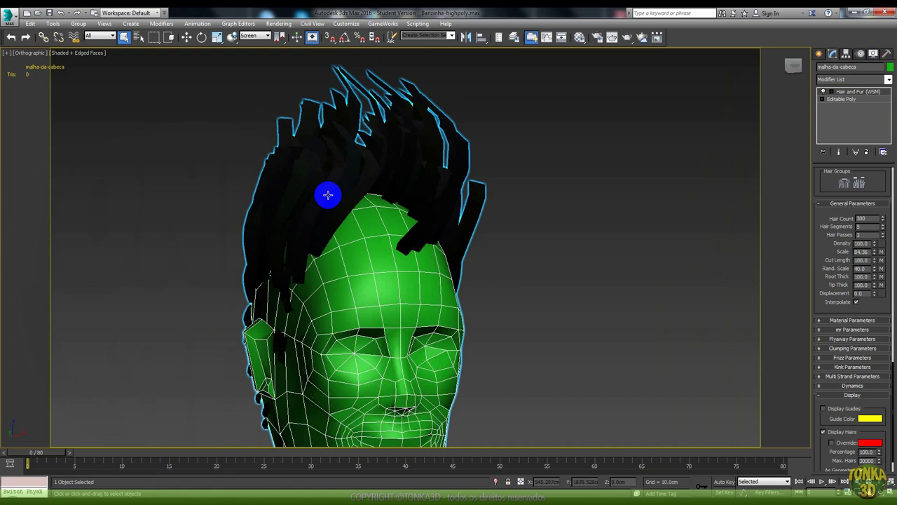
{"action": "middle_click_drag", "start_coordinate": [327, 195], "coordinate": [377, 244], "text": "alt"}
{"action": "scroll", "coordinate": [378, 244], "scroll_direction": "up", "scroll_amount": 2}
{"action": "key", "text": "F4"}
{"action": "key", "text": "F4"}
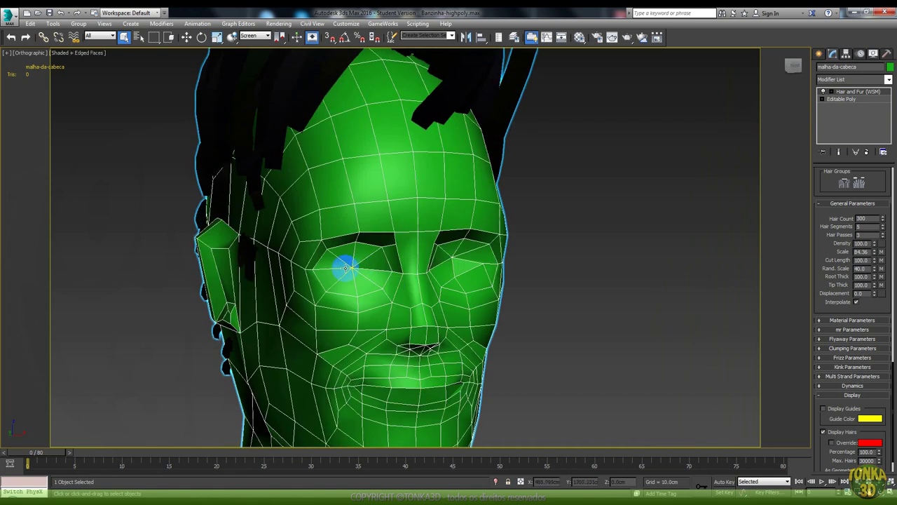
{"action": "key", "text": "F4"}
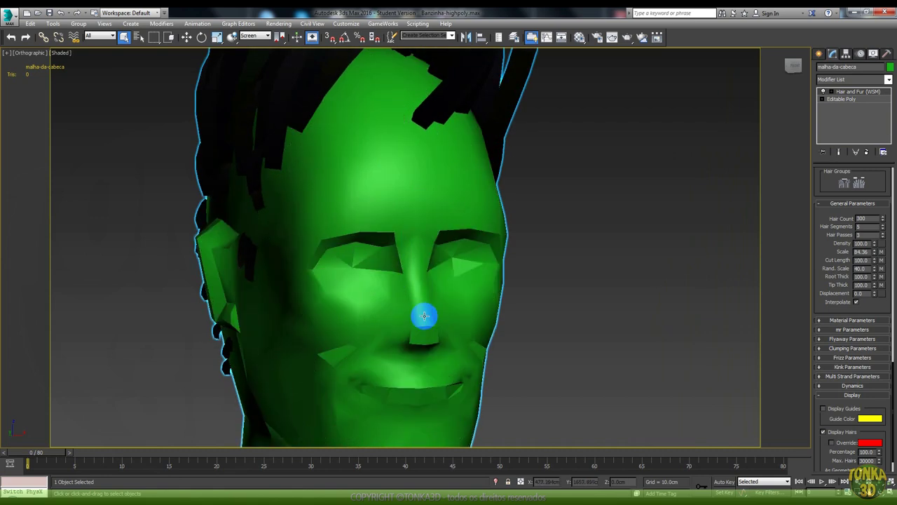
{"action": "scroll", "coordinate": [418, 280], "scroll_direction": "down", "scroll_amount": 2}
{"action": "scroll", "coordinate": [414, 249], "scroll_direction": "down", "scroll_amount": 1}
{"action": "scroll", "coordinate": [378, 239], "scroll_direction": "up", "scroll_amount": 5}
{"action": "key", "text": "F4"}
{"action": "key", "text": "F4"}
{"action": "key", "text": "F4"}
{"action": "scroll", "coordinate": [368, 263], "scroll_direction": "down", "scroll_amount": 3}
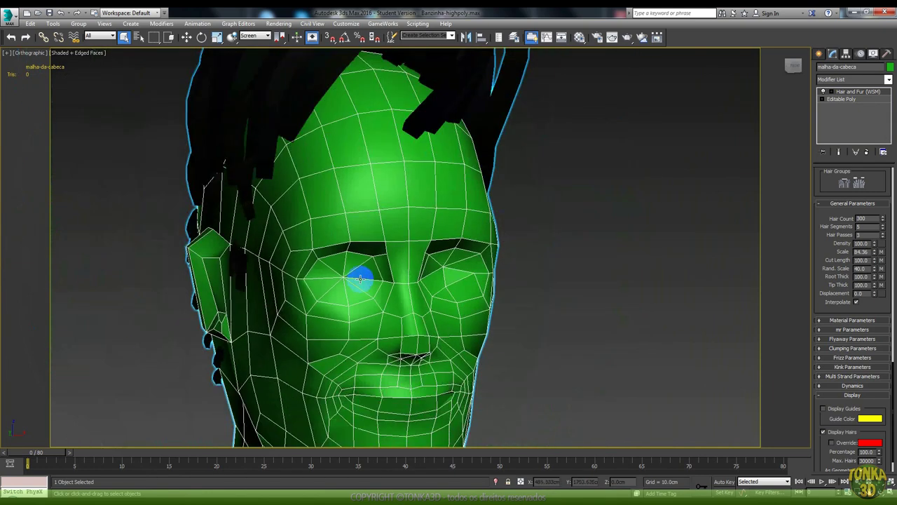
{"action": "scroll", "coordinate": [360, 279], "scroll_direction": "down", "scroll_amount": 2}
{"action": "key", "text": "F4"}
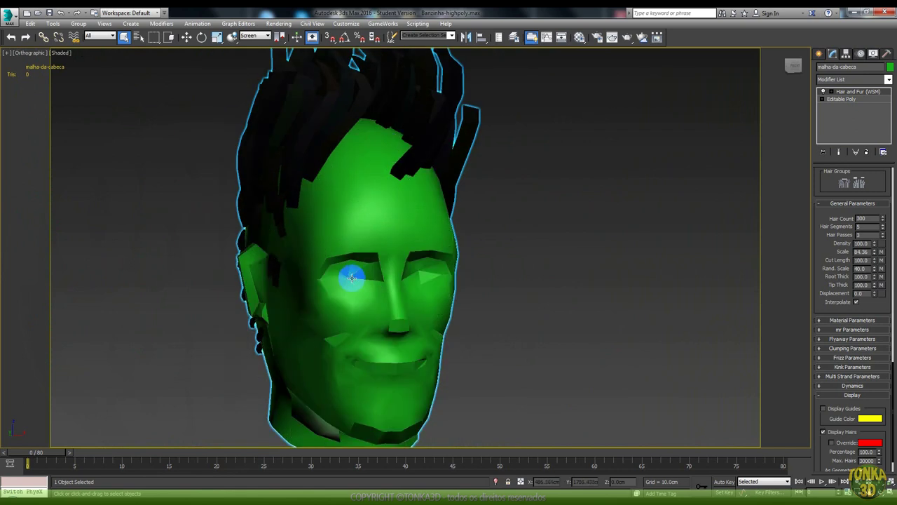
{"action": "mouse_move", "coordinate": [351, 274]}
{"action": "middle_mouse_down", "text": "alt"}
{"action": "mouse_move", "coordinate": [410, 317]}
{"action": "mouse_move", "coordinate": [432, 268]}
{"action": "mouse_move", "coordinate": [360, 271]}
{"action": "middle_mouse_up", "text": "alt"}
{"action": "scroll", "coordinate": [367, 276], "scroll_direction": "up", "scroll_amount": 3}
{"action": "key", "text": "F4"}
{"action": "scroll", "coordinate": [373, 282], "scroll_direction": "down", "scroll_amount": 2}
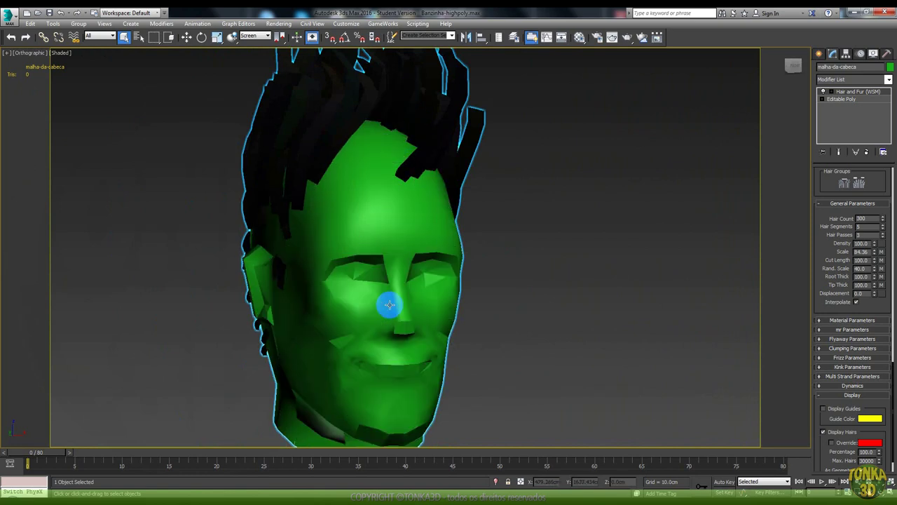
{"action": "mouse_move", "coordinate": [344, 246]}
{"action": "middle_mouse_down", "text": "alt"}
{"action": "mouse_move", "coordinate": [361, 175]}
{"action": "mouse_move", "coordinate": [364, 188]}
{"action": "middle_mouse_up", "text": "alt"}
{"action": "scroll", "coordinate": [364, 188], "scroll_direction": "up", "scroll_amount": 2}
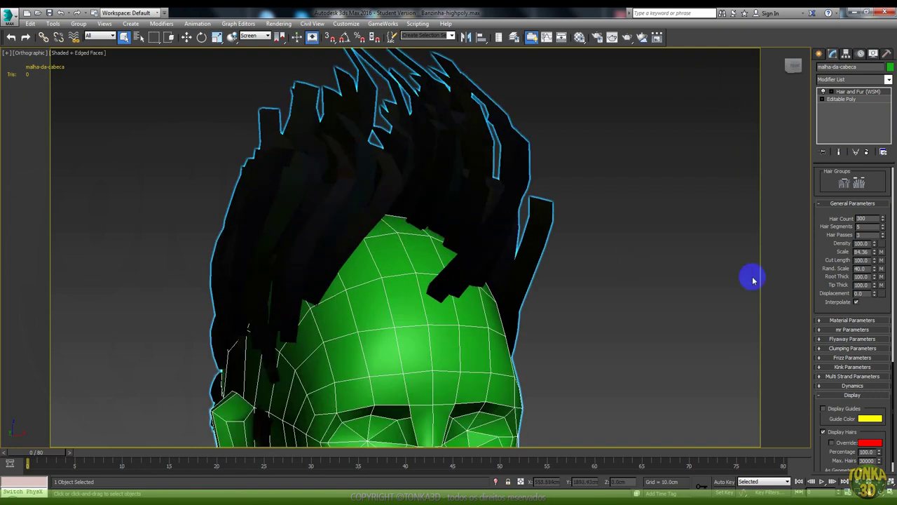
{"action": "scroll", "coordinate": [816, 196], "scroll_direction": "down", "scroll_amount": 5}
{"action": "left_click_drag", "start_coordinate": [816, 314], "coordinate": [831, 451]}
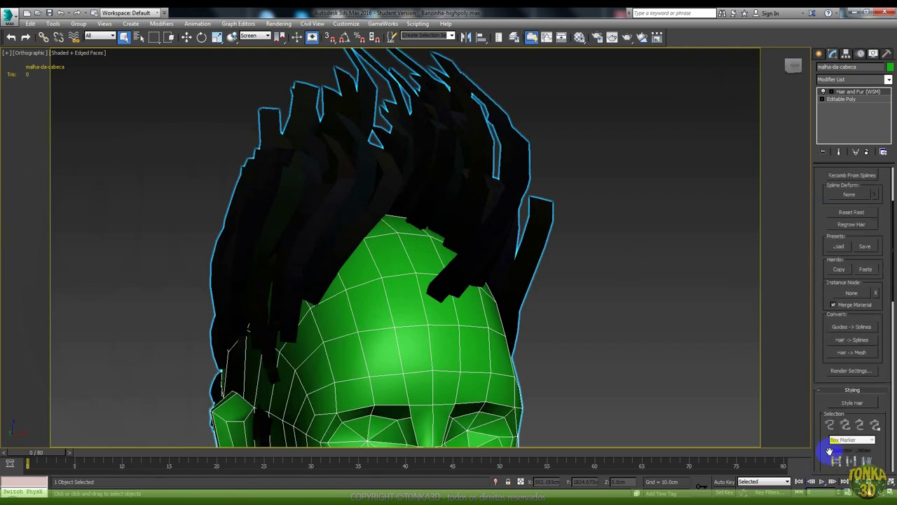
Step: Convert the hair strands into a separate mesh with Hair -> Mesh
{"action": "left_click", "coordinate": [853, 353]}
{"action": "scroll", "coordinate": [566, 315], "scroll_direction": "down", "scroll_amount": 2}
{"action": "scroll", "coordinate": [525, 270], "scroll_direction": "down", "scroll_amount": 1}
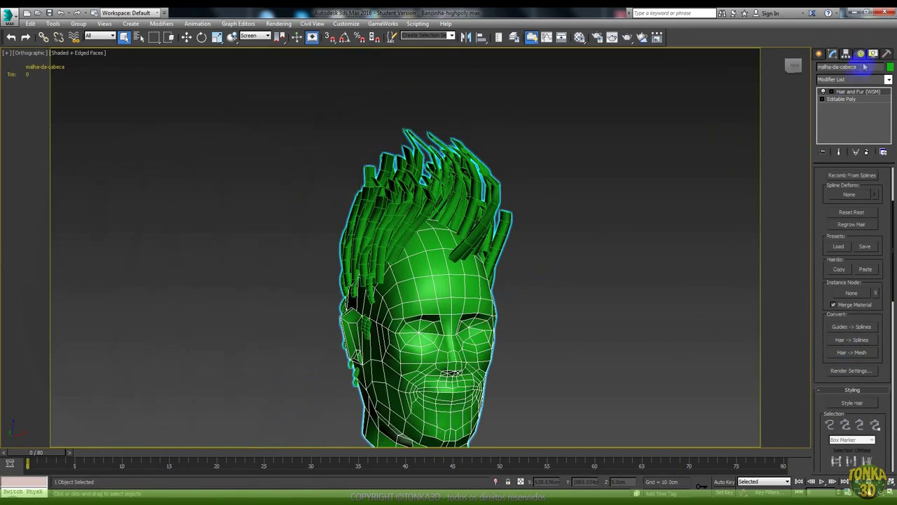
Step: Hide the head mesh, then select and inspect the new Object001 hair mesh
{"action": "left_click", "coordinate": [874, 53]}
{"action": "left_click", "coordinate": [457, 357]}
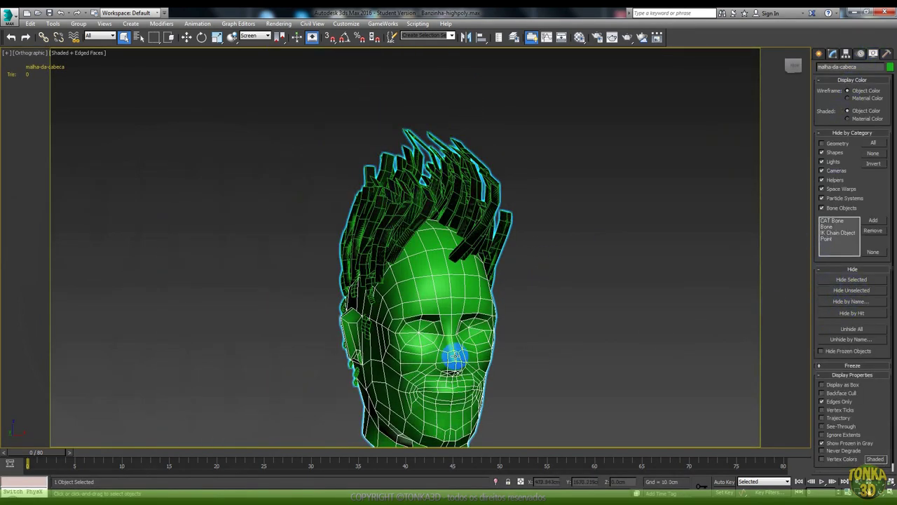
{"action": "left_click", "coordinate": [851, 279]}
{"action": "left_click", "coordinate": [459, 231]}
{"action": "key", "text": "F4"}
{"action": "scroll", "coordinate": [460, 245], "scroll_direction": "up", "scroll_amount": 2}
{"action": "mouse_move", "coordinate": [461, 245]}
{"action": "middle_mouse_down", "text": "alt"}
{"action": "mouse_move", "coordinate": [511, 266]}
{"action": "mouse_move", "coordinate": [487, 267]}
{"action": "mouse_move", "coordinate": [503, 277]}
{"action": "middle_mouse_up", "text": "alt"}
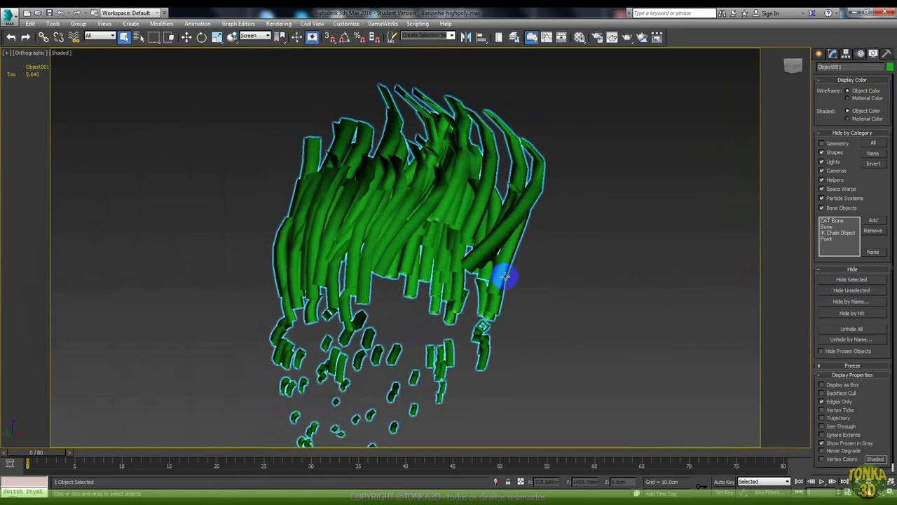
{"action": "key", "text": "F4"}
{"action": "key", "text": "F4"}
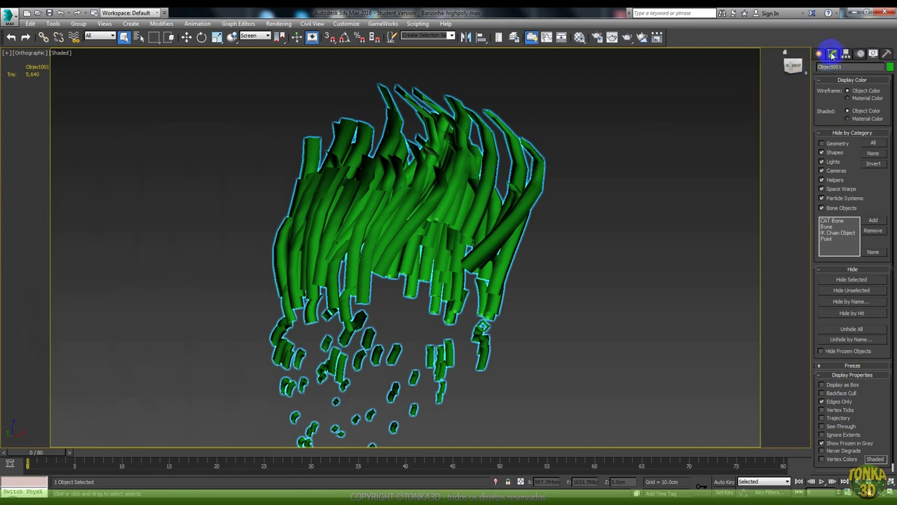
Step: In Element mode, window-select the stray hair fragments below the strips and delete them
{"action": "left_click", "coordinate": [833, 54]}
{"action": "mouse_move", "coordinate": [474, 201]}
{"action": "middle_mouse_down", "text": "alt"}
{"action": "mouse_move", "coordinate": [499, 266]}
{"action": "mouse_move", "coordinate": [320, 356]}
{"action": "middle_mouse_up", "text": "alt"}
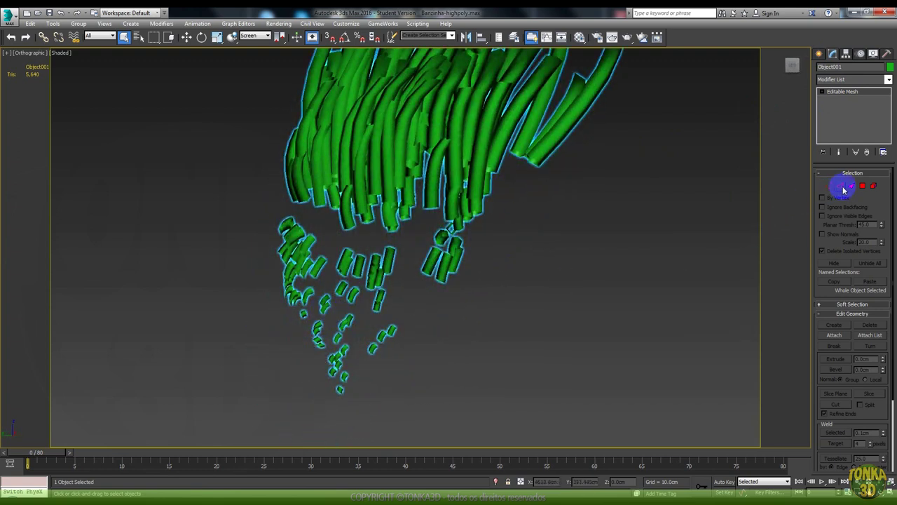
{"action": "left_click", "coordinate": [862, 185]}
{"action": "left_click", "coordinate": [874, 186]}
{"action": "left_click_drag", "start_coordinate": [467, 393], "coordinate": [261, 237]}
{"action": "left_click_drag", "start_coordinate": [256, 303], "coordinate": [304, 217], "text": "ctrl"}
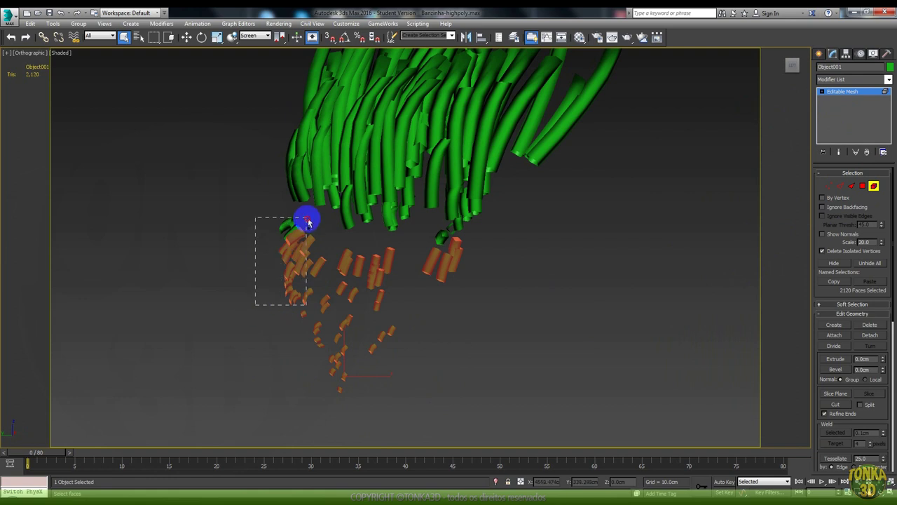
{"action": "middle_click_drag", "start_coordinate": [461, 260], "coordinate": [430, 285], "text": "alt"}
{"action": "left_click_drag", "start_coordinate": [426, 283], "coordinate": [461, 243], "text": "ctrl"}
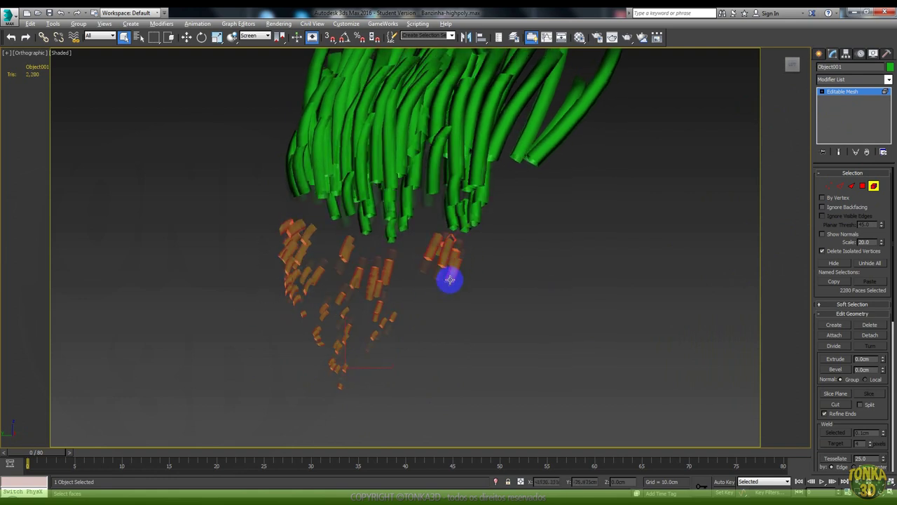
{"action": "middle_click_drag", "start_coordinate": [449, 278], "coordinate": [451, 288], "text": "alt"}
{"action": "key", "text": "Delete"}
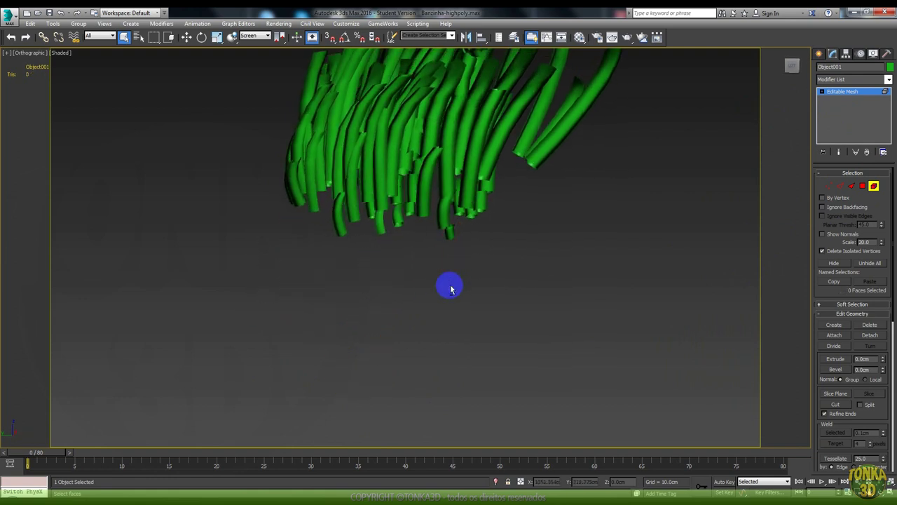
{"action": "mouse_move", "coordinate": [451, 286]}
{"action": "middle_mouse_down", "text": "alt"}
{"action": "mouse_move", "coordinate": [419, 315]}
{"action": "mouse_move", "coordinate": [379, 306]}
{"action": "mouse_move", "coordinate": [392, 307]}
{"action": "mouse_move", "coordinate": [411, 258]}
{"action": "mouse_move", "coordinate": [407, 291]}
{"action": "middle_mouse_up", "text": "alt"}
{"action": "scroll", "coordinate": [399, 262], "scroll_direction": "up", "scroll_amount": 2}
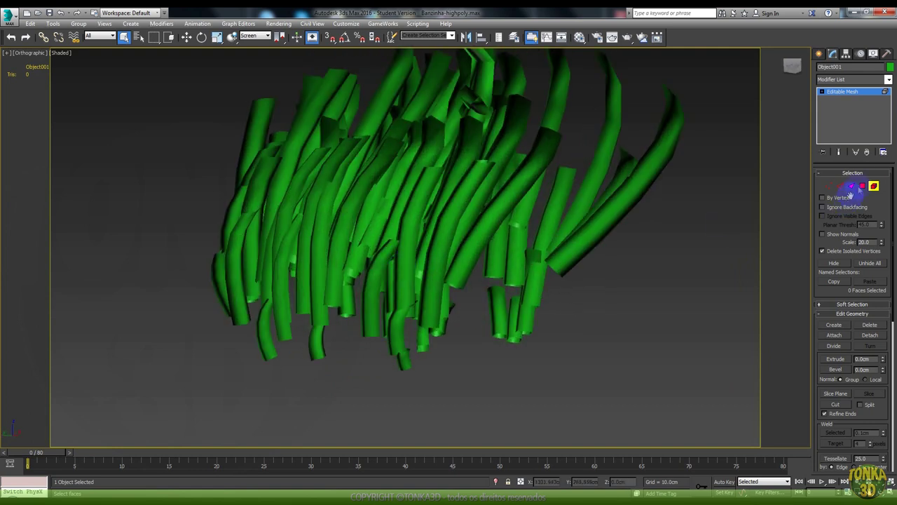
Step: Add a Push modifier to Object001 with a Push Value of -1.29cm
{"action": "left_click", "coordinate": [882, 140]}
{"action": "left_click", "coordinate": [888, 79]}
{"action": "scroll", "coordinate": [869, 295], "scroll_direction": "down", "scroll_amount": 5}
{"action": "scroll", "coordinate": [865, 294], "scroll_direction": "down", "scroll_amount": 3}
{"action": "left_click", "coordinate": [832, 185]}
{"action": "middle_click_drag", "start_coordinate": [636, 227], "coordinate": [505, 301], "text": "alt"}
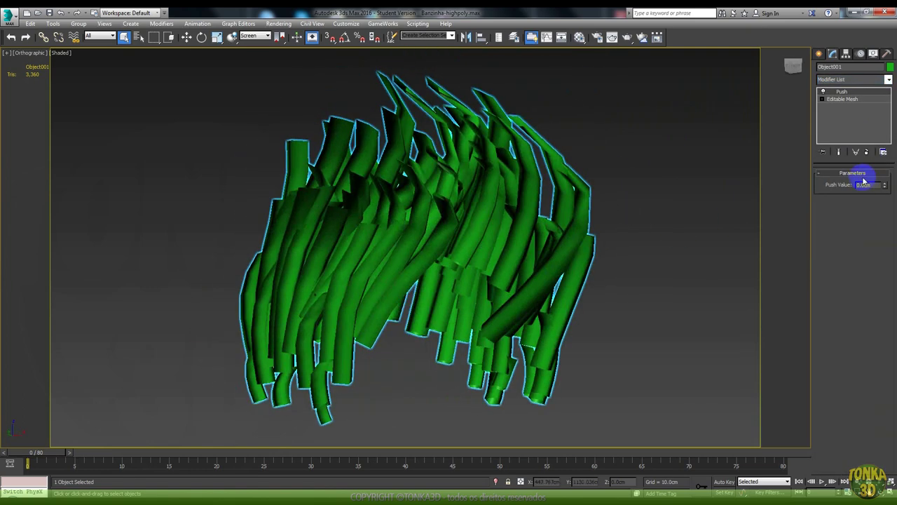
{"action": "left_click_drag", "start_coordinate": [886, 186], "coordinate": [876, 246]}
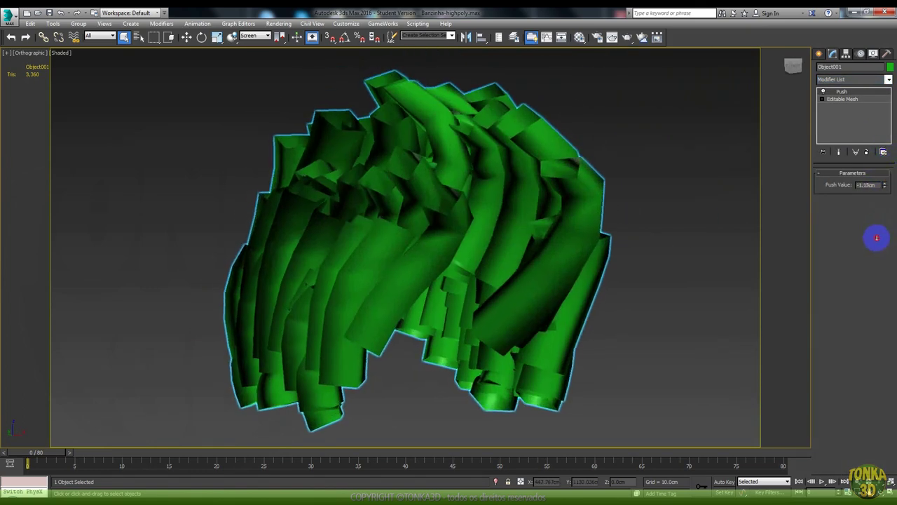
{"action": "middle_click_drag", "start_coordinate": [558, 260], "coordinate": [467, 227], "text": "alt"}
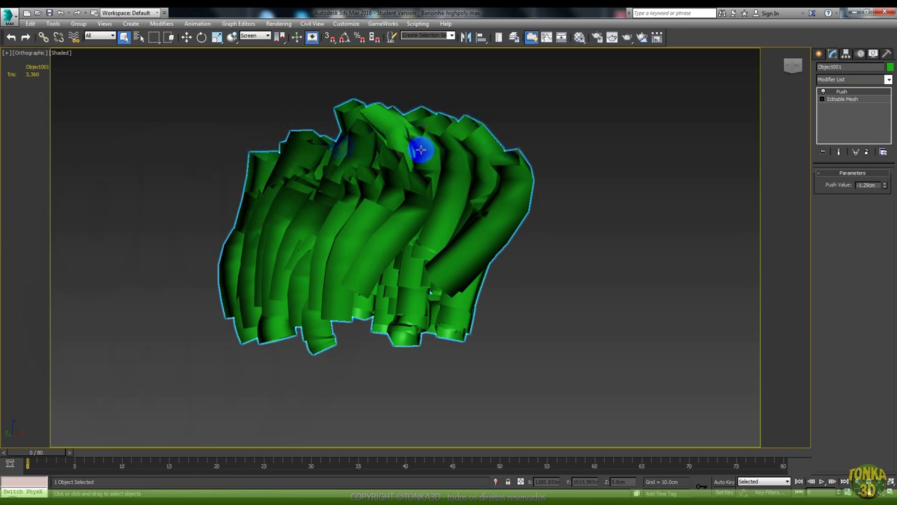
{"action": "middle_click_drag", "start_coordinate": [480, 156], "coordinate": [424, 201], "text": "alt"}
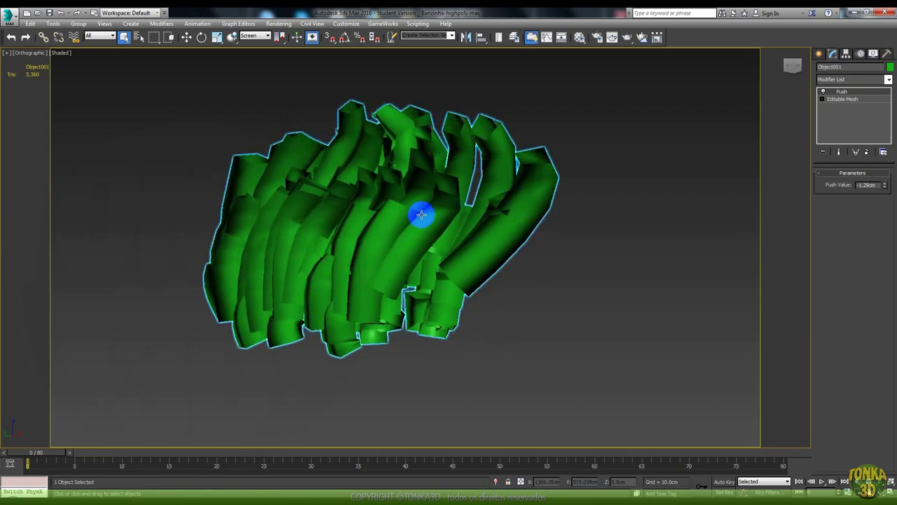
{"action": "right_click", "coordinate": [420, 211]}
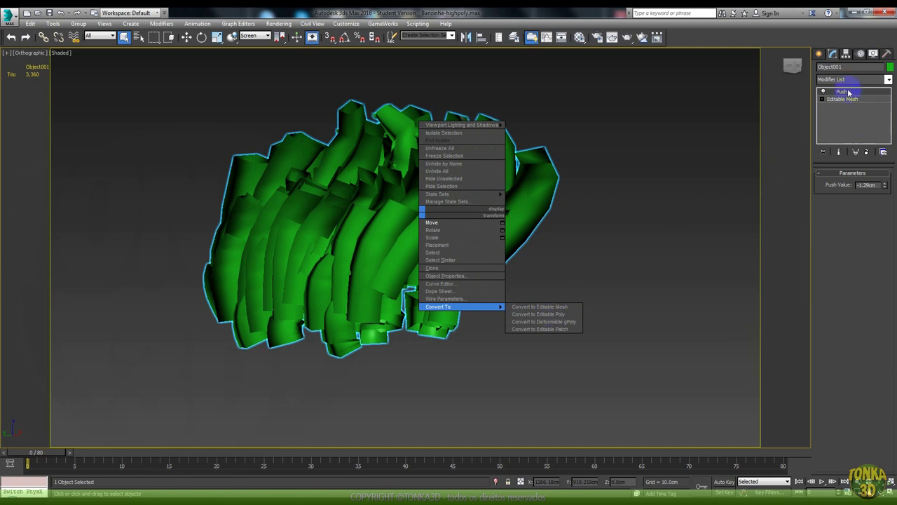
Step: Convert the hair mesh to an Editable Poly and reselect it
{"action": "left_click", "coordinate": [538, 314]}
{"action": "middle_click_drag", "start_coordinate": [540, 315], "coordinate": [457, 276], "text": "alt"}
{"action": "left_click", "coordinate": [457, 276]}
Step: Reset the Material Editor slots to defaults and shade the hair with Material Color
{"action": "key", "text": "m"}
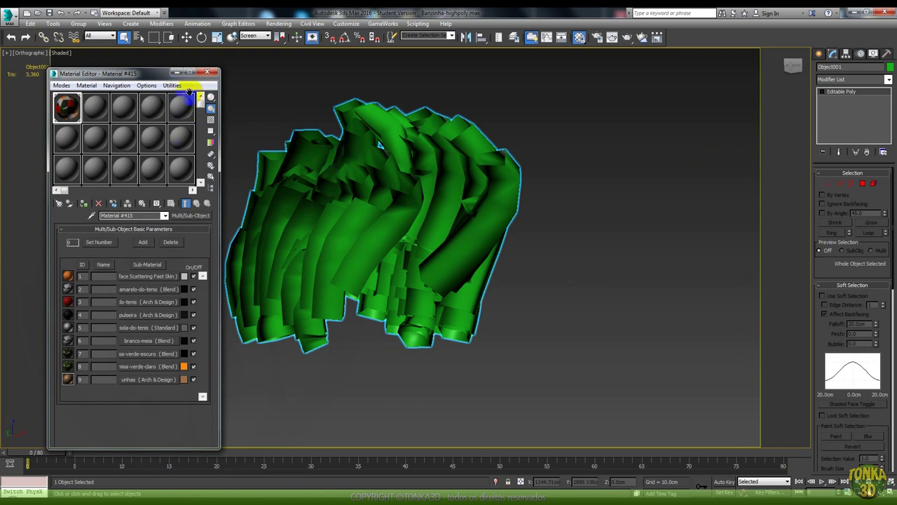
{"action": "left_click", "coordinate": [168, 87]}
{"action": "left_click", "coordinate": [188, 141]}
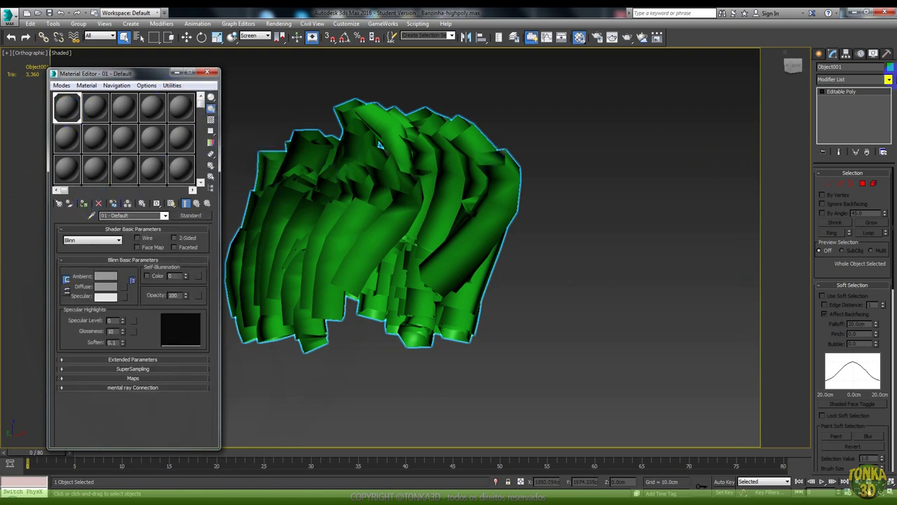
{"action": "left_click", "coordinate": [873, 54]}
{"action": "left_click", "coordinate": [849, 118]}
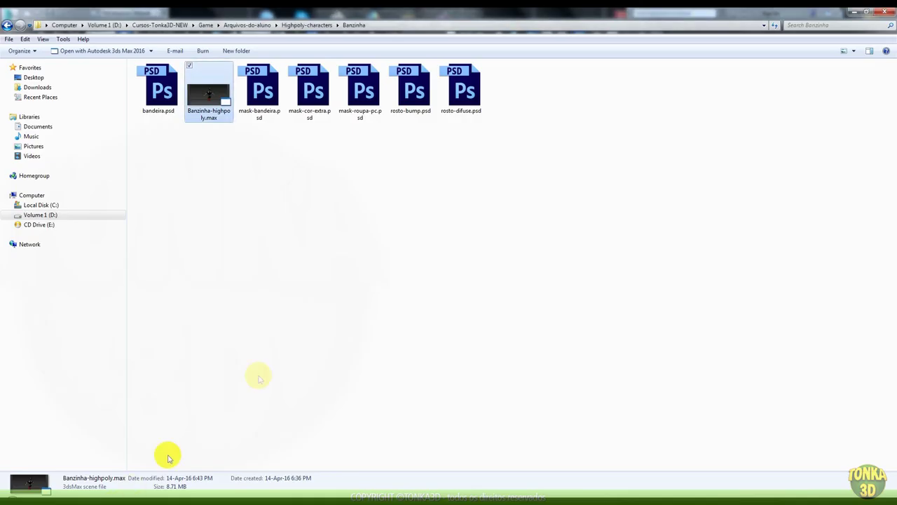
Step: Drag cabelo-difuse2.jpg and cabelo-mask.jpg from Lowpoly-characters > Banzinha into Photoshop and view at 100%
{"action": "left_click", "coordinate": [6, 25]}
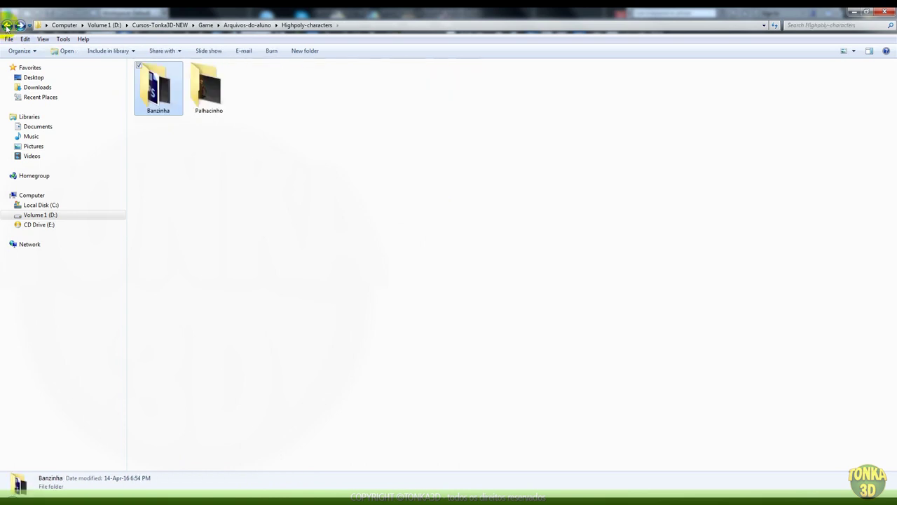
{"action": "left_click", "coordinate": [6, 26]}
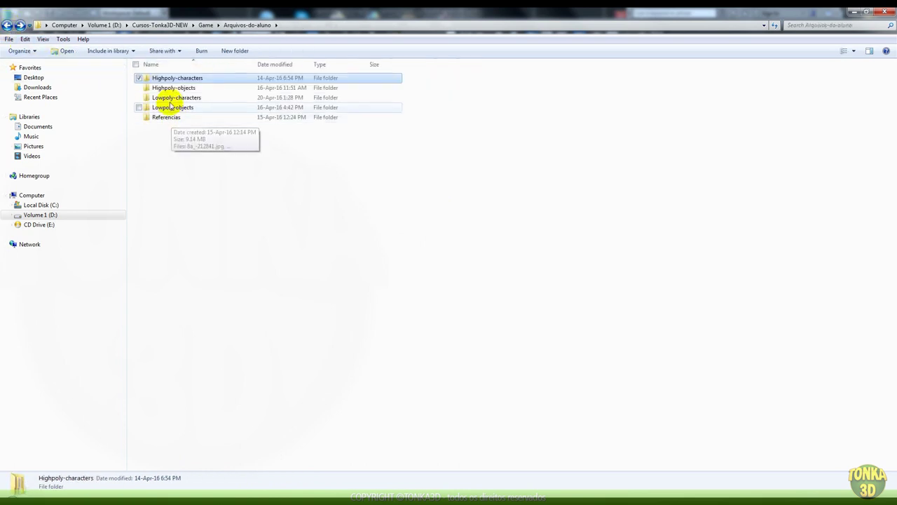
{"action": "left_click", "coordinate": [177, 100]}
{"action": "double_click", "coordinate": [178, 100]}
{"action": "double_click", "coordinate": [154, 88]}
{"action": "left_click", "coordinate": [511, 87]}
{"action": "left_click", "coordinate": [561, 88], "text": "ctrl"}
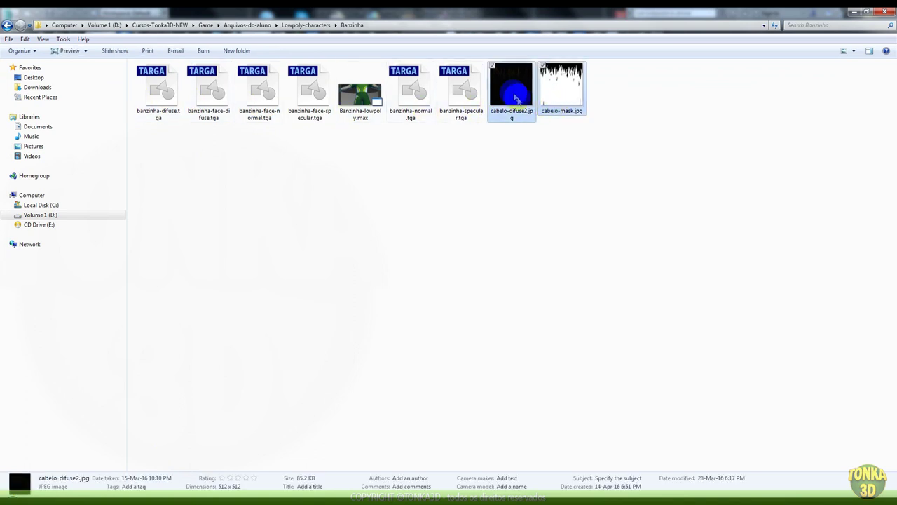
{"action": "mouse_move", "coordinate": [560, 87]}
{"action": "left_mouse_down"}
{"action": "mouse_move", "coordinate": [273, 485]}
{"action": "mouse_move", "coordinate": [319, 283]}
{"action": "left_mouse_up"}
{"action": "key", "text": "ctrl+1"}
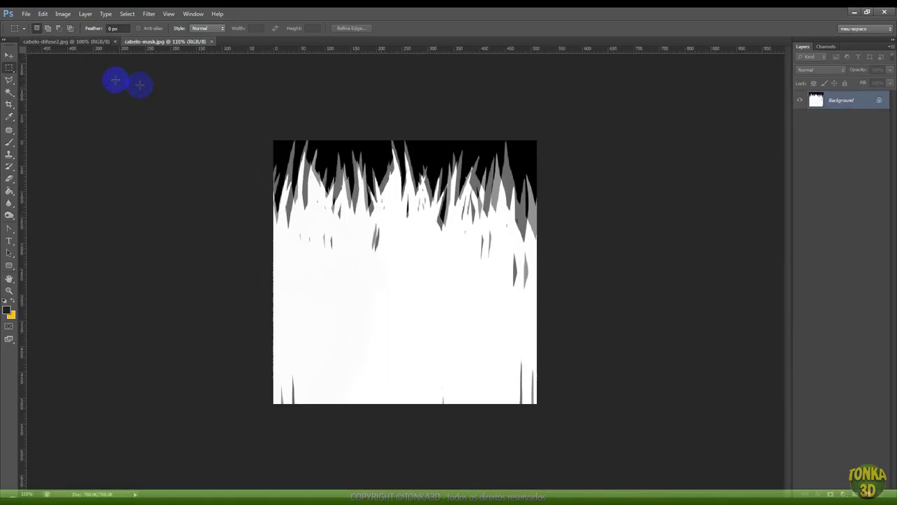
Step: Check in Image Size that cabelo-difuse2.jpg is 512 × 512 pixels, then return to 3ds Max
{"action": "left_click", "coordinate": [63, 42]}
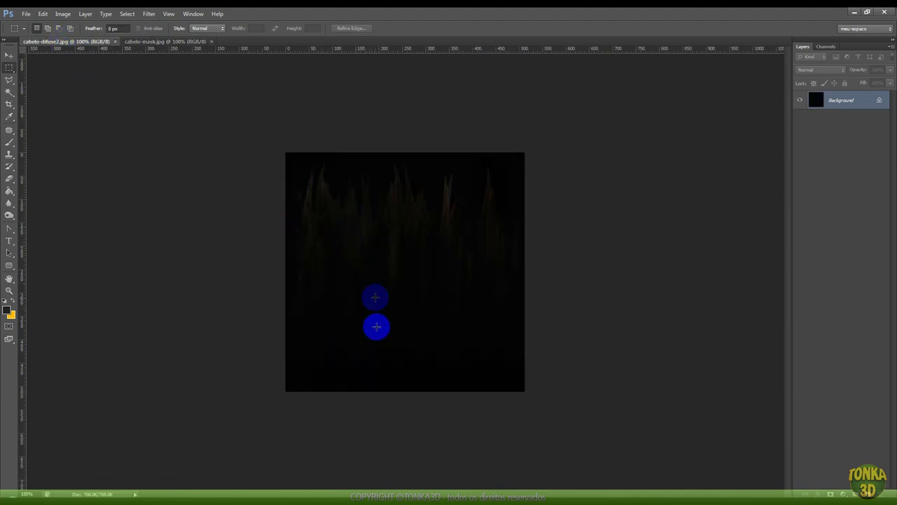
{"action": "left_click", "coordinate": [168, 43]}
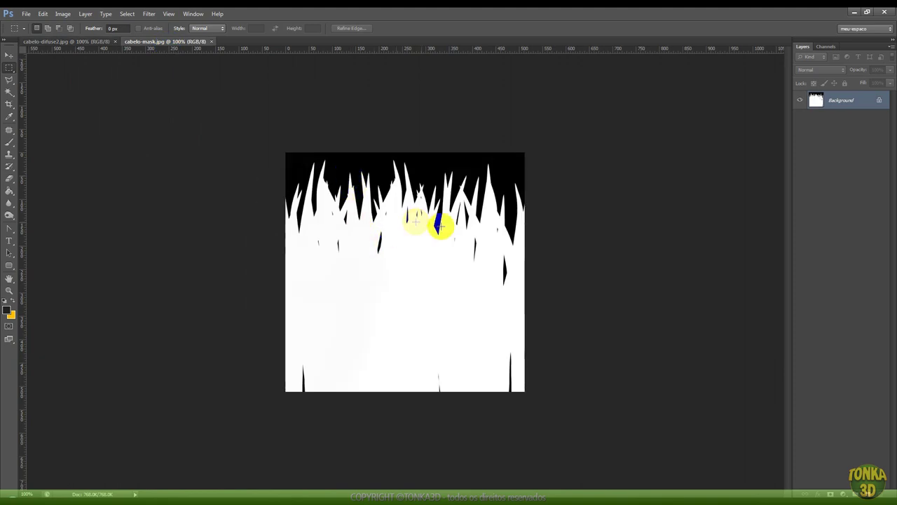
{"action": "left_click", "coordinate": [83, 43]}
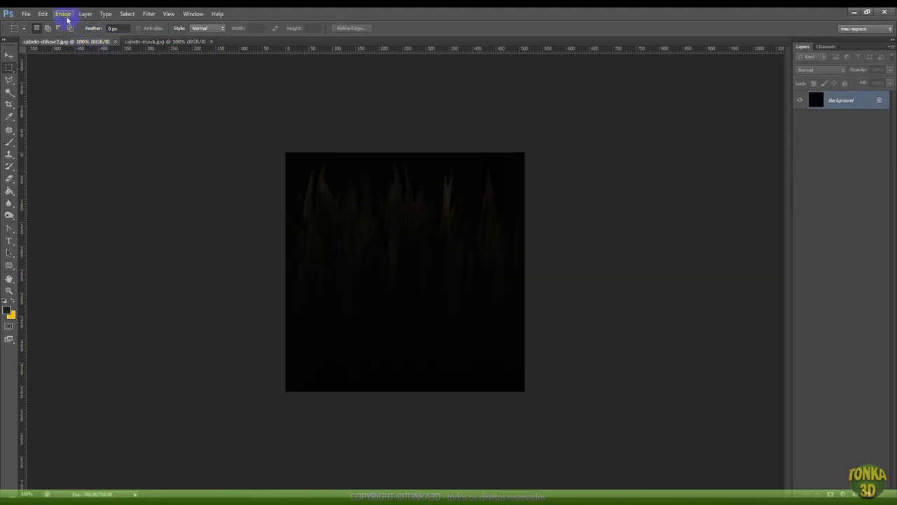
{"action": "left_click", "coordinate": [65, 14]}
{"action": "left_click", "coordinate": [79, 82]}
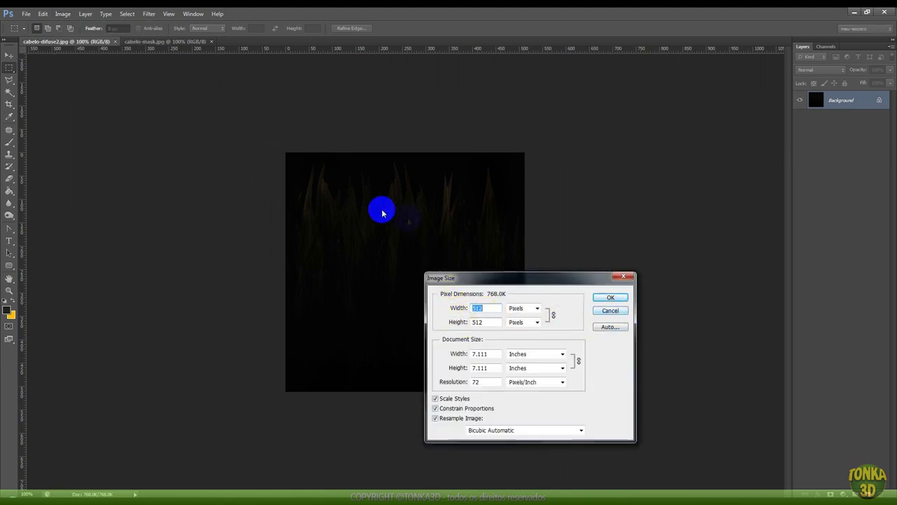
{"action": "left_click", "coordinate": [615, 312]}
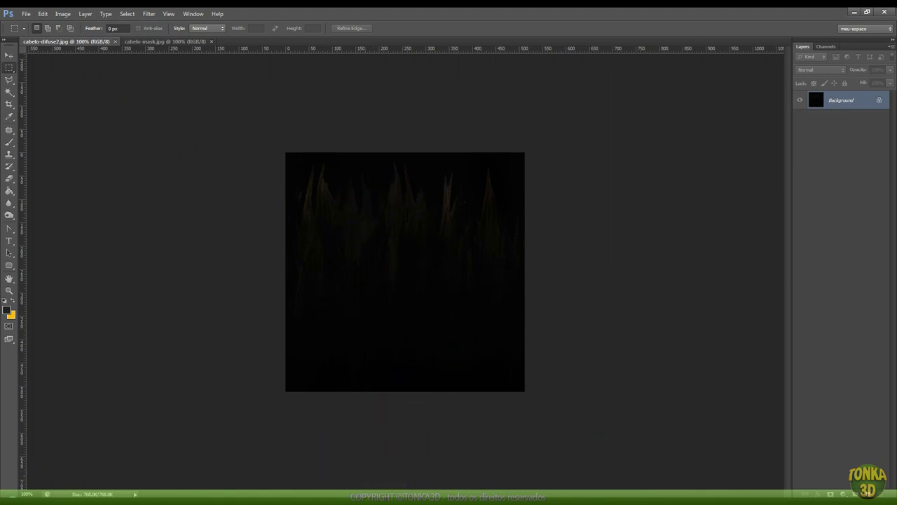
{"action": "left_click", "coordinate": [368, 461]}
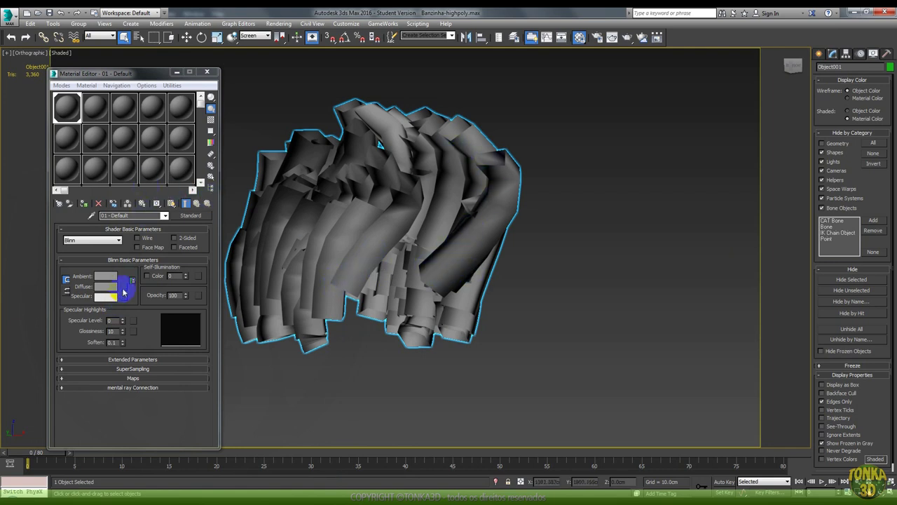
Step: Give the diffuse a Gradient Ramp with a hard black-to-white split and W angle 90
{"action": "left_click", "coordinate": [112, 289]}
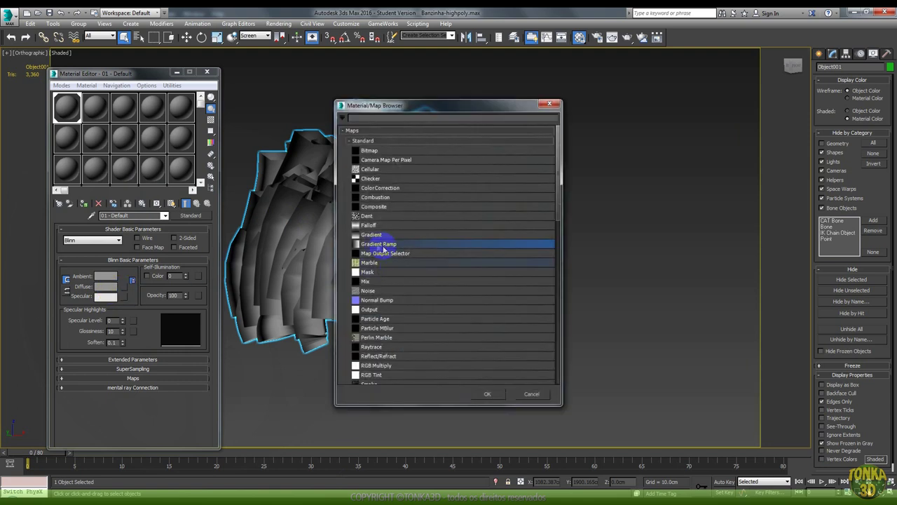
{"action": "double_click", "coordinate": [377, 246]}
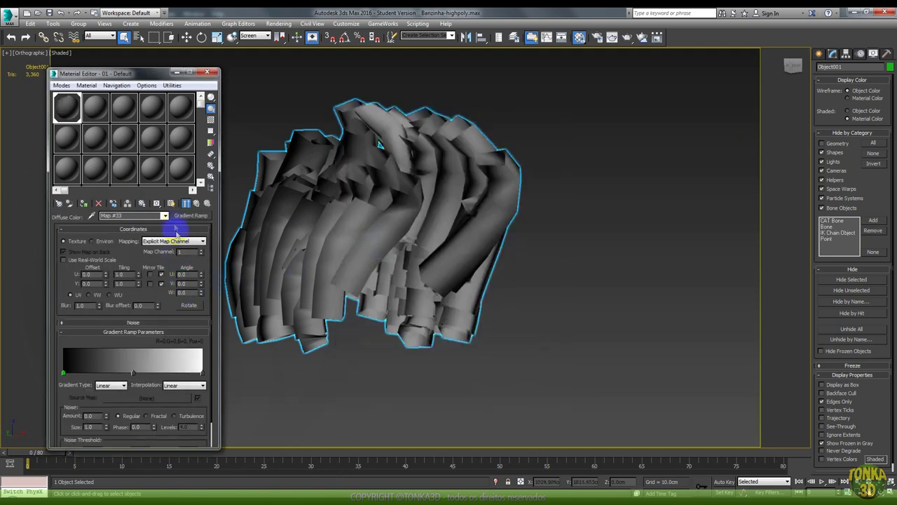
{"action": "middle_click_drag", "start_coordinate": [295, 260], "coordinate": [341, 271], "text": "alt"}
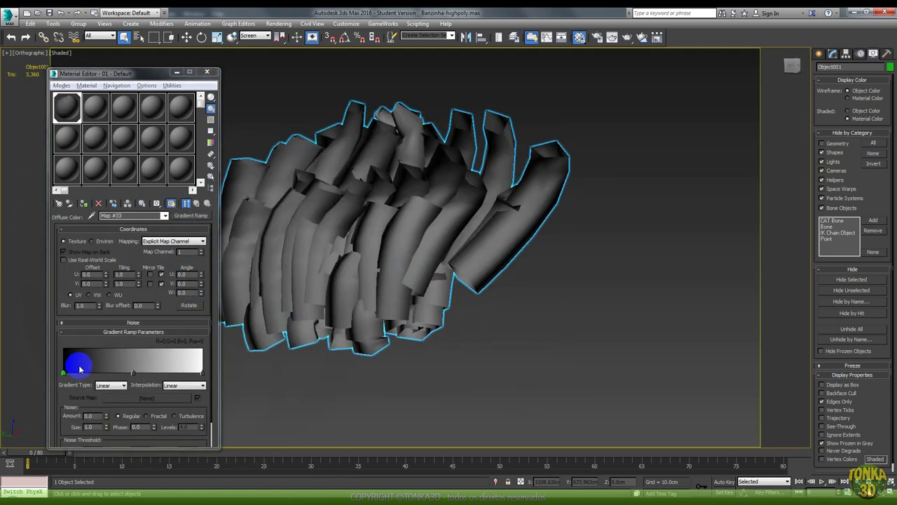
{"action": "left_click_drag", "start_coordinate": [68, 368], "coordinate": [117, 368]}
{"action": "right_click", "coordinate": [146, 378]}
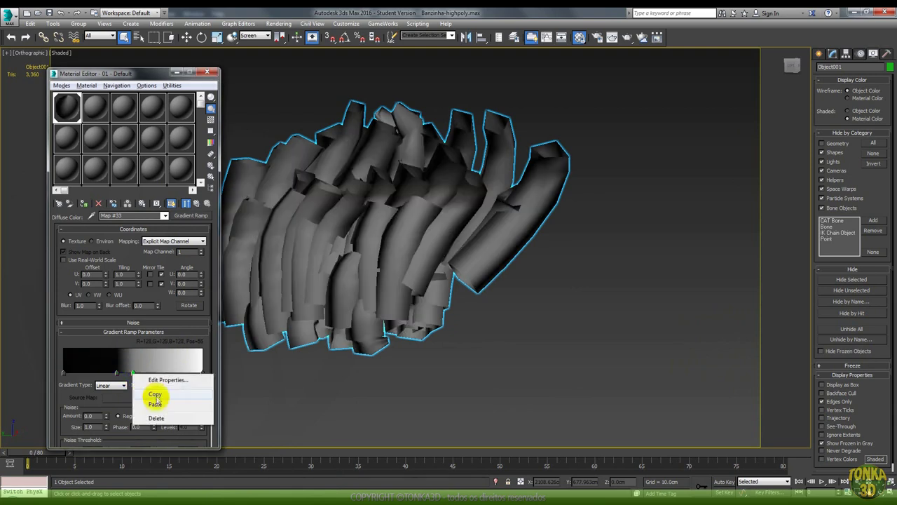
{"action": "left_click_drag", "start_coordinate": [201, 371], "coordinate": [135, 366]}
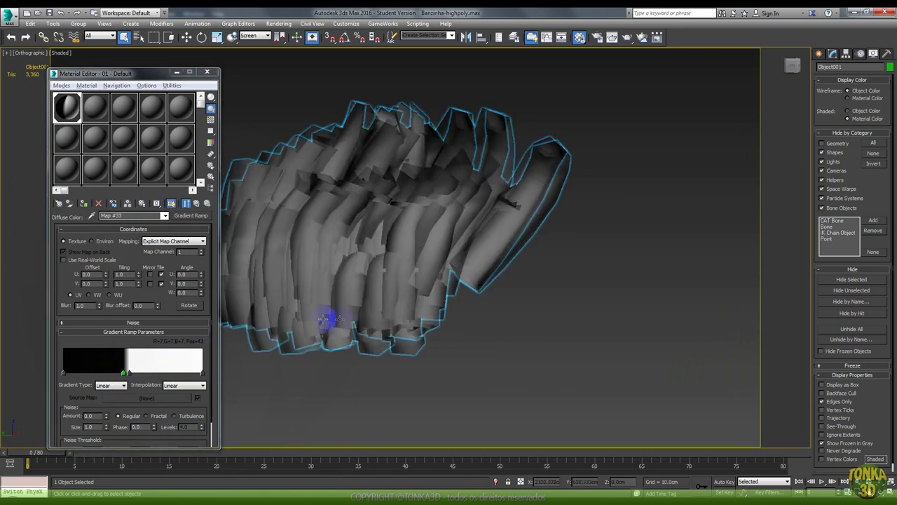
{"action": "mouse_move", "coordinate": [320, 320]}
{"action": "middle_mouse_down", "text": "alt"}
{"action": "mouse_move", "coordinate": [424, 313]}
{"action": "mouse_move", "coordinate": [344, 320]}
{"action": "mouse_move", "coordinate": [240, 311]}
{"action": "middle_mouse_up", "text": "alt"}
{"action": "left_click", "coordinate": [188, 293]}
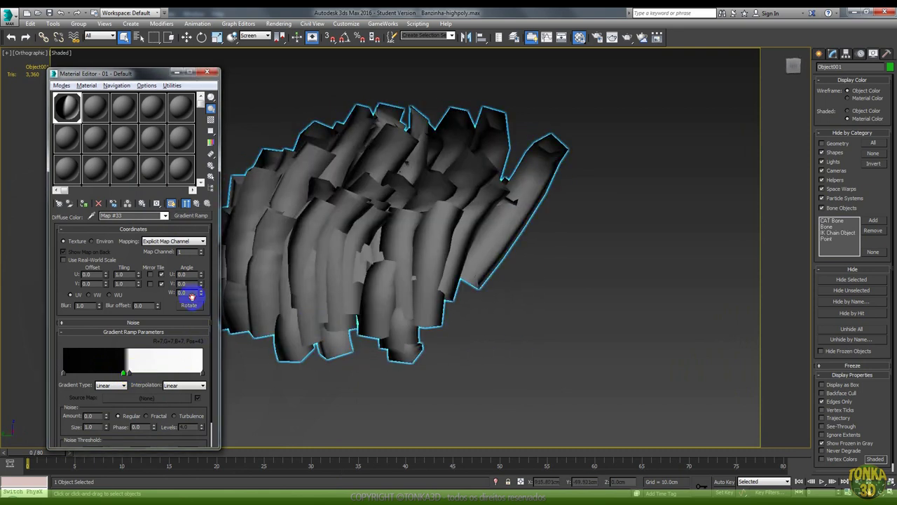
{"action": "type", "text": "90"}
{"action": "mouse_move", "coordinate": [377, 276]}
{"action": "middle_mouse_down", "text": "alt"}
{"action": "mouse_move", "coordinate": [410, 260]}
{"action": "mouse_move", "coordinate": [537, 260]}
{"action": "mouse_move", "coordinate": [531, 267]}
{"action": "middle_mouse_up", "text": "alt"}
Step: Switch the hair object to Element sub-object mode and select one hair strip
{"action": "left_click", "coordinate": [834, 55]}
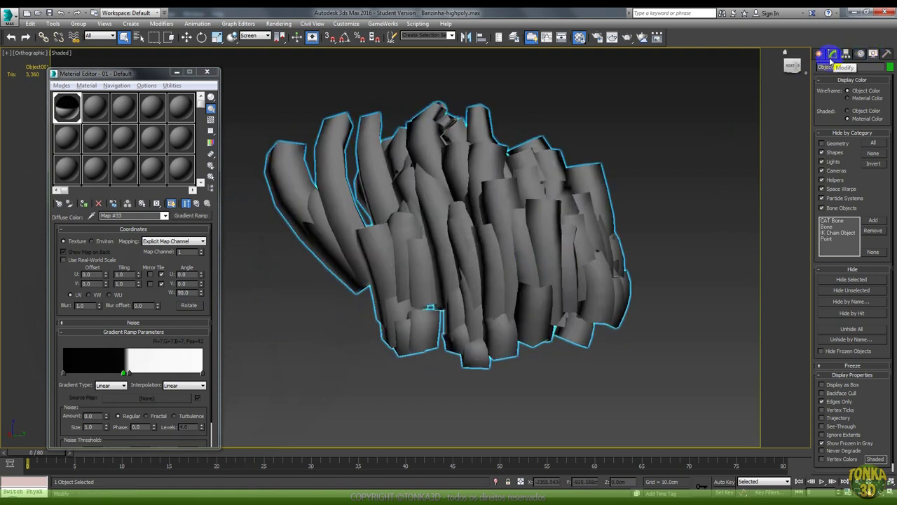
{"action": "left_click", "coordinate": [831, 56]}
{"action": "left_click", "coordinate": [873, 184]}
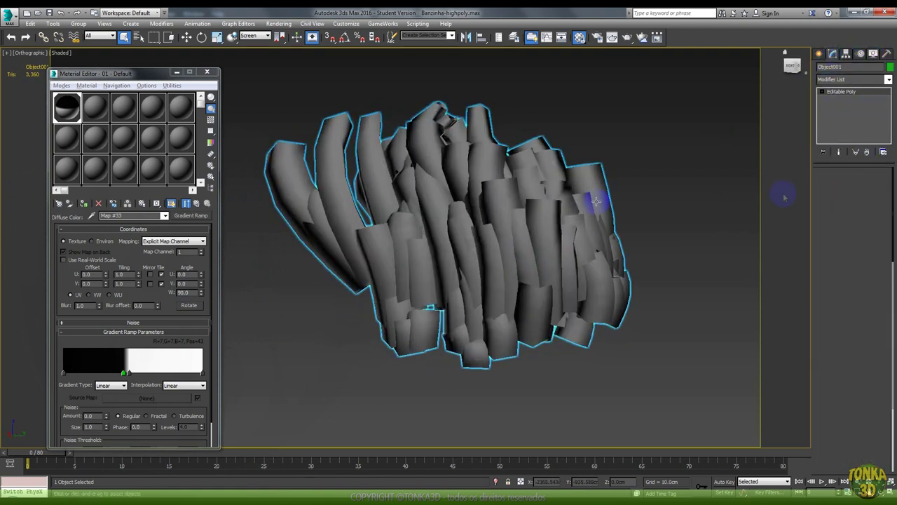
{"action": "middle_click_drag", "start_coordinate": [785, 194], "coordinate": [327, 200], "text": "alt"}
{"action": "left_click", "coordinate": [341, 226]}
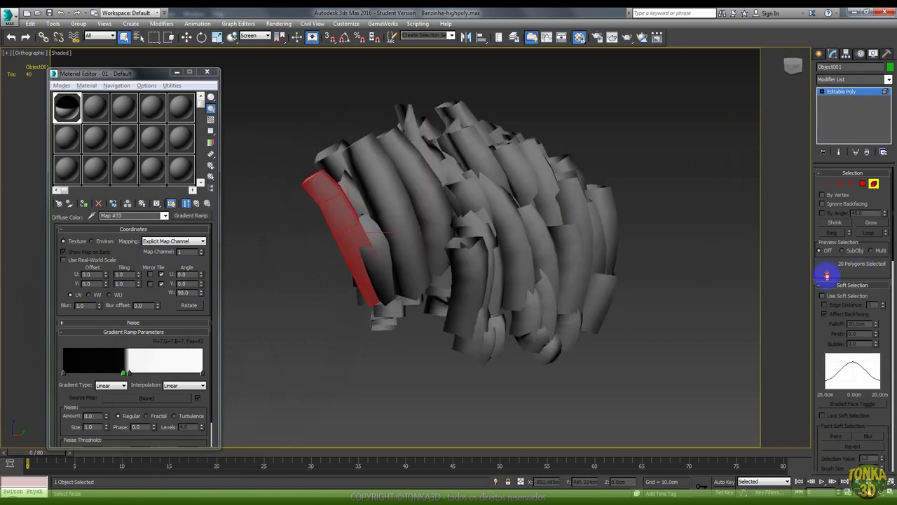
{"action": "scroll", "coordinate": [831, 253], "scroll_direction": "down", "scroll_amount": 5}
{"action": "scroll", "coordinate": [886, 405], "scroll_direction": "down", "scroll_amount": 2}
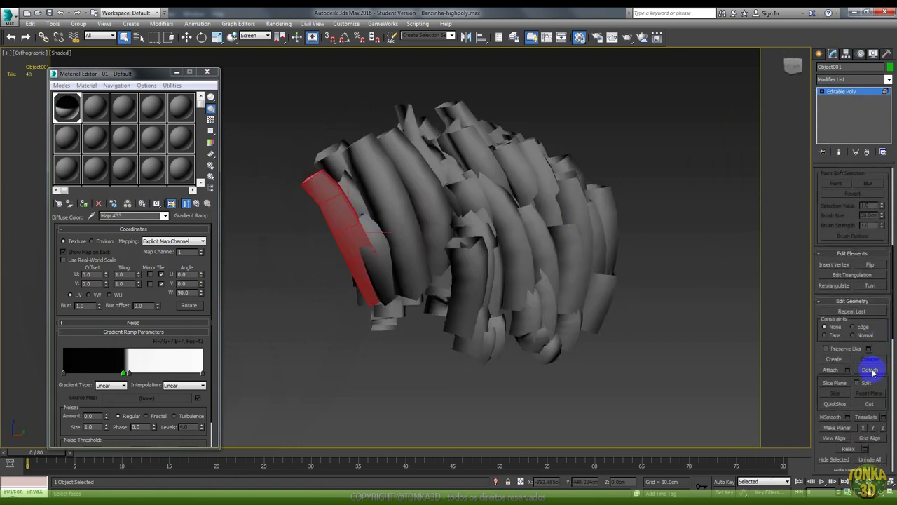
Step: Detach the first two hair strips from the hair mesh as new objects
{"action": "left_click", "coordinate": [870, 369]}
{"action": "left_click", "coordinate": [478, 261]}
{"action": "left_click", "coordinate": [395, 215]}
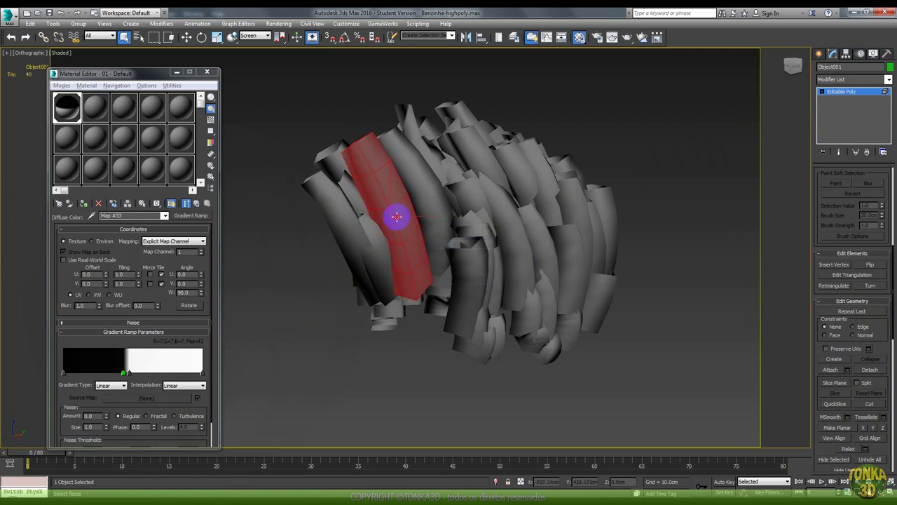
{"action": "left_click", "coordinate": [447, 198]}
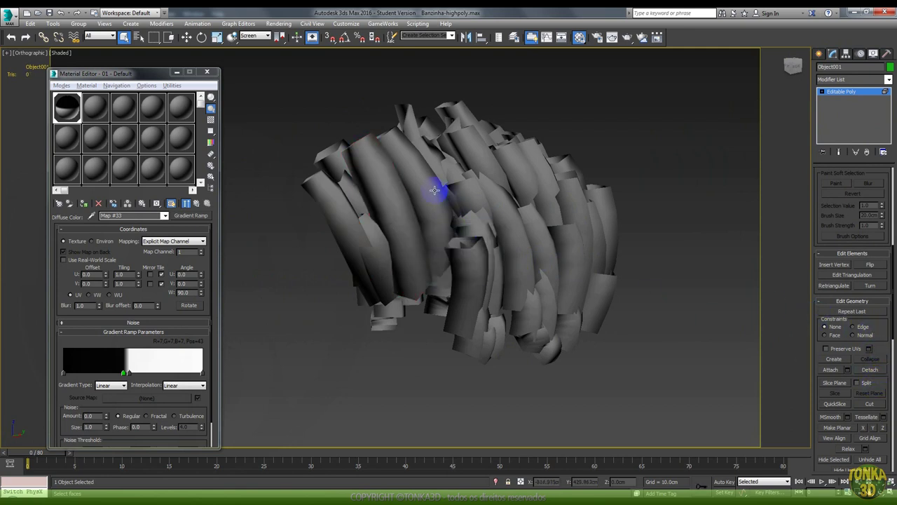
{"action": "left_click", "coordinate": [473, 267]}
{"action": "left_click", "coordinate": [389, 236]}
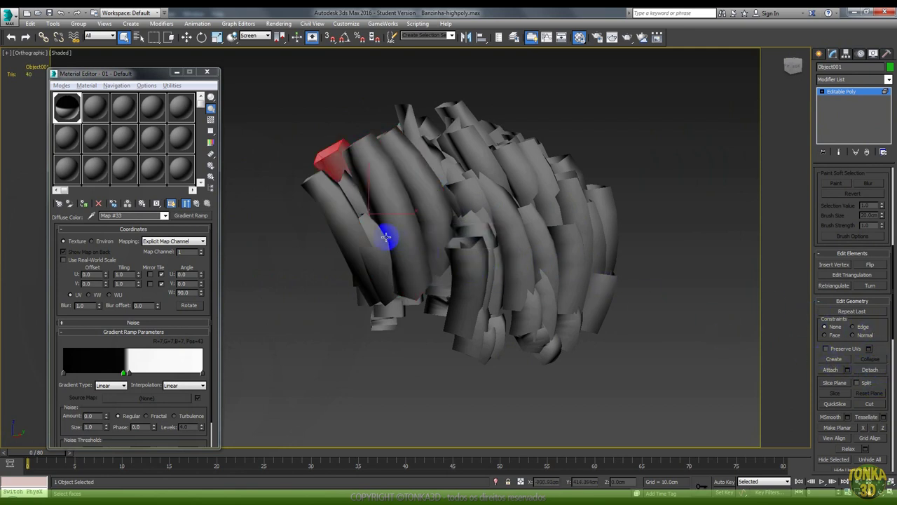
{"action": "left_click", "coordinate": [374, 238]}
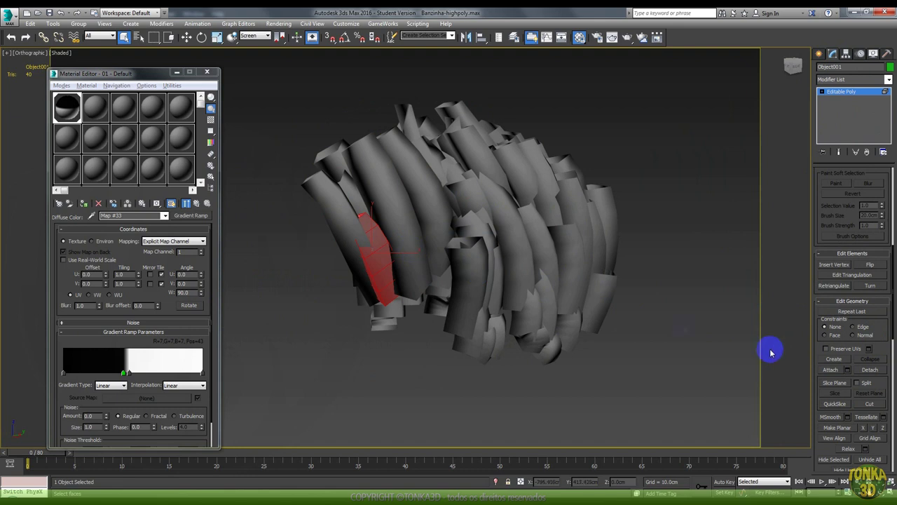
{"action": "left_click", "coordinate": [463, 254]}
{"action": "left_click", "coordinate": [870, 369]}
{"action": "left_click", "coordinate": [476, 225]}
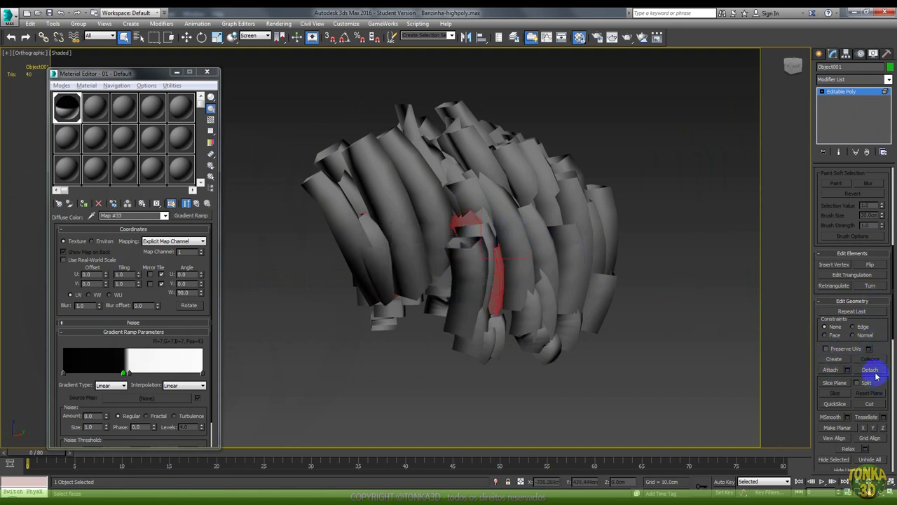
Step: Detach another central strip, then leave Element mode and select Object002
{"action": "left_click", "coordinate": [500, 231]}
{"action": "left_click", "coordinate": [875, 370]}
{"action": "left_click", "coordinate": [477, 228]}
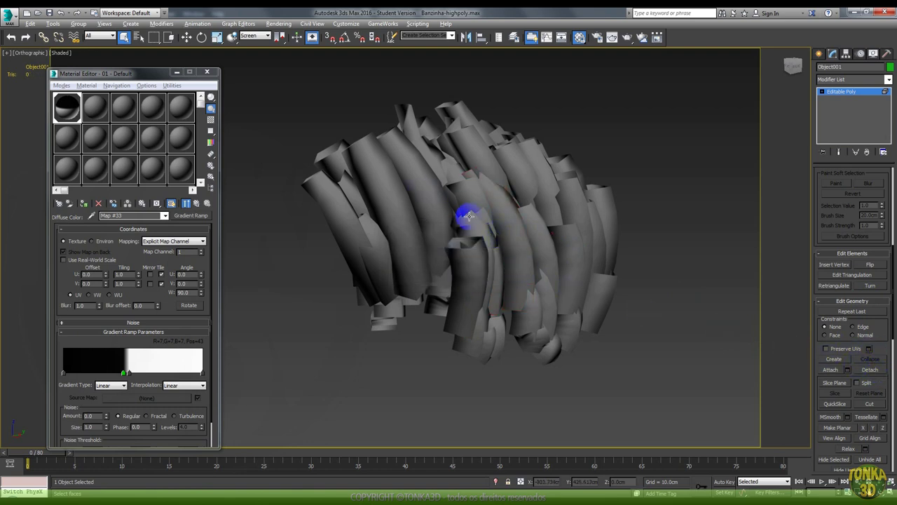
{"action": "middle_click_drag", "start_coordinate": [468, 215], "coordinate": [498, 208], "text": "alt"}
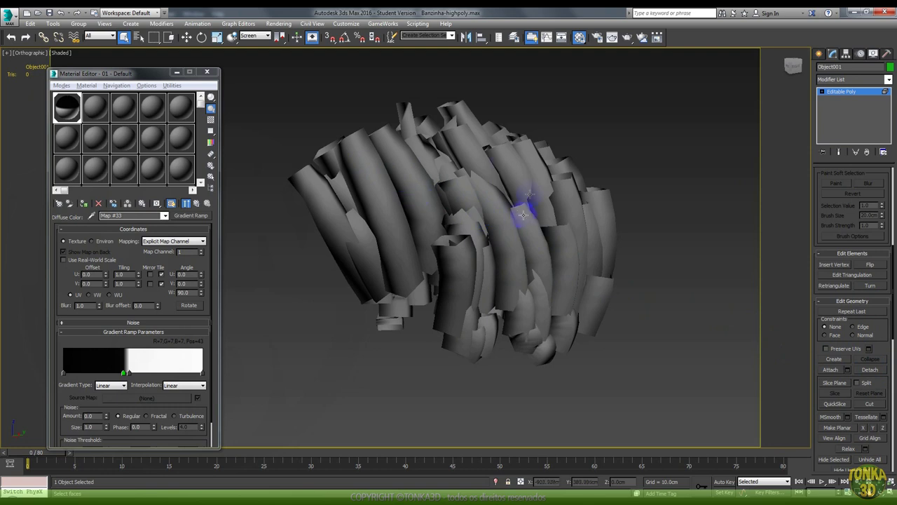
{"action": "left_click", "coordinate": [517, 315], "text": "ctrl"}
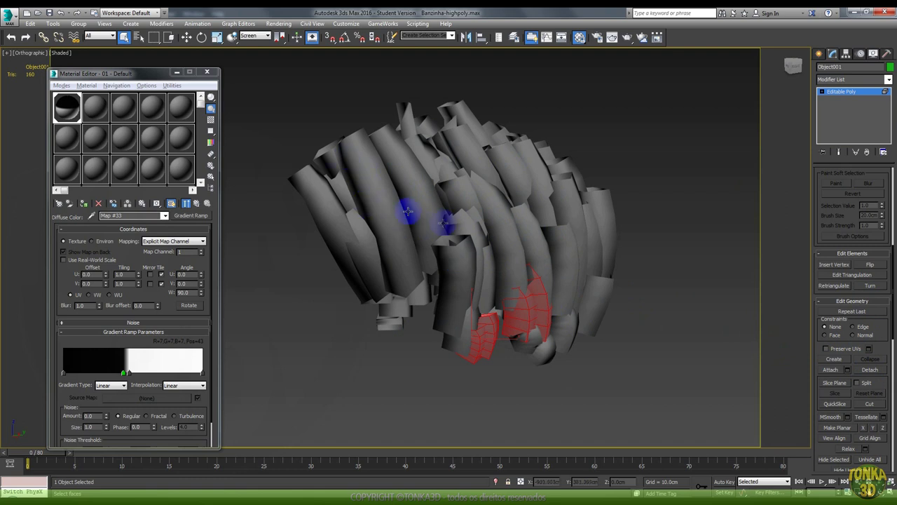
{"action": "left_click", "coordinate": [388, 212]}
{"action": "key", "text": "5"}
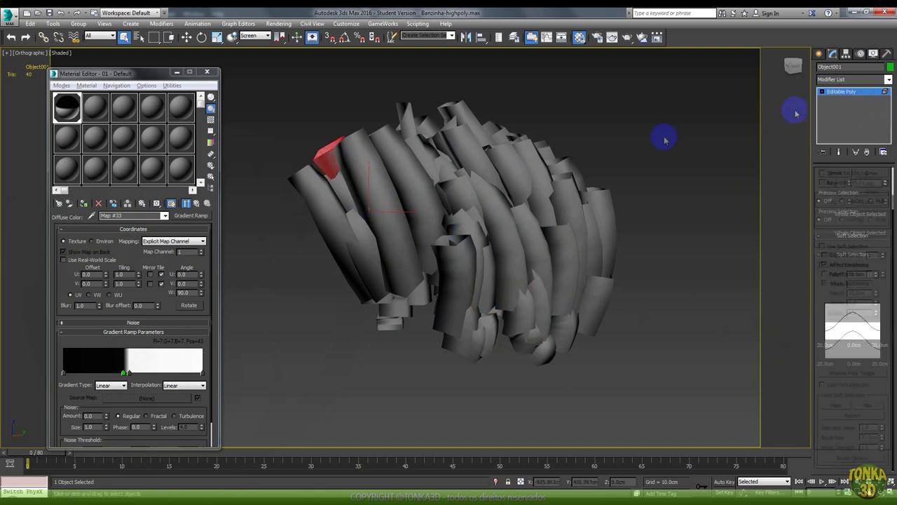
{"action": "left_click", "coordinate": [300, 180]}
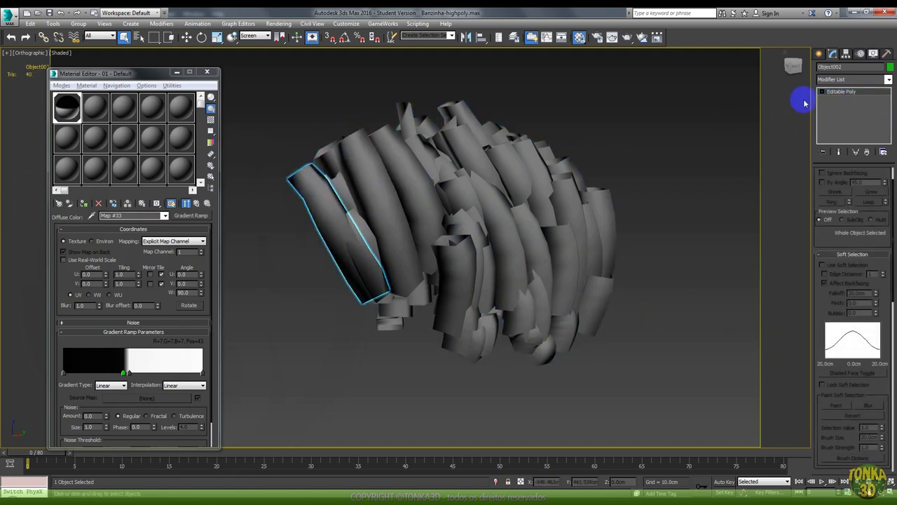
Step: Add an Unwrap UVW modifier to Object002, check its UVs, then close the UV editor
{"action": "left_click", "coordinate": [869, 79]}
{"action": "scroll", "coordinate": [887, 144], "scroll_direction": "down", "scroll_amount": 1}
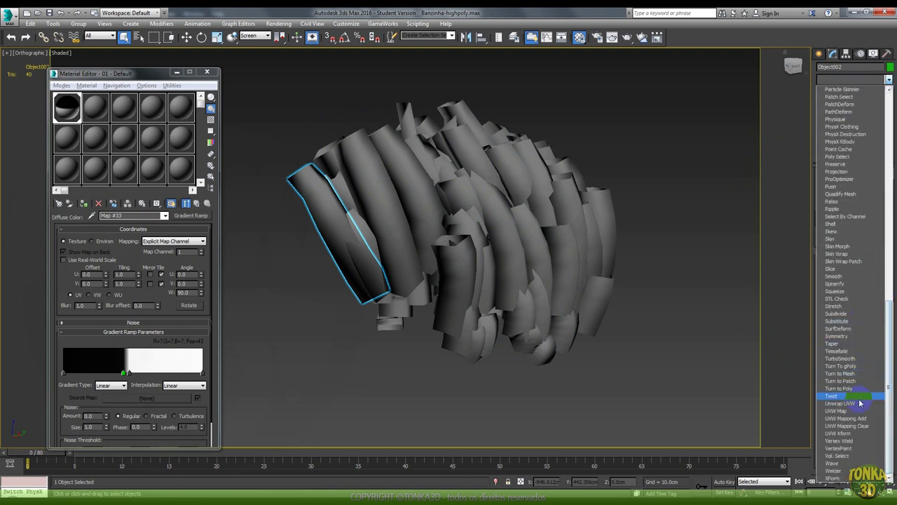
{"action": "left_click", "coordinate": [849, 400]}
{"action": "middle_click_drag", "start_coordinate": [406, 218], "coordinate": [409, 218], "text": "alt"}
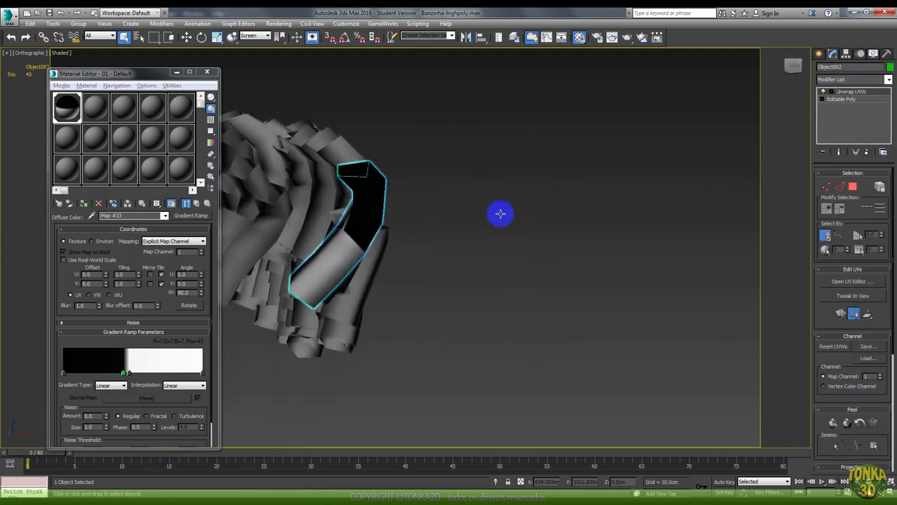
{"action": "left_click", "coordinate": [853, 282]}
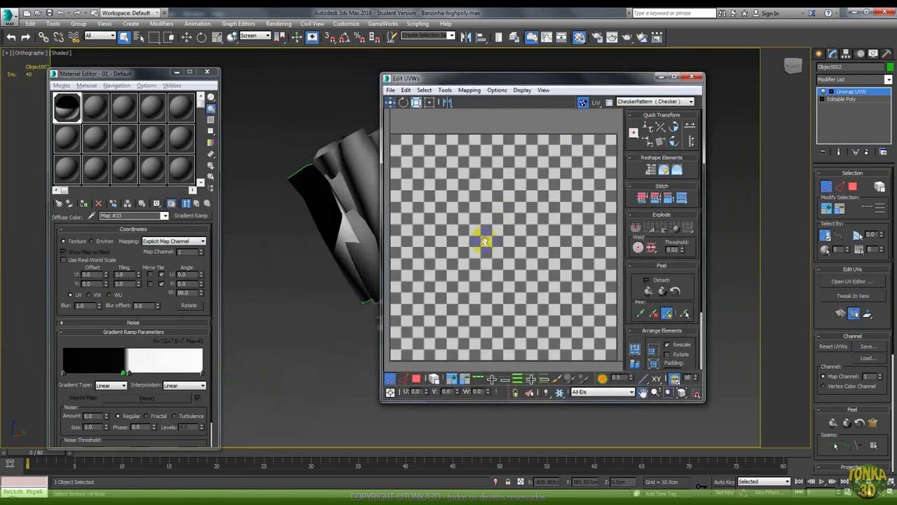
{"action": "scroll", "coordinate": [483, 243], "scroll_direction": "up", "scroll_amount": 5}
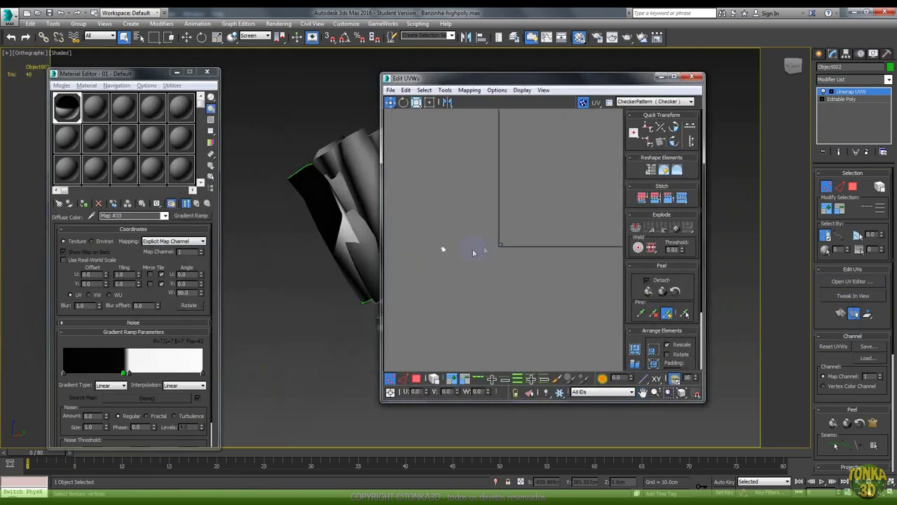
{"action": "scroll", "coordinate": [414, 252], "scroll_direction": "down", "scroll_amount": 5}
{"action": "scroll", "coordinate": [491, 245], "scroll_direction": "up", "scroll_amount": 3}
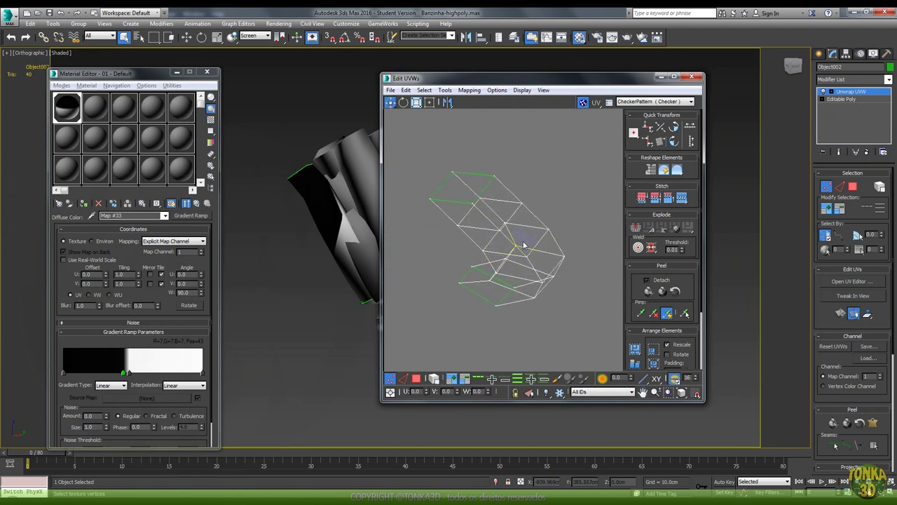
{"action": "left_click", "coordinate": [660, 78]}
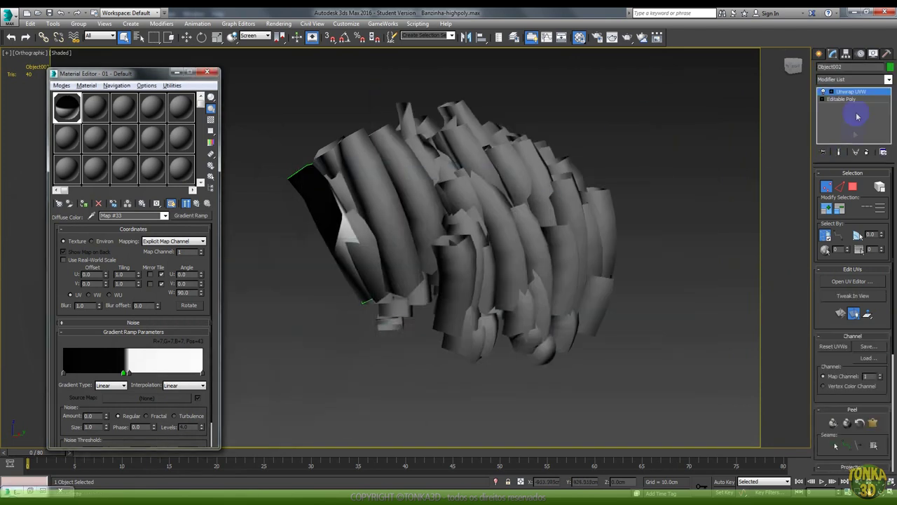
{"action": "left_click", "coordinate": [824, 91]}
Step: Select an edge loop along the strip as the seam, then select its faces for Pelt mapping
{"action": "left_click", "coordinate": [847, 106]}
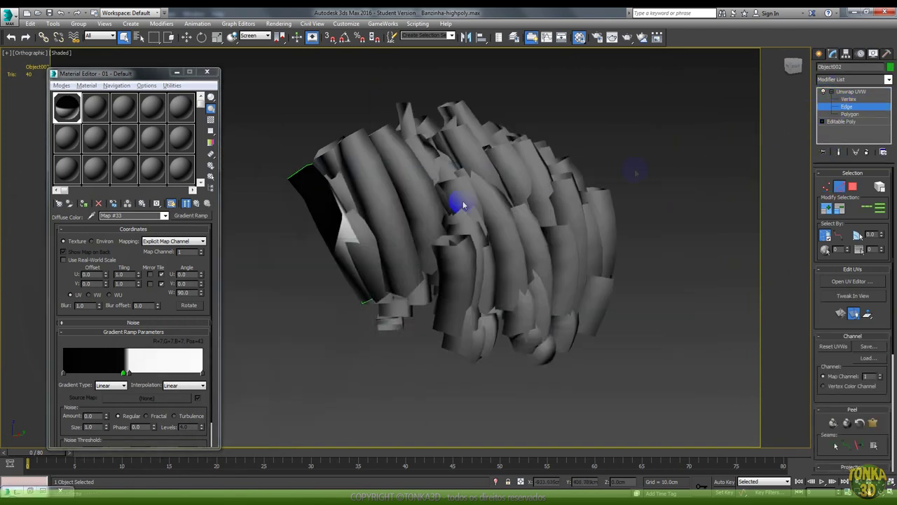
{"action": "key", "text": "F4"}
{"action": "scroll", "coordinate": [421, 212], "scroll_direction": "up", "scroll_amount": 3}
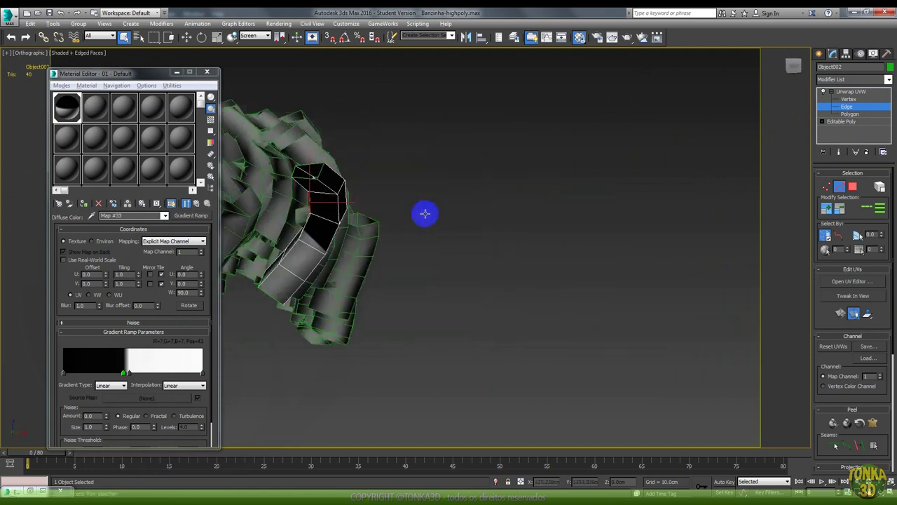
{"action": "scroll", "coordinate": [446, 217], "scroll_direction": "up", "scroll_amount": 2}
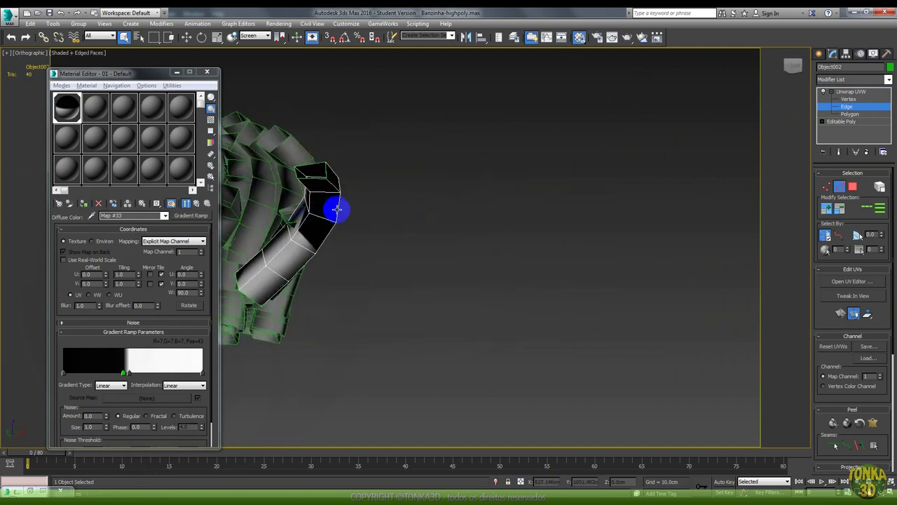
{"action": "mouse_move", "coordinate": [335, 209]}
{"action": "middle_mouse_down", "text": "alt"}
{"action": "mouse_move", "coordinate": [370, 220]}
{"action": "mouse_move", "coordinate": [317, 205]}
{"action": "middle_mouse_up", "text": "alt"}
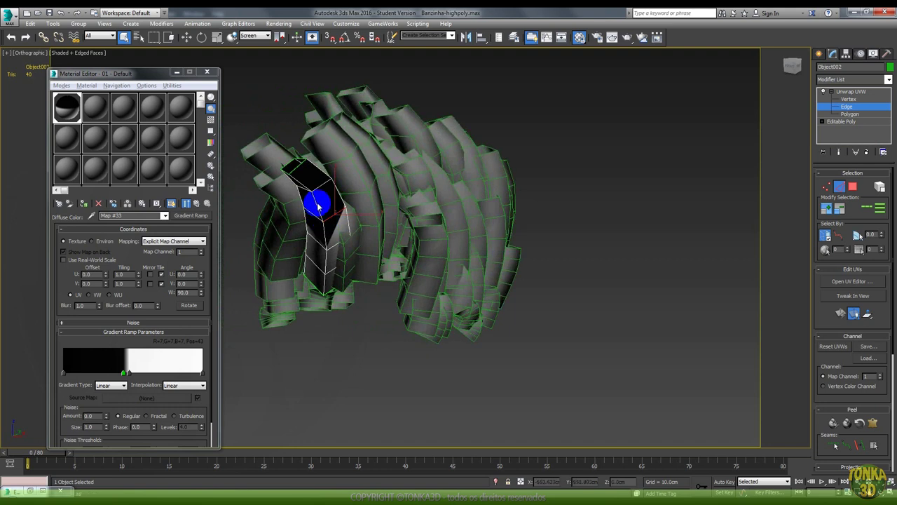
{"action": "scroll", "coordinate": [327, 204], "scroll_direction": "up", "scroll_amount": 2}
{"action": "scroll", "coordinate": [341, 194], "scroll_direction": "up", "scroll_amount": 2}
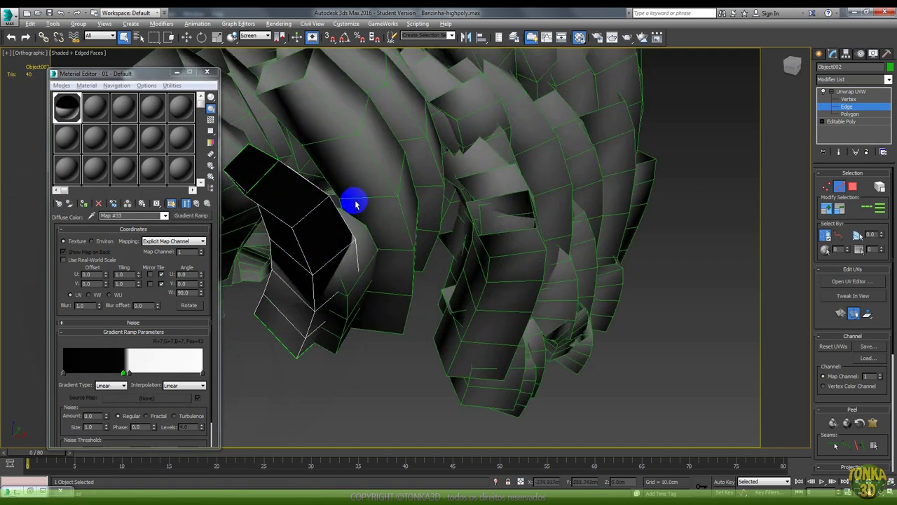
{"action": "scroll", "coordinate": [355, 200], "scroll_direction": "up", "scroll_amount": 1}
{"action": "mouse_move", "coordinate": [316, 194]}
{"action": "middle_mouse_down"}
{"action": "mouse_move", "coordinate": [406, 199]}
{"action": "mouse_move", "coordinate": [617, 238]}
{"action": "middle_mouse_up"}
{"action": "left_click", "coordinate": [866, 210]}
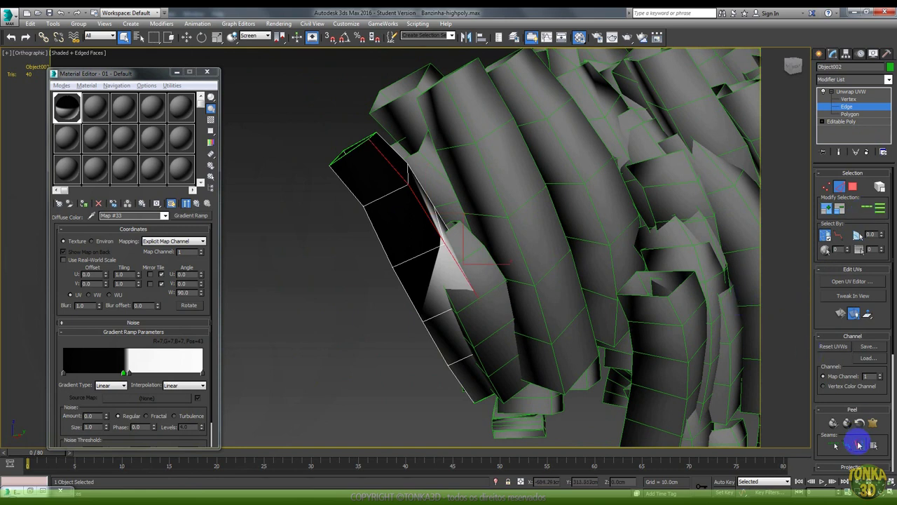
{"action": "left_click", "coordinate": [850, 114]}
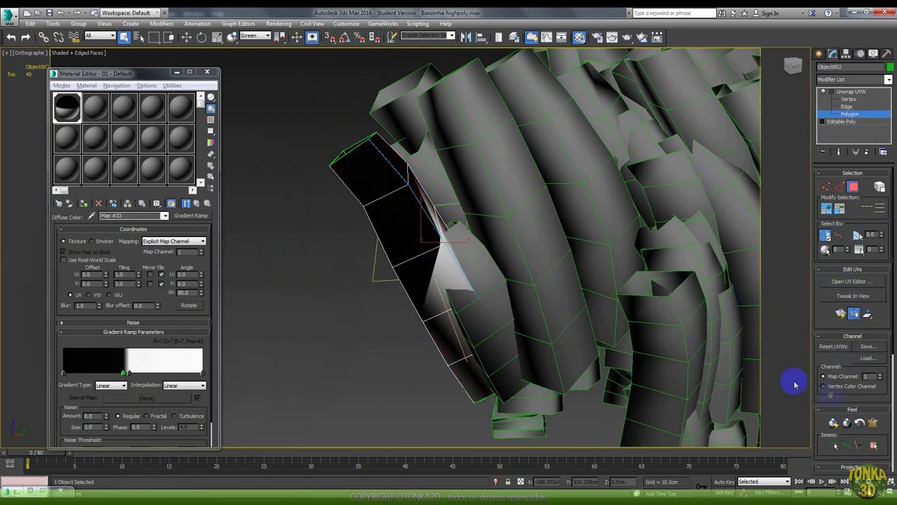
{"action": "left_click", "coordinate": [873, 421]}
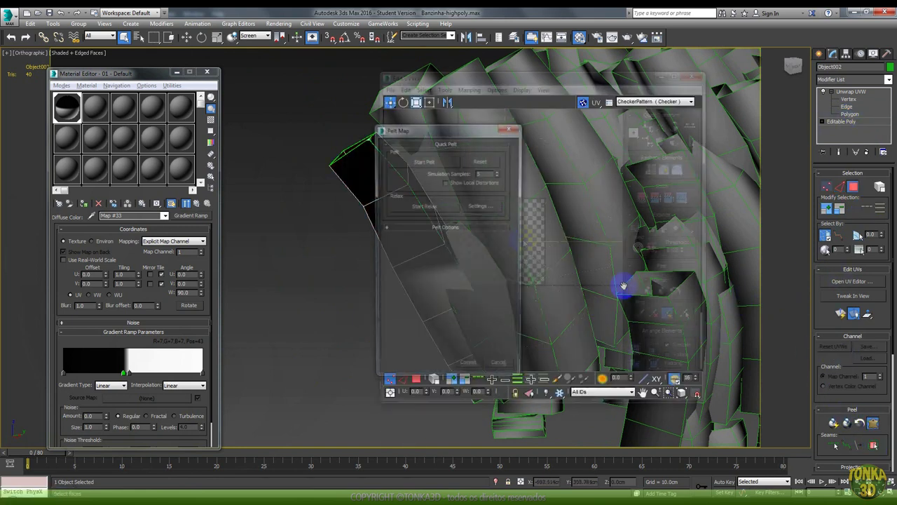
Step: Unfold the strip with Start Pelt and Start Relax, then commit the pelt map
{"action": "left_click_drag", "start_coordinate": [444, 138], "coordinate": [281, 137]}
{"action": "left_click", "coordinate": [260, 159]}
{"action": "left_click", "coordinate": [271, 204]}
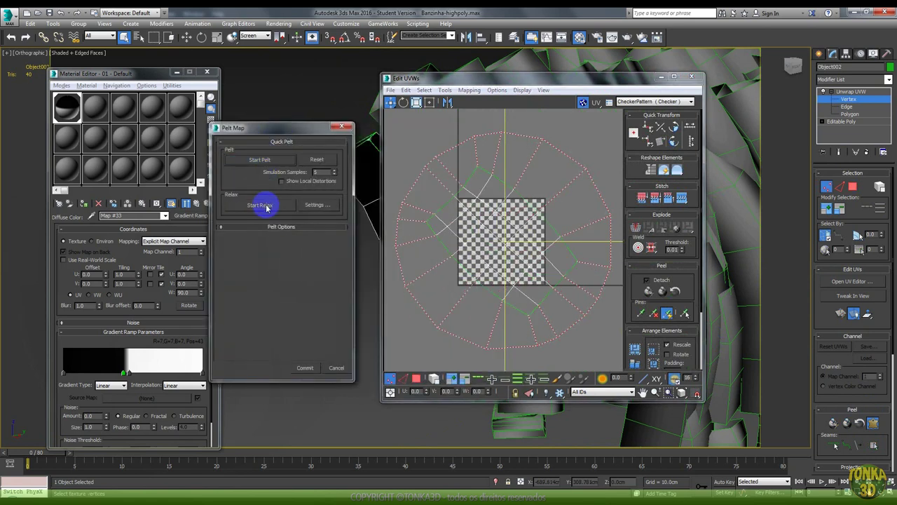
{"action": "left_click", "coordinate": [305, 369]}
Step: Relax the strip's UV shell using Relax by Polygon Angles
{"action": "left_click", "coordinate": [445, 90]}
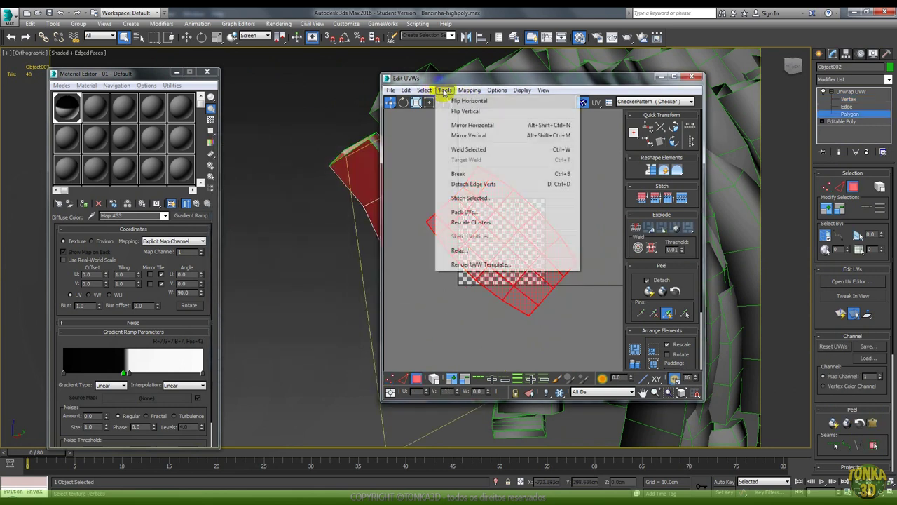
{"action": "left_click", "coordinate": [460, 249]}
{"action": "left_click", "coordinate": [456, 119]}
{"action": "left_click", "coordinate": [460, 139]}
{"action": "left_click", "coordinate": [489, 159]}
{"action": "left_click", "coordinate": [507, 100]}
Step: Rotate the UV shell upright and shrink it to fit inside the UV square
{"action": "key", "text": "e"}
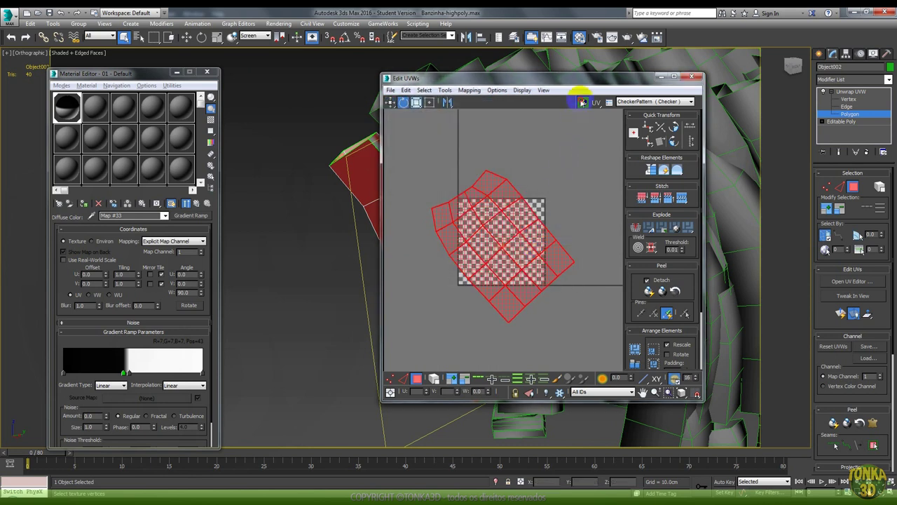
{"action": "left_click_drag", "start_coordinate": [507, 195], "coordinate": [530, 214]}
{"action": "right_click", "coordinate": [530, 214]}
{"action": "left_click", "coordinate": [551, 234]}
{"action": "left_click_drag", "start_coordinate": [509, 255], "coordinate": [508, 266]}
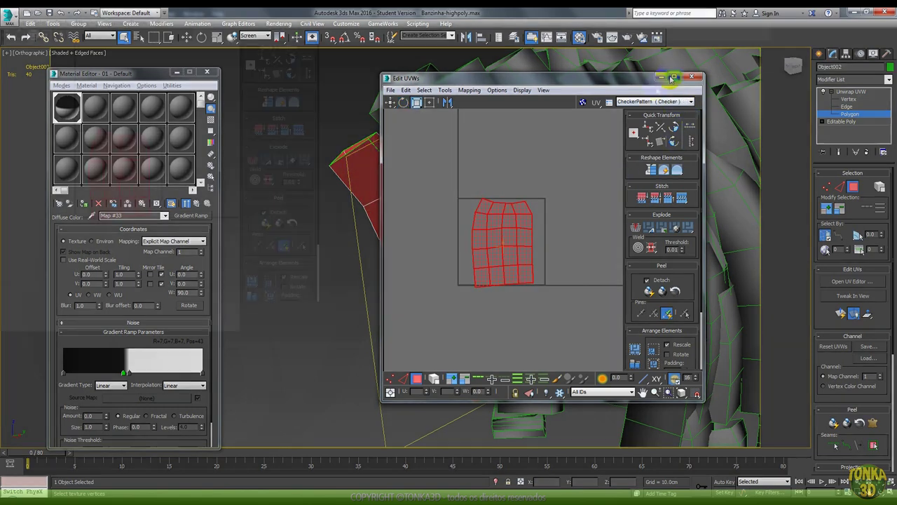
{"action": "left_click", "coordinate": [674, 76]}
{"action": "scroll", "coordinate": [411, 202], "scroll_direction": "up", "scroll_amount": 3}
{"action": "scroll", "coordinate": [407, 246], "scroll_direction": "up", "scroll_amount": 1}
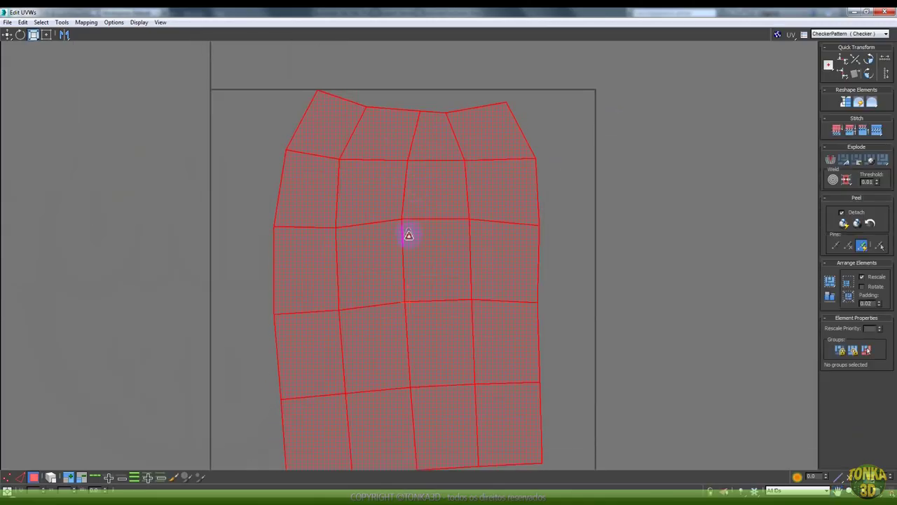
Step: Rotate the UV shell fully upright and stretch it wider to fill the square
{"action": "scroll", "coordinate": [421, 242], "scroll_direction": "down", "scroll_amount": 3}
{"action": "scroll", "coordinate": [424, 235], "scroll_direction": "up", "scroll_amount": 2}
{"action": "right_click", "coordinate": [416, 230]}
{"action": "left_click", "coordinate": [429, 248]}
{"action": "mouse_move", "coordinate": [451, 231]}
{"action": "left_mouse_down"}
{"action": "mouse_move", "coordinate": [427, 266]}
{"action": "mouse_move", "coordinate": [451, 231]}
{"action": "left_mouse_up"}
{"action": "right_click", "coordinate": [447, 229]}
{"action": "left_click", "coordinate": [462, 254]}
{"action": "left_click_drag", "start_coordinate": [481, 264], "coordinate": [609, 253]}
Step: Switch to UV vertex editing with Move, and view cabelo-mask.jpg in Photoshop
{"action": "left_click", "coordinate": [7, 477]}
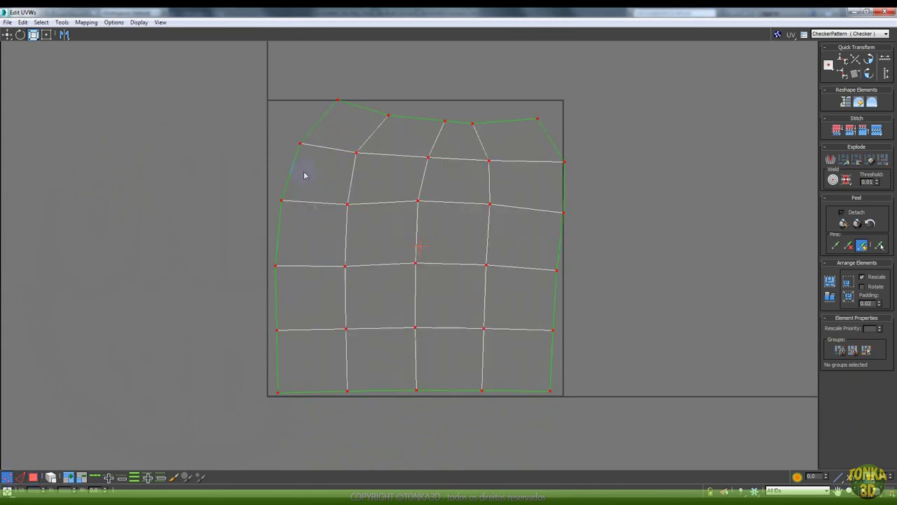
{"action": "right_click", "coordinate": [294, 145]}
{"action": "left_click", "coordinate": [305, 150]}
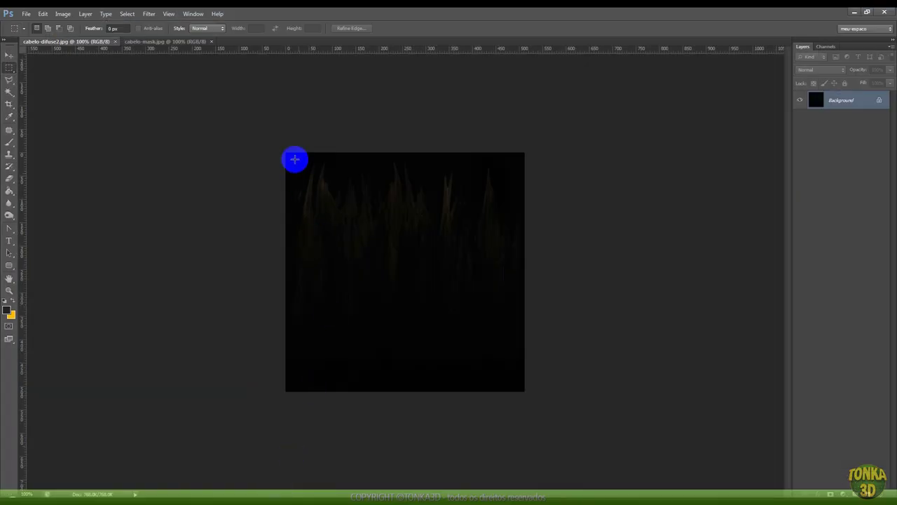
{"action": "left_click", "coordinate": [146, 42]}
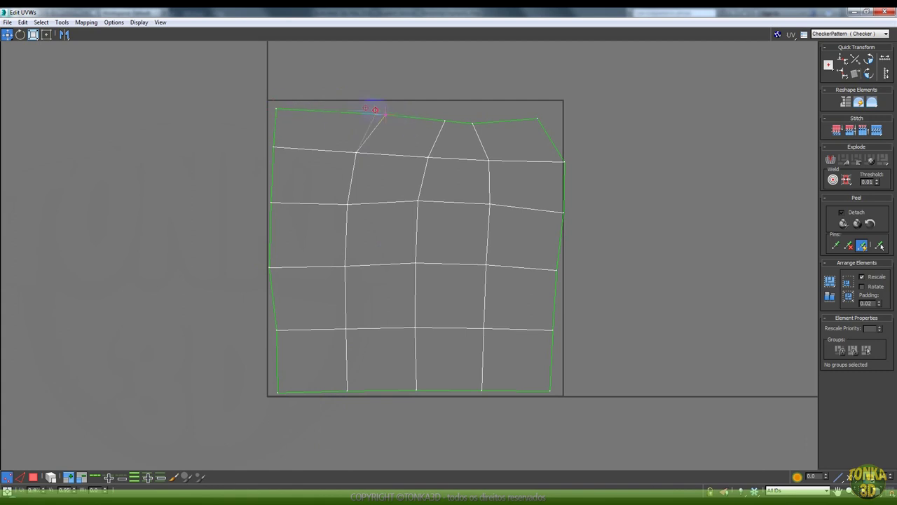
Step: Align the top row of UV vertices with their columns and close the UV editor
{"action": "left_click_drag", "start_coordinate": [357, 151], "coordinate": [350, 152]}
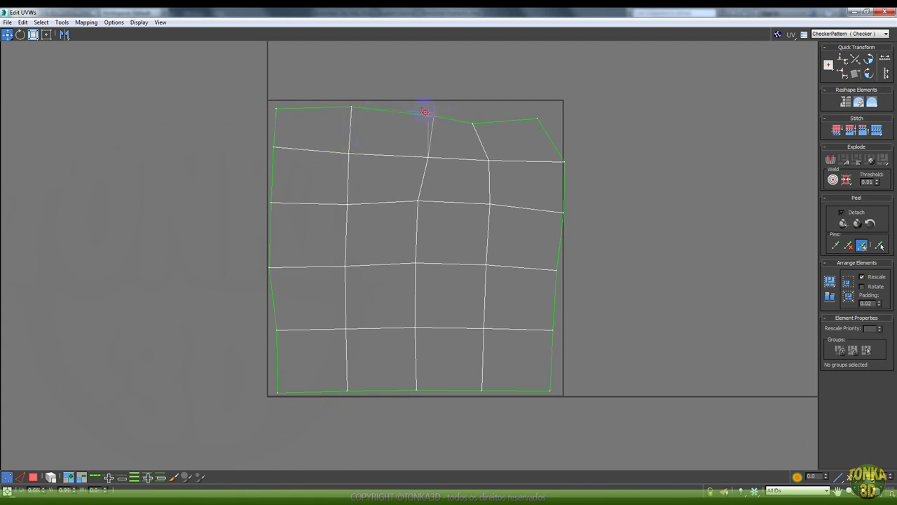
{"action": "left_click_drag", "start_coordinate": [428, 157], "coordinate": [416, 153]}
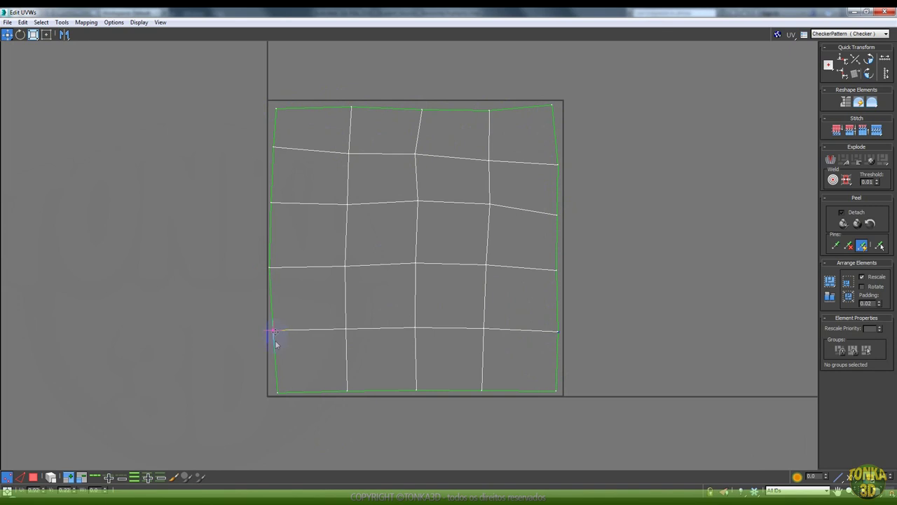
{"action": "left_click", "coordinate": [883, 11]}
{"action": "left_click", "coordinate": [833, 96]}
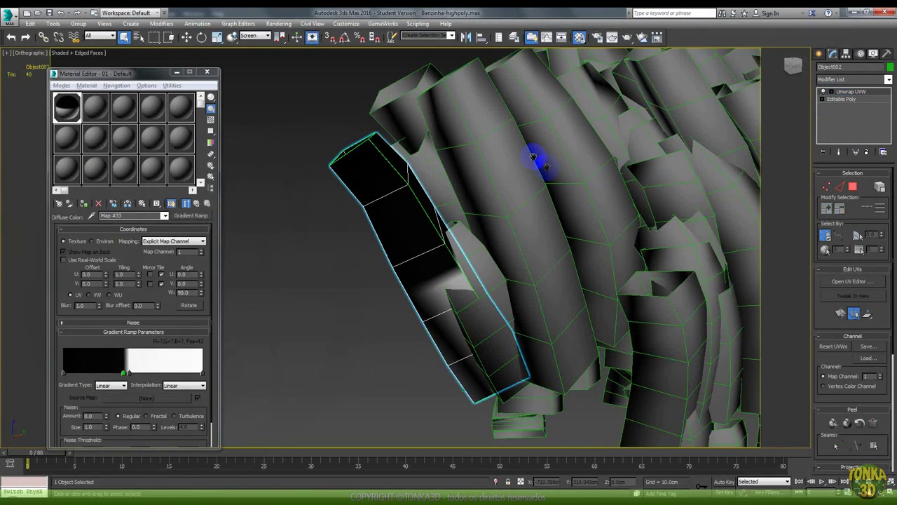
Step: Soften the Gradient Ramp into a smooth black-to-white blend, black flag near Pos 26
{"action": "scroll", "coordinate": [540, 164], "scroll_direction": "down", "scroll_amount": 3}
{"action": "key", "text": "F4"}
{"action": "mouse_move", "coordinate": [390, 274]}
{"action": "middle_mouse_down", "text": "alt"}
{"action": "mouse_move", "coordinate": [535, 259]}
{"action": "mouse_move", "coordinate": [452, 193]}
{"action": "middle_mouse_up", "text": "alt"}
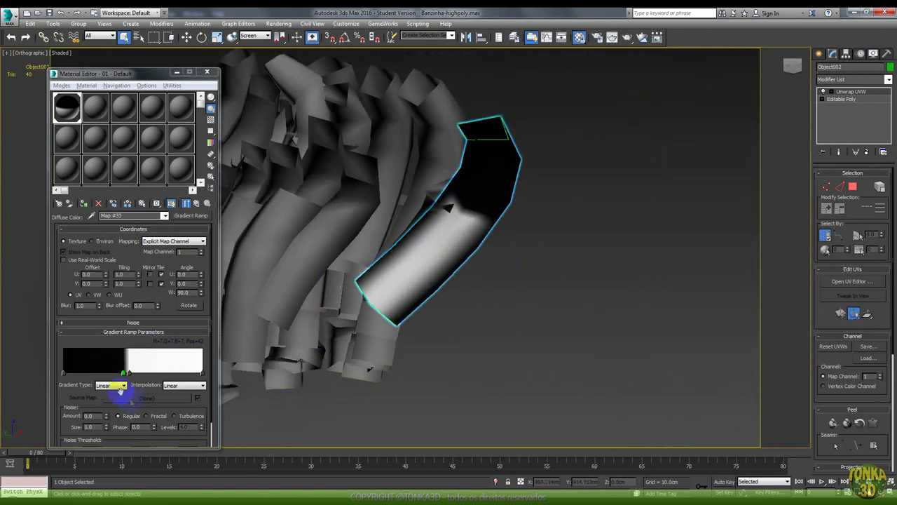
{"action": "left_click_drag", "start_coordinate": [125, 372], "coordinate": [177, 373]}
{"action": "left_click_drag", "start_coordinate": [123, 372], "coordinate": [116, 372]}
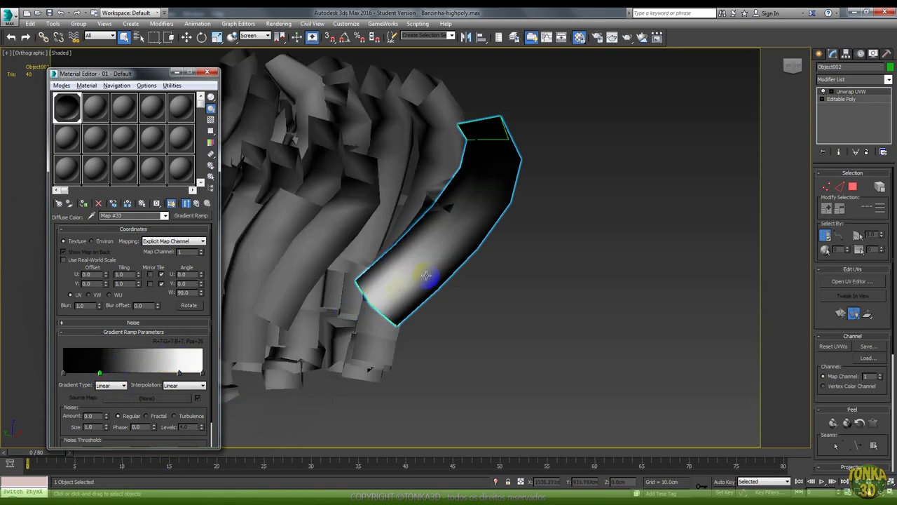
{"action": "mouse_move", "coordinate": [392, 263]}
{"action": "middle_mouse_down", "text": "alt"}
{"action": "mouse_move", "coordinate": [304, 263]}
{"action": "mouse_move", "coordinate": [394, 140]}
{"action": "middle_mouse_up", "text": "alt"}
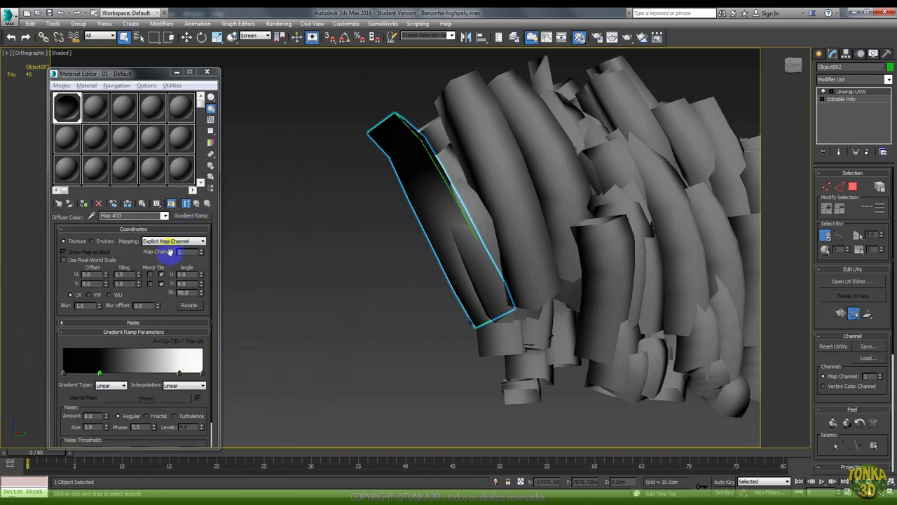
Step: Remove the Gradient Ramp from the Diffuse slot, leaving the hair material plain grey
{"action": "left_click", "coordinate": [196, 203]}
{"action": "left_click", "coordinate": [115, 291]}
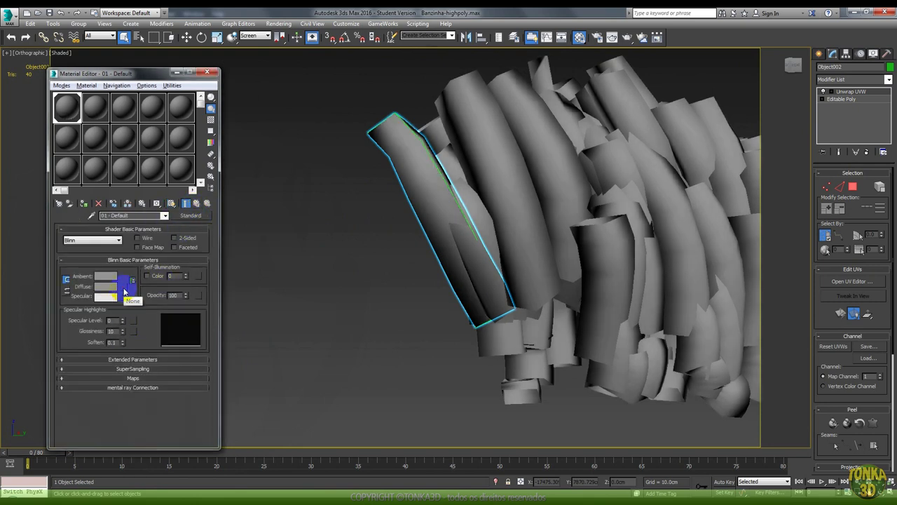
{"action": "left_click", "coordinate": [125, 291]}
Step: Load cabelo-mask.jpg from the Banzinha folder as the diffuse Bitmap and show it in the viewport
{"action": "double_click", "coordinate": [373, 148]}
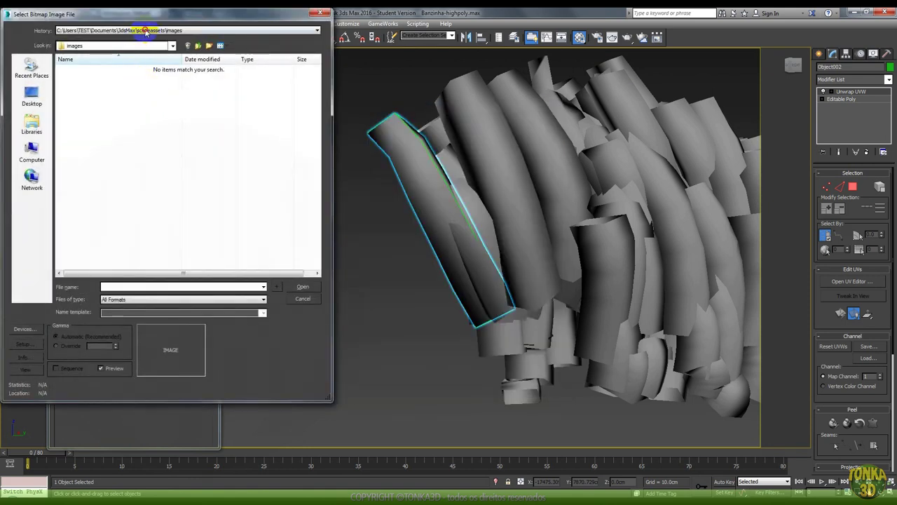
{"action": "left_click", "coordinate": [144, 30]}
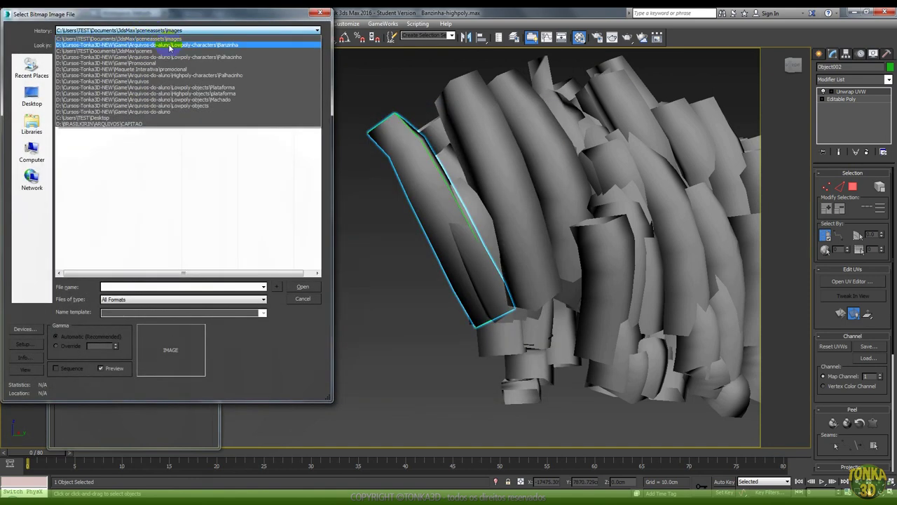
{"action": "left_click", "coordinate": [168, 43]}
{"action": "left_click", "coordinate": [179, 151]}
{"action": "left_click", "coordinate": [302, 287]}
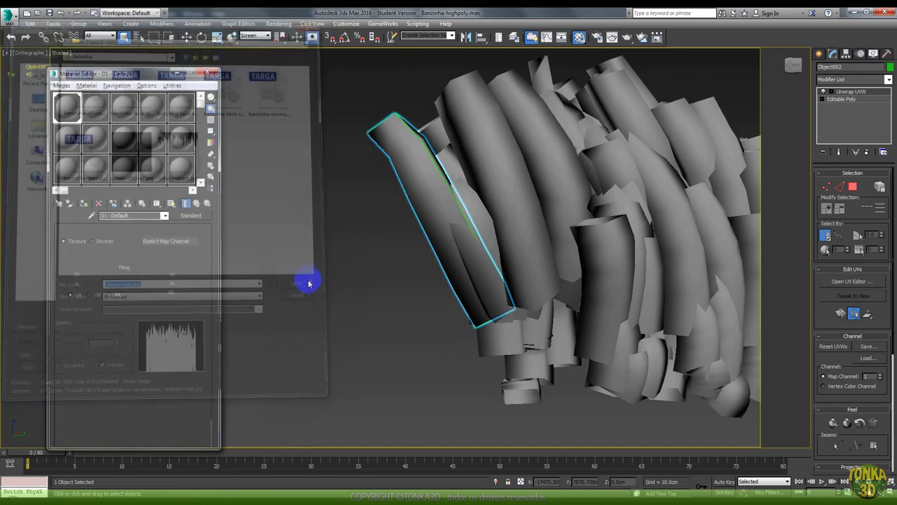
{"action": "left_click", "coordinate": [172, 204]}
{"action": "mouse_move", "coordinate": [399, 231]}
{"action": "middle_mouse_down", "text": "alt"}
{"action": "mouse_move", "coordinate": [460, 225]}
{"action": "mouse_move", "coordinate": [525, 237]}
{"action": "mouse_move", "coordinate": [398, 234]}
{"action": "mouse_move", "coordinate": [210, 180]}
{"action": "middle_mouse_up", "text": "alt"}
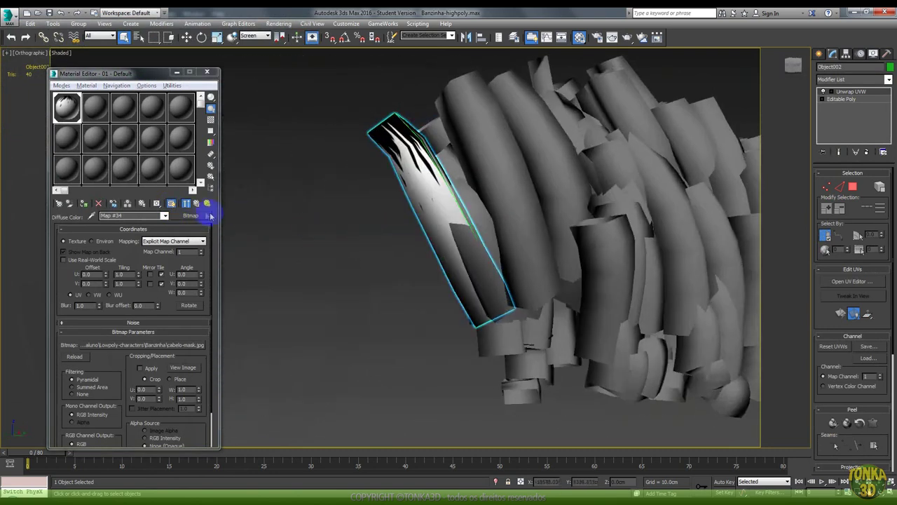
Step: Expand the material's map slots and inspect the textured hair strip from another angle
{"action": "left_click", "coordinate": [196, 204]}
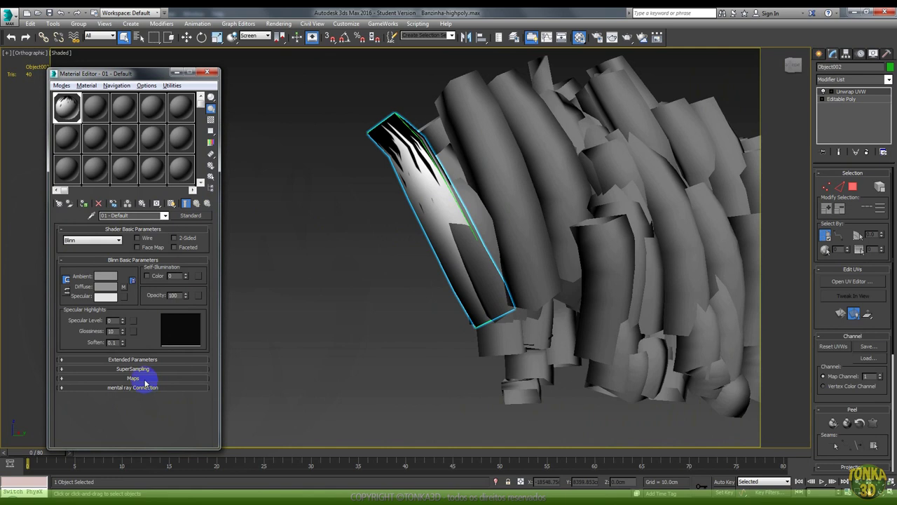
{"action": "left_click", "coordinate": [145, 378]}
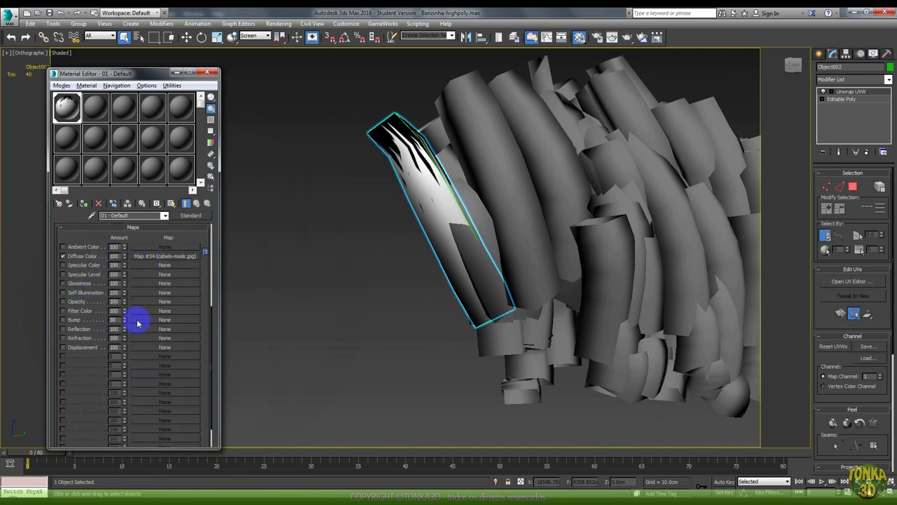
{"action": "left_click_drag", "start_coordinate": [189, 237], "coordinate": [183, 382]}
{"action": "mouse_move", "coordinate": [144, 305]}
{"action": "left_mouse_down"}
{"action": "mouse_move", "coordinate": [147, 235]}
{"action": "mouse_move", "coordinate": [150, 370]}
{"action": "left_mouse_up"}
{"action": "left_click_drag", "start_coordinate": [209, 330], "coordinate": [141, 295]}
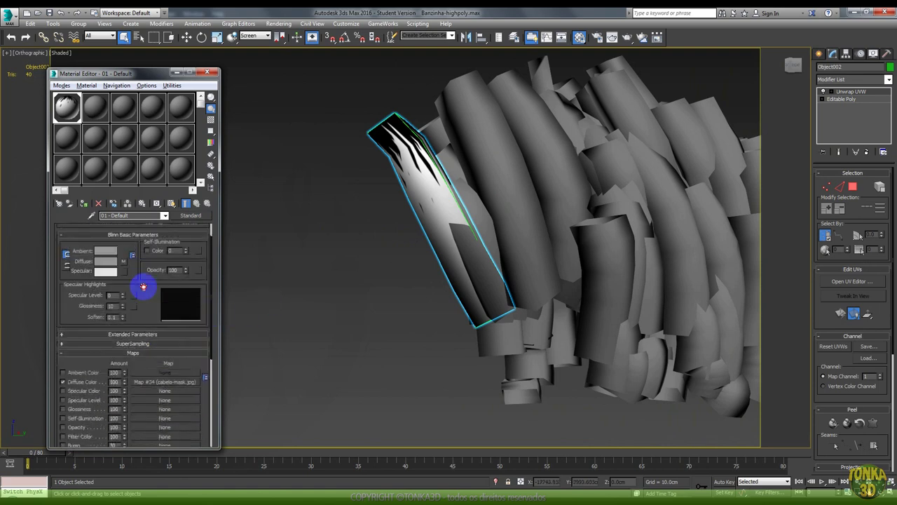
{"action": "mouse_move", "coordinate": [349, 282]}
{"action": "middle_mouse_down", "text": "alt"}
{"action": "mouse_move", "coordinate": [421, 280]}
{"action": "mouse_move", "coordinate": [371, 292]}
{"action": "mouse_move", "coordinate": [397, 272]}
{"action": "middle_mouse_up", "text": "alt"}
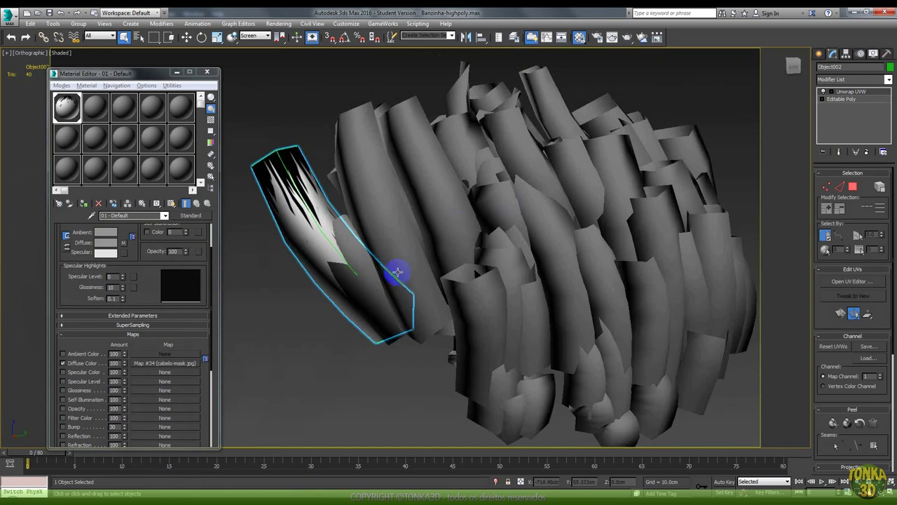
Step: Assign the hair material to all strips and copy the textured strip's Unwrap UVW
{"action": "right_click", "coordinate": [849, 93]}
{"action": "left_click", "coordinate": [341, 110]}
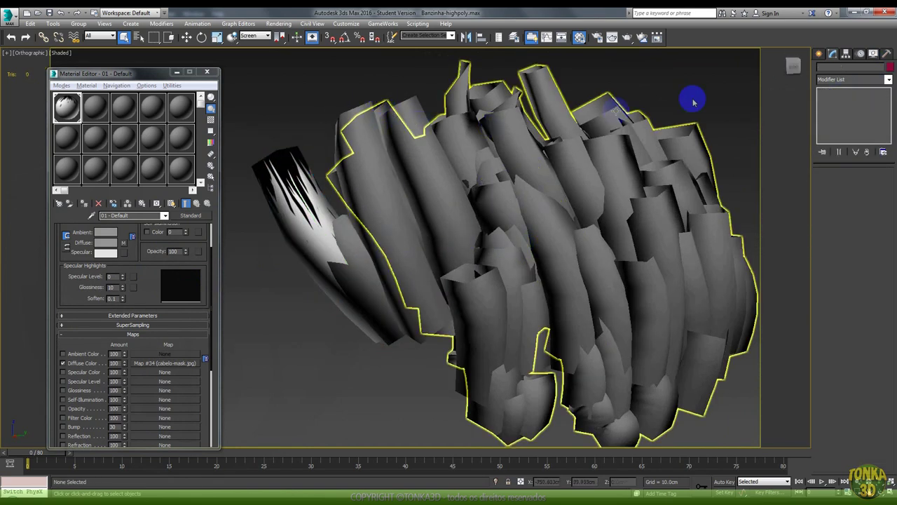
{"action": "left_click_drag", "start_coordinate": [715, 120], "coordinate": [254, 424]}
{"action": "left_click", "coordinate": [83, 203]}
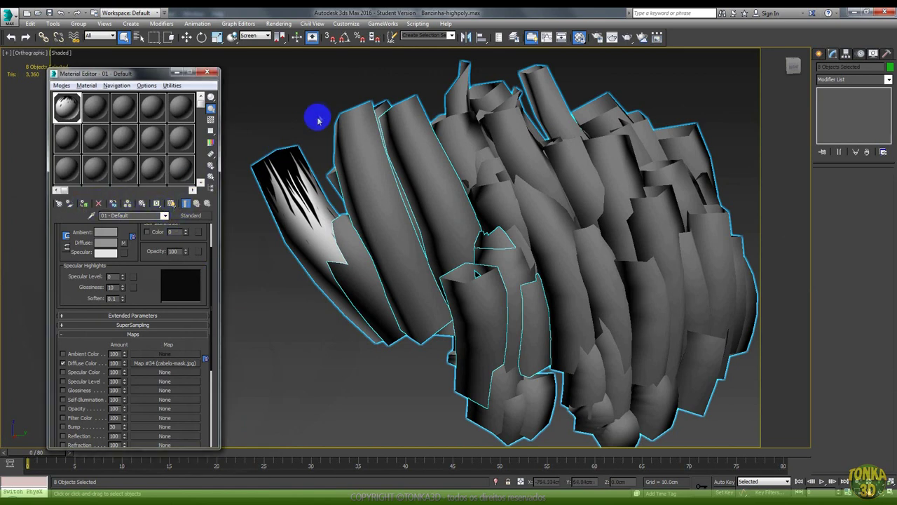
{"action": "left_click", "coordinate": [272, 178]}
{"action": "right_click", "coordinate": [831, 93]}
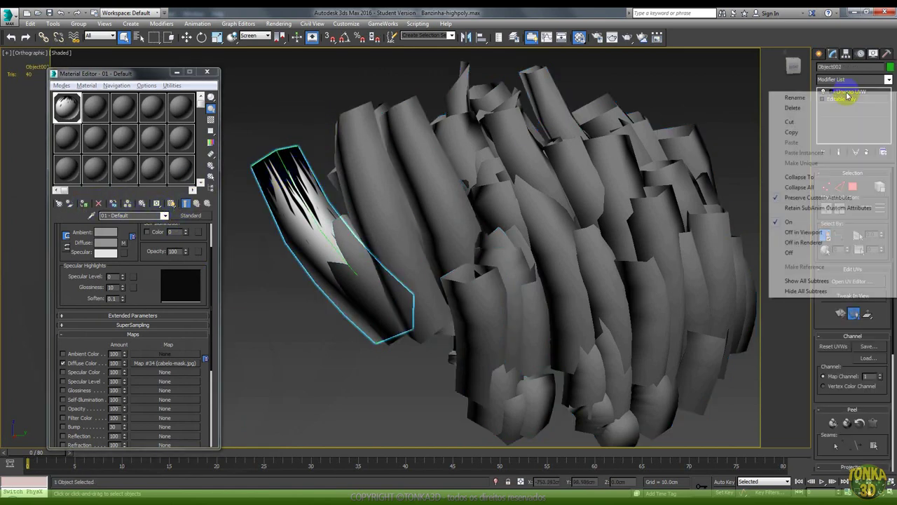
{"action": "left_click", "coordinate": [794, 131]}
Step: Paste the unwrap as an instance onto three more hair strips
{"action": "left_click", "coordinate": [370, 190]}
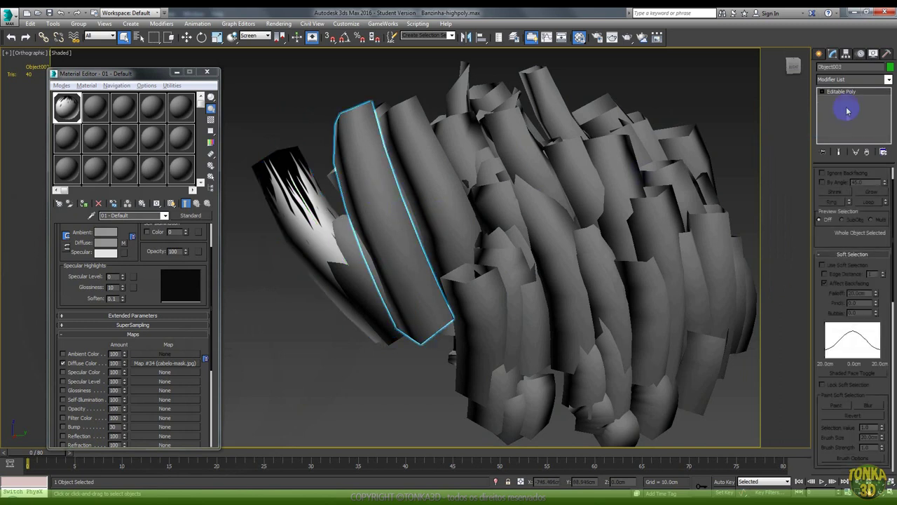
{"action": "right_click", "coordinate": [835, 94]}
{"action": "left_click", "coordinate": [845, 106]}
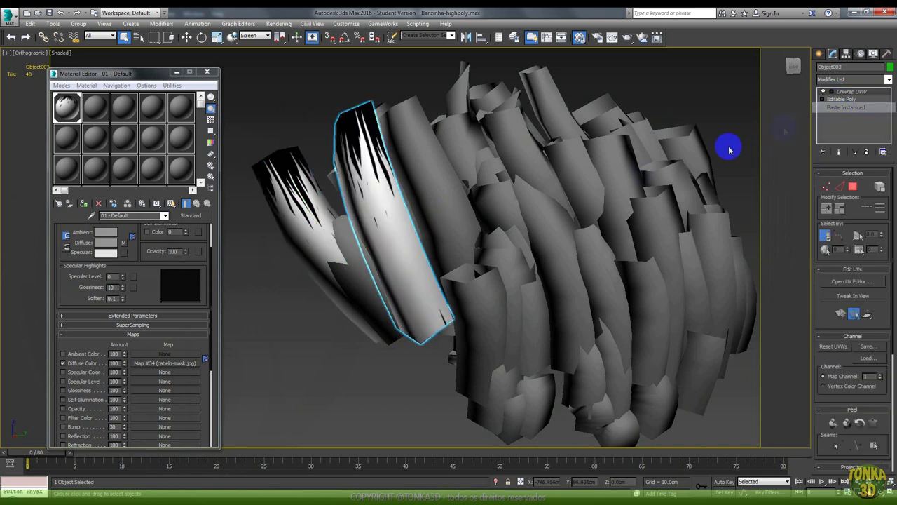
{"action": "left_click", "coordinate": [452, 216]}
{"action": "right_click", "coordinate": [835, 94]}
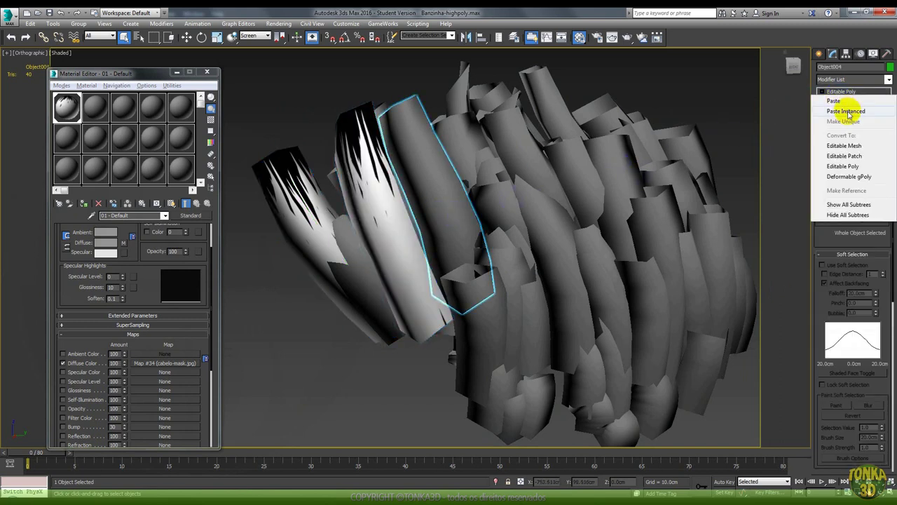
{"action": "left_click", "coordinate": [845, 107]}
{"action": "middle_click_drag", "start_coordinate": [536, 256], "coordinate": [511, 291], "text": "alt"}
{"action": "left_click", "coordinate": [511, 290]}
{"action": "right_click", "coordinate": [835, 94]}
{"action": "left_click", "coordinate": [847, 109]}
Step: Paste the instanced unwrap onto one more strip, then inspect the hair and clear the selection
{"action": "left_click", "coordinate": [582, 231]}
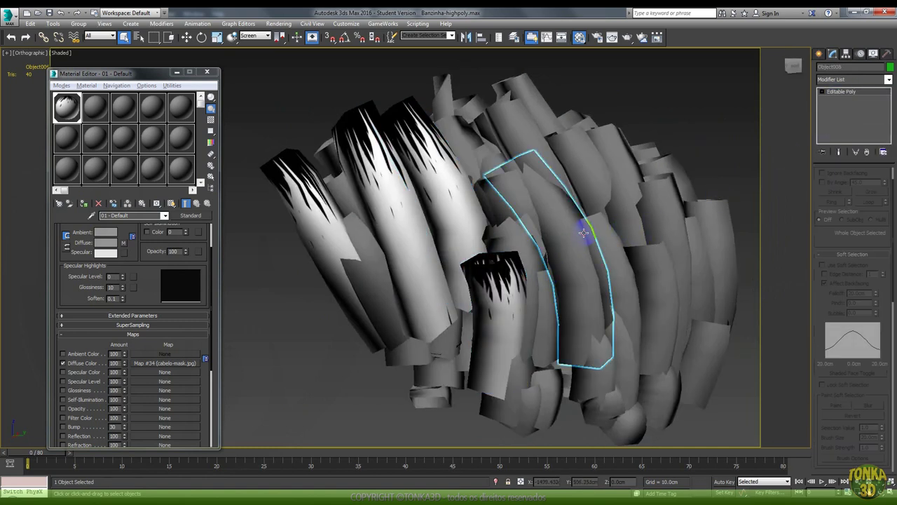
{"action": "right_click", "coordinate": [849, 94]}
{"action": "left_click", "coordinate": [847, 109]}
{"action": "left_click", "coordinate": [605, 172]}
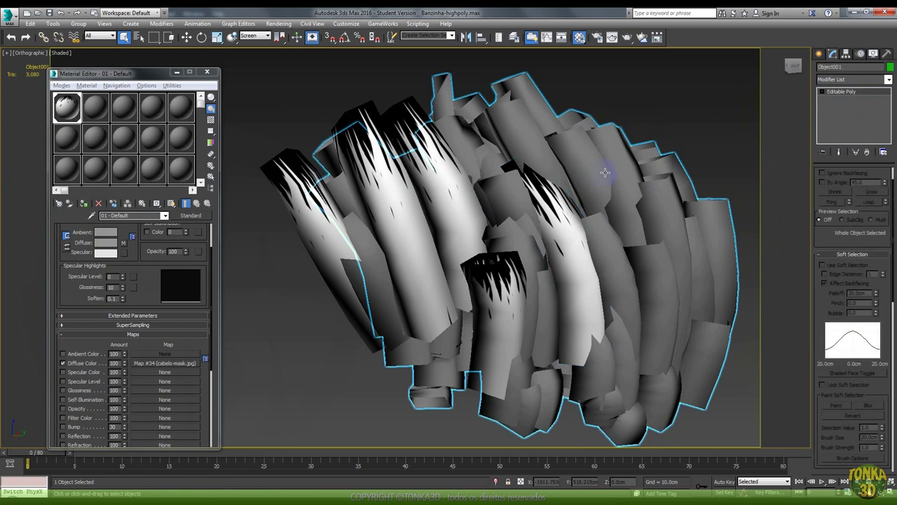
{"action": "mouse_move", "coordinate": [517, 206]}
{"action": "middle_mouse_down", "text": "alt"}
{"action": "mouse_move", "coordinate": [608, 212]}
{"action": "mouse_move", "coordinate": [561, 190]}
{"action": "mouse_move", "coordinate": [444, 176]}
{"action": "mouse_move", "coordinate": [601, 170]}
{"action": "mouse_move", "coordinate": [671, 120]}
{"action": "mouse_move", "coordinate": [491, 176]}
{"action": "mouse_move", "coordinate": [528, 172]}
{"action": "mouse_move", "coordinate": [504, 170]}
{"action": "mouse_move", "coordinate": [512, 184]}
{"action": "mouse_move", "coordinate": [426, 194]}
{"action": "mouse_move", "coordinate": [411, 180]}
{"action": "mouse_move", "coordinate": [421, 183]}
{"action": "middle_mouse_up", "text": "alt"}
{"action": "left_click", "coordinate": [633, 117]}
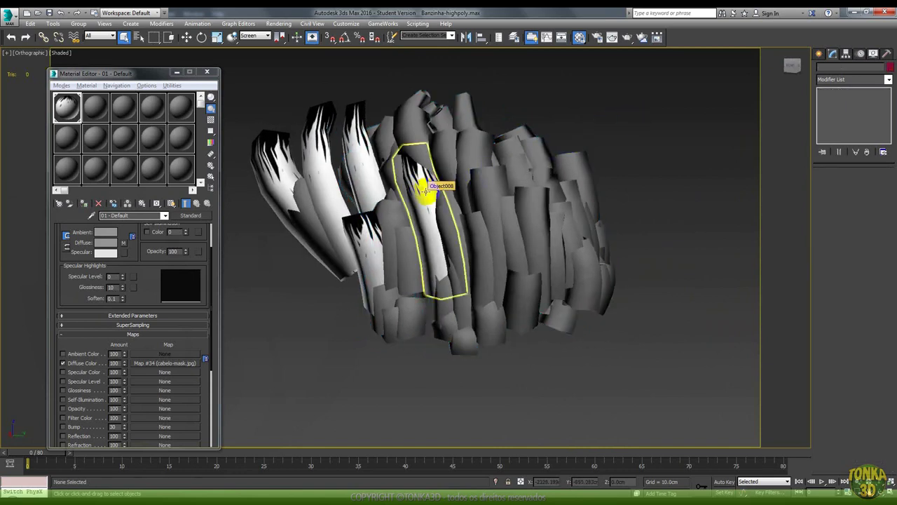
Step: Unhide all objects in the Display panel to reveal the full character with its textured hair
{"action": "scroll", "coordinate": [427, 189], "scroll_direction": "down", "scroll_amount": 2}
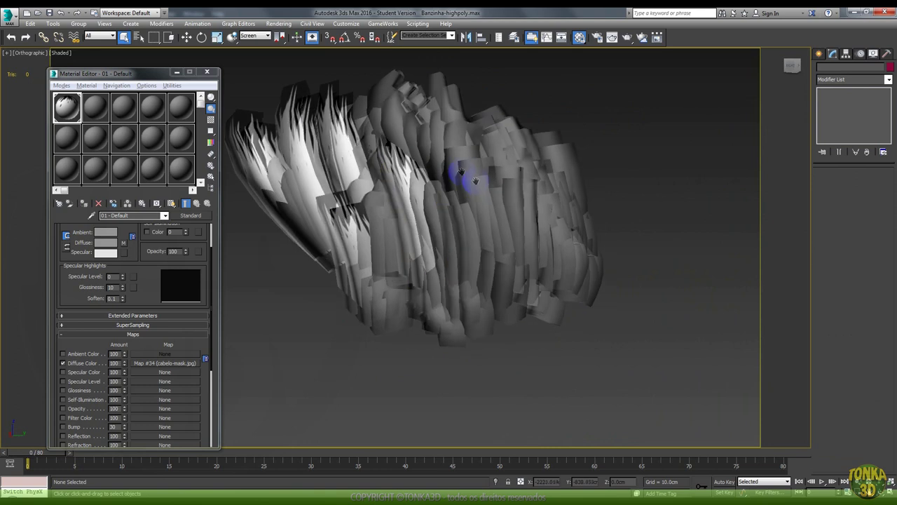
{"action": "scroll", "coordinate": [465, 180], "scroll_direction": "down", "scroll_amount": 3}
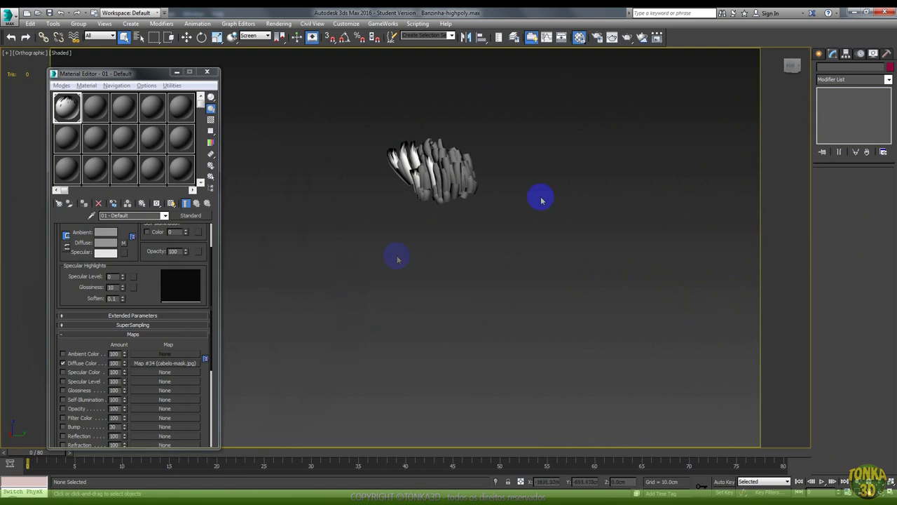
{"action": "left_click", "coordinate": [873, 54]}
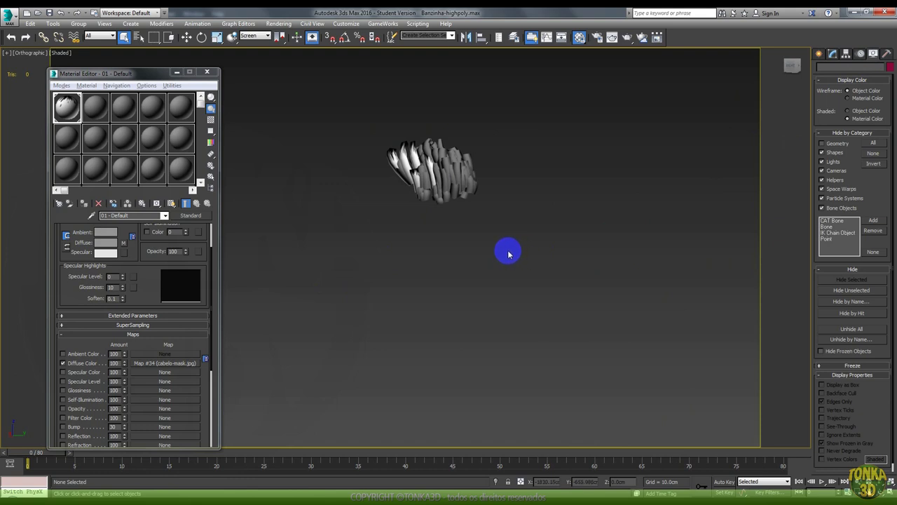
{"action": "left_click", "coordinate": [856, 330]}
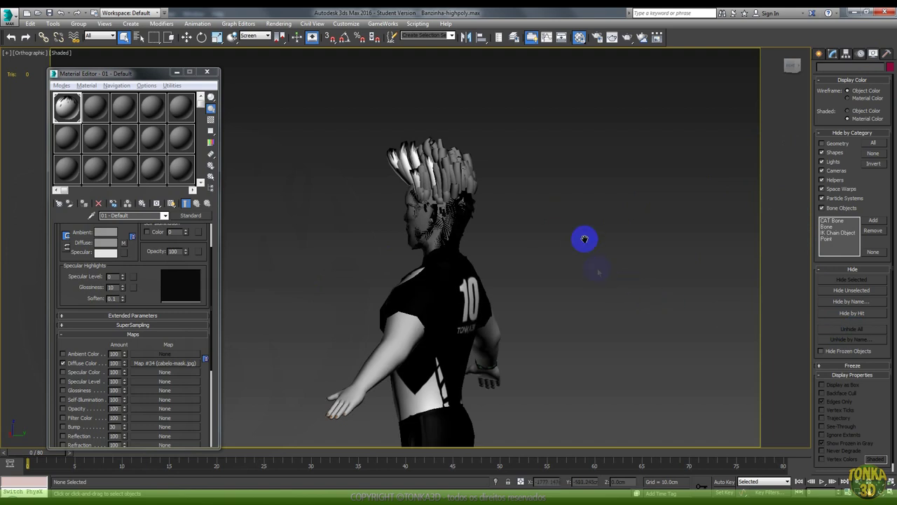
{"action": "left_click", "coordinate": [575, 208]}
{"action": "left_click", "coordinate": [873, 163]}
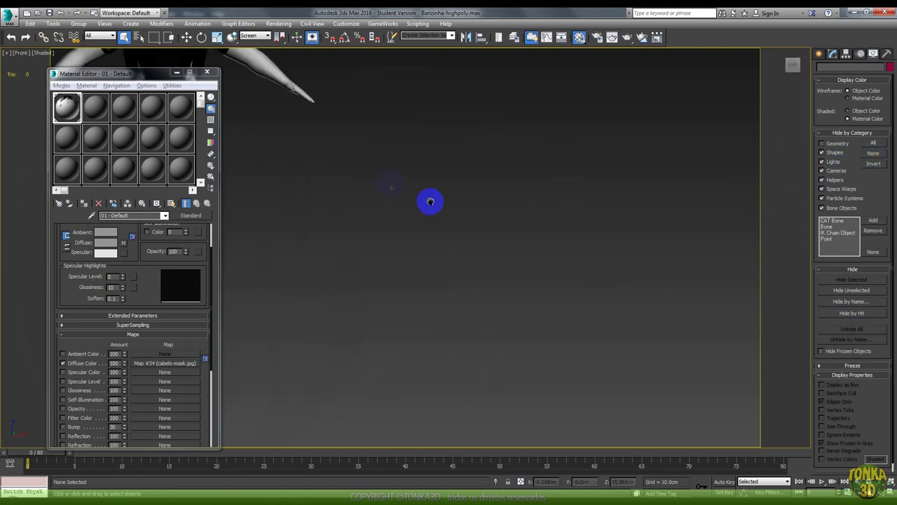
Step: Set Hide by Category to None plus Geometry so only the skeleton bones show, then select the pelvis
{"action": "scroll", "coordinate": [391, 185], "scroll_direction": "down", "scroll_amount": 5}
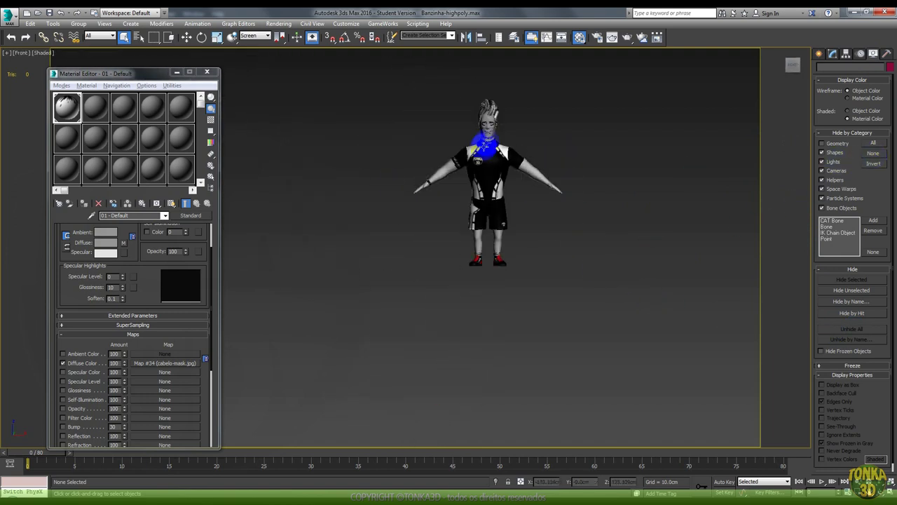
{"action": "left_click", "coordinate": [873, 153]}
{"action": "left_click", "coordinate": [822, 143]}
{"action": "left_click", "coordinate": [494, 222]}
{"action": "scroll", "coordinate": [494, 222], "scroll_direction": "up", "scroll_amount": 3}
{"action": "mouse_move", "coordinate": [494, 222]}
{"action": "middle_mouse_down", "text": "alt"}
{"action": "mouse_move", "coordinate": [579, 242]}
{"action": "mouse_move", "coordinate": [500, 293]}
{"action": "mouse_move", "coordinate": [509, 279]}
{"action": "middle_mouse_up", "text": "alt"}
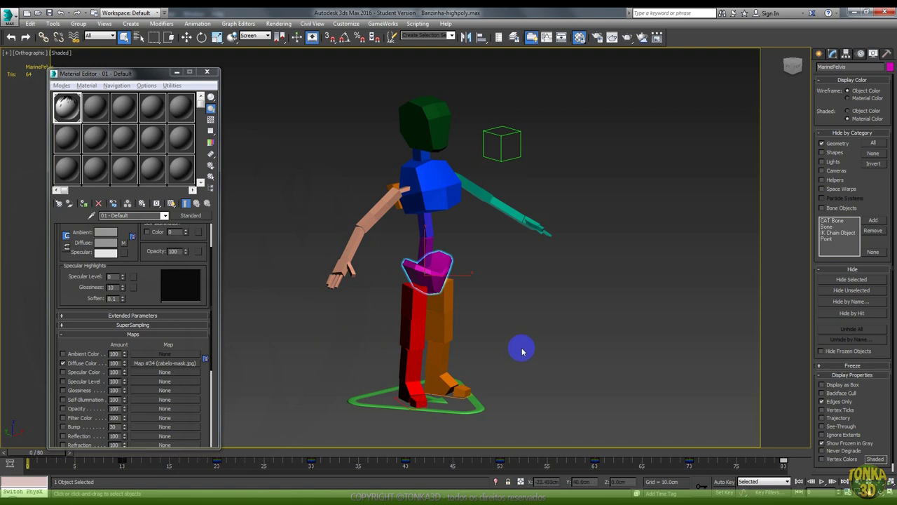
Step: Select the ribcage, red and orange thigh bones, and a spine segment in turn to inspect them
{"action": "left_click", "coordinate": [440, 194]}
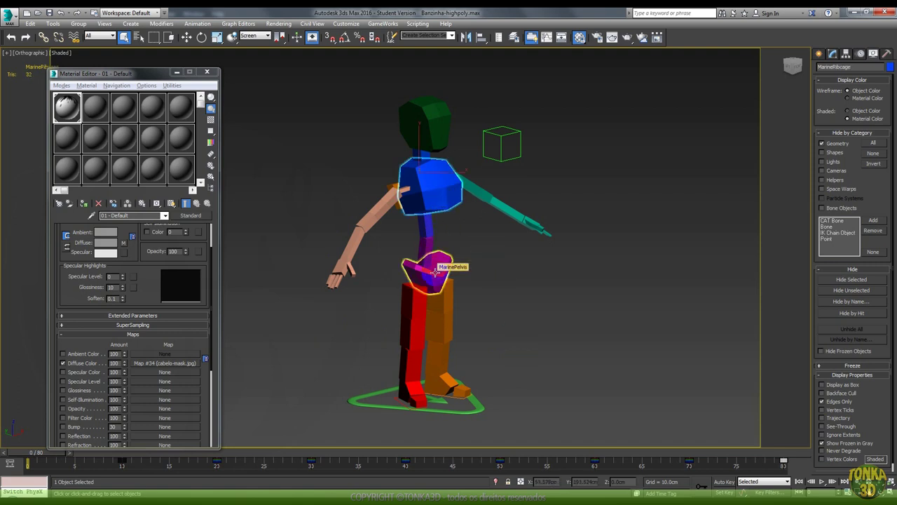
{"action": "left_click", "coordinate": [414, 298]}
{"action": "left_click", "coordinate": [445, 290]}
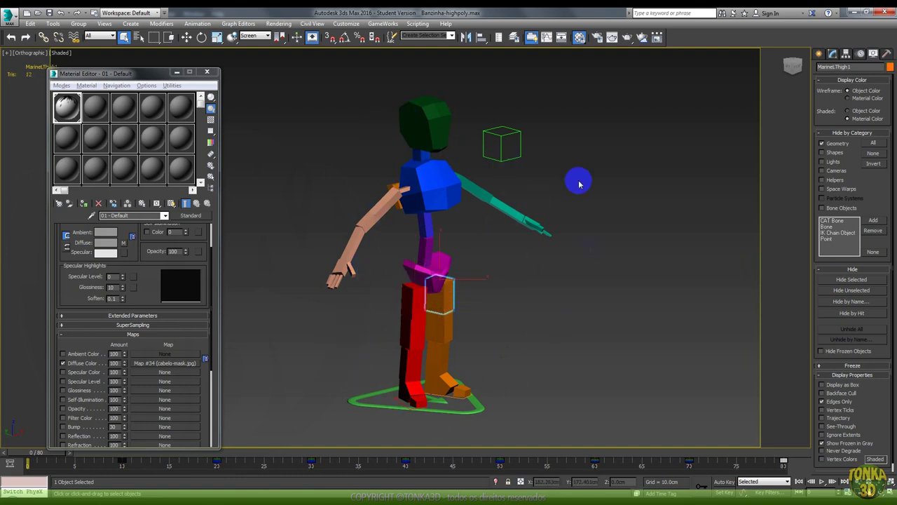
{"action": "left_click", "coordinate": [427, 200]}
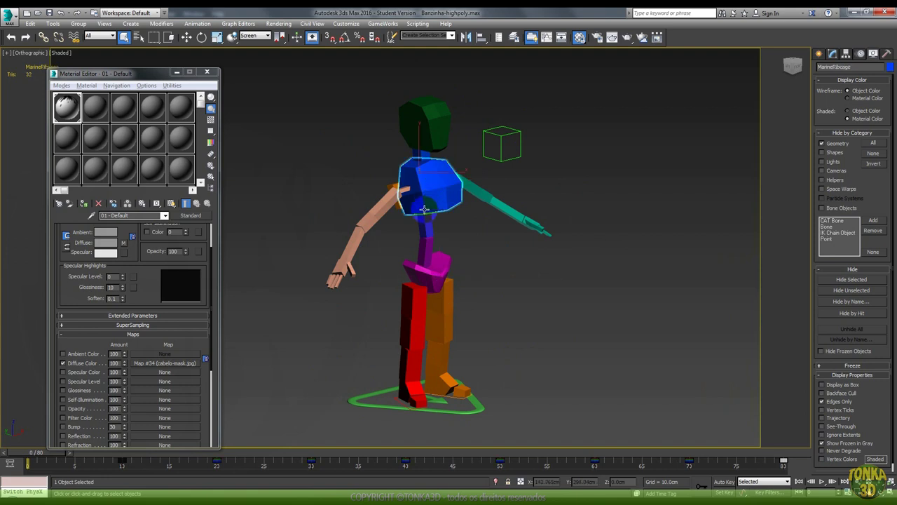
{"action": "left_click", "coordinate": [425, 225]}
Step: With Select and Move active, drag the orange thigh bone sideways and back to test the rig
{"action": "right_click", "coordinate": [457, 226]}
{"action": "left_click", "coordinate": [465, 227]}
{"action": "left_click", "coordinate": [470, 236]}
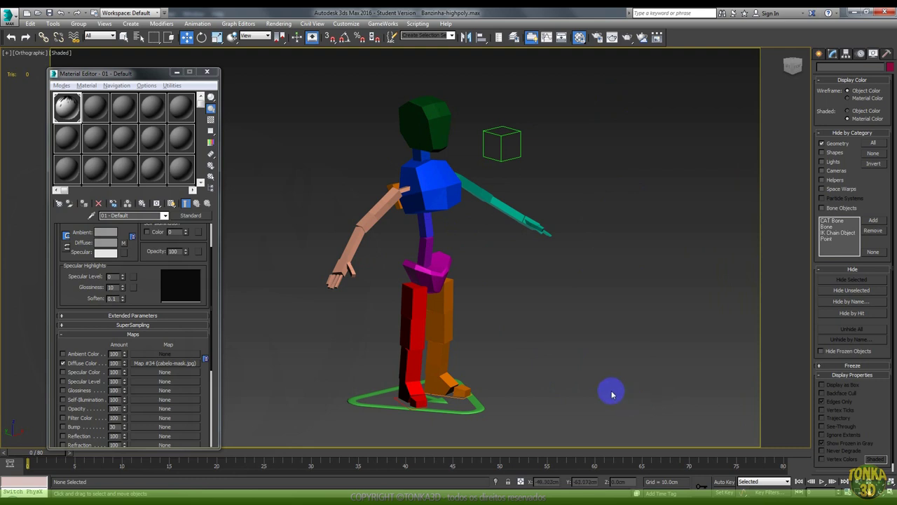
{"action": "left_click", "coordinate": [435, 327]}
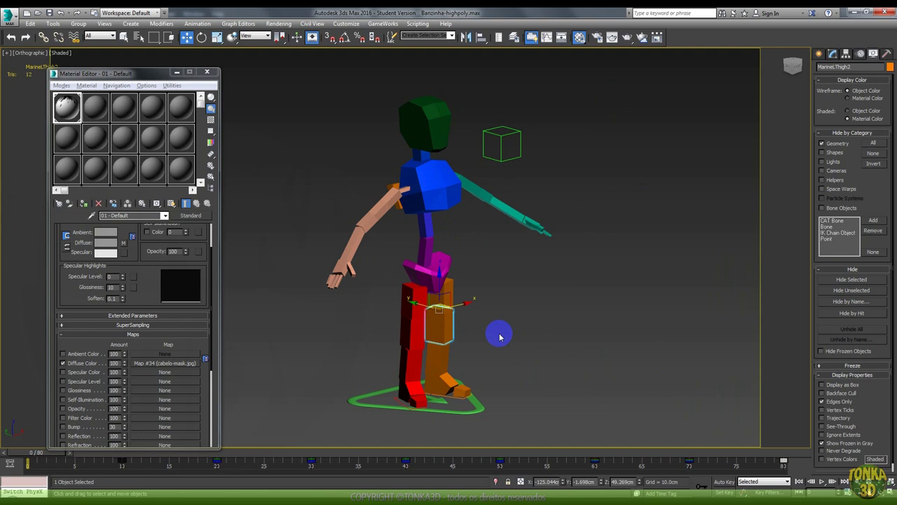
{"action": "mouse_move", "coordinate": [470, 306]}
{"action": "left_mouse_down"}
{"action": "mouse_move", "coordinate": [391, 304]}
{"action": "mouse_move", "coordinate": [516, 305]}
{"action": "left_mouse_up"}
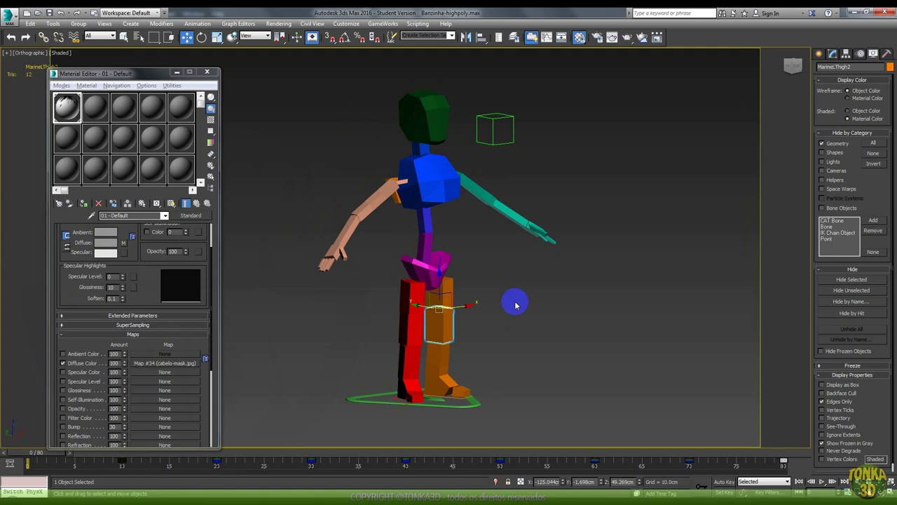
Step: Orbit and zoom in on the skeleton, keeping the Move tool active for the thigh bone
{"action": "mouse_move", "coordinate": [521, 281]}
{"action": "middle_mouse_down", "text": "alt"}
{"action": "mouse_move", "coordinate": [512, 306]}
{"action": "mouse_move", "coordinate": [507, 284]}
{"action": "mouse_move", "coordinate": [547, 311]}
{"action": "middle_mouse_up", "text": "alt"}
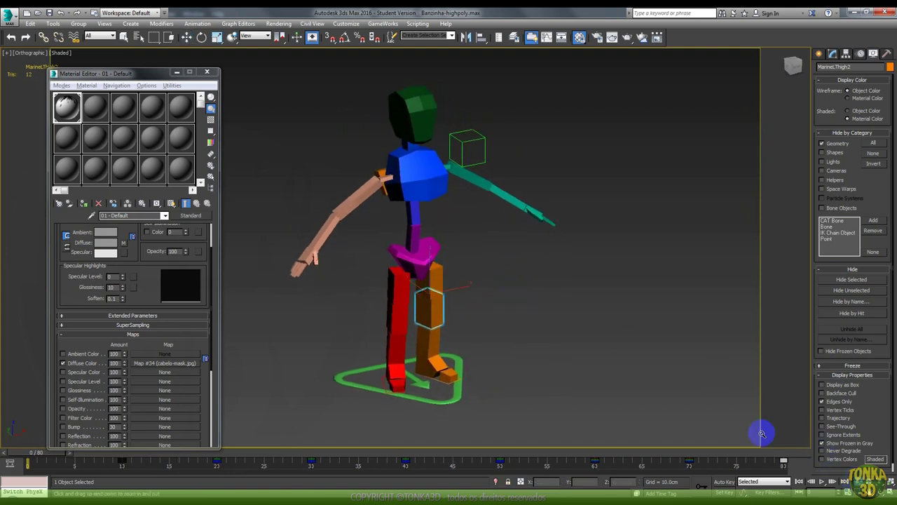
{"action": "scroll", "coordinate": [491, 295], "scroll_direction": "up", "scroll_amount": 1}
{"action": "scroll", "coordinate": [491, 301], "scroll_direction": "up", "scroll_amount": 1}
{"action": "scroll", "coordinate": [493, 301], "scroll_direction": "up", "scroll_amount": 1}
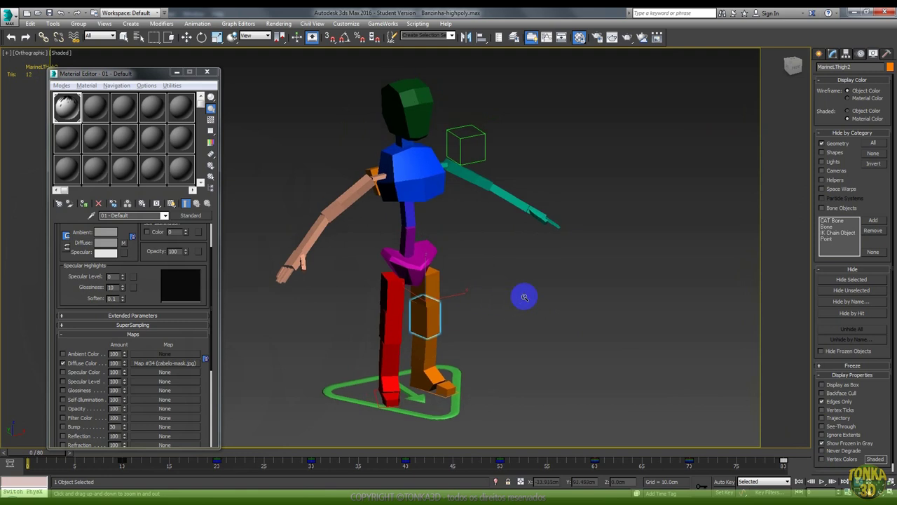
{"action": "key", "text": "w"}
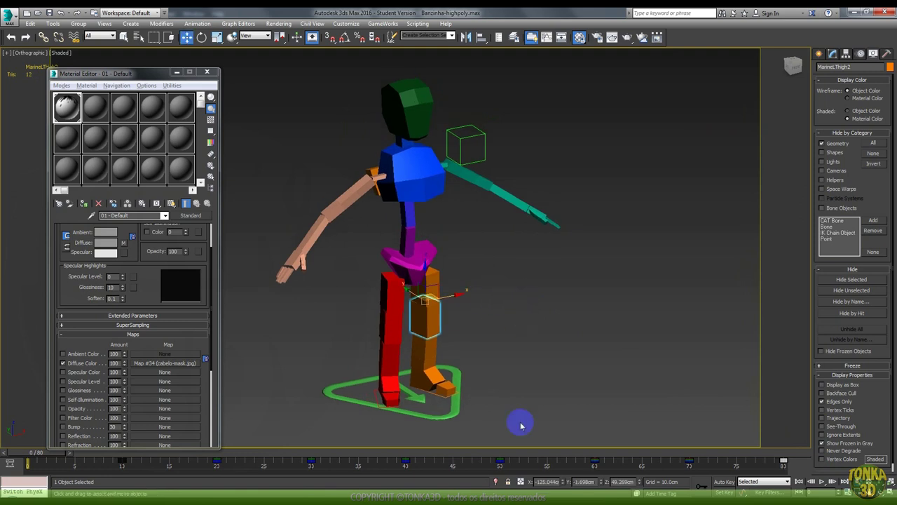